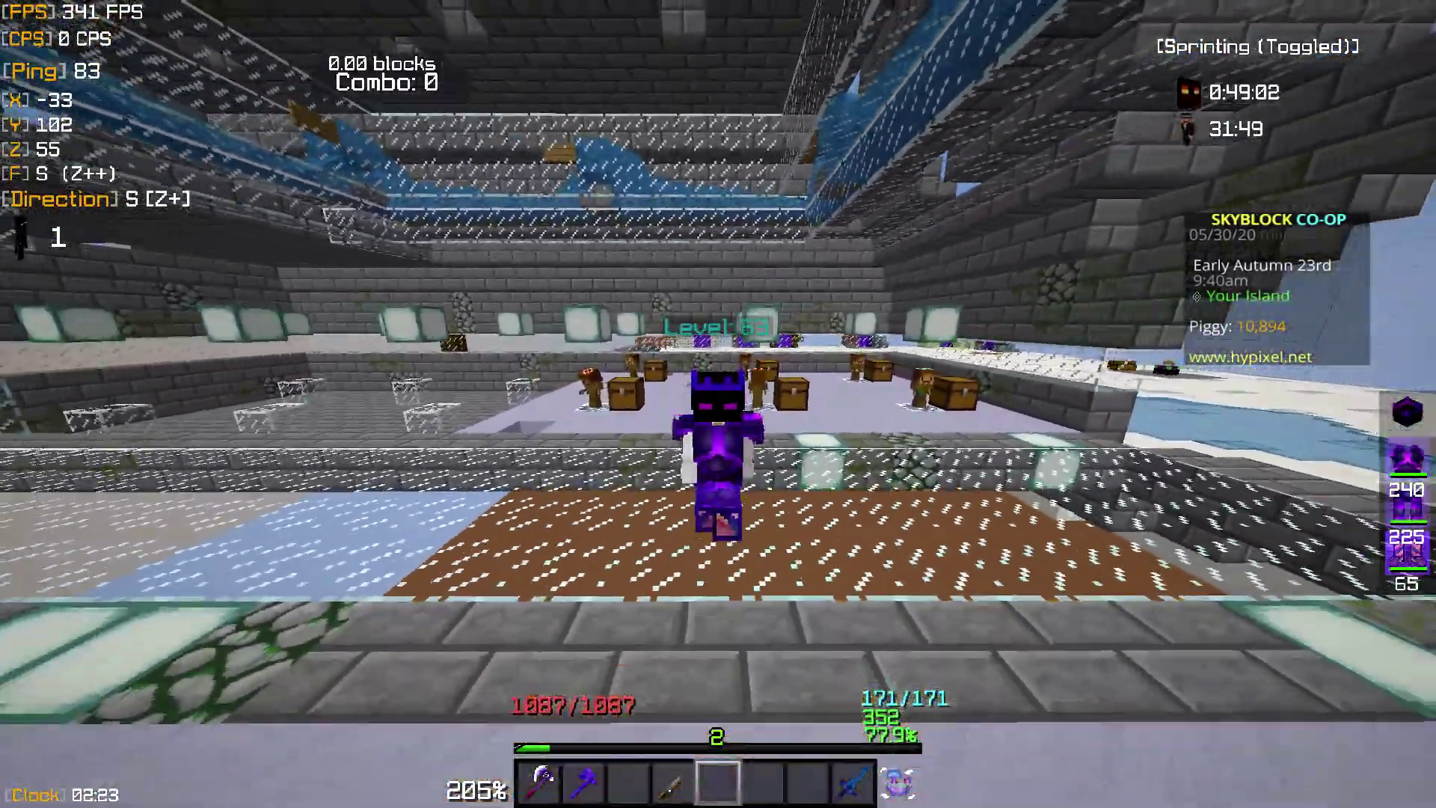
- Walk around the minion platforms on the island and look over the surroundings in third-person view
{"action": "key", "text": "s"}
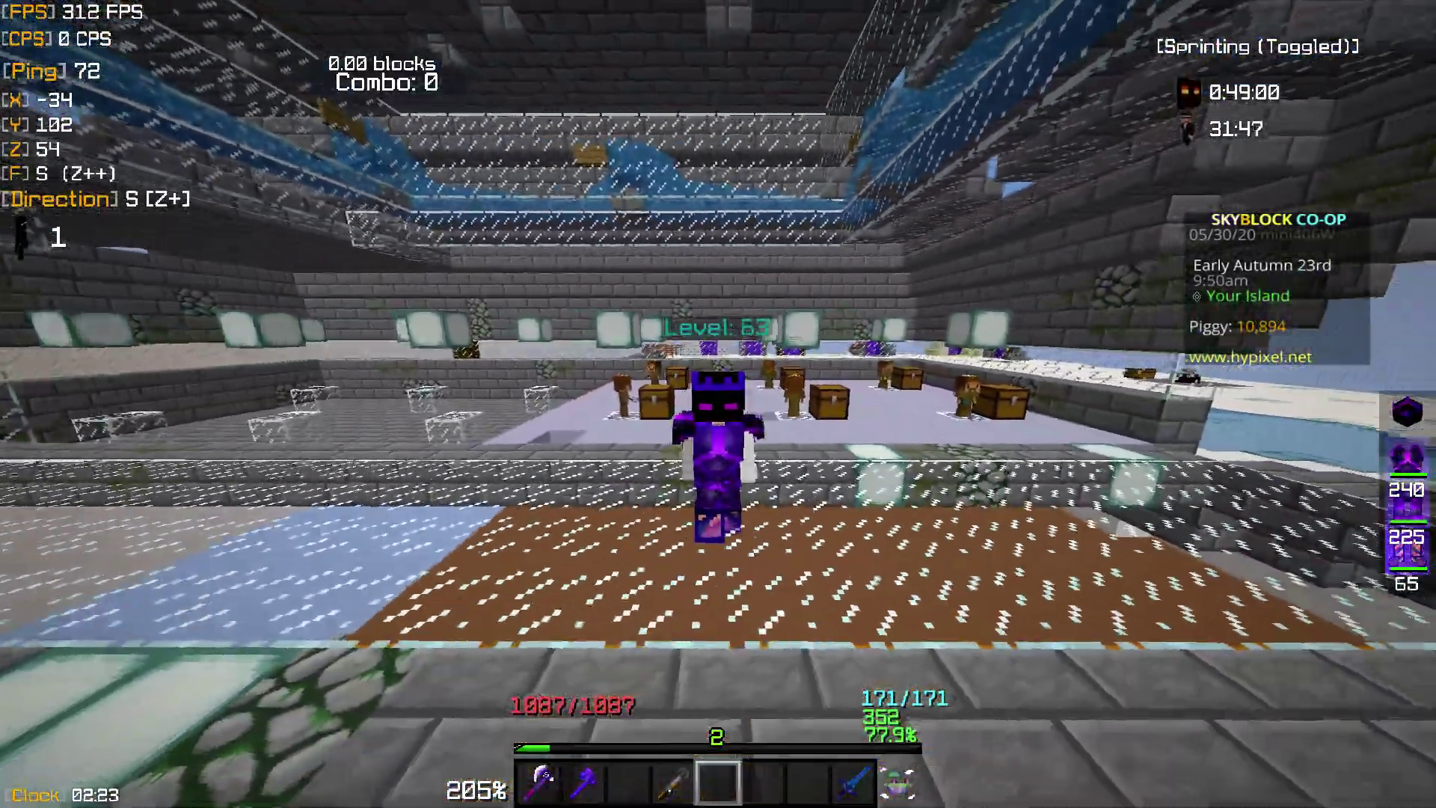
{"action": "key", "text": "s"}
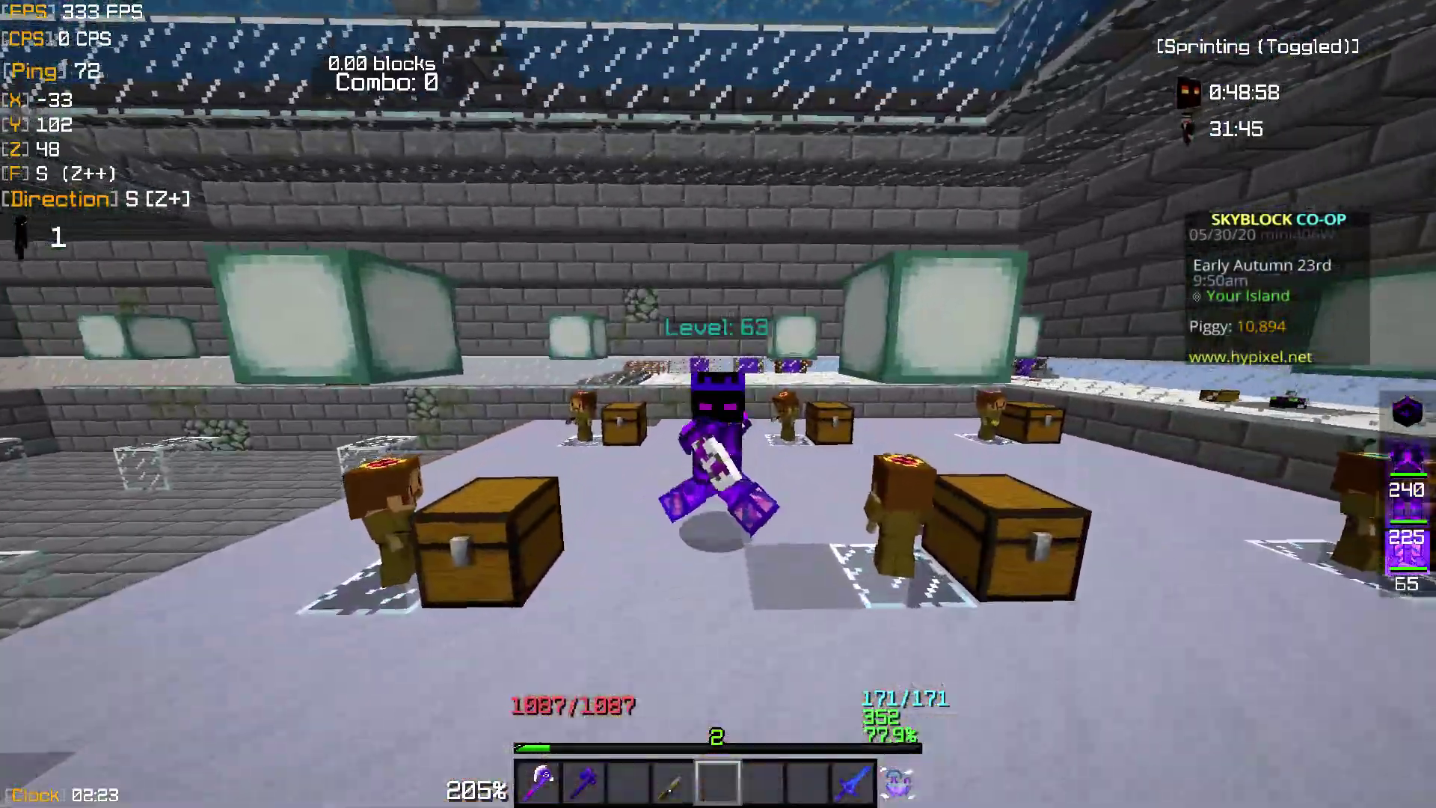
{"action": "key", "text": "w"}
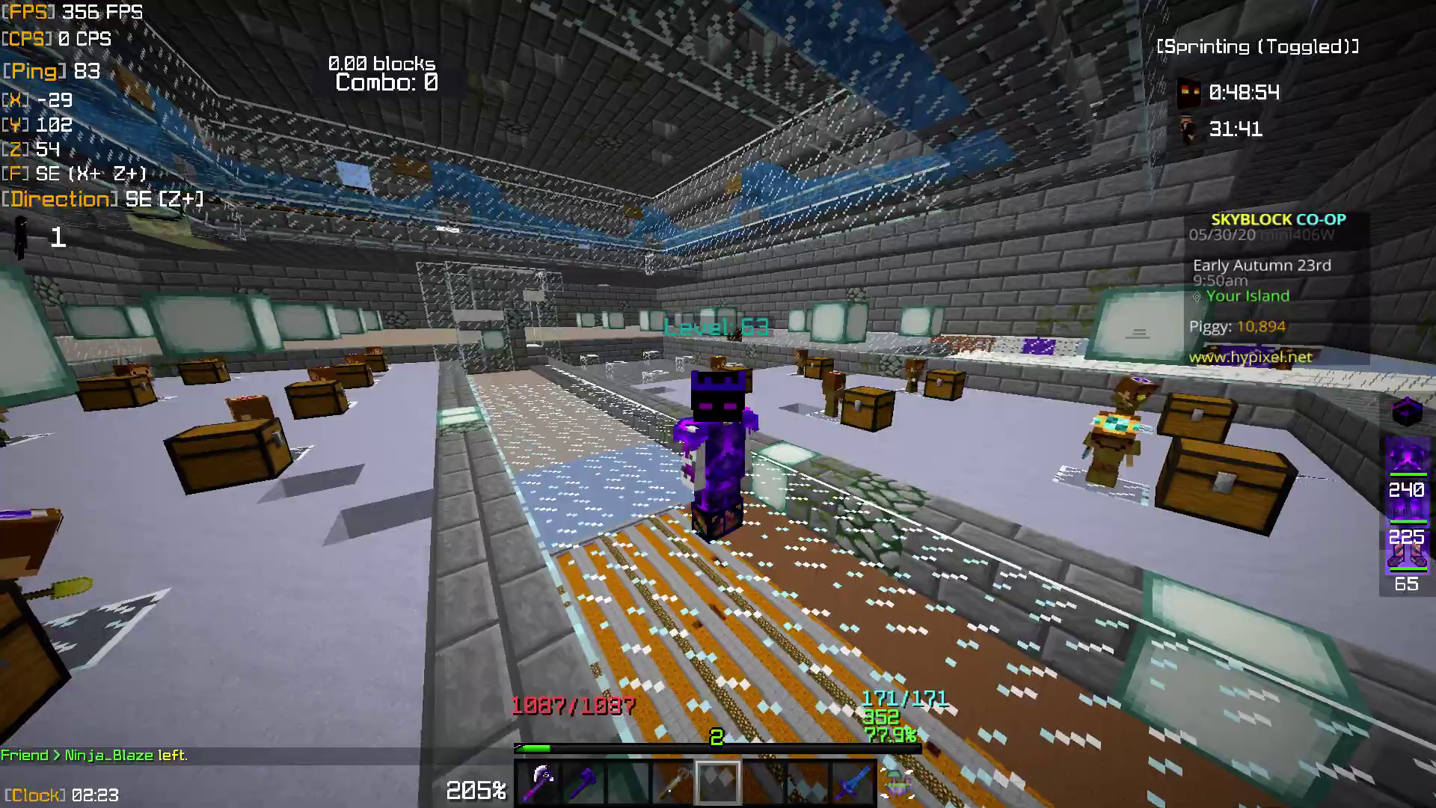
{"action": "key", "text": "s"}
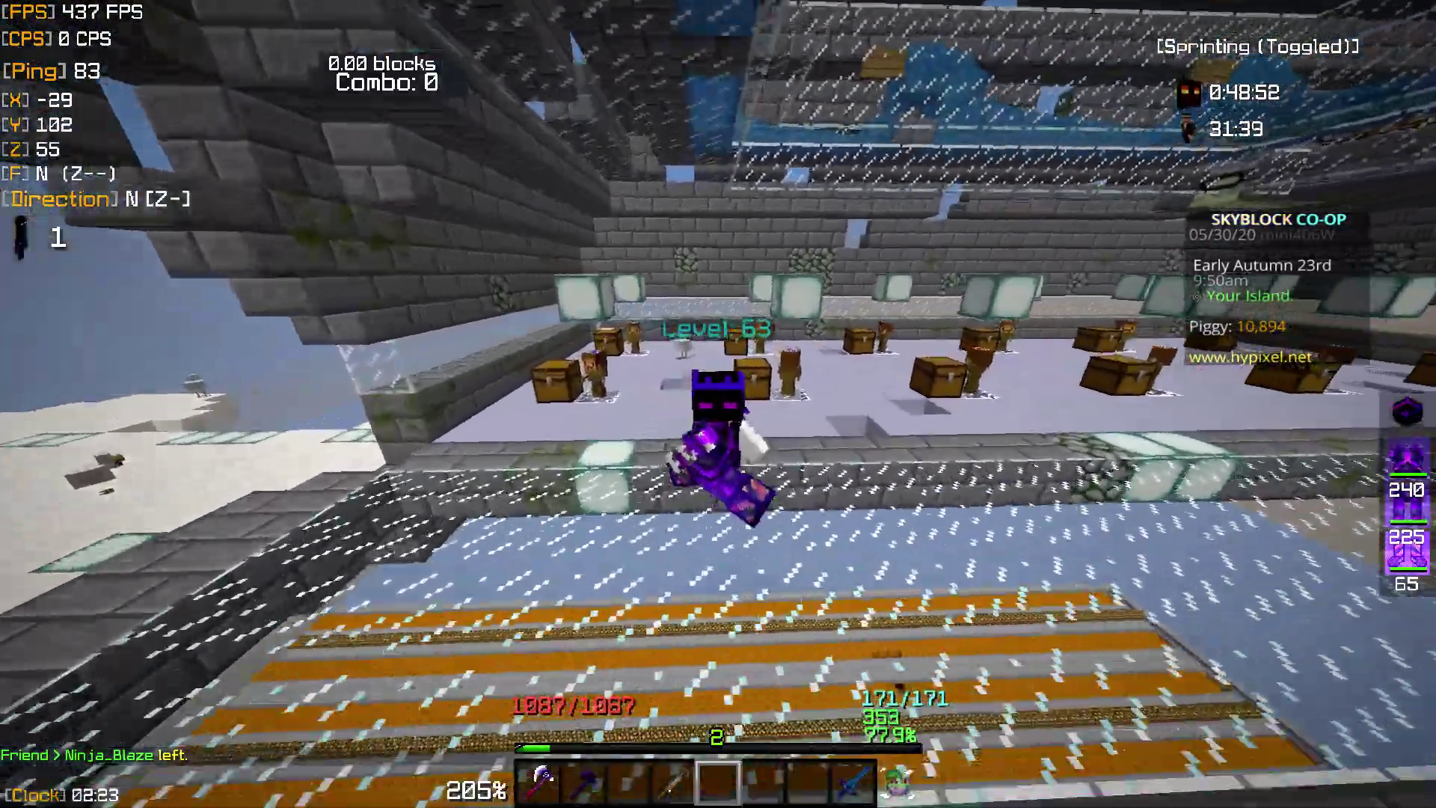
{"action": "key", "text": "w"}
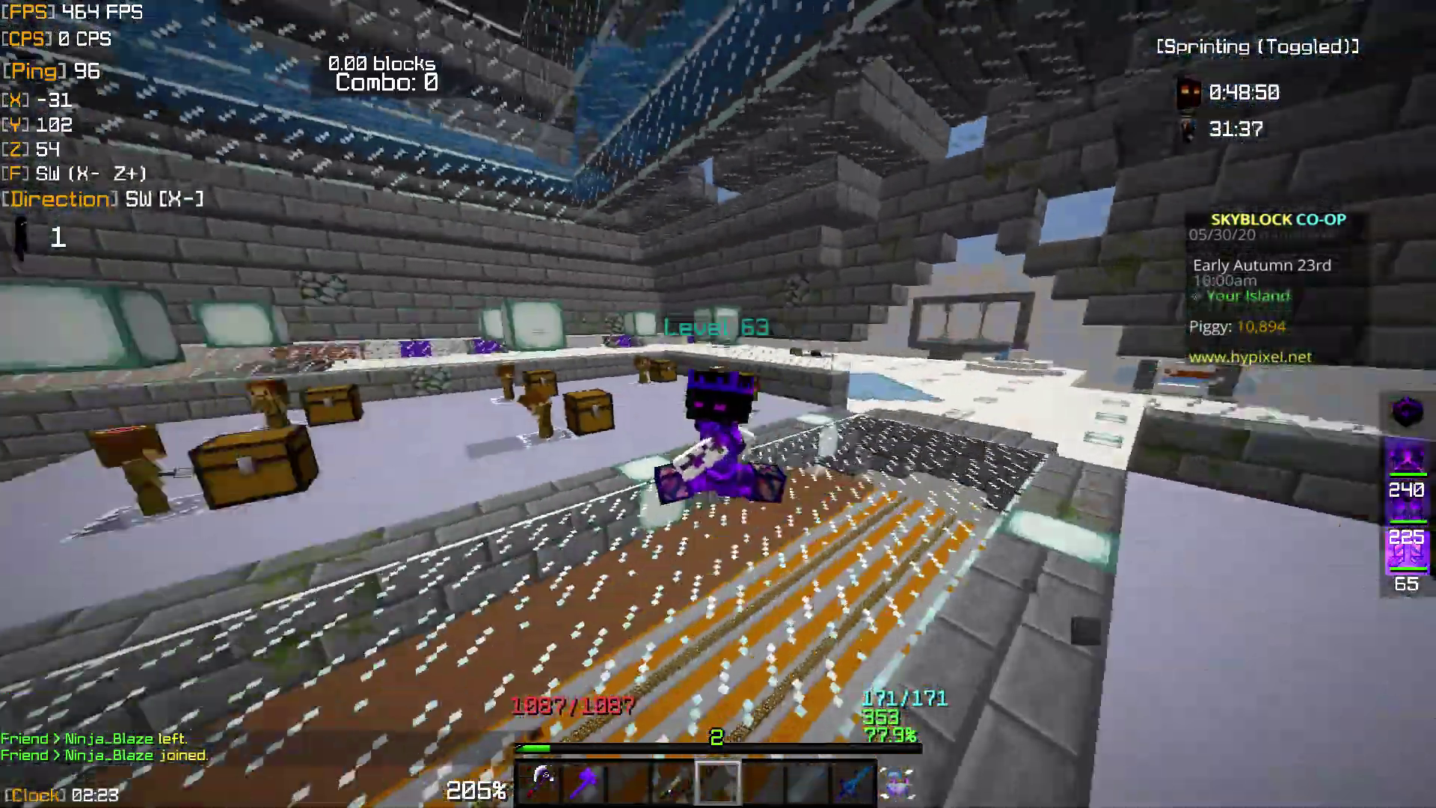
{"action": "key", "text": "w"}
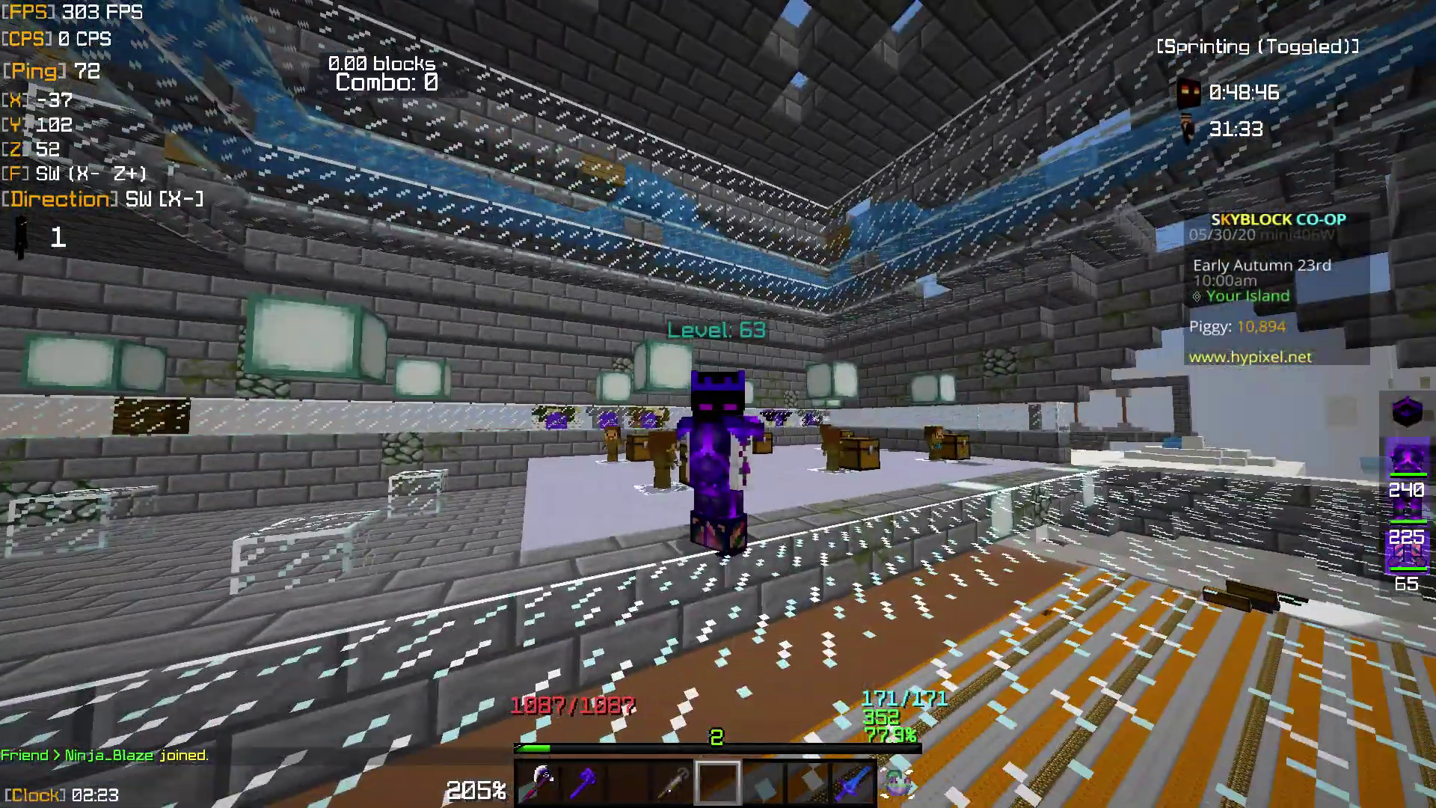
- Lower the master volume in the music and sound options and return to the game
{"action": "key", "text": "Escape"}
{"action": "left_click", "coordinate": [654, 567]}
{"action": "left_click", "coordinate": [501, 308]}
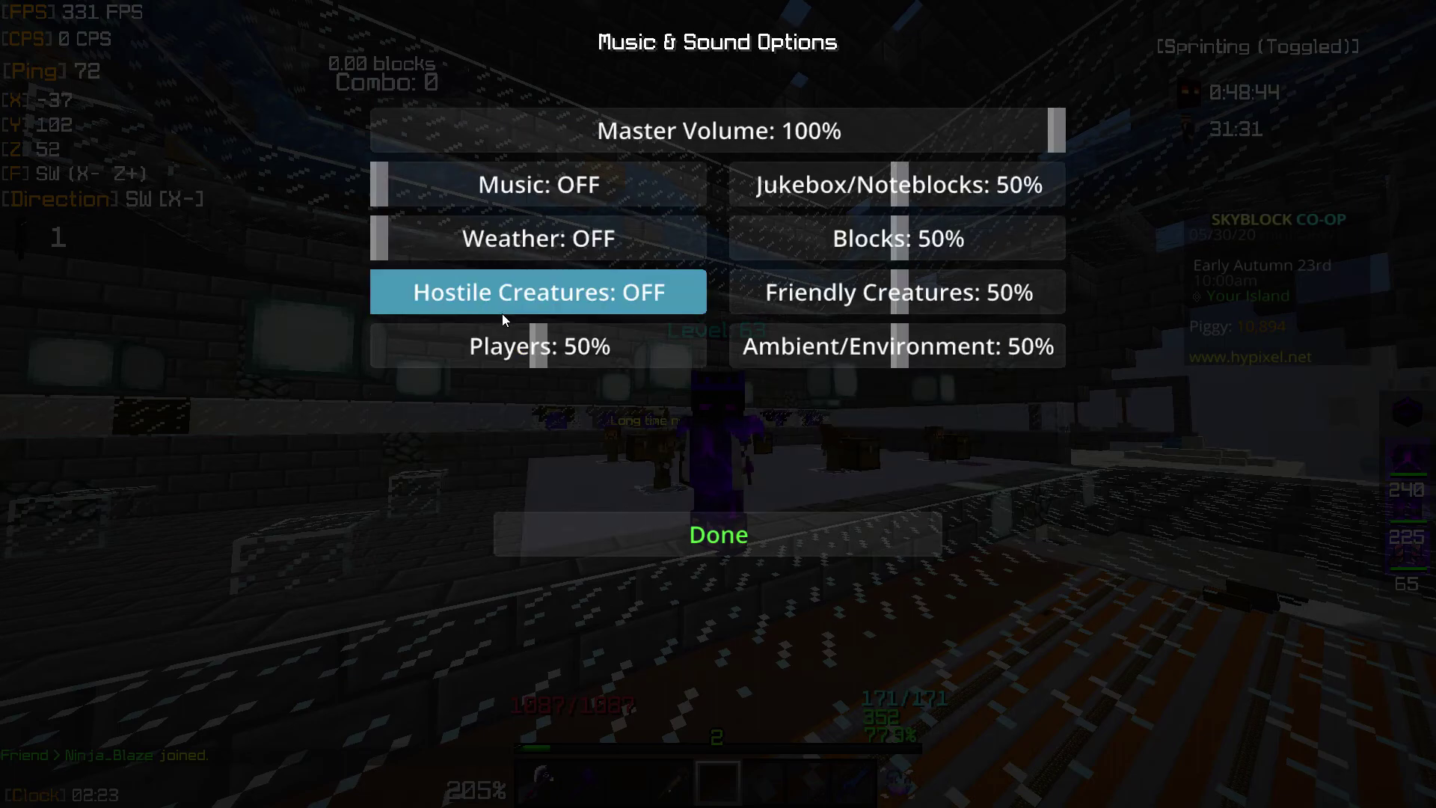
{"action": "left_click_drag", "start_coordinate": [636, 142], "coordinate": [60, 175]}
{"action": "key", "text": "Escape"}
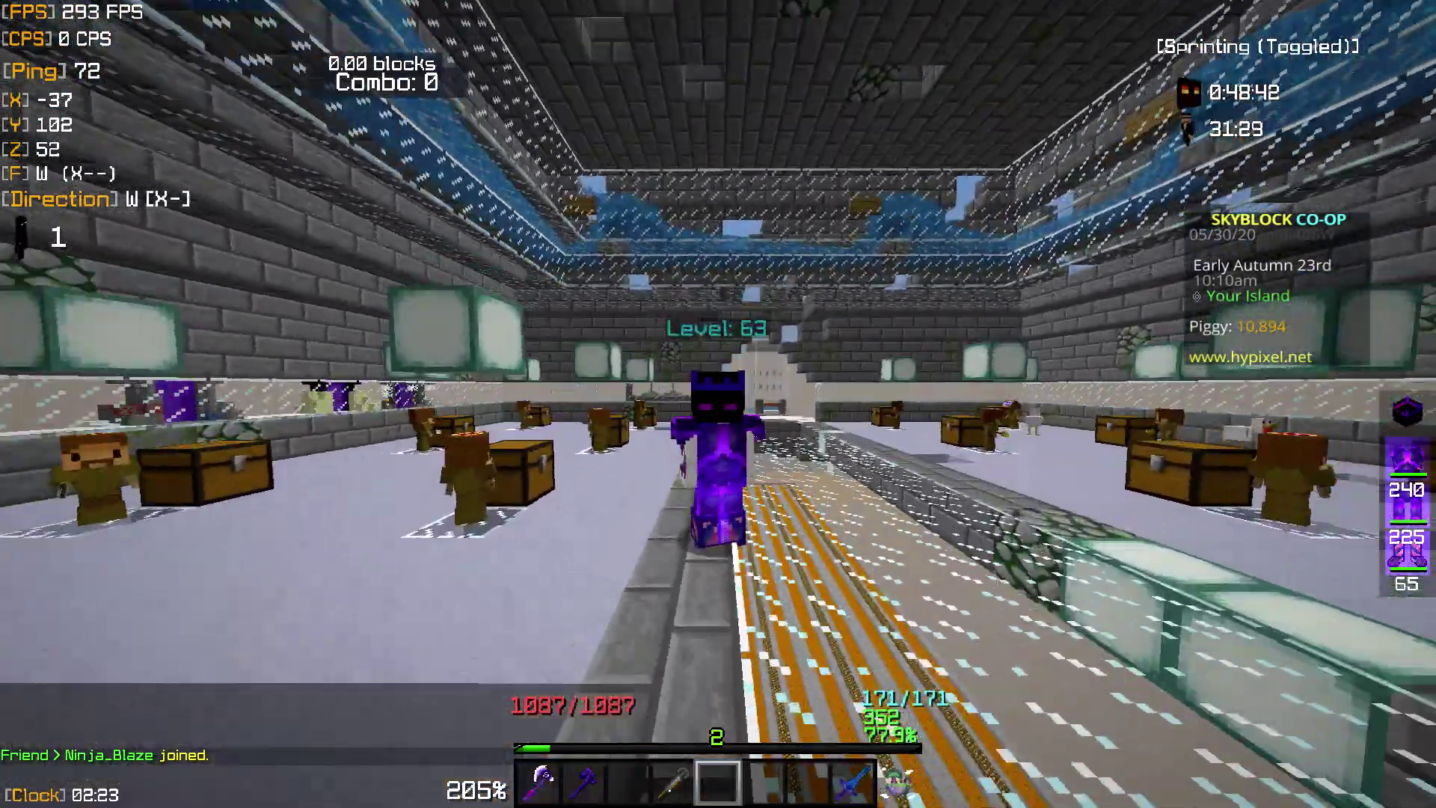
- Walk out of the minion building and switch to first-person view with the SkyBlock Menu item in hand
{"action": "key", "text": "s"}
{"action": "key", "text": "1"}
{"action": "key", "text": "3"}
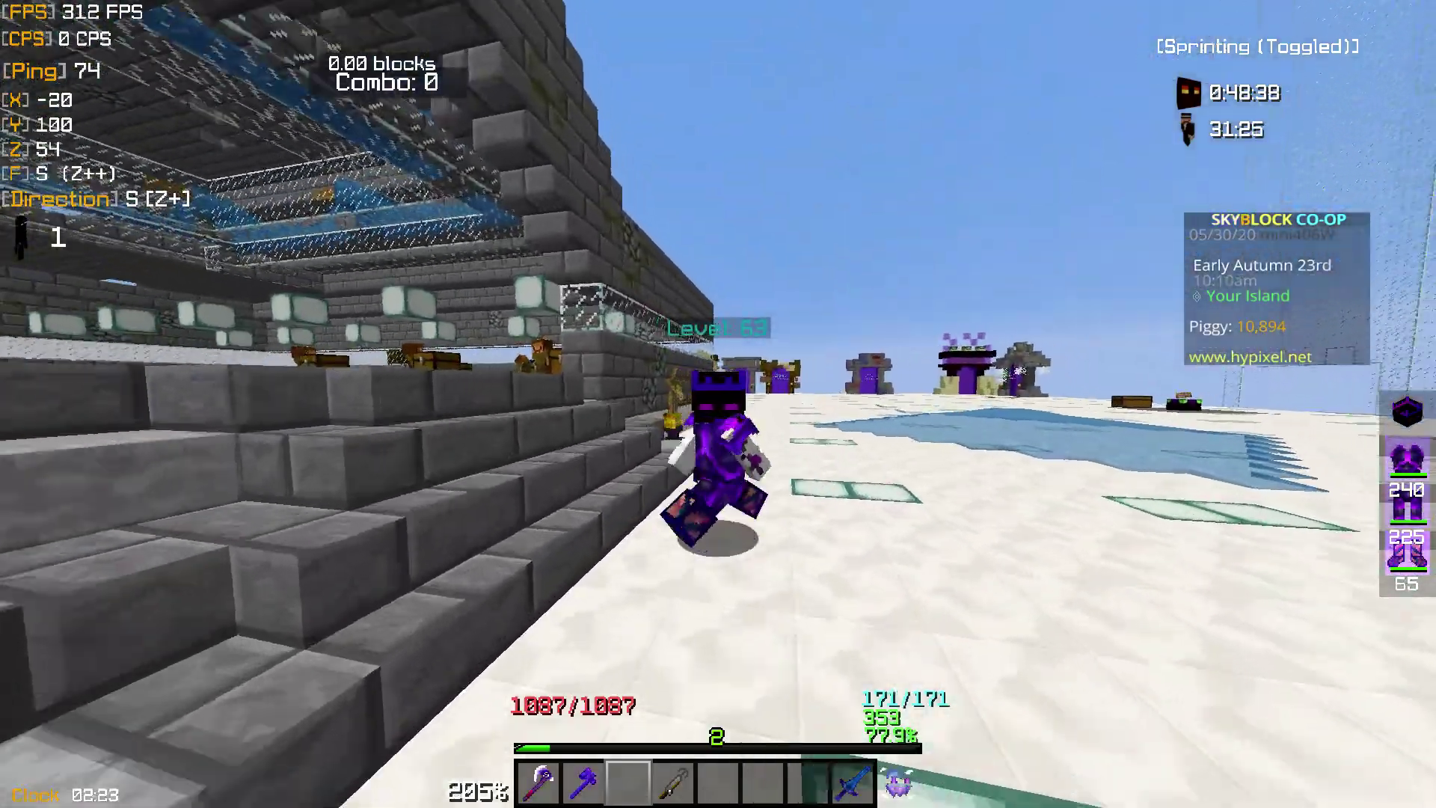
{"action": "key", "text": "F5"}
{"action": "key", "text": "9"}
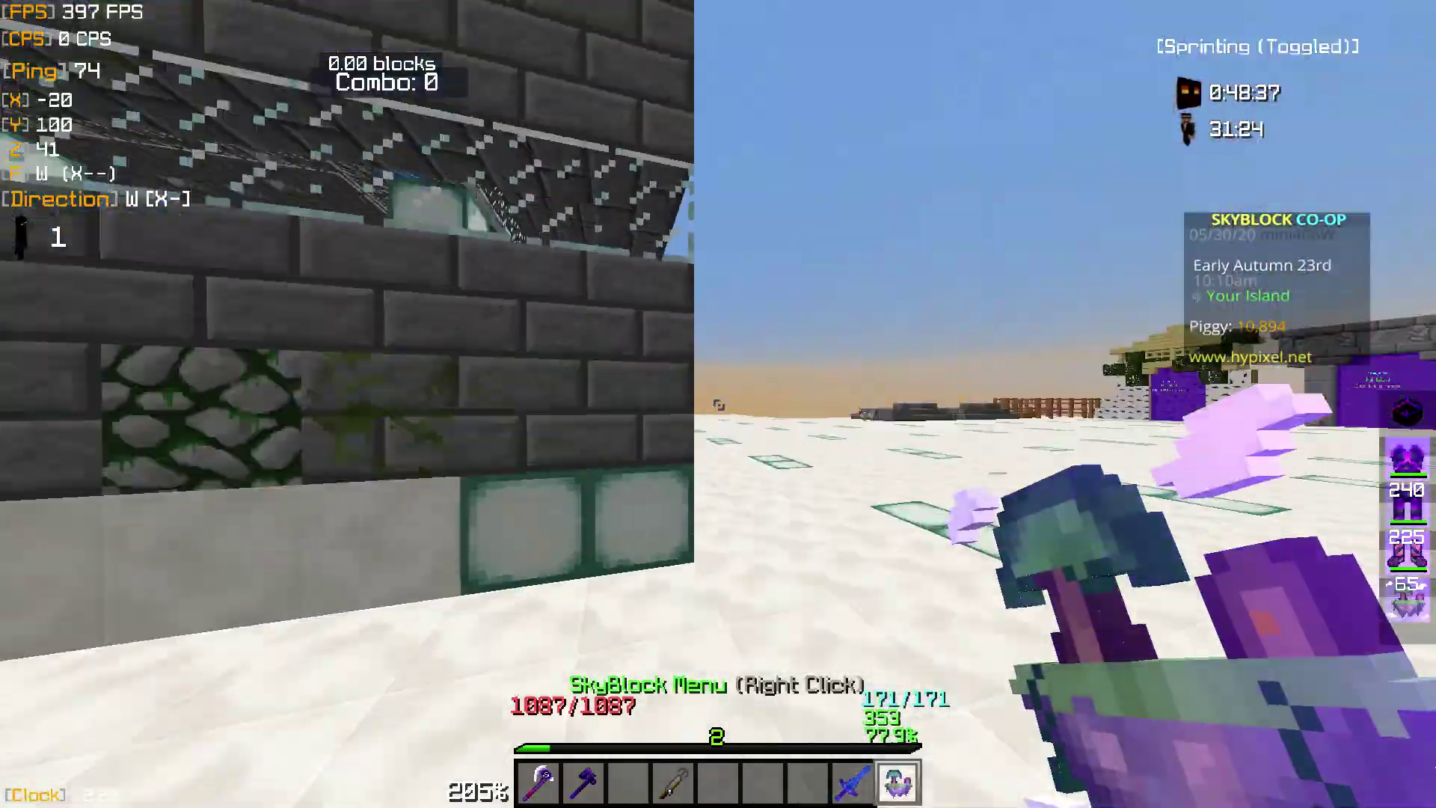
- Check the SkyBlock Menu and the inventory, equipping the Spicy Raider Axe
{"action": "key", "text": "F5"}
{"action": "right_click", "coordinate": [718, 404]}
{"action": "key", "text": "Escape"}
{"action": "key", "text": "F5"}
{"action": "key", "text": "1"}
{"action": "key", "text": "e"}
{"action": "key", "text": "Escape"}
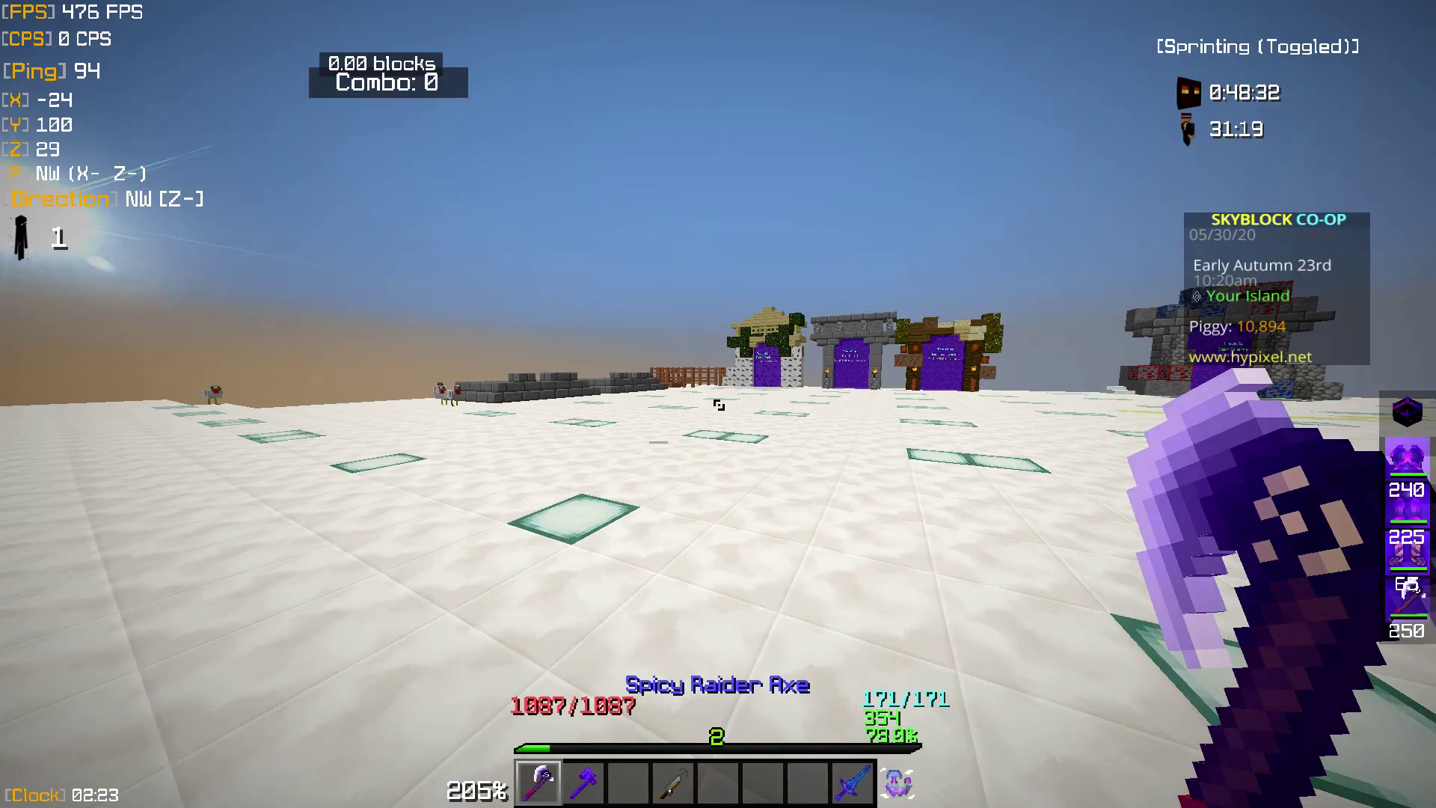
- Look through the Ender Chest contents by way of the SkyBlock Menu, including the Aspect of the End
{"action": "key", "text": "9"}
{"action": "right_click", "coordinate": [718, 404]}
{"action": "left_click", "coordinate": [838, 293]}
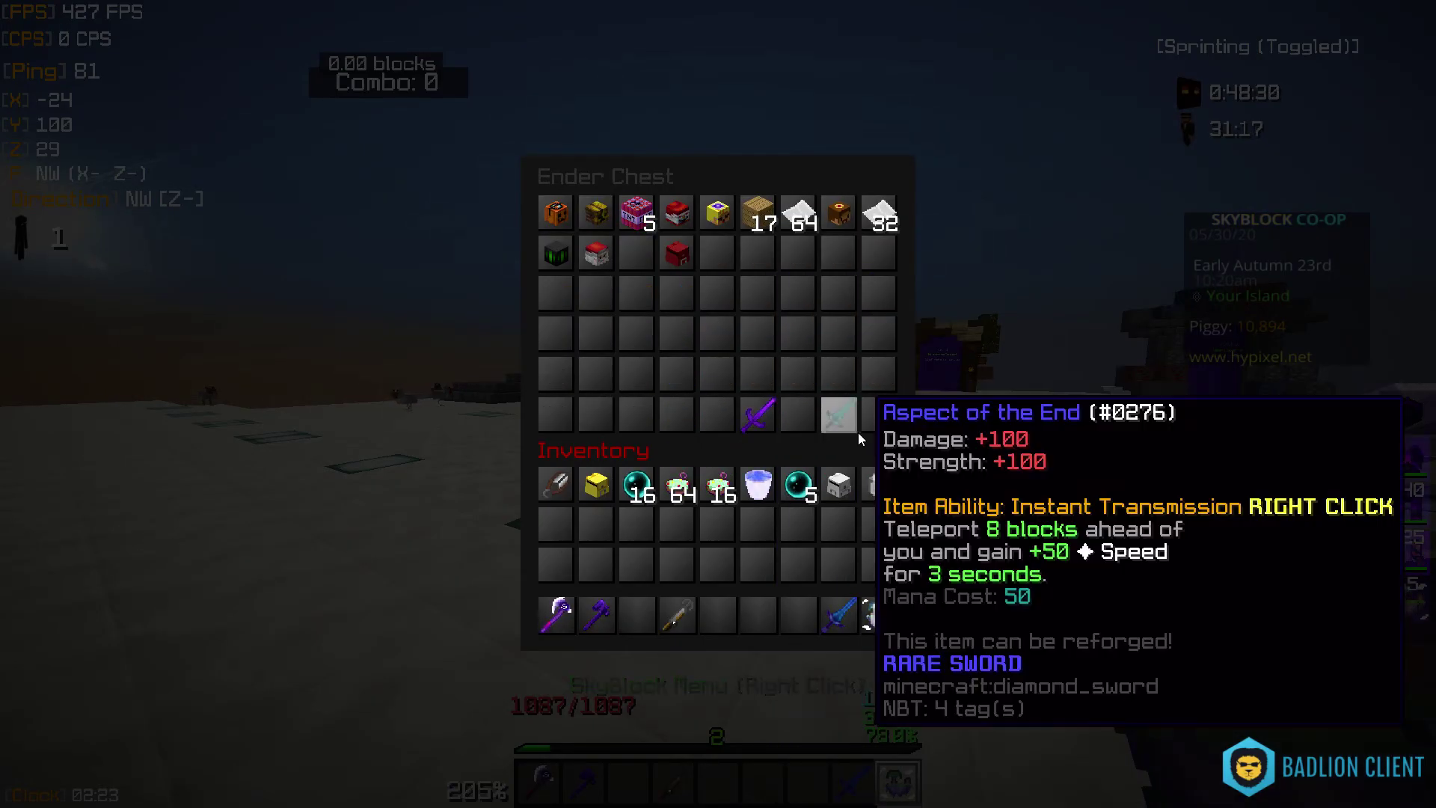
{"action": "key", "text": "Escape"}
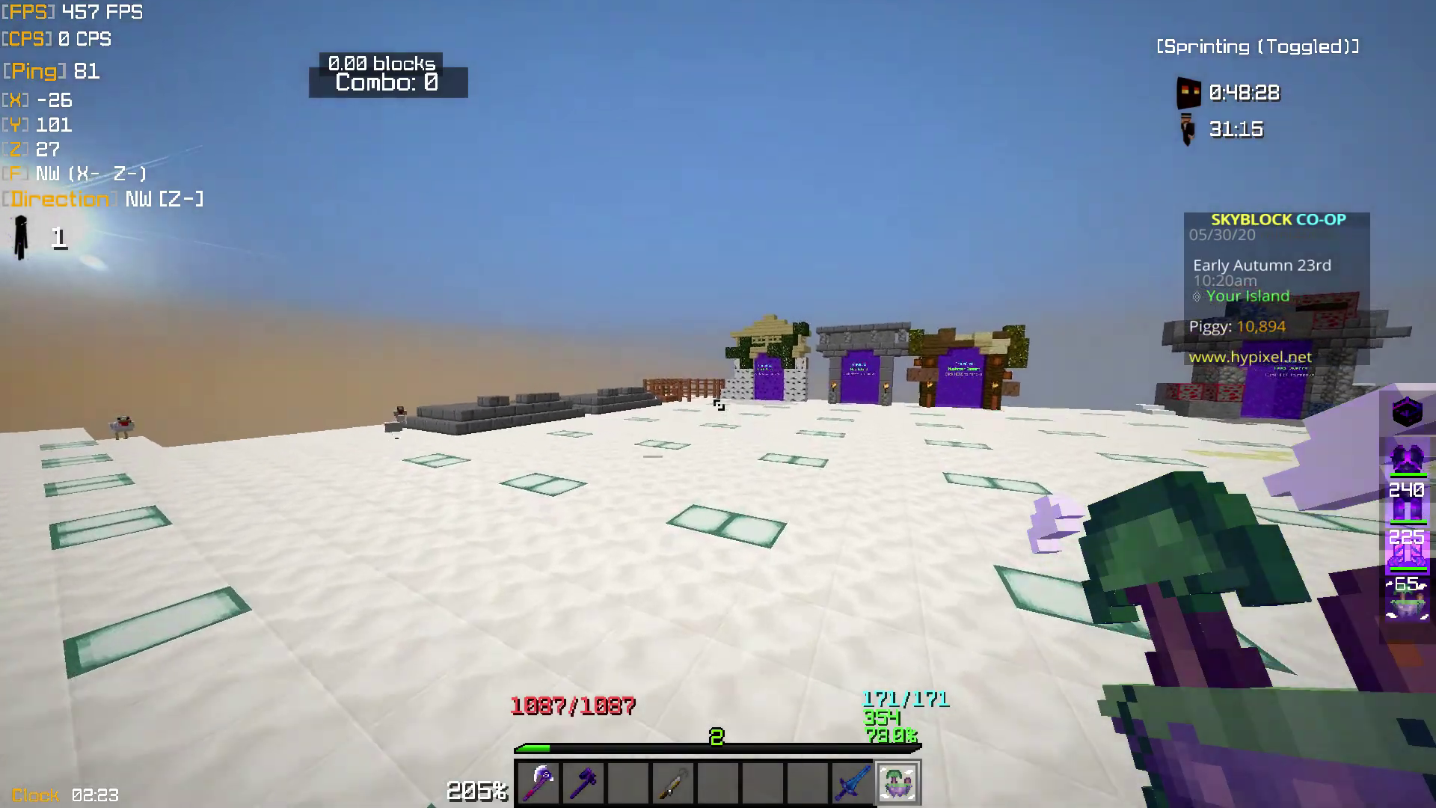
- Warp to the village with the /hub command and approach the Lumber Merchant holding the Spicy Raider Axe
{"action": "type", "text": "/hub"}
{"action": "key", "text": "Return"}
{"action": "key", "text": "w"}
{"action": "key", "text": "1"}
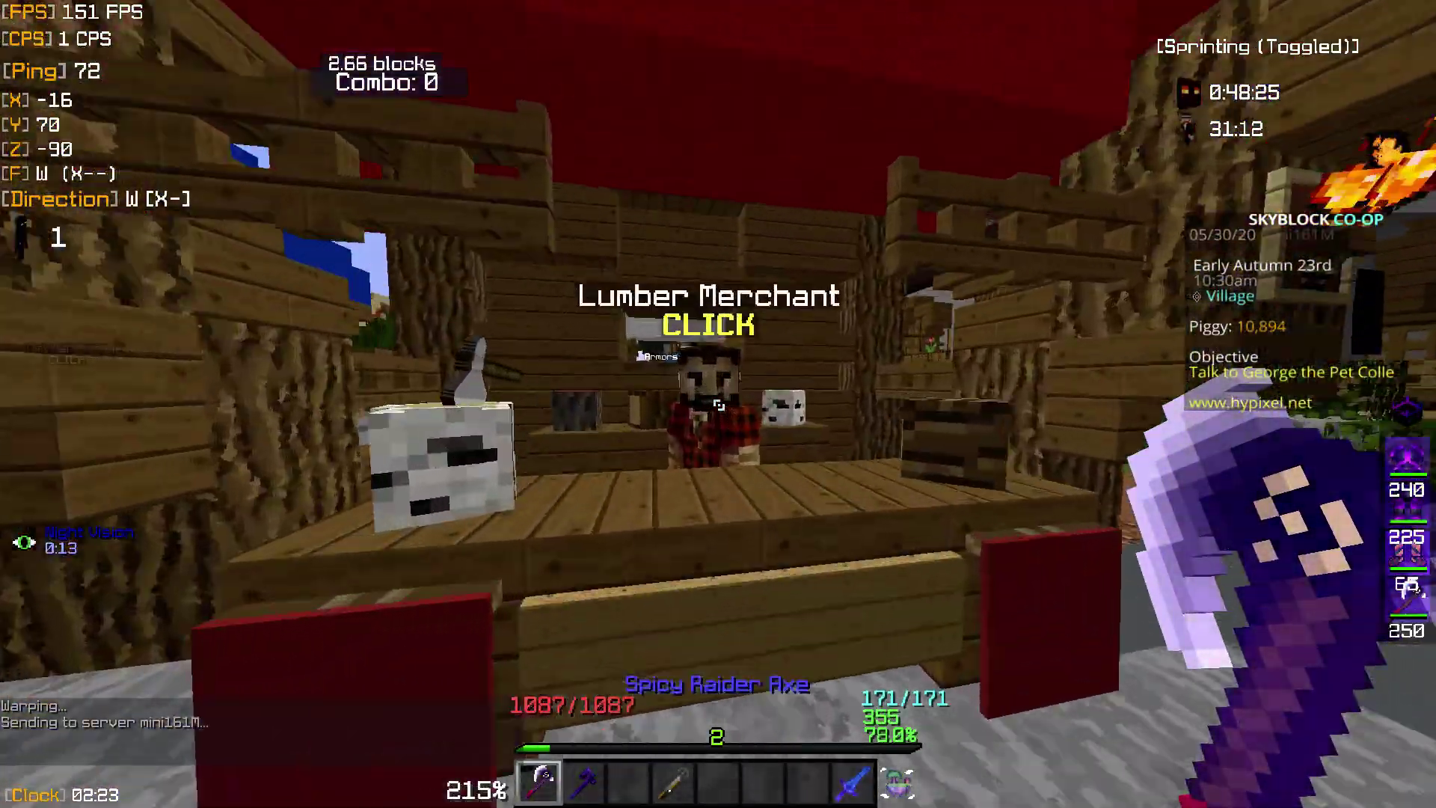
- View the items sold by the Lumber Merchant and the Armorsmith
{"action": "right_click", "coordinate": [717, 404]}
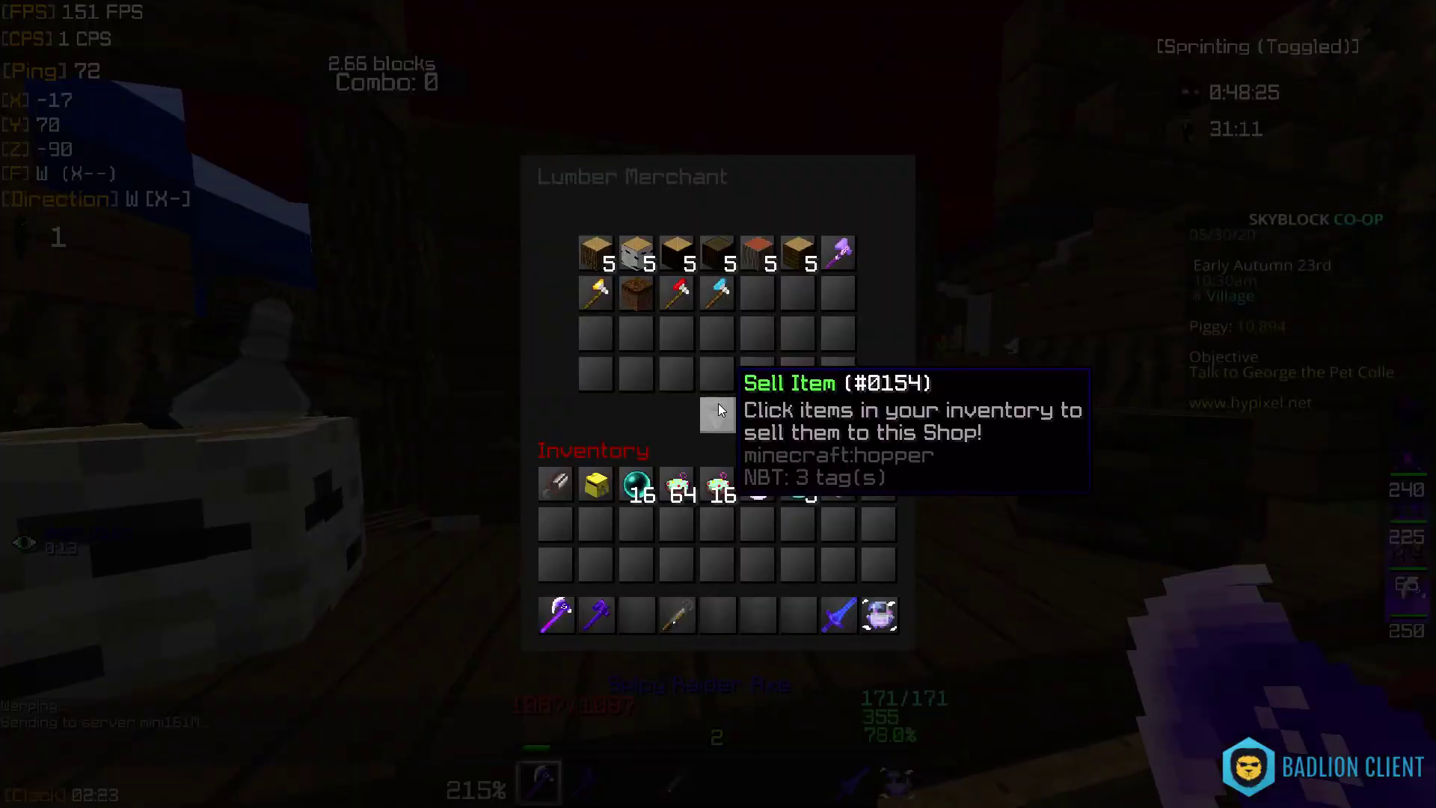
{"action": "key", "text": "Escape"}
{"action": "key", "text": "w"}
{"action": "key", "text": "w"}
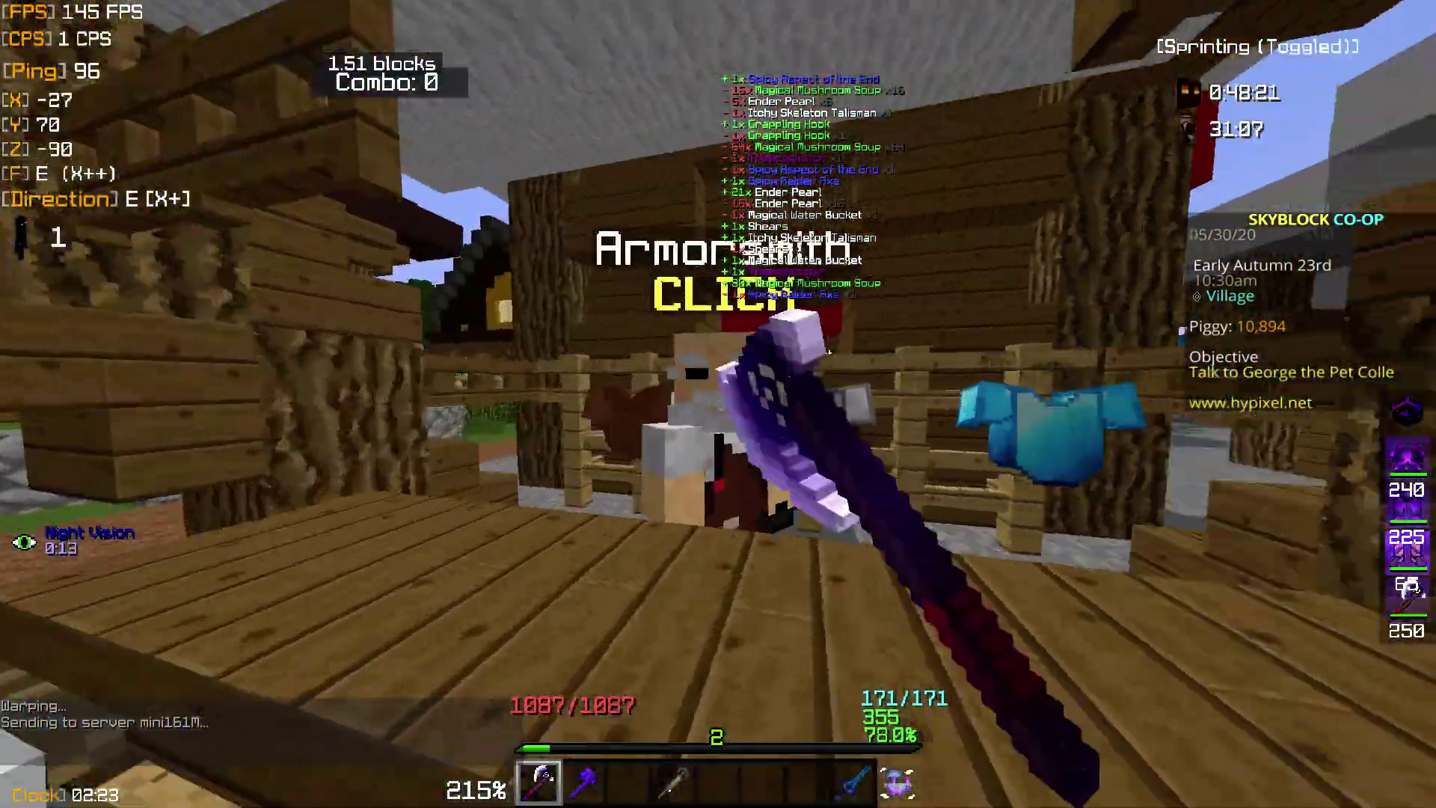
{"action": "right_click", "coordinate": [718, 404]}
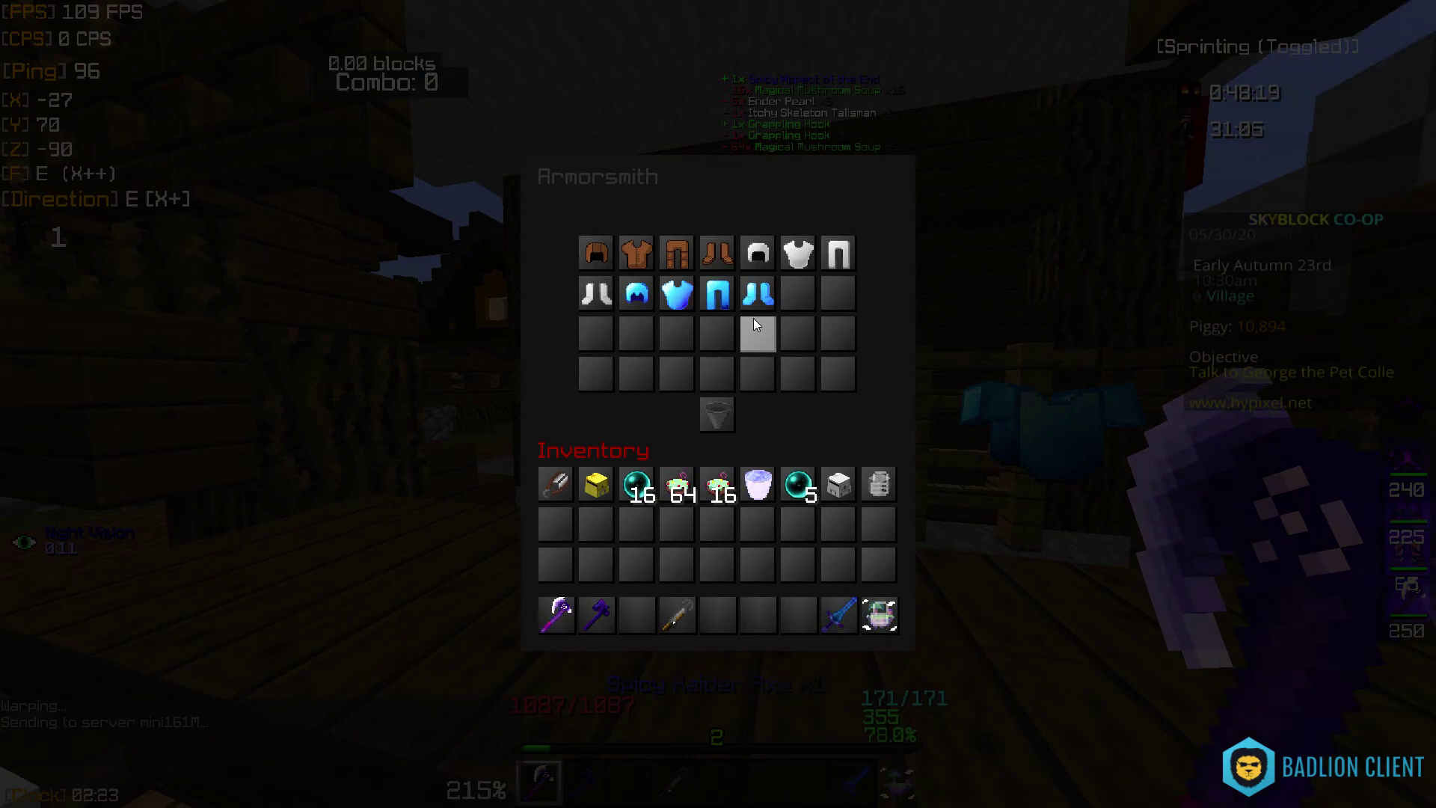
{"action": "key", "text": "Escape"}
- Walk through the village to the Weaponsmith and inspect the swords on sale, including the Diamond Sword
{"action": "key", "text": "w"}
{"action": "key", "text": "w"}
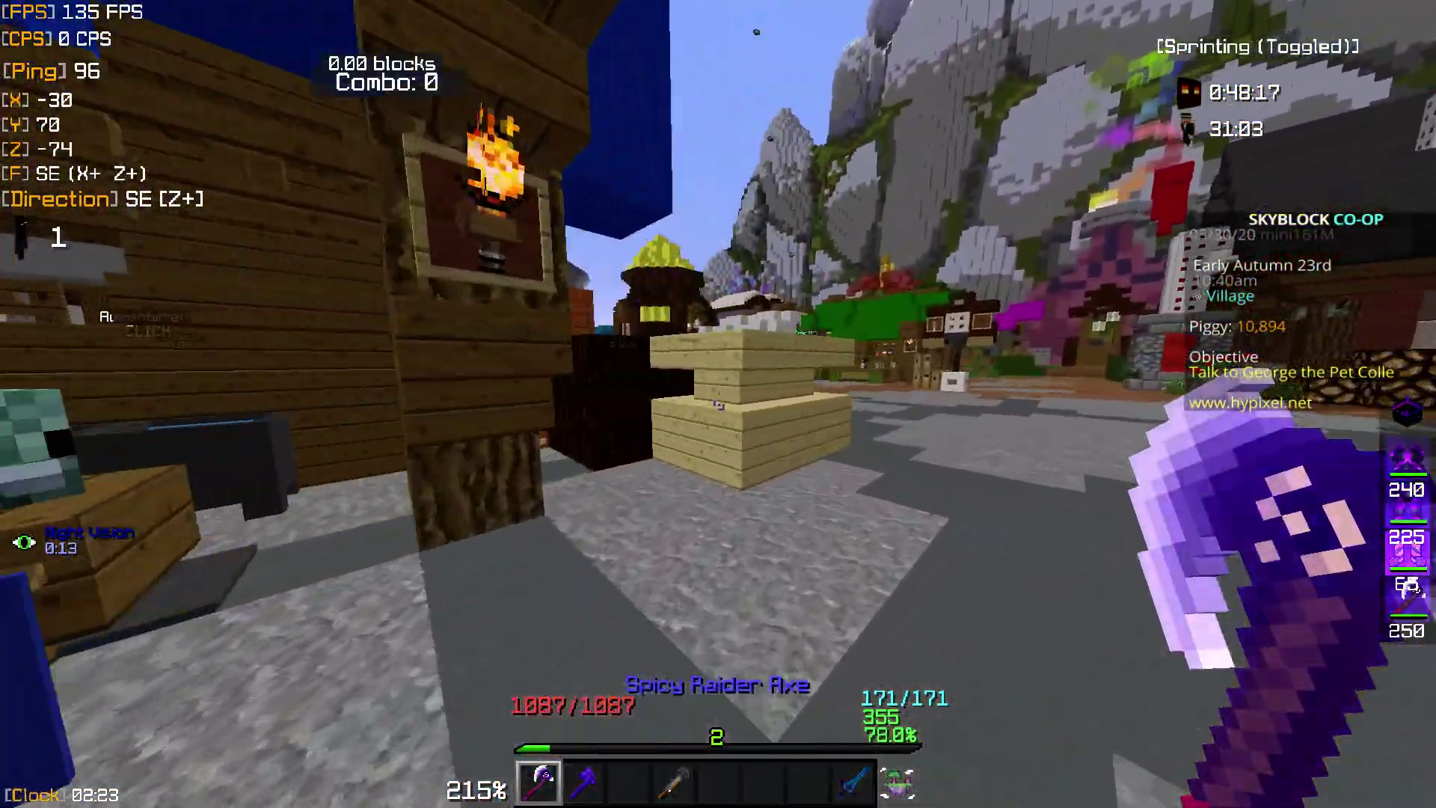
{"action": "key", "text": "w"}
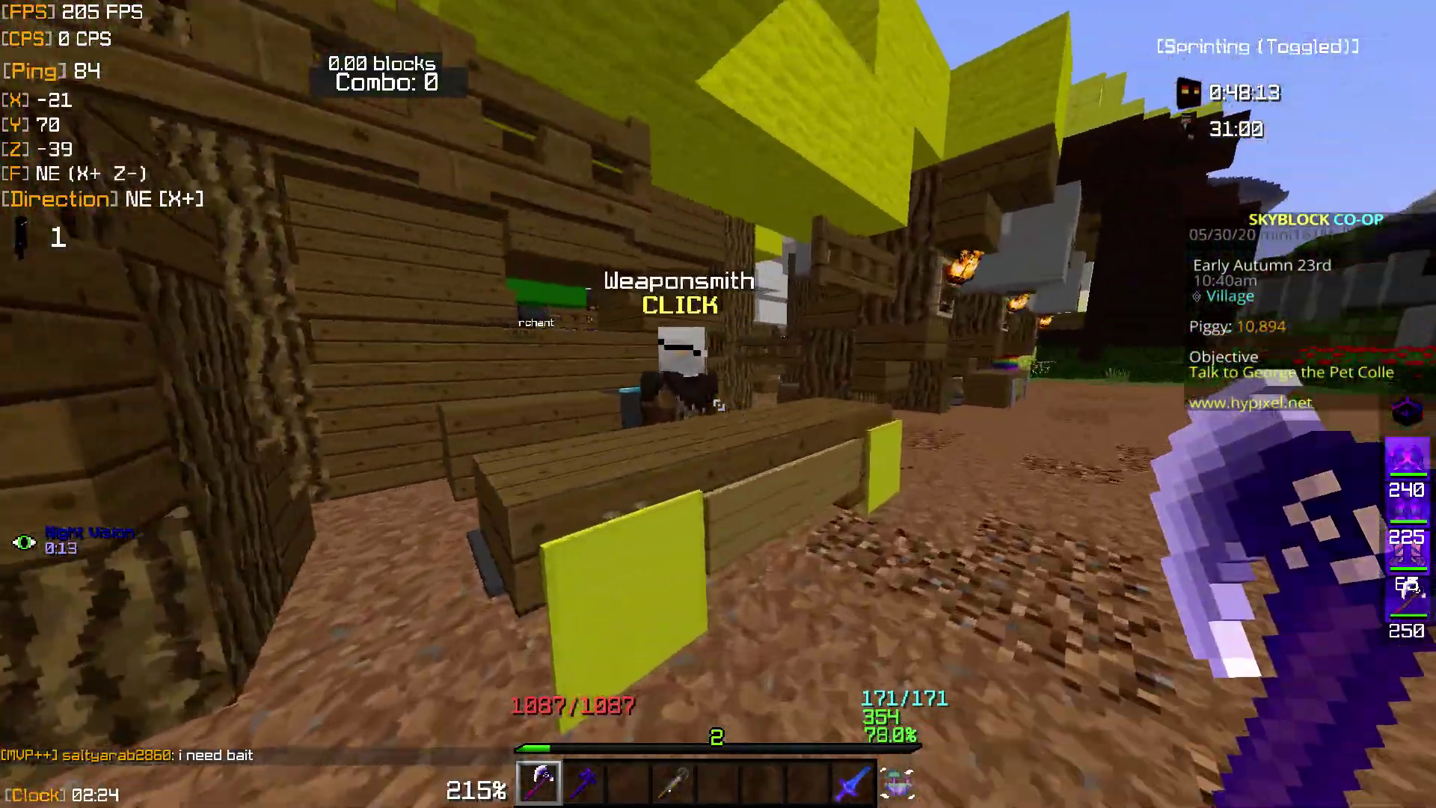
{"action": "right_click", "coordinate": [718, 403]}
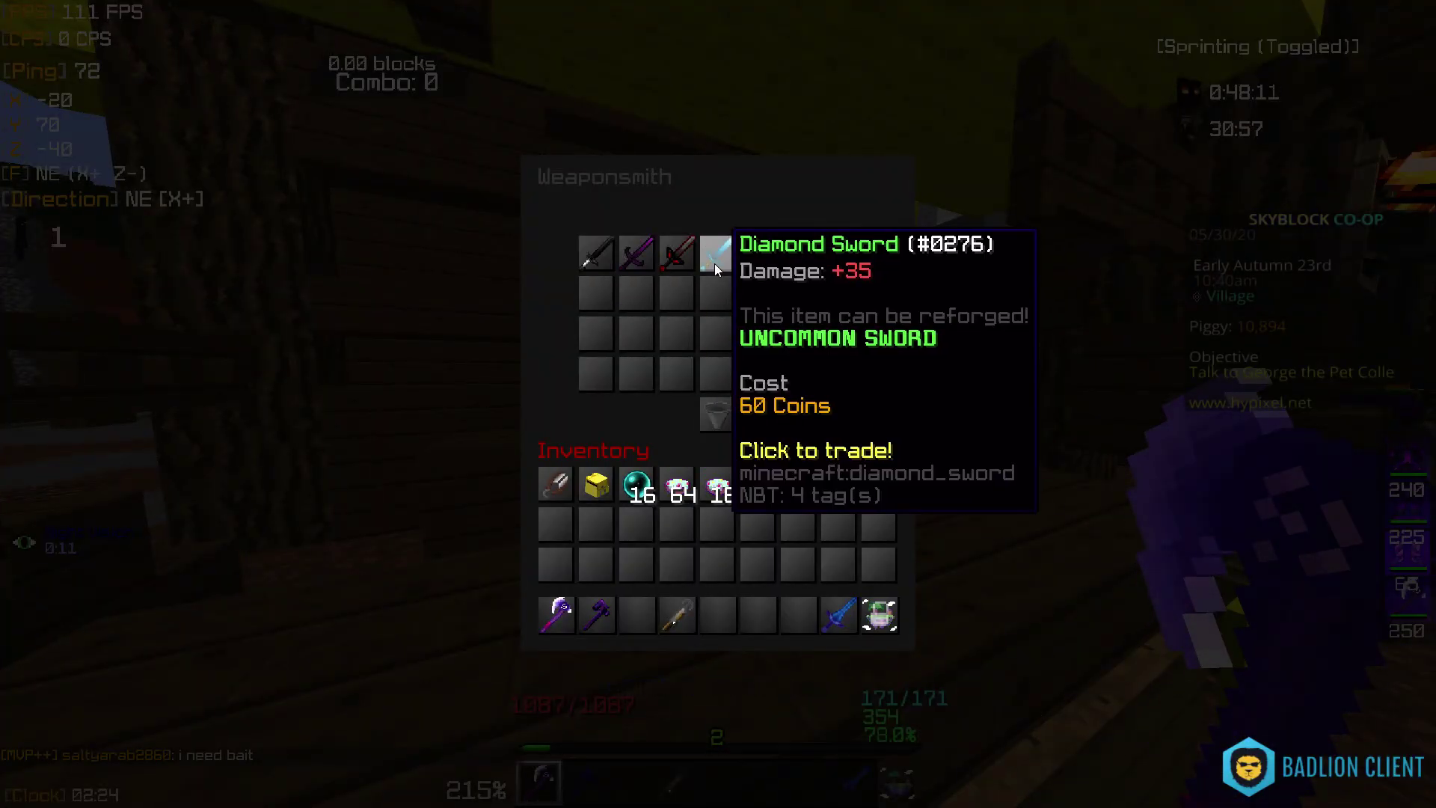
{"action": "key", "text": "Escape"}
{"action": "key", "text": "w"}
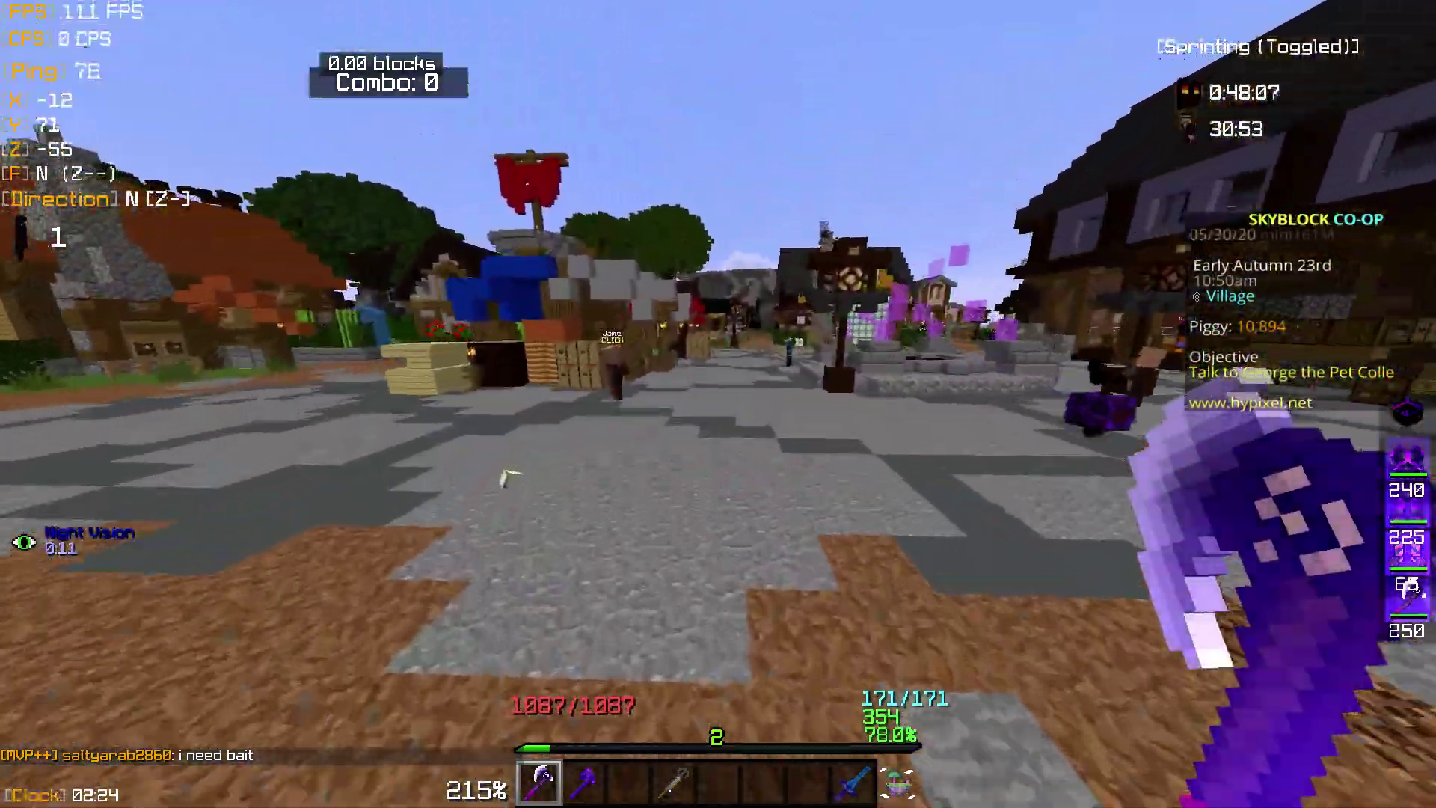
- Switch from the game to the File Explorer windows on the desktop and minimize the Badlion Client video folder
{"action": "key", "text": "Escape"}
{"action": "key", "text": "Escape"}
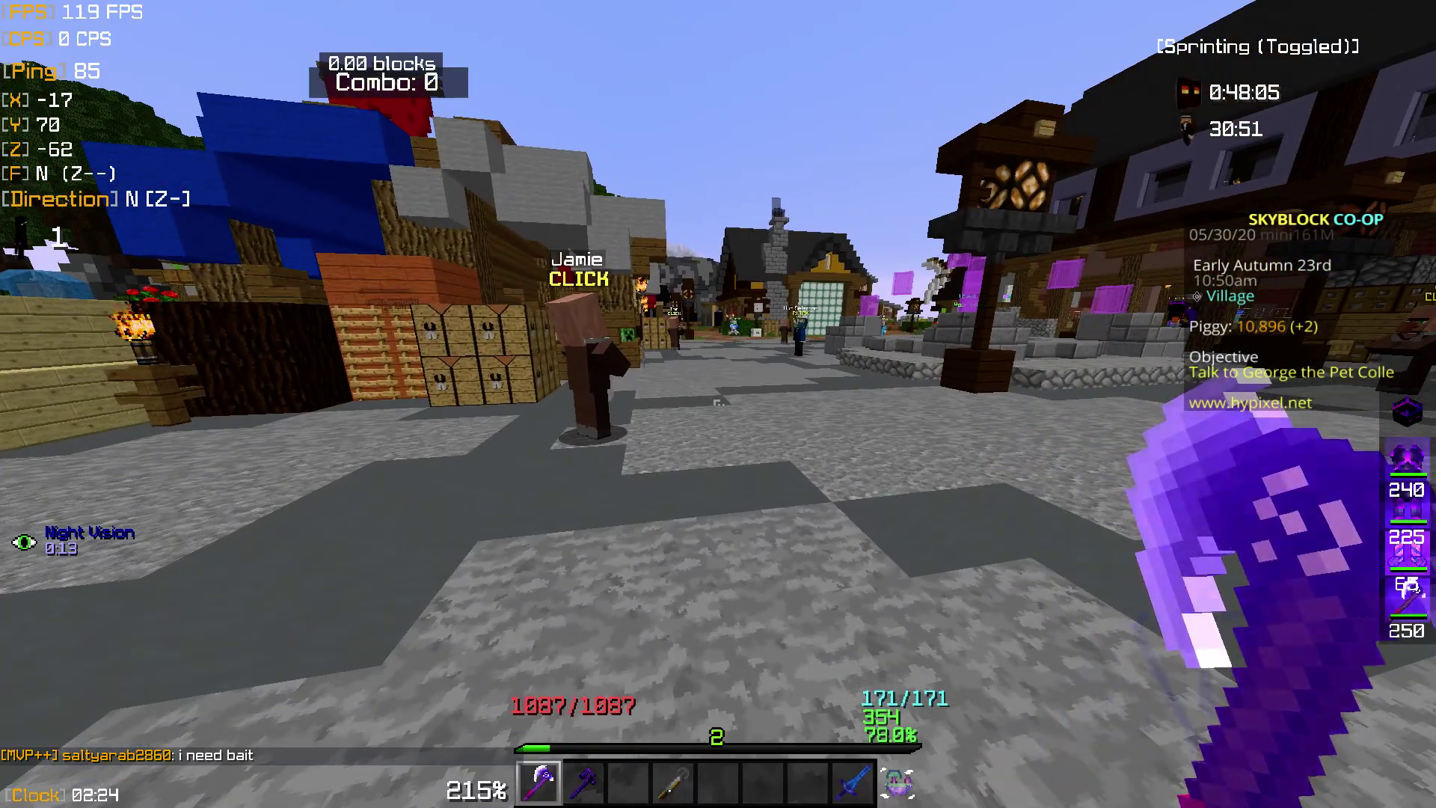
{"action": "key", "text": "super"}
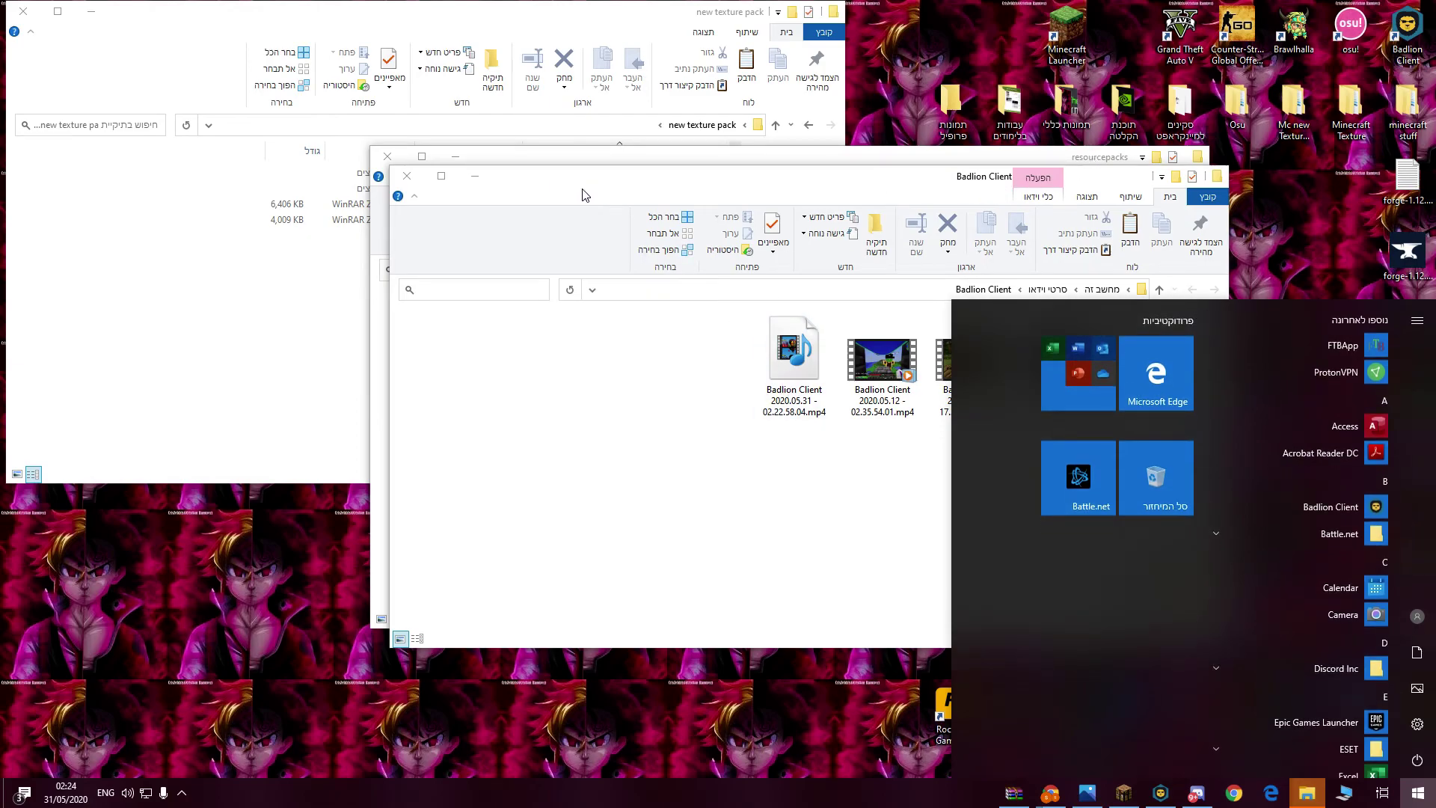
{"action": "left_click", "coordinate": [589, 195]}
{"action": "left_click_drag", "start_coordinate": [570, 186], "coordinate": [658, 164]}
{"action": "left_click", "coordinate": [462, 178]}
{"action": "left_click_drag", "start_coordinate": [1016, 573], "coordinate": [584, 291]}
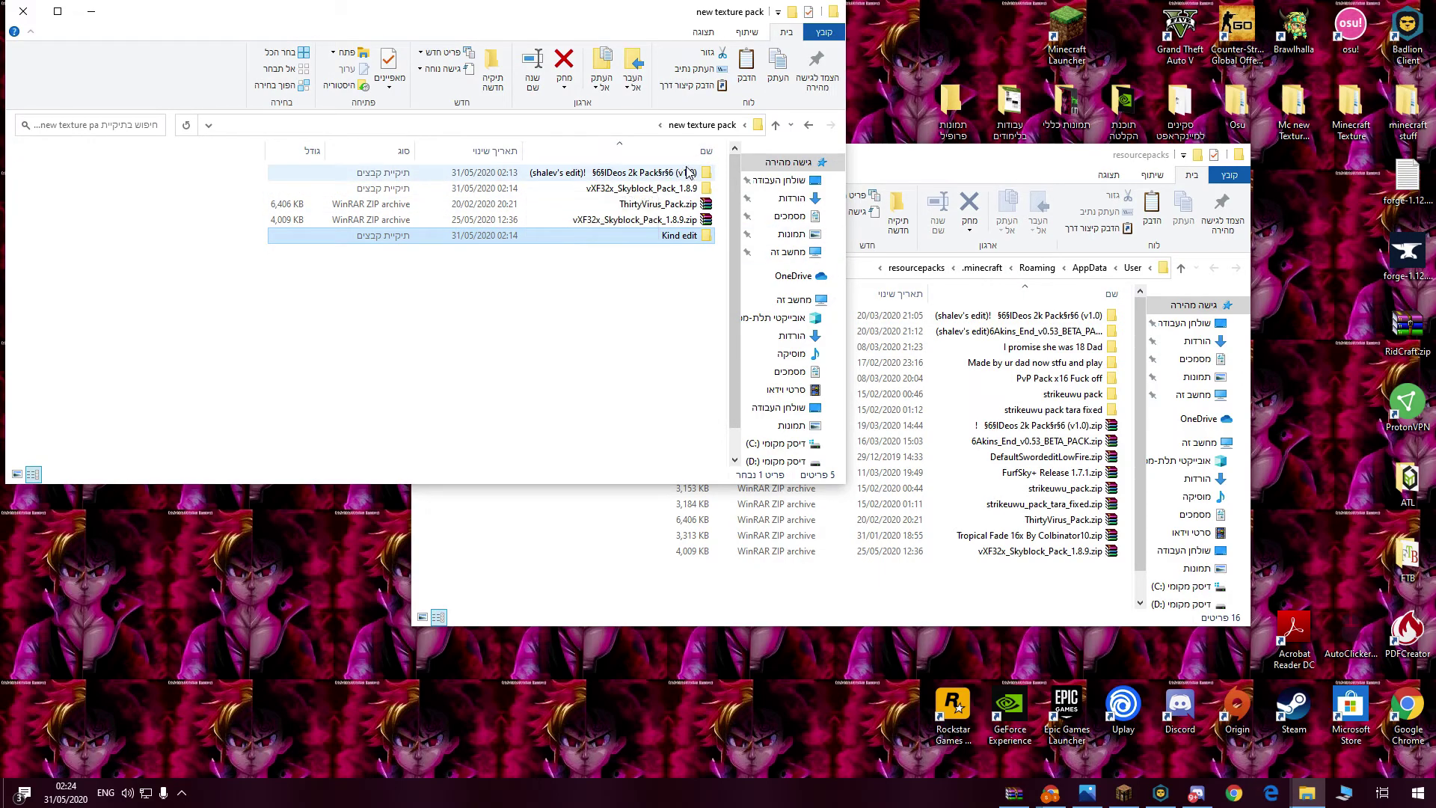
- Navigate from the Kind edit folder through assets and minecraft to the mcpatcher folder
{"action": "double_click", "coordinate": [689, 236]}
{"action": "double_click", "coordinate": [687, 174]}
{"action": "left_click", "coordinate": [688, 175]}
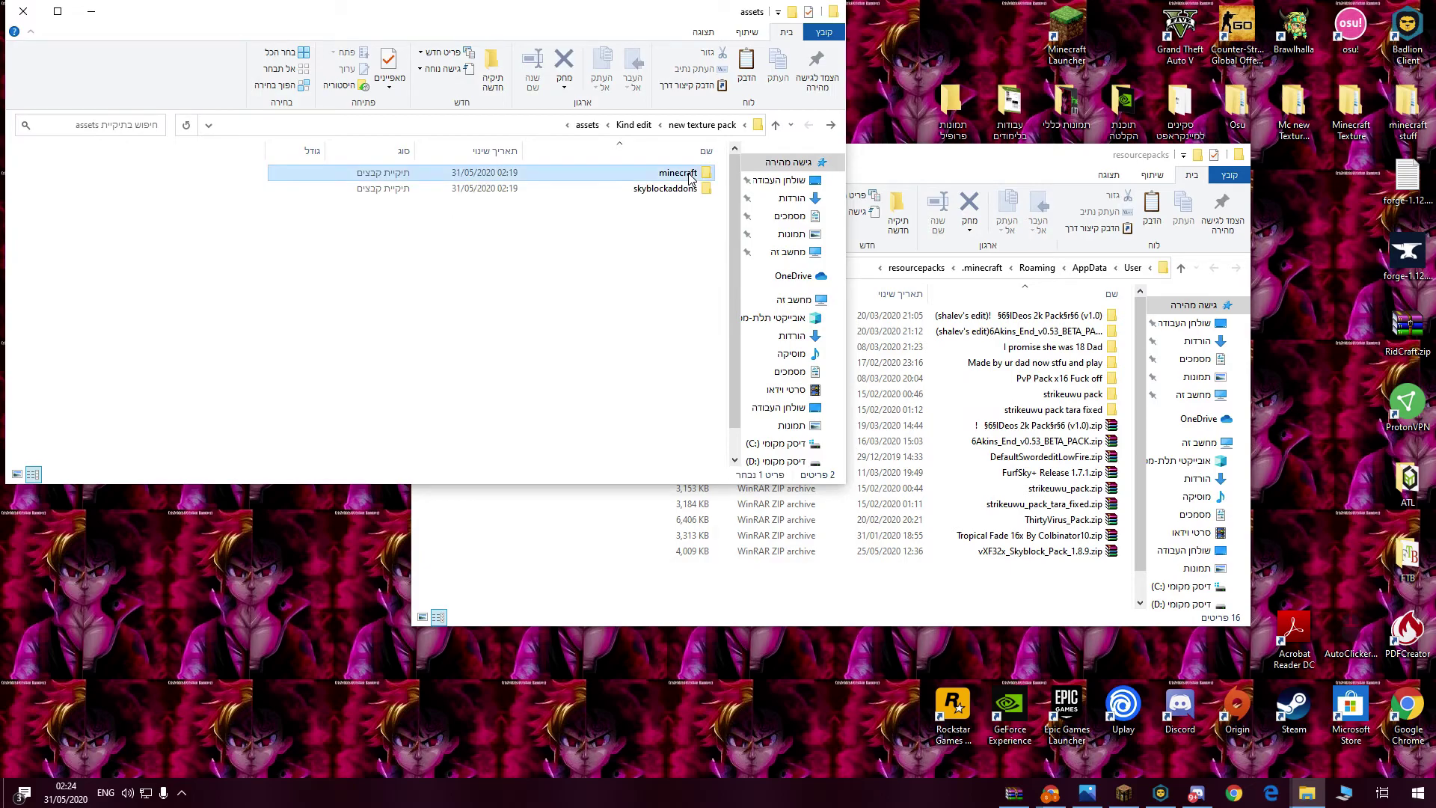
{"action": "double_click", "coordinate": [689, 176]}
{"action": "double_click", "coordinate": [698, 189]}
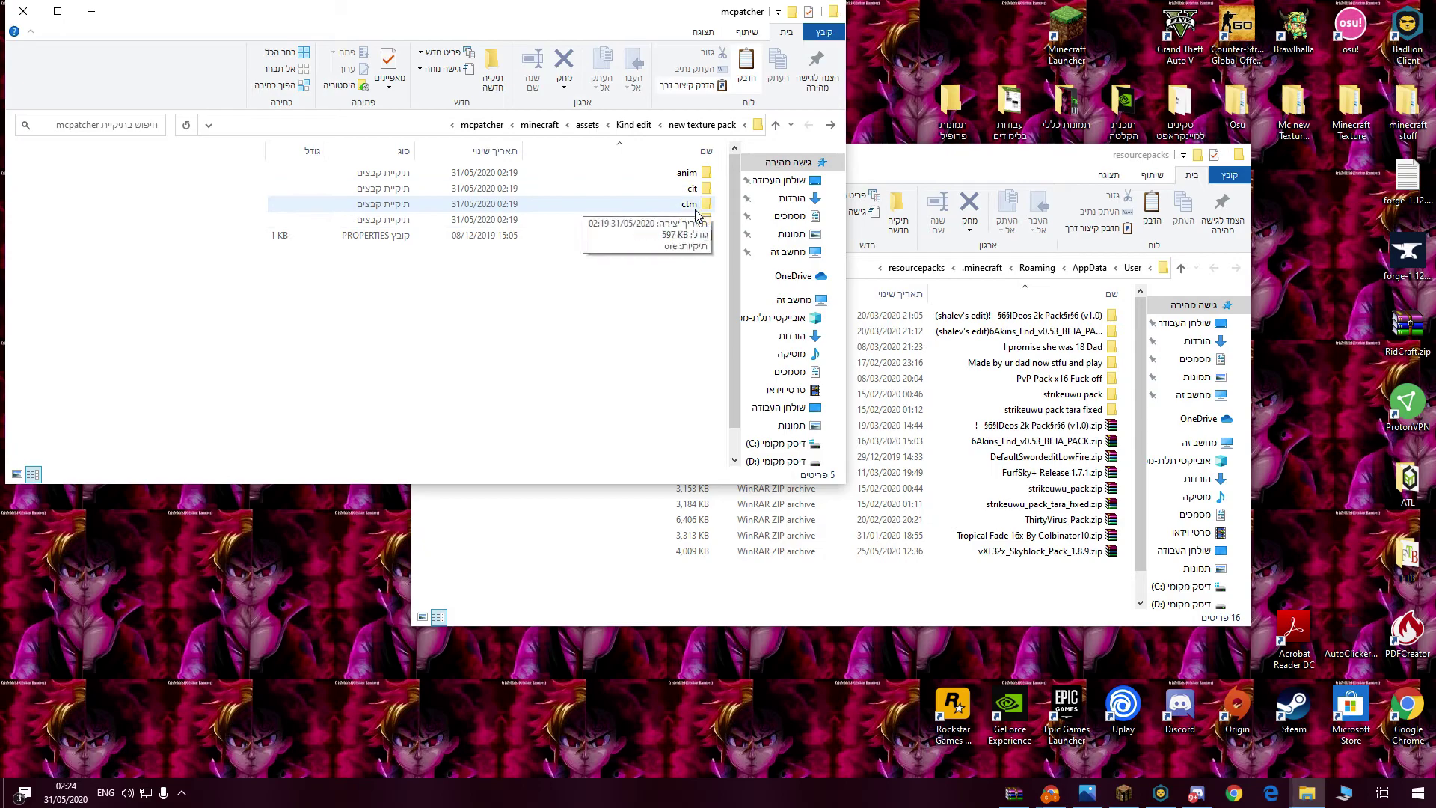
- Go back to the minecraft folder, open textures, and look inside its models and map subfolders
{"action": "key", "text": "BackSpace"}
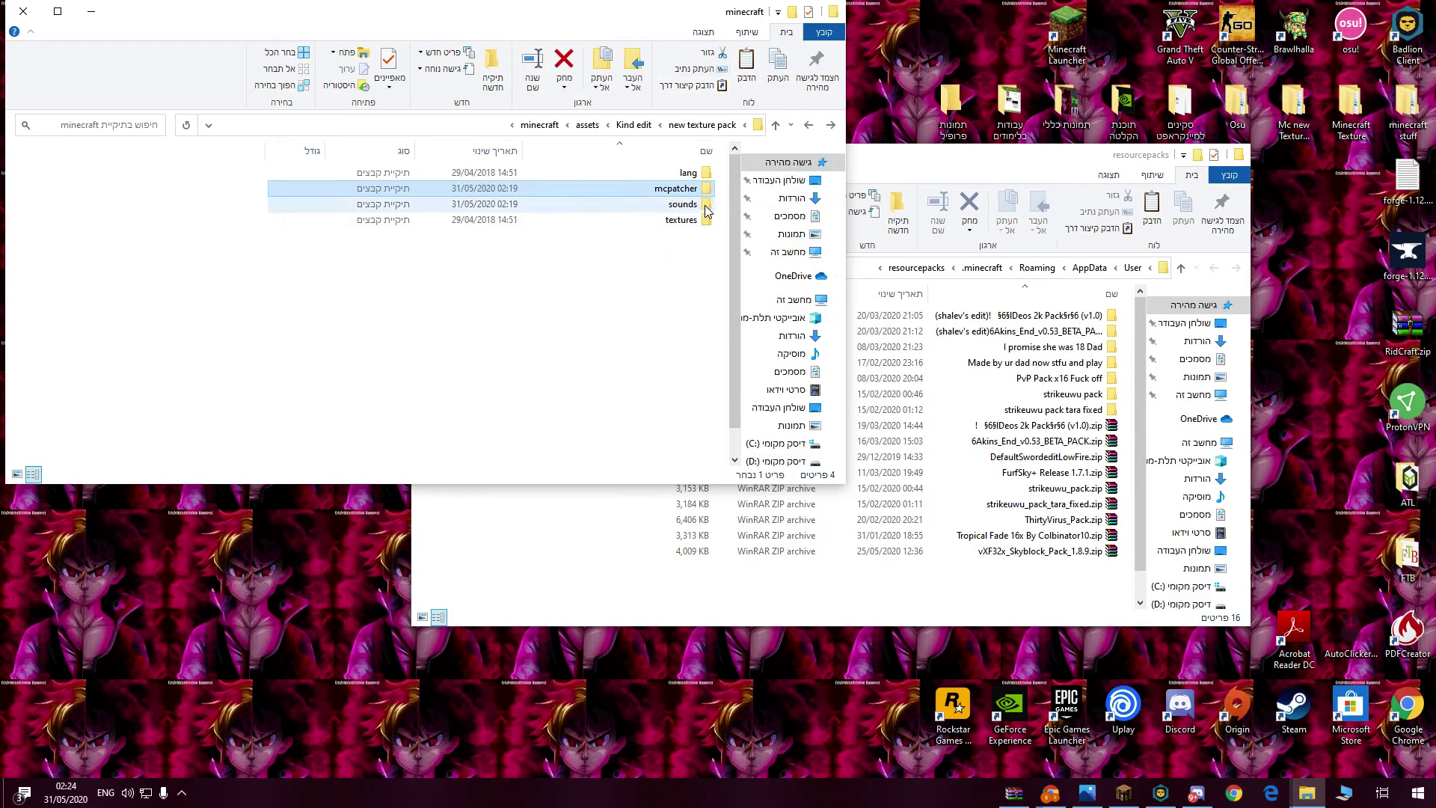
{"action": "double_click", "coordinate": [699, 215]}
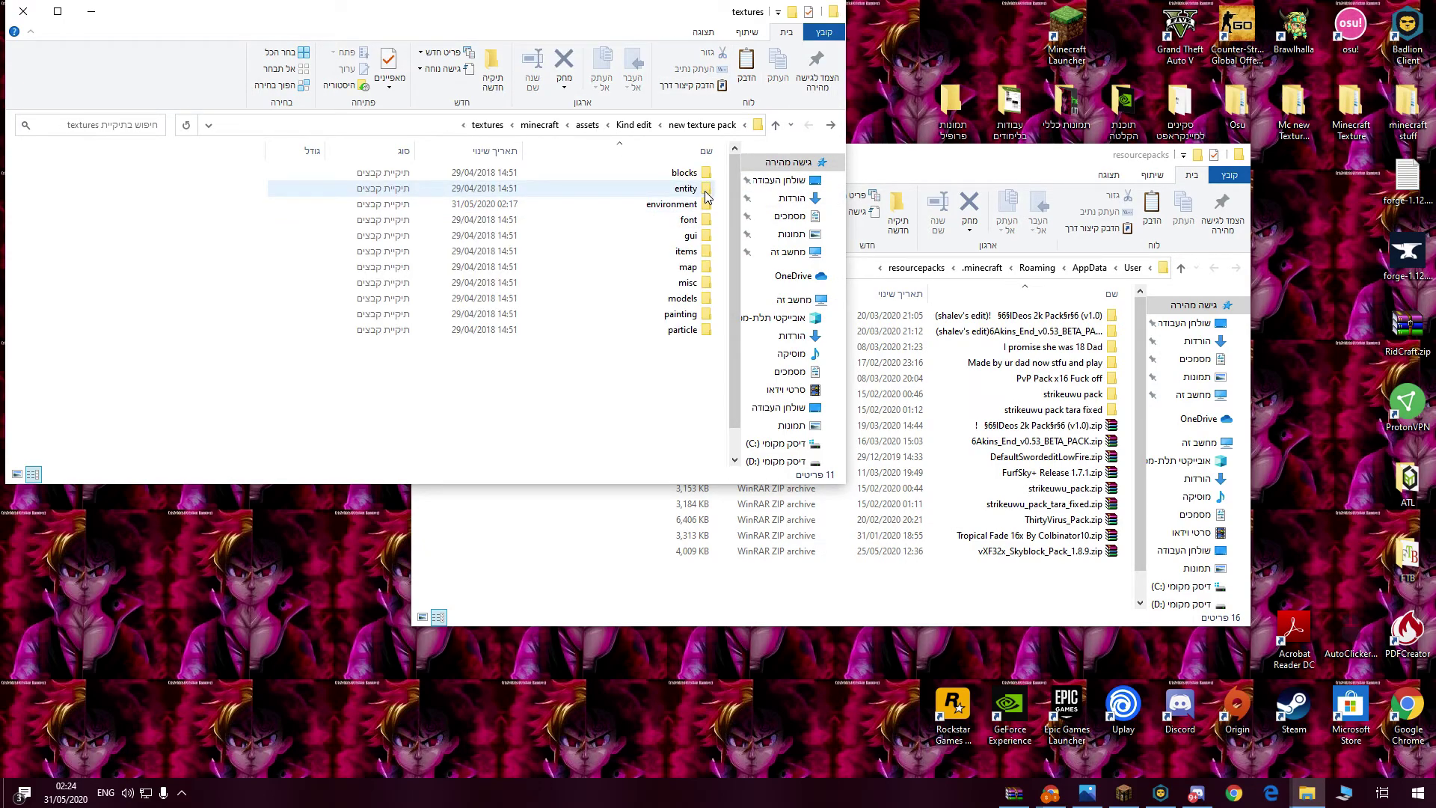
{"action": "double_click", "coordinate": [699, 299]}
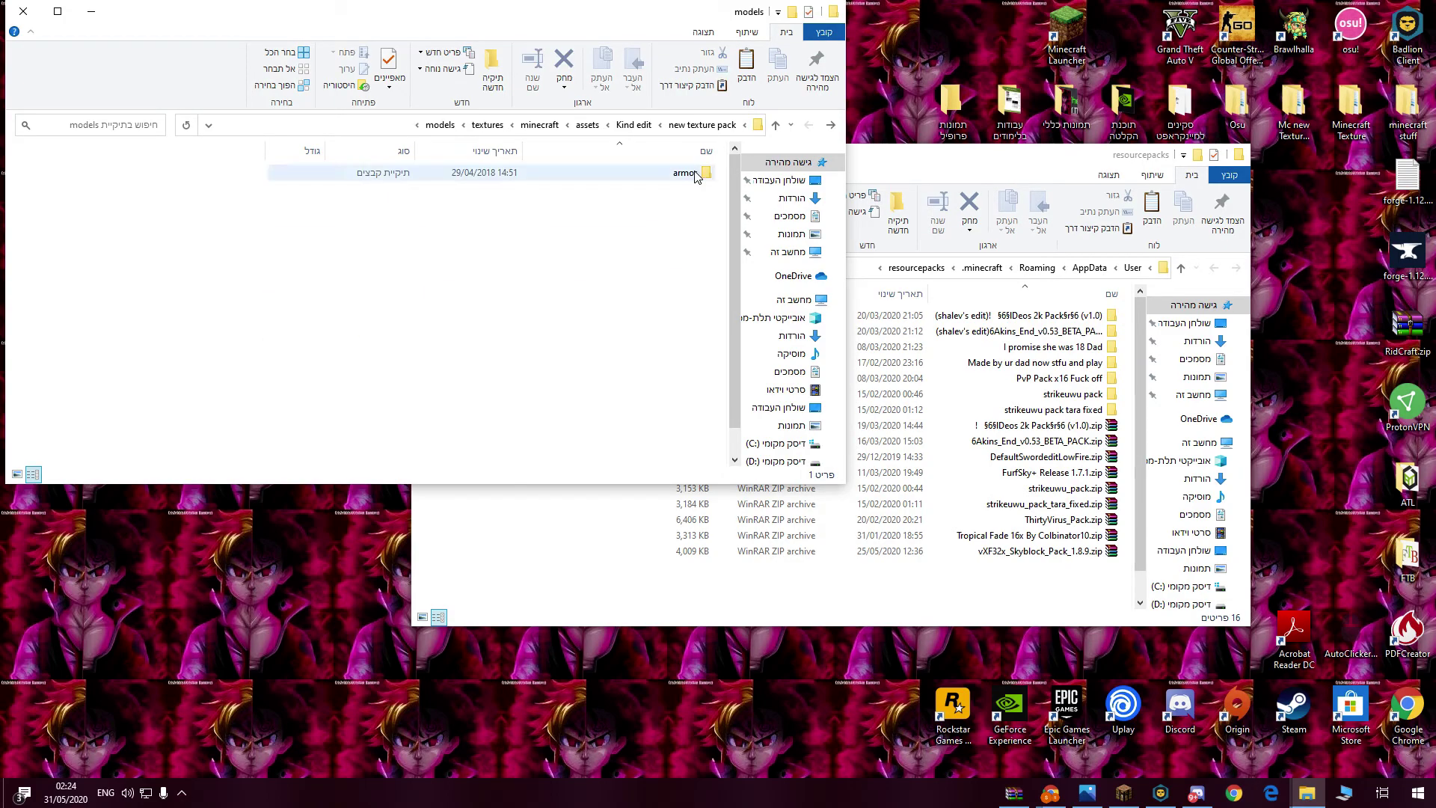
{"action": "key", "text": "alt+Left"}
{"action": "double_click", "coordinate": [688, 278]}
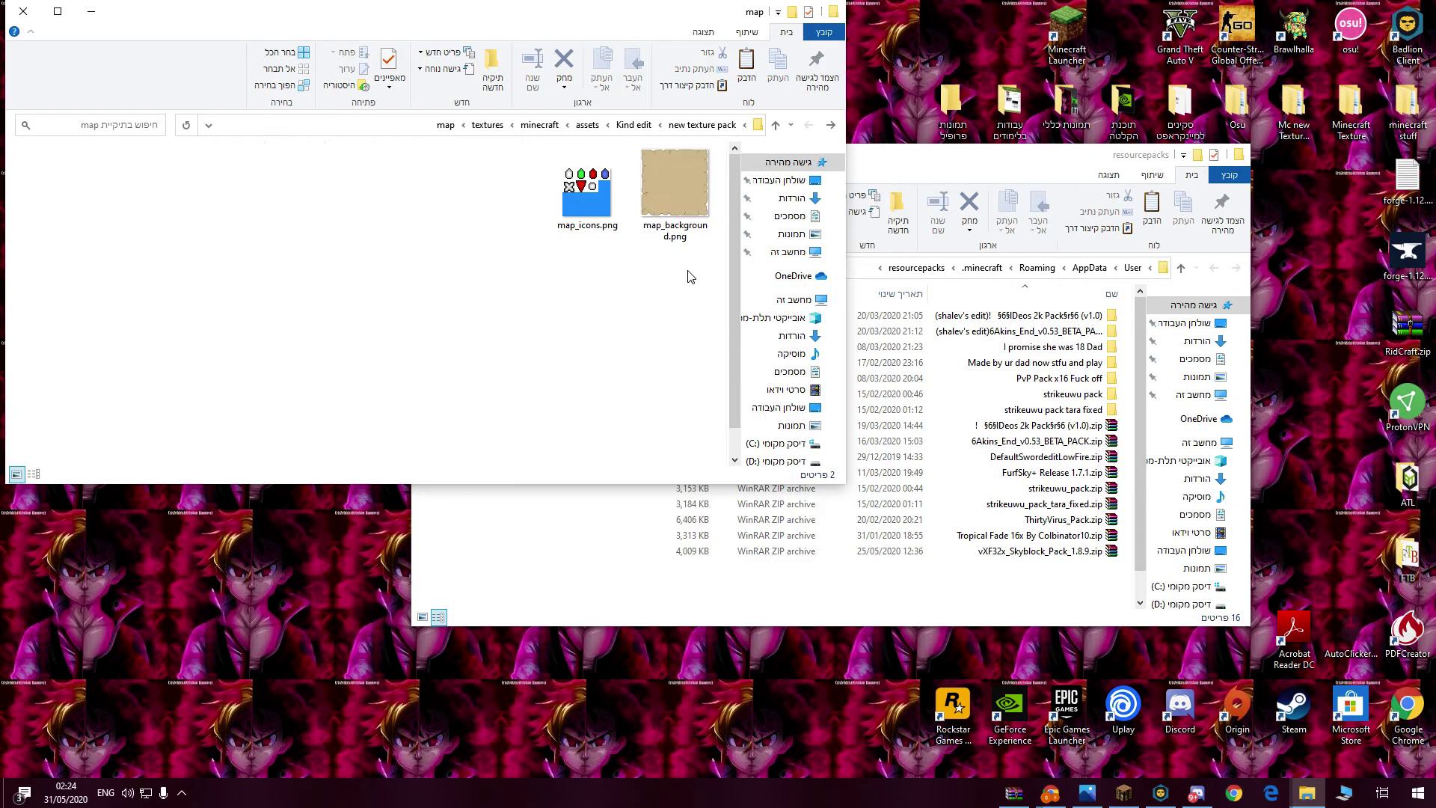
{"action": "key", "text": "alt+Left"}
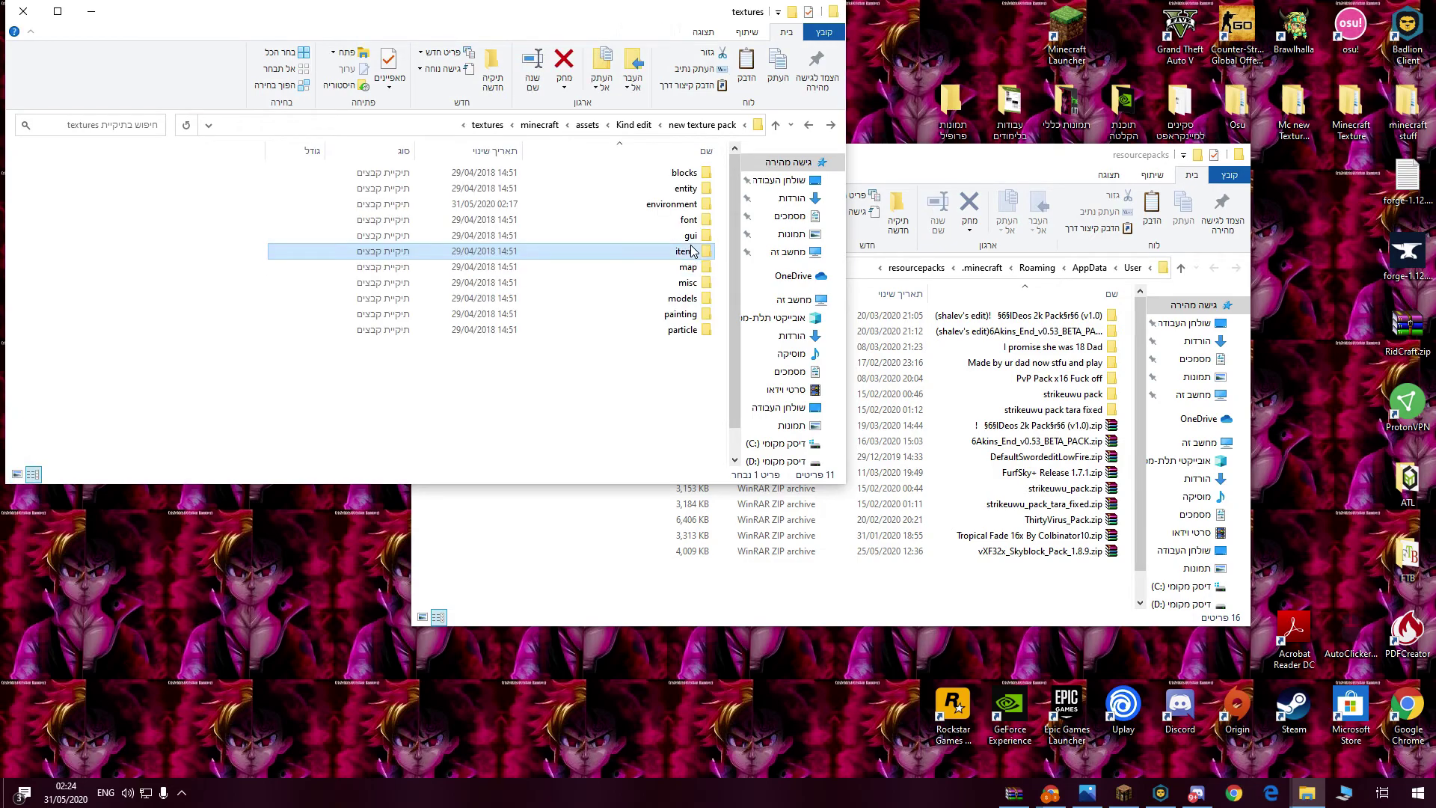
- Open the items folder within textures and browse the item texture images
{"action": "double_click", "coordinate": [692, 251]}
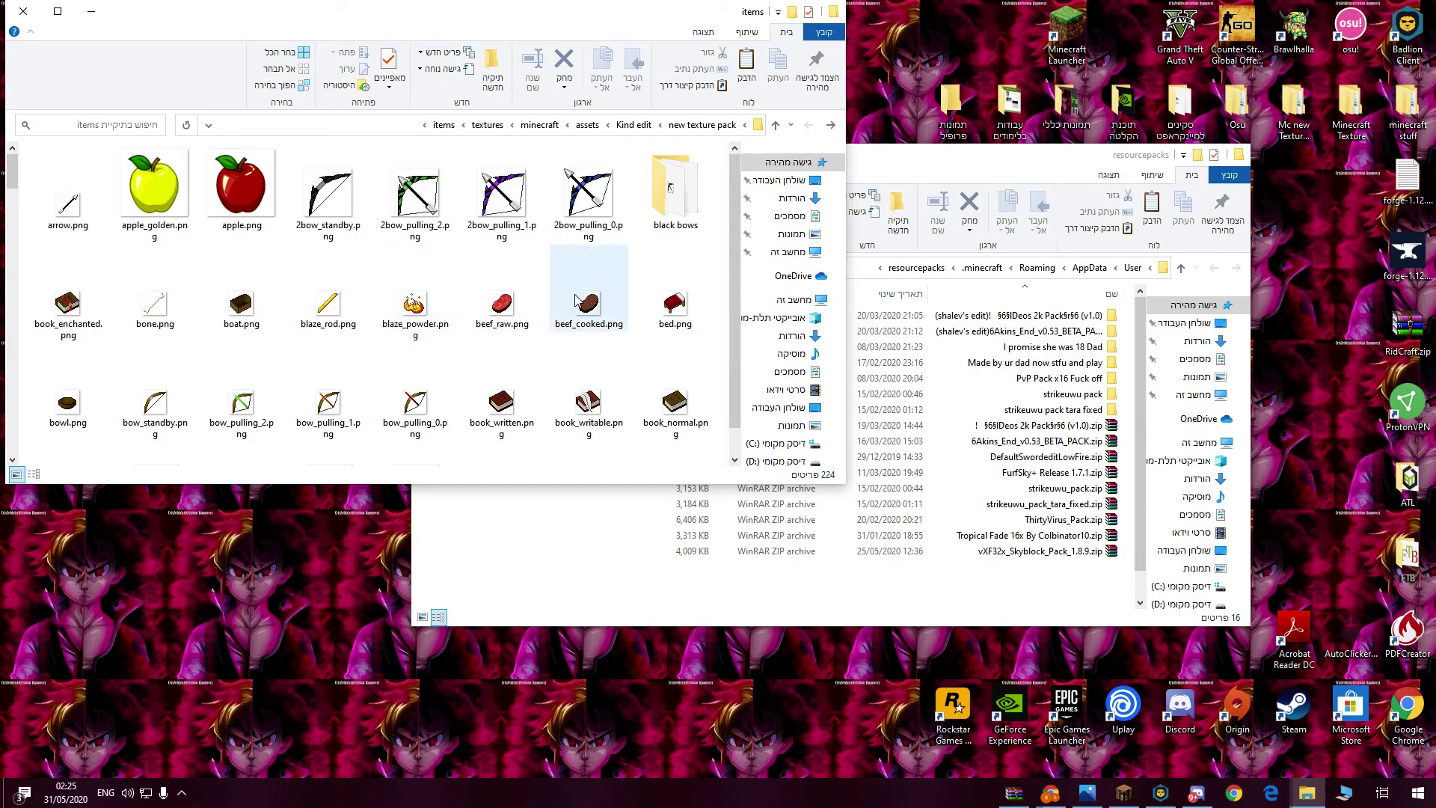
{"action": "scroll", "coordinate": [371, 427], "scroll_direction": "down", "scroll_amount": 2}
{"action": "scroll", "coordinate": [370, 426], "scroll_direction": "up", "scroll_amount": 2}
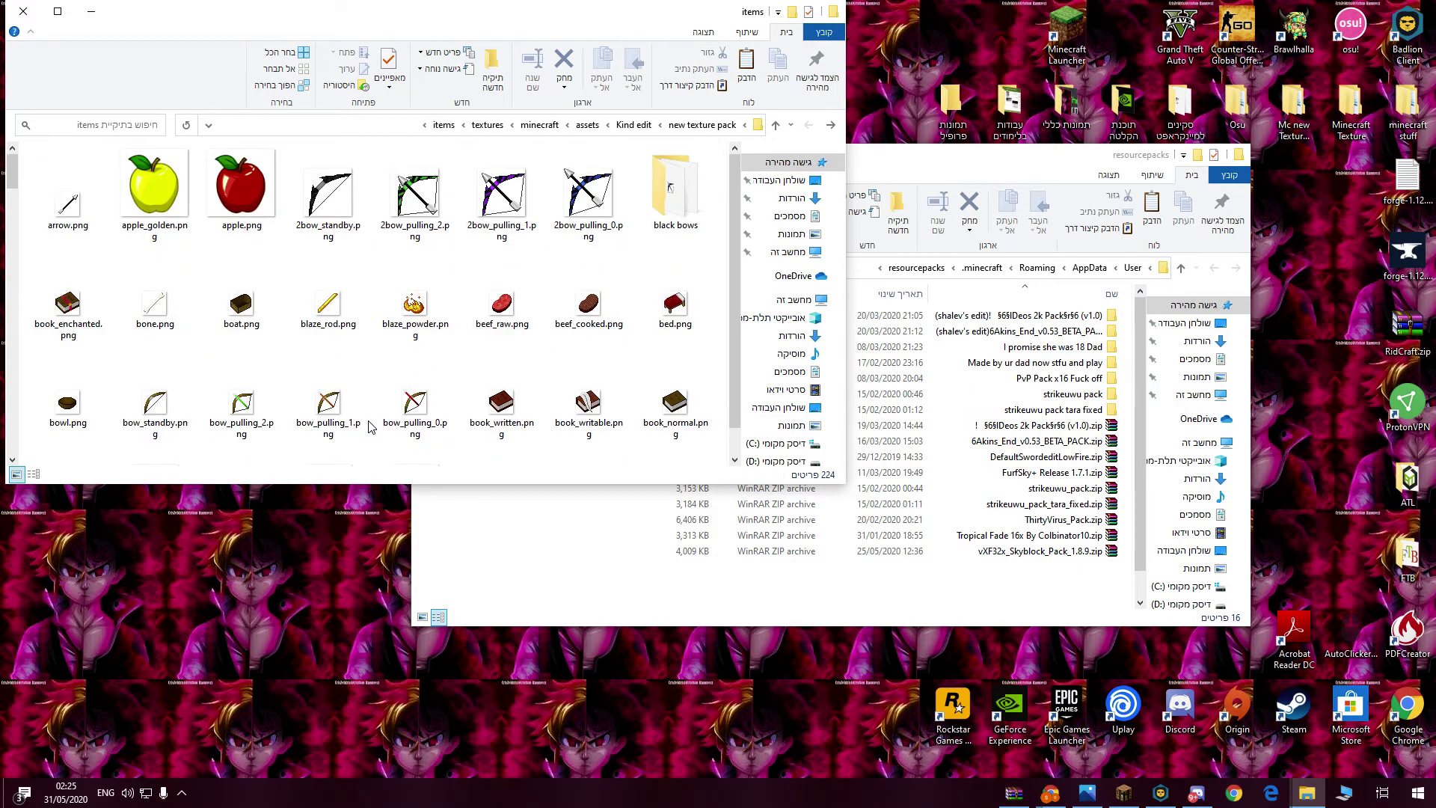
{"action": "scroll", "coordinate": [368, 426], "scroll_direction": "down", "scroll_amount": 5}
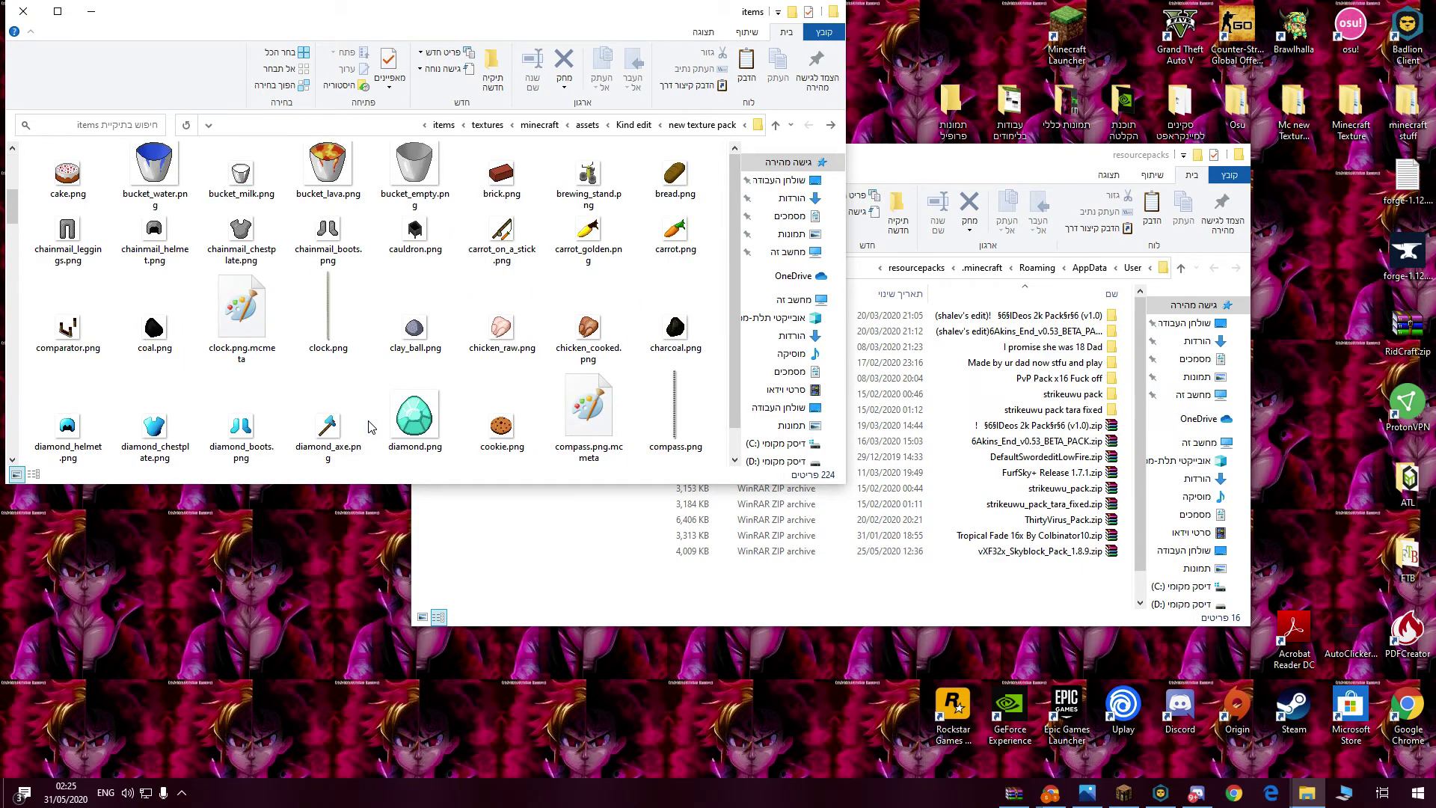
{"action": "scroll", "coordinate": [369, 426], "scroll_direction": "down", "scroll_amount": 2}
{"action": "scroll", "coordinate": [369, 426], "scroll_direction": "up", "scroll_amount": 5}
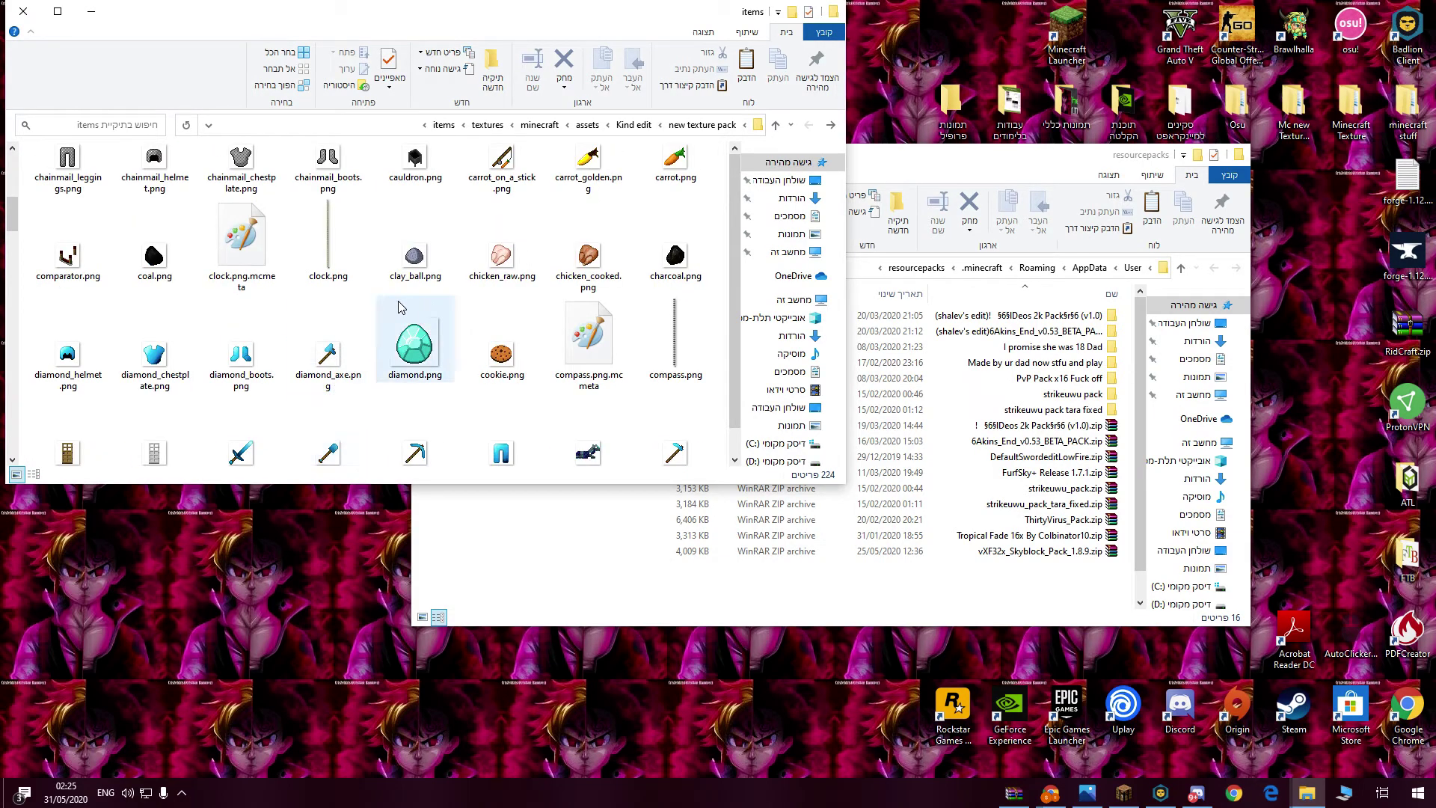
- Examine the item texture images throughout the items folder, from the bows and tools to the stone items
{"action": "scroll", "coordinate": [416, 396], "scroll_direction": "down", "scroll_amount": 5}
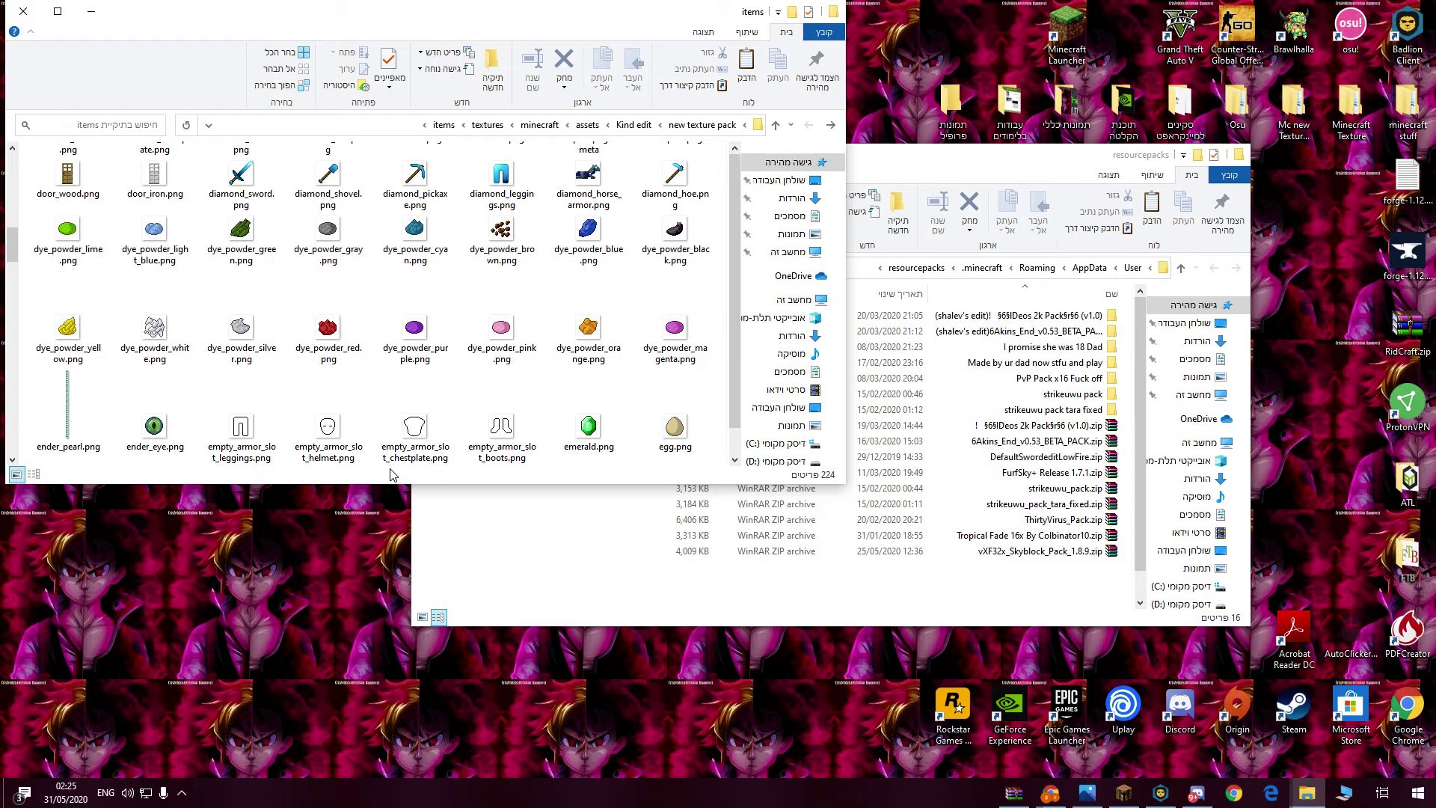
{"action": "scroll", "coordinate": [351, 457], "scroll_direction": "down", "scroll_amount": 4}
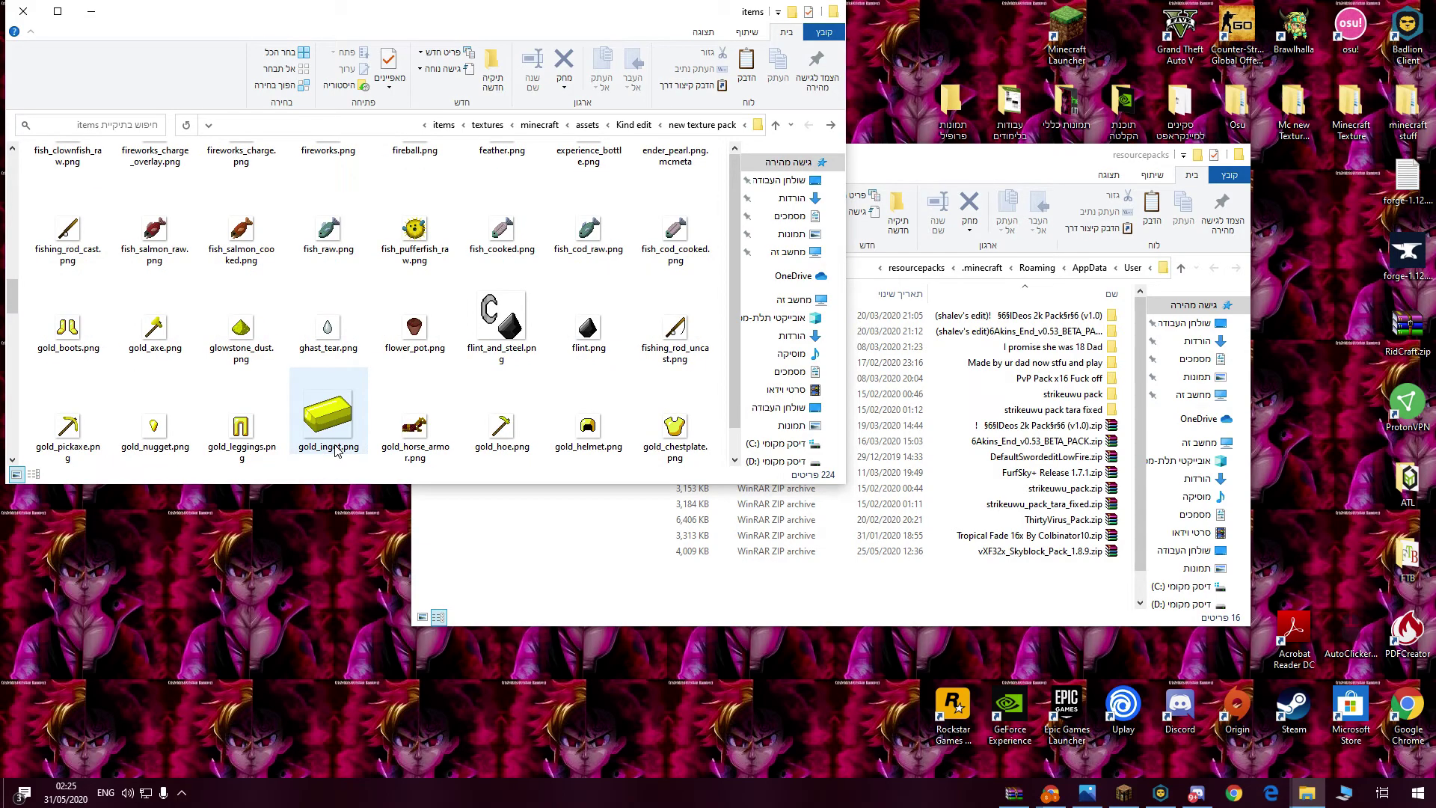
{"action": "scroll", "coordinate": [337, 451], "scroll_direction": "up", "scroll_amount": 8}
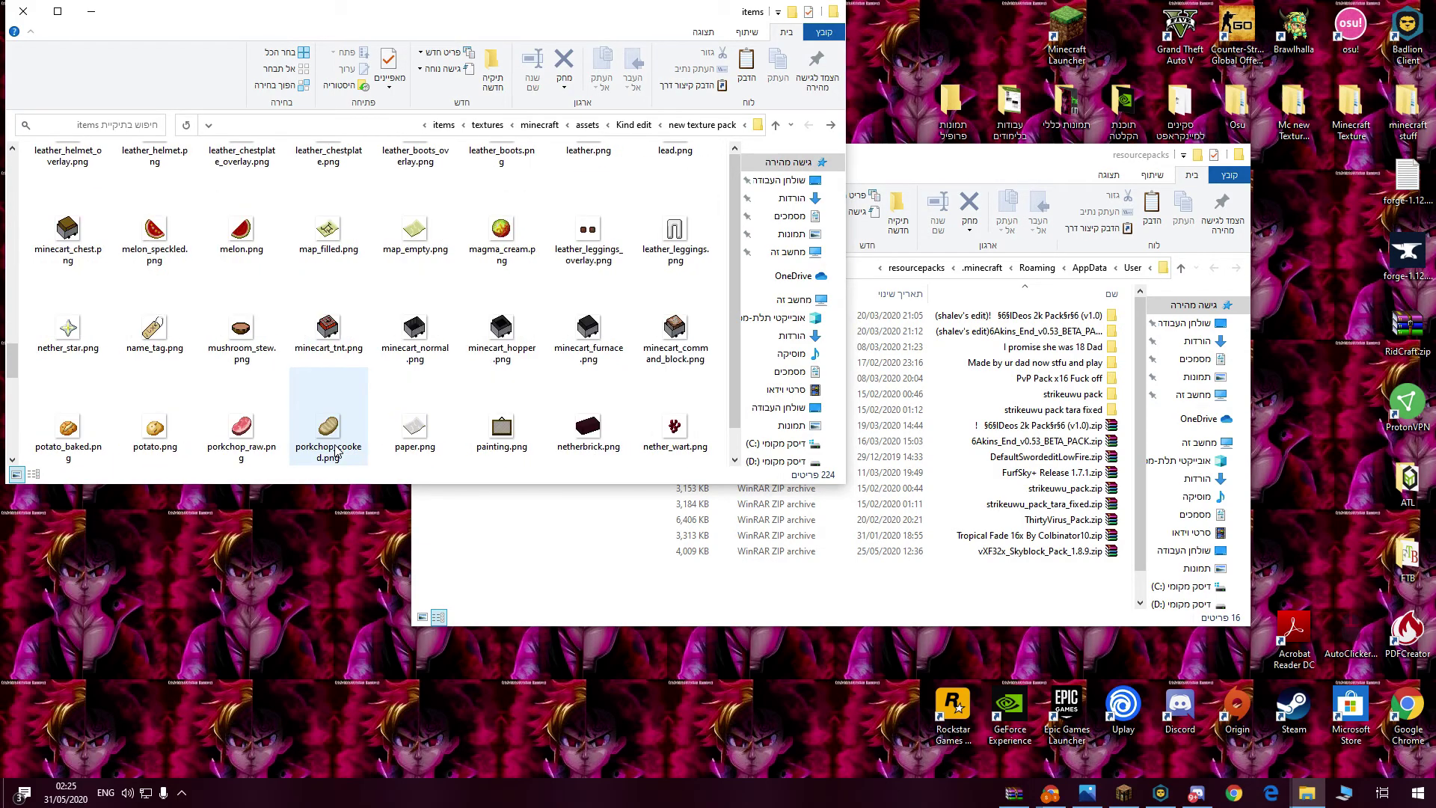
{"action": "scroll", "coordinate": [335, 451], "scroll_direction": "down", "scroll_amount": 2}
{"action": "scroll", "coordinate": [335, 451], "scroll_direction": "up", "scroll_amount": 4}
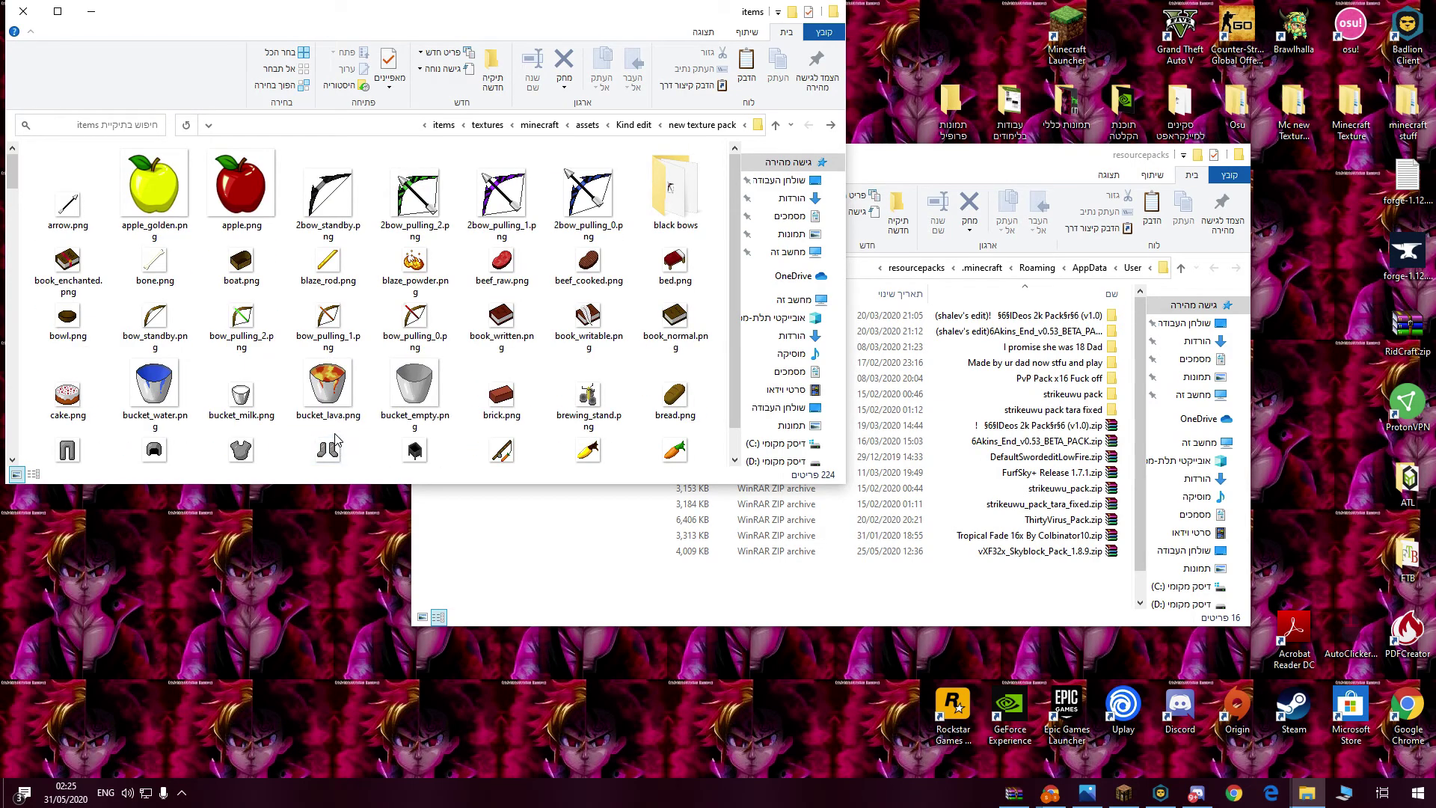
{"action": "scroll", "coordinate": [405, 294], "scroll_direction": "down", "scroll_amount": 12}
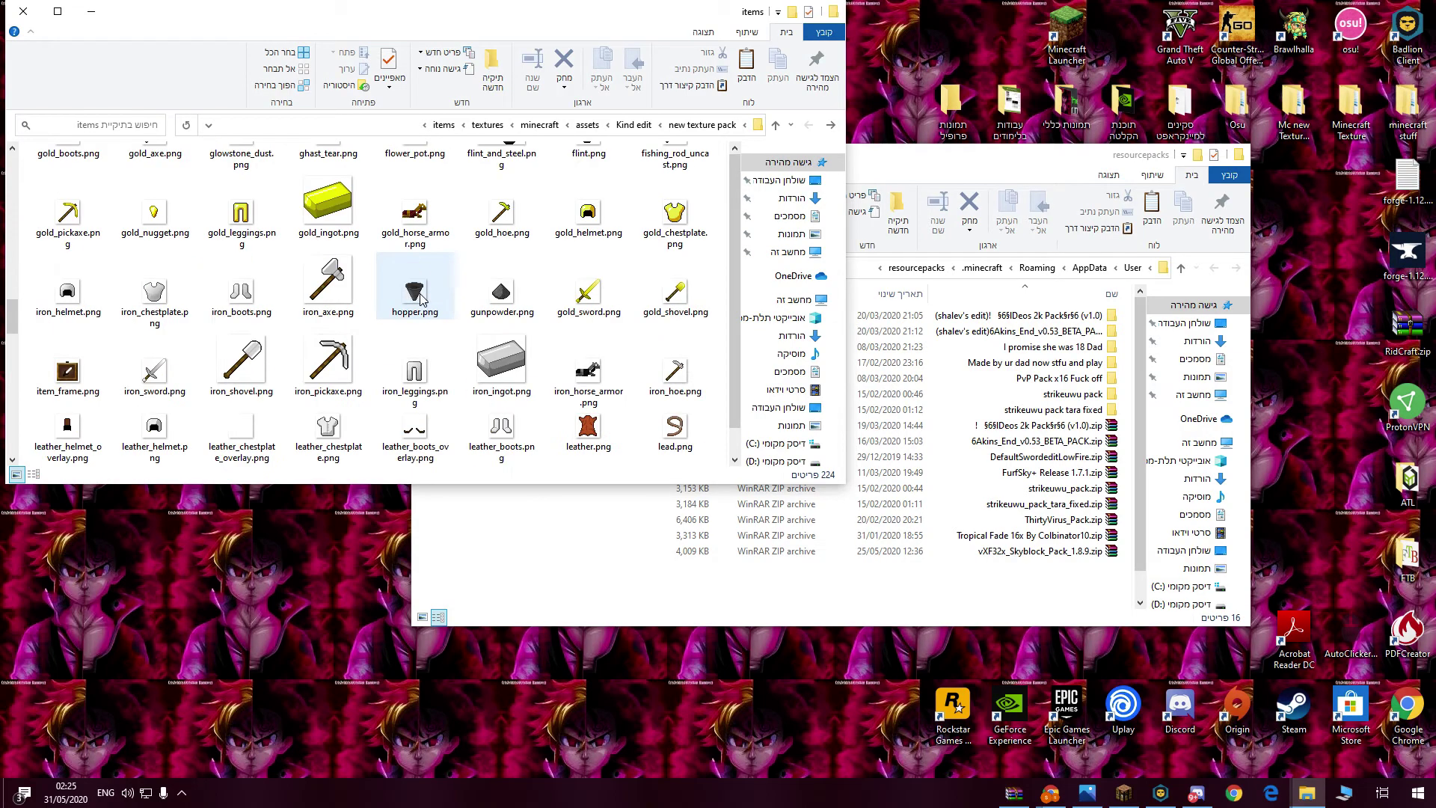
{"action": "scroll", "coordinate": [421, 298], "scroll_direction": "down", "scroll_amount": 2}
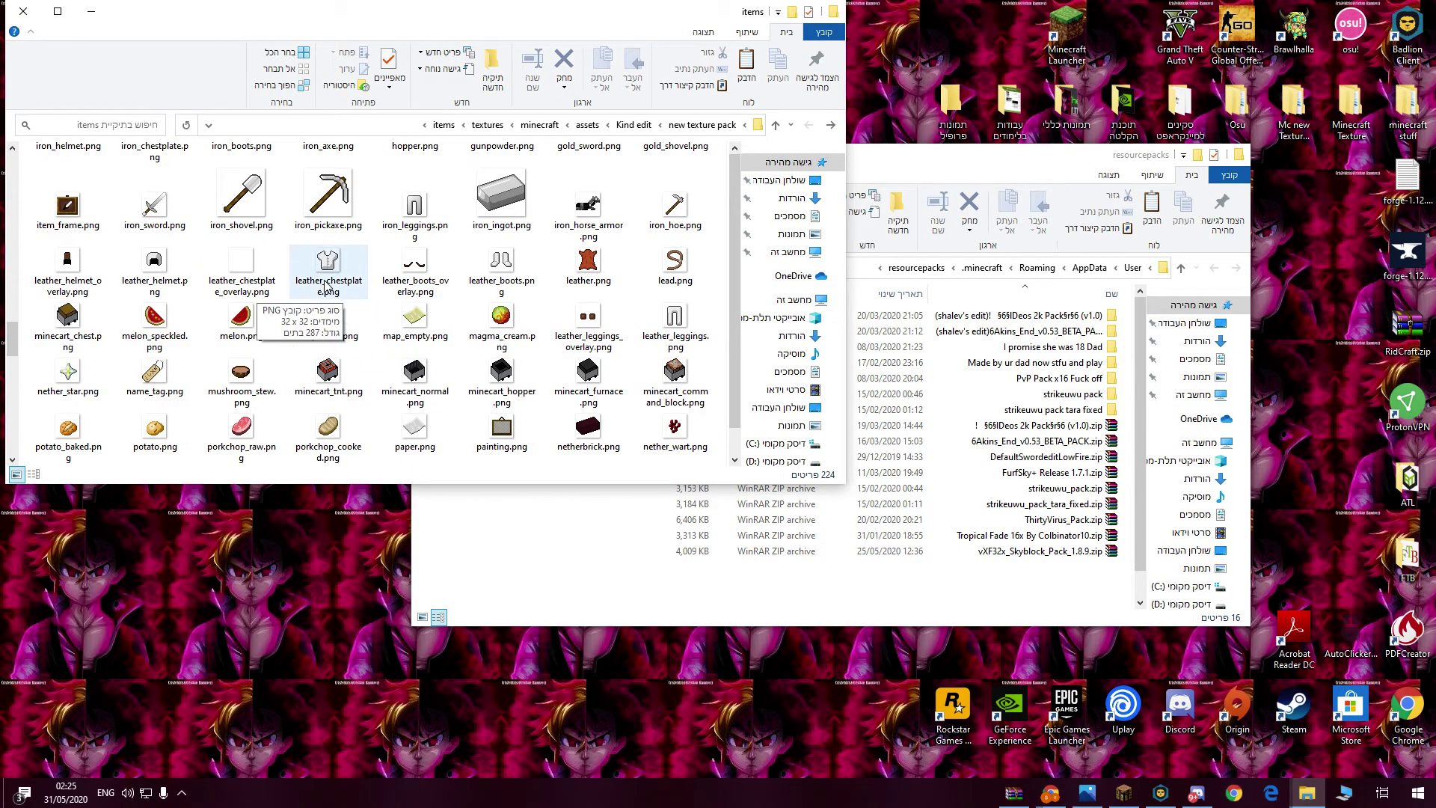
{"action": "scroll", "coordinate": [420, 314], "scroll_direction": "down", "scroll_amount": 5}
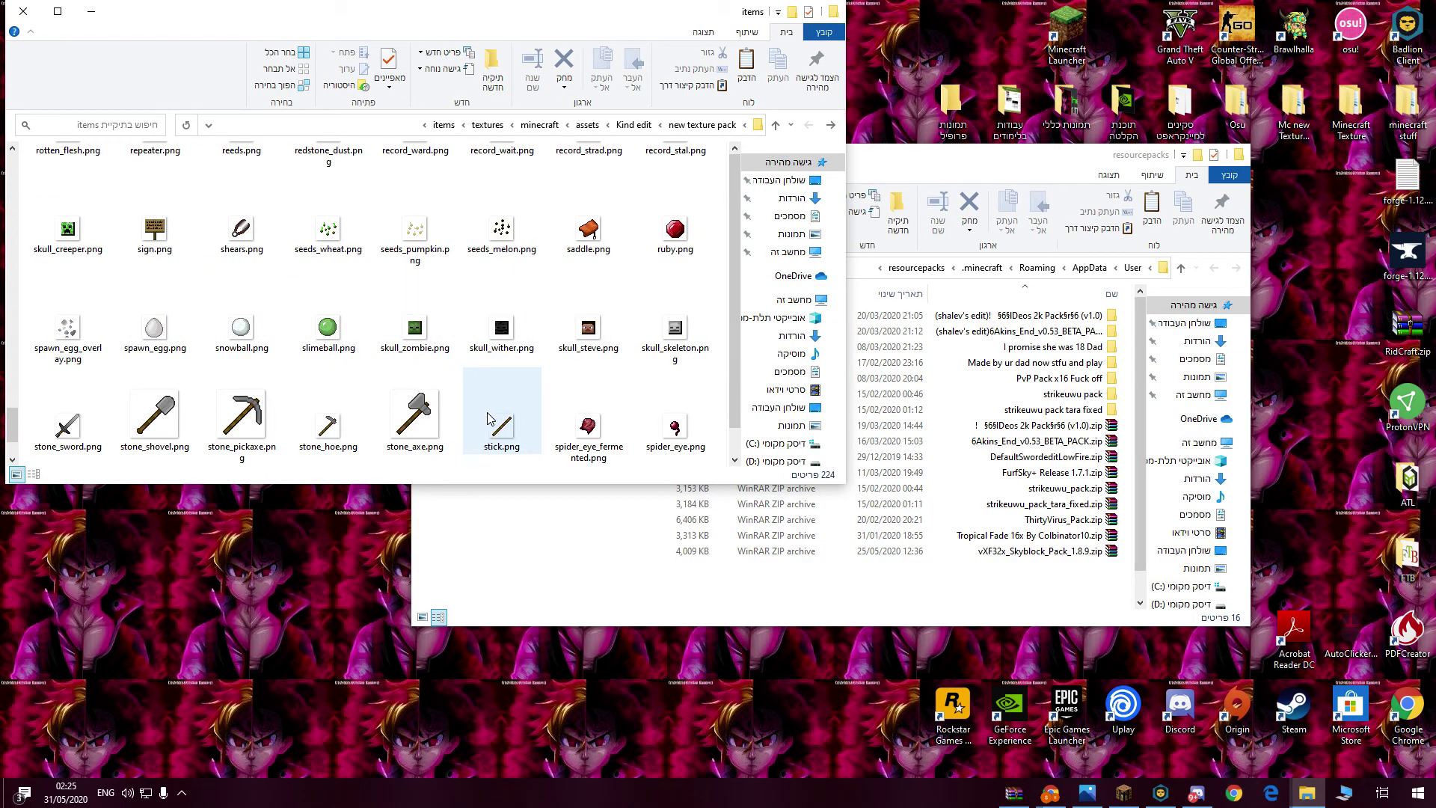
{"action": "scroll", "coordinate": [487, 418], "scroll_direction": "up", "scroll_amount": 20}
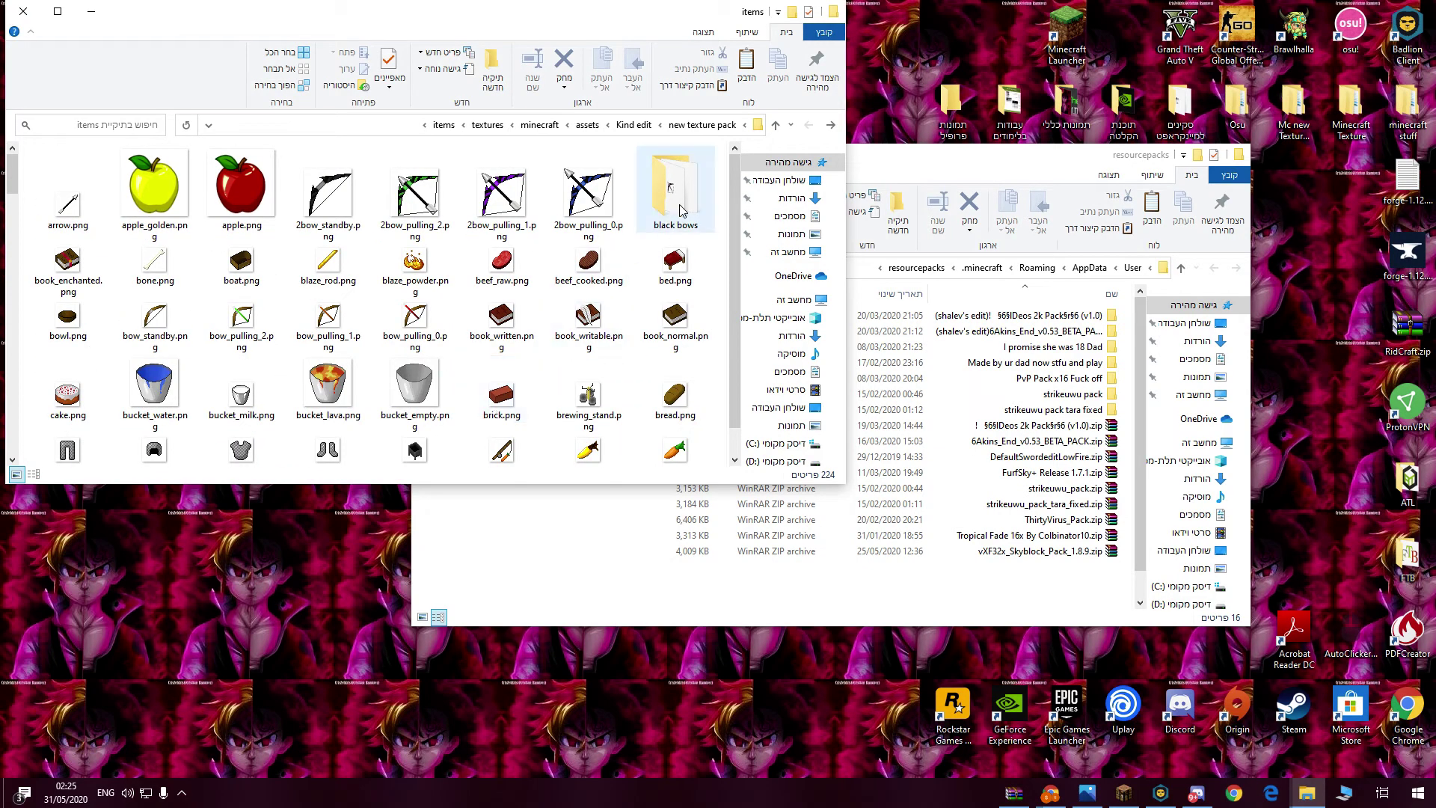
- Return to the new texture pack folder and create a new folder there, keeping the default name
{"action": "key", "text": "BackSpace"}
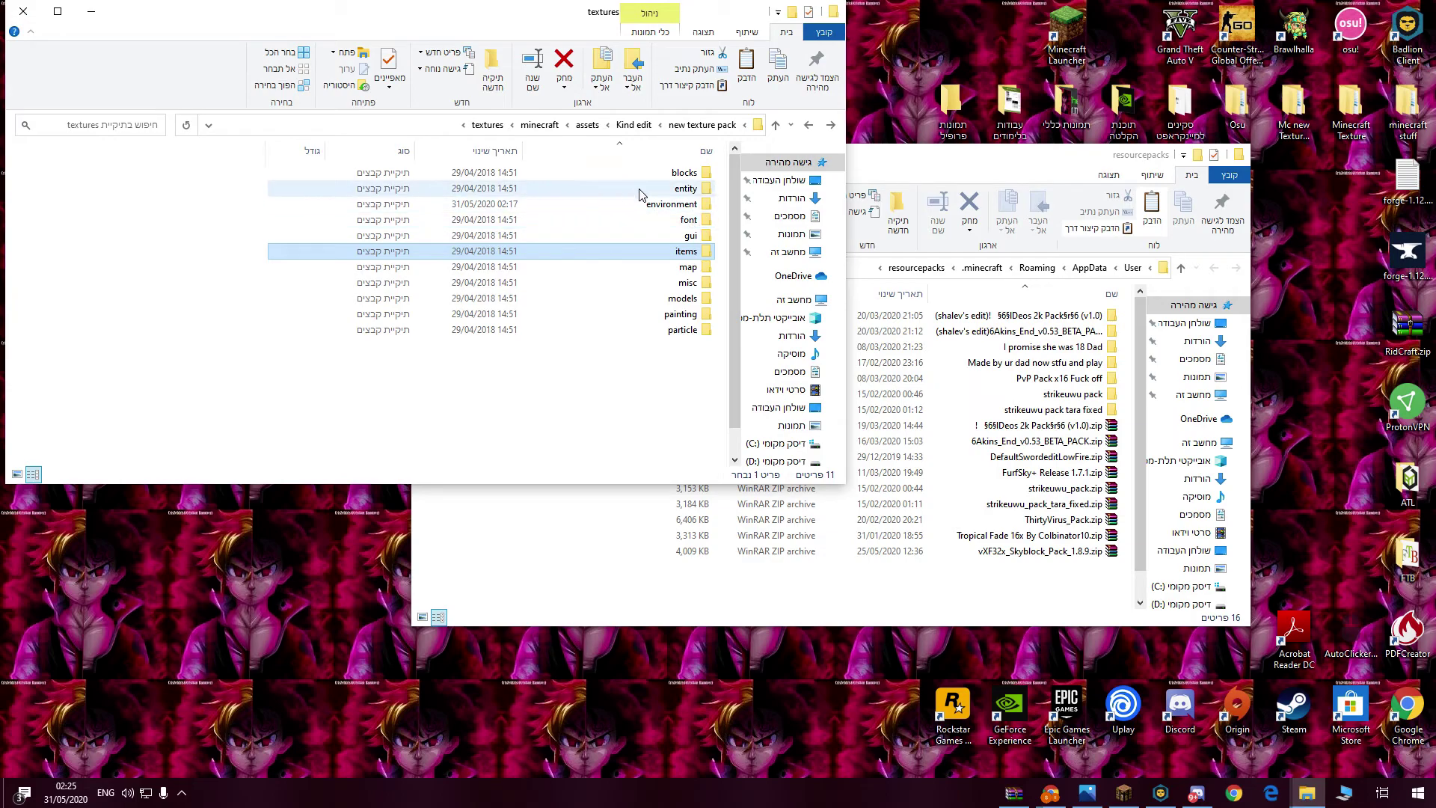
{"action": "key", "text": "BackSpace"}
{"action": "key", "text": "BackSpace"}
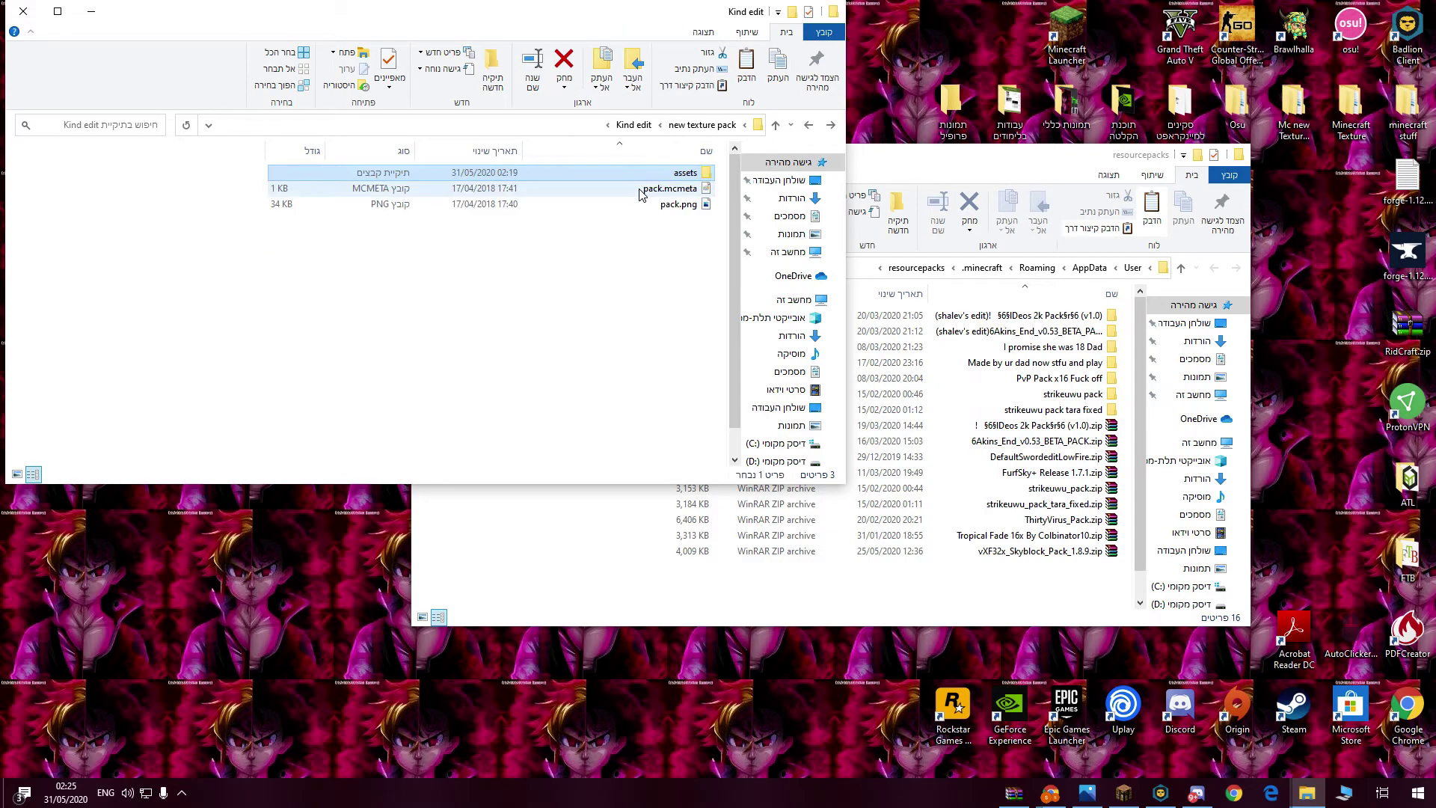
{"action": "key", "text": "BackSpace"}
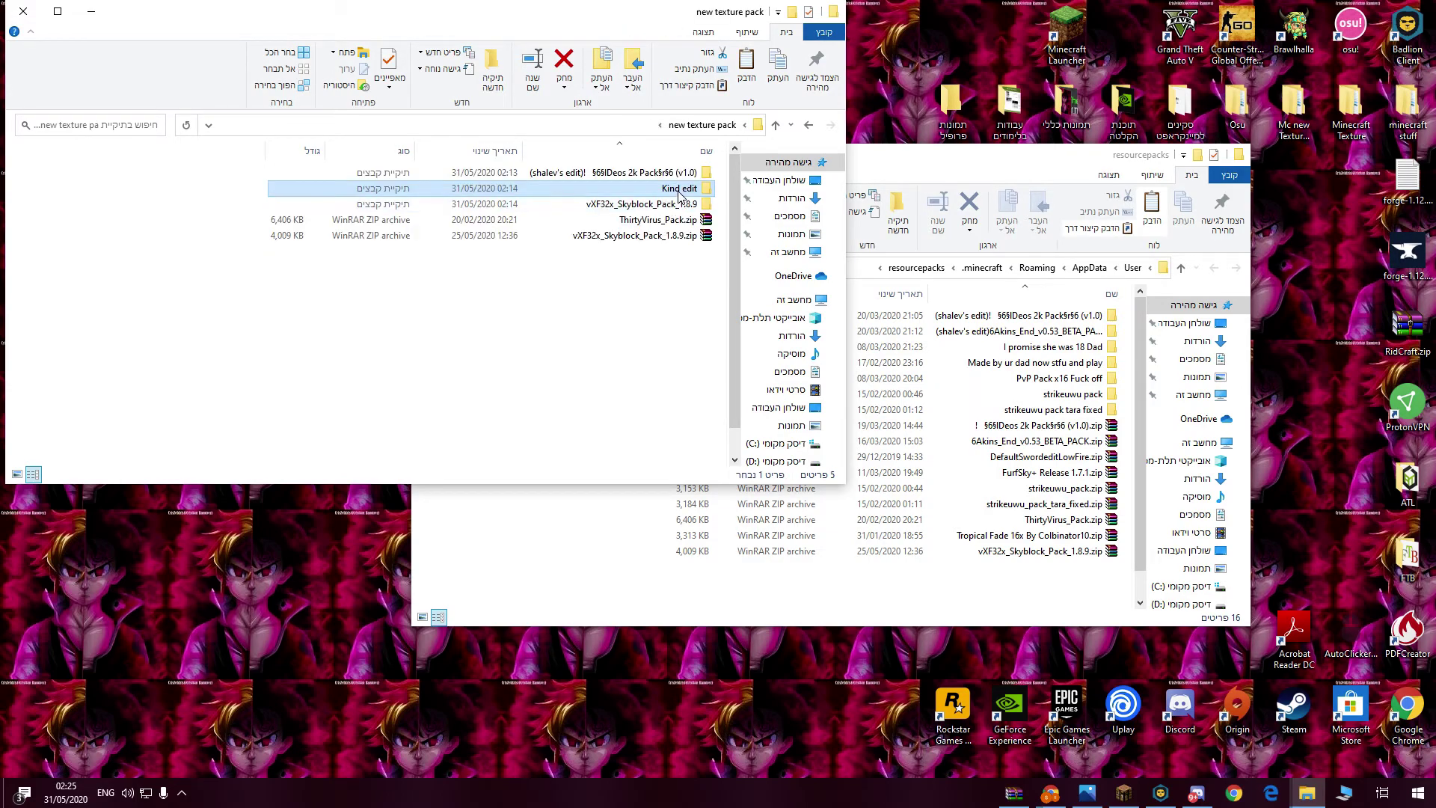
{"action": "right_click", "coordinate": [647, 307]}
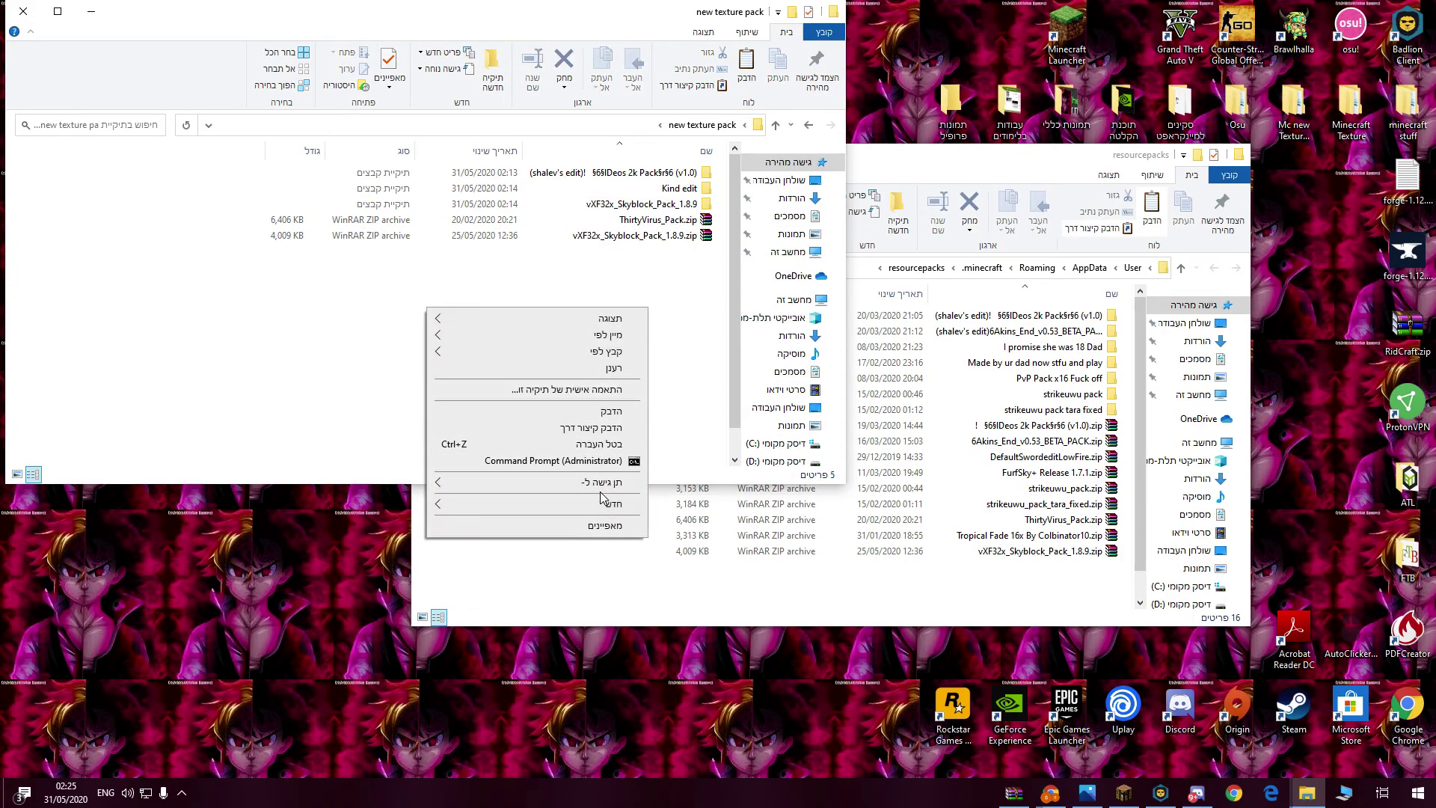
{"action": "mouse_move", "coordinate": [606, 506]}
{"action": "left_click", "coordinate": [683, 510]}
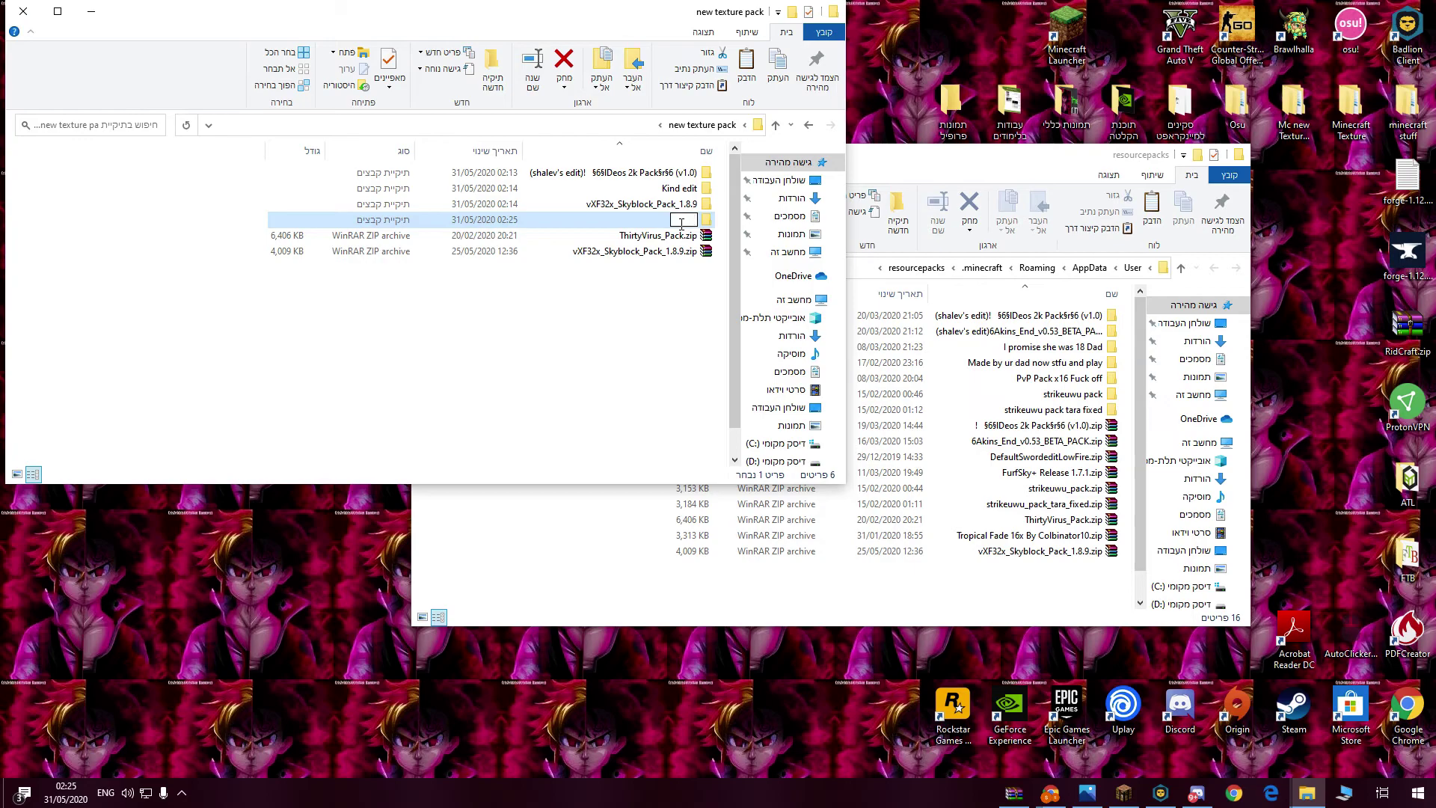
{"action": "left_click_drag", "start_coordinate": [637, 228], "coordinate": [611, 389]}
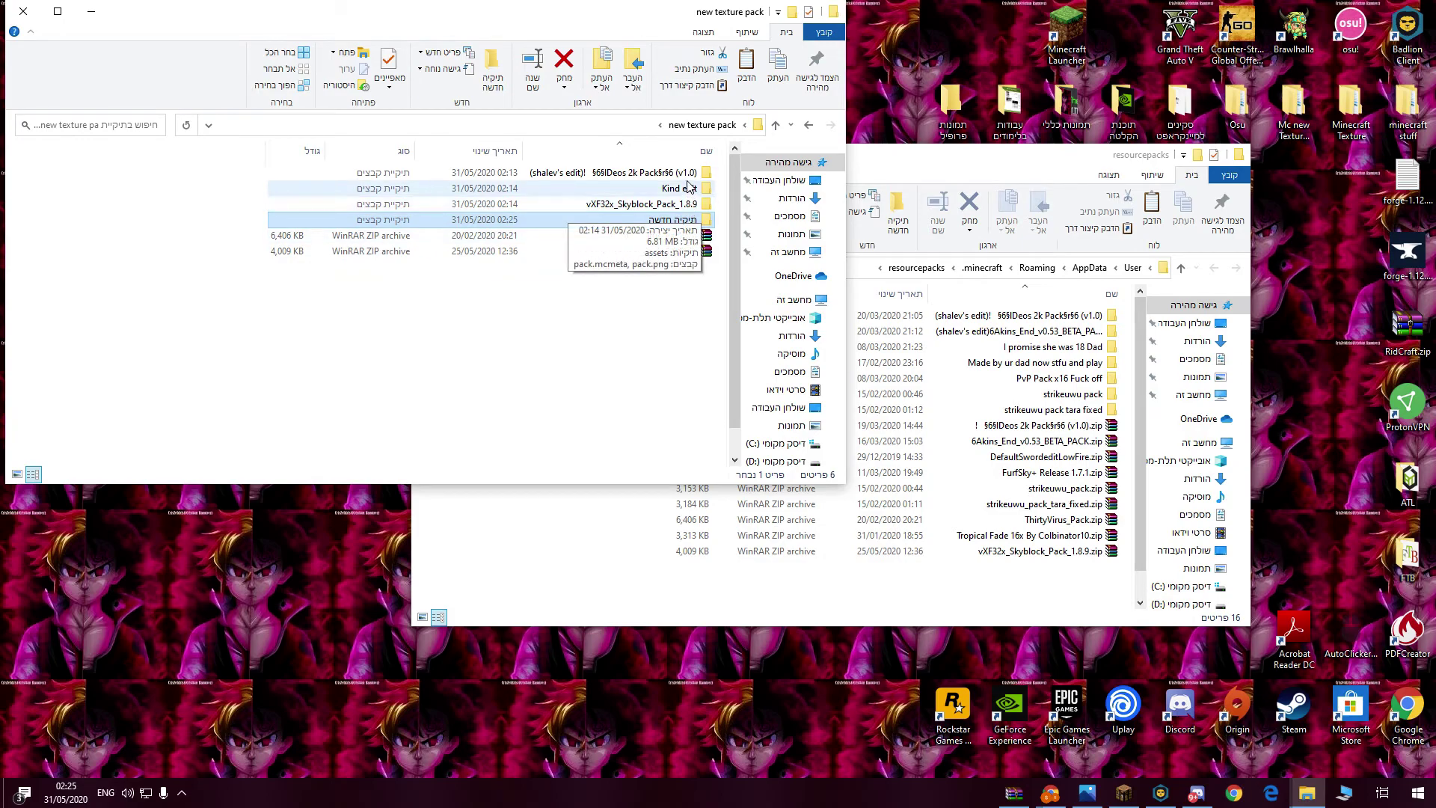
- Extract ThirtyVirus_Pack.zip into a ThirtyVirus_Pack folder within new texture pack and close WinRAR
{"action": "left_click", "coordinate": [690, 236]}
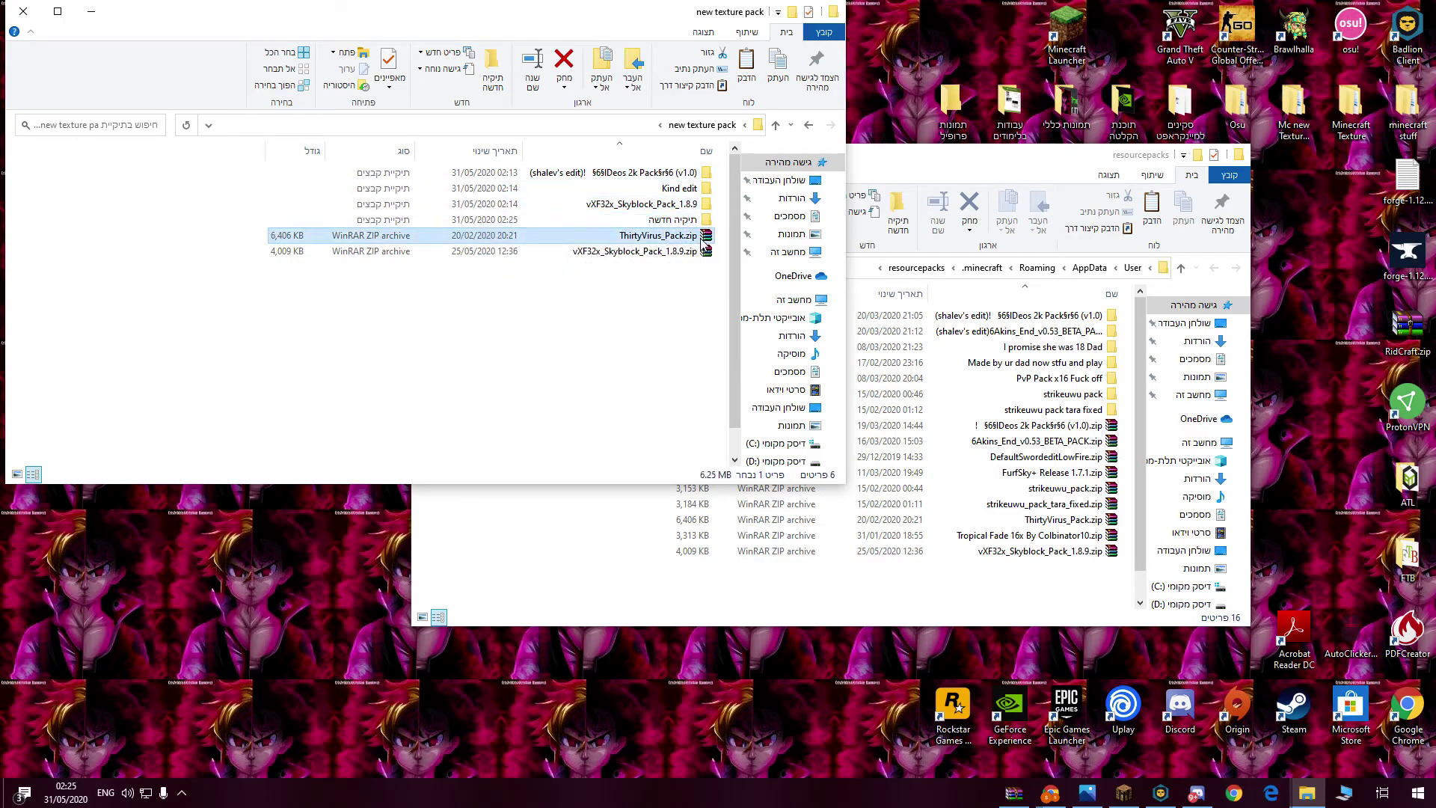
{"action": "double_click", "coordinate": [588, 238]}
{"action": "left_click", "coordinate": [80, 139]}
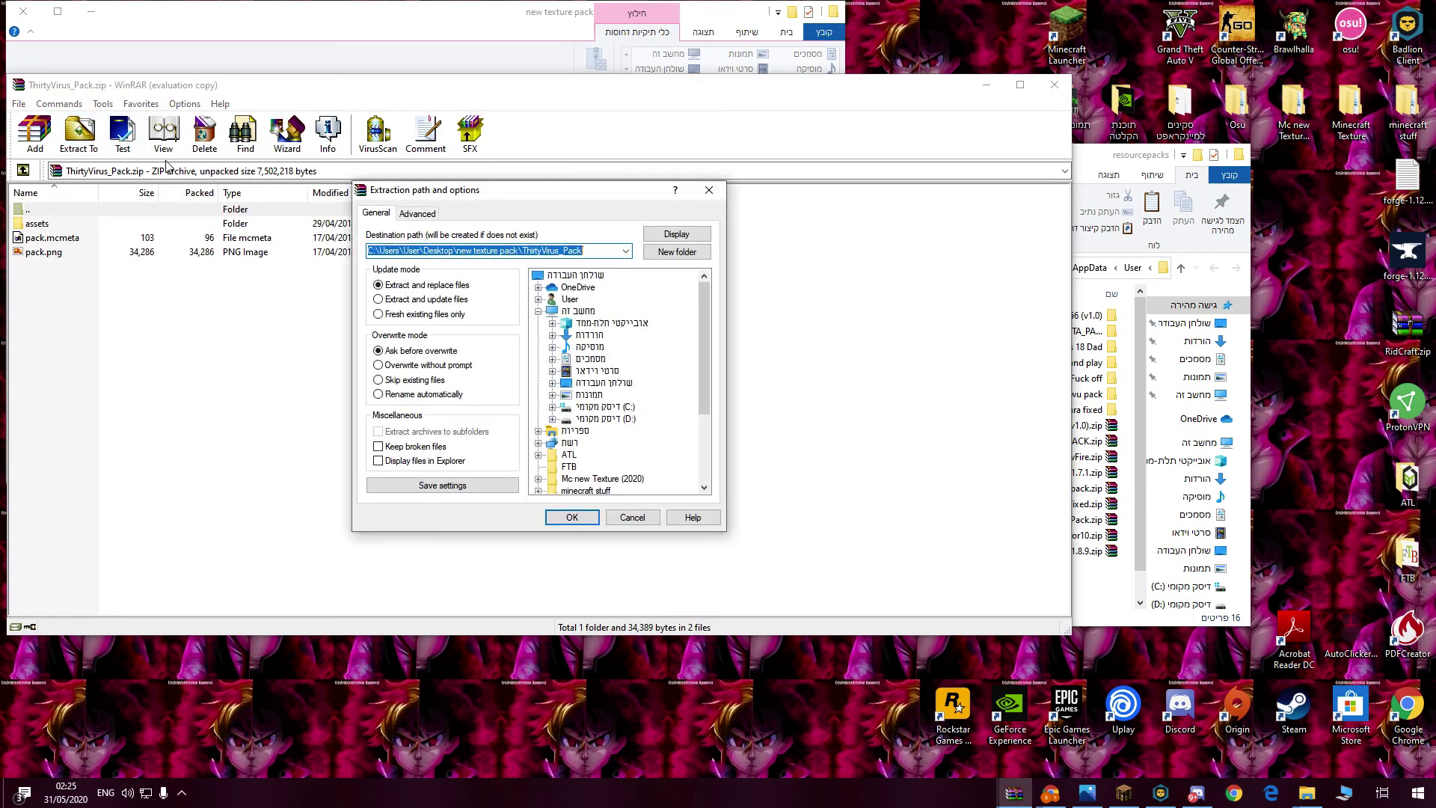
{"action": "left_click", "coordinate": [652, 304]}
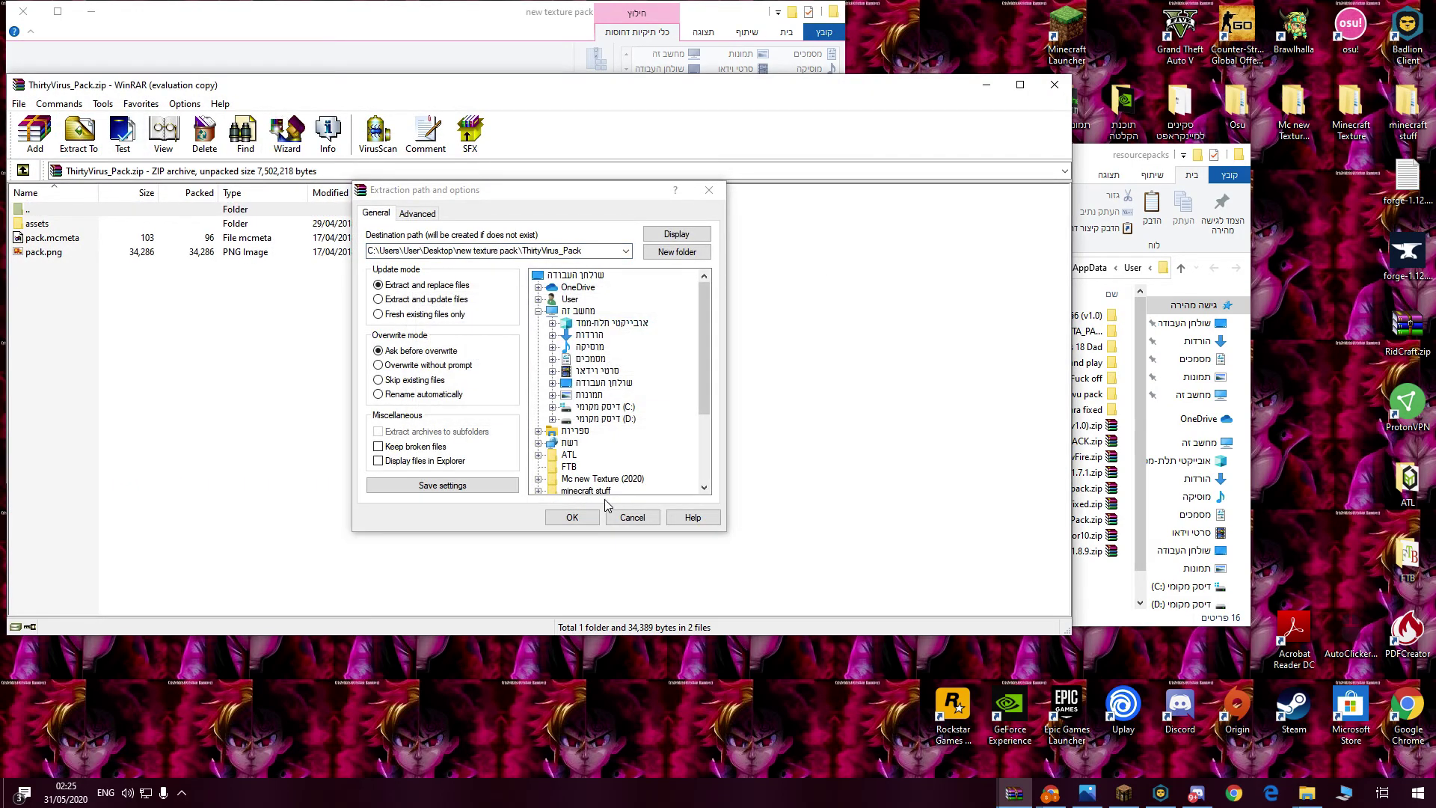
{"action": "left_click", "coordinate": [572, 516]}
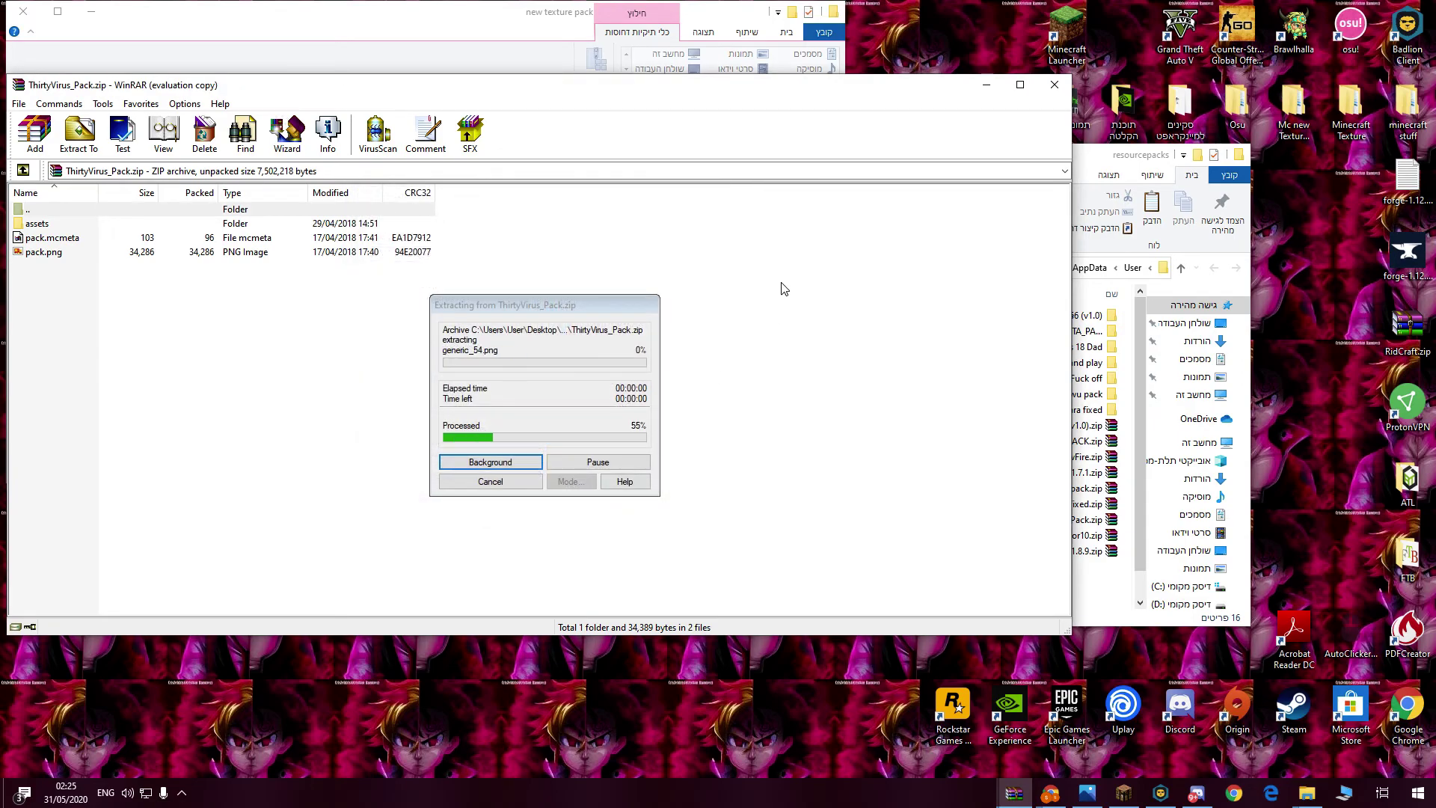
{"action": "left_click", "coordinate": [1054, 85]}
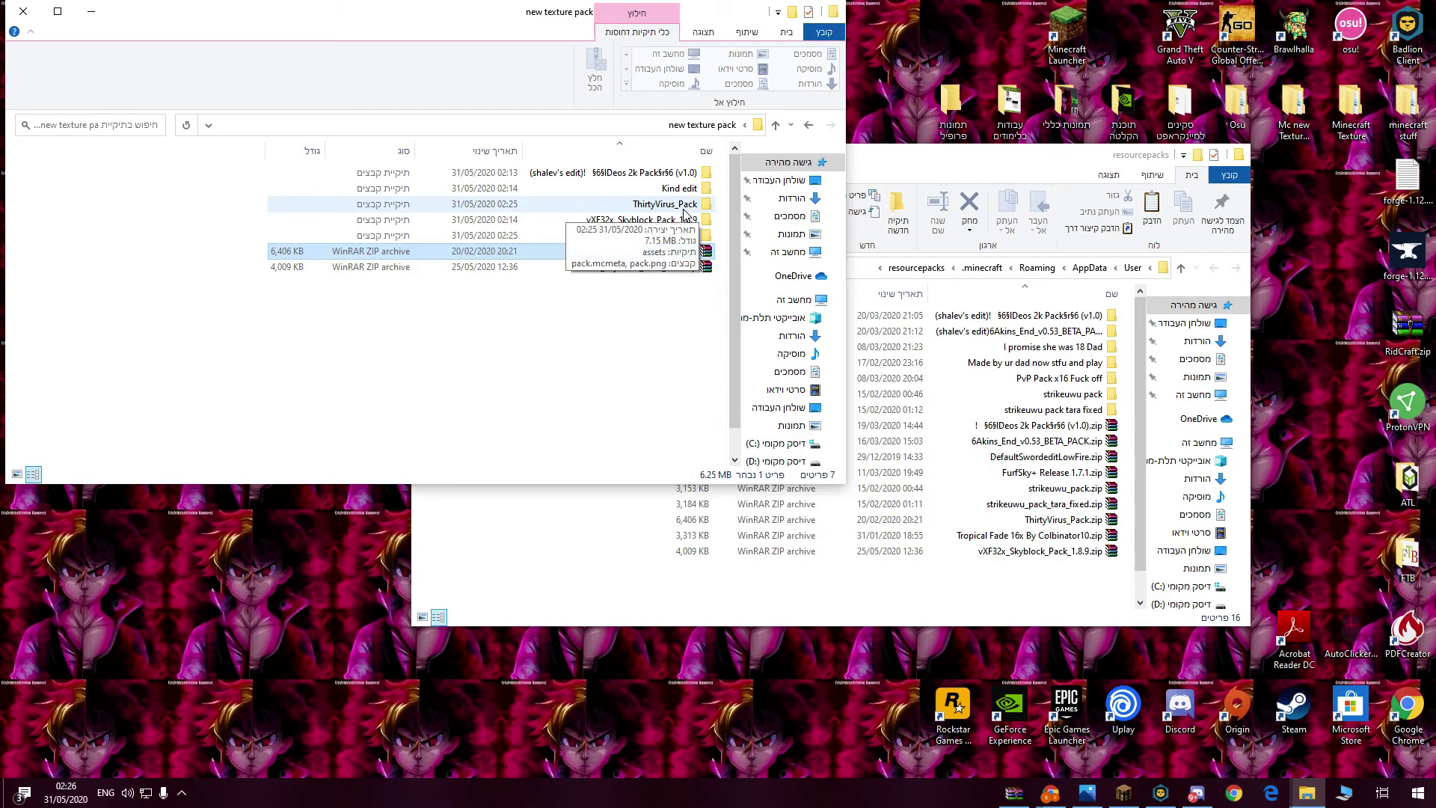
- Rename the extracted ThirtyVirus_Pack folder as New texture pack COVID-19
{"action": "left_click", "coordinate": [684, 206]}
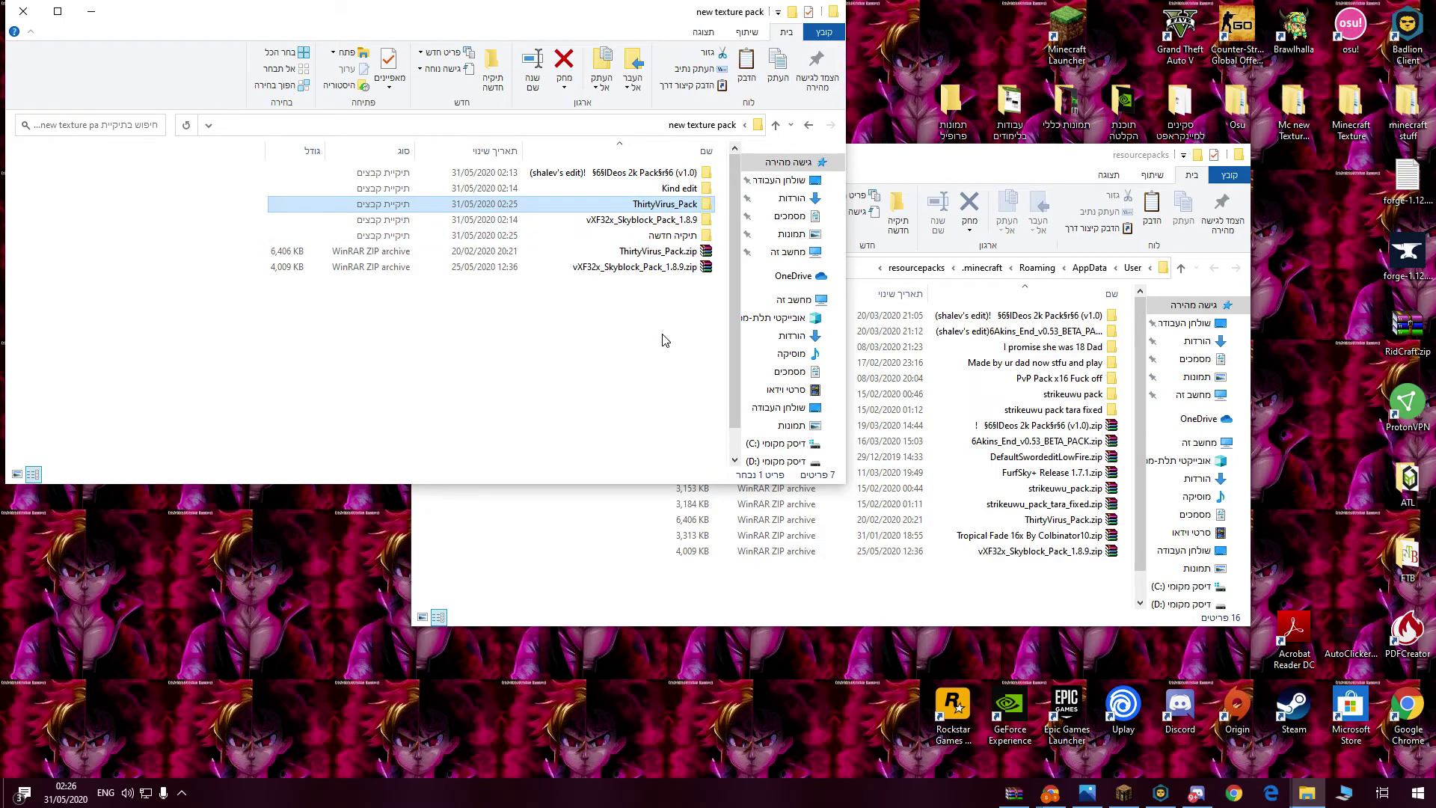
{"action": "right_click", "coordinate": [688, 204]}
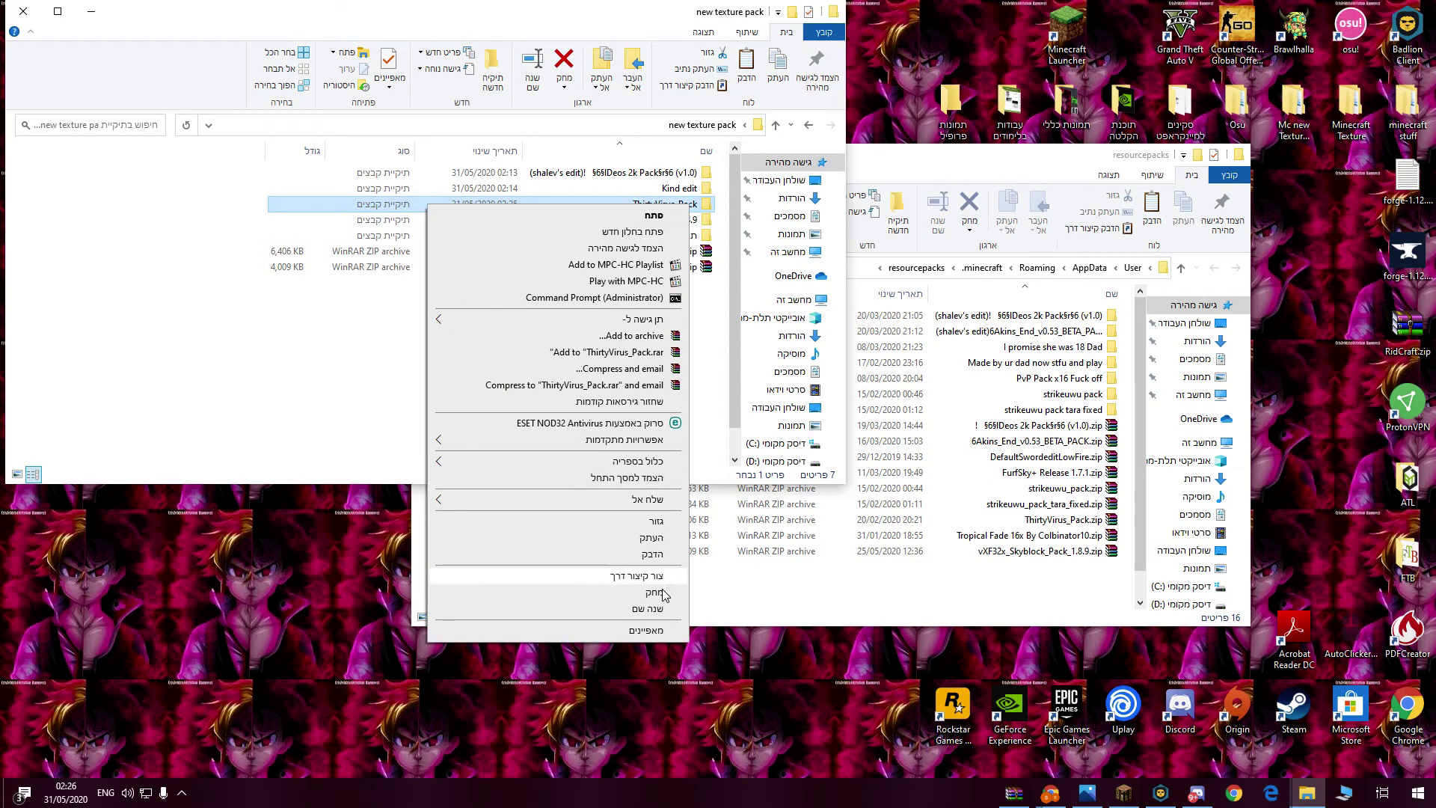
{"action": "left_click", "coordinate": [647, 608]}
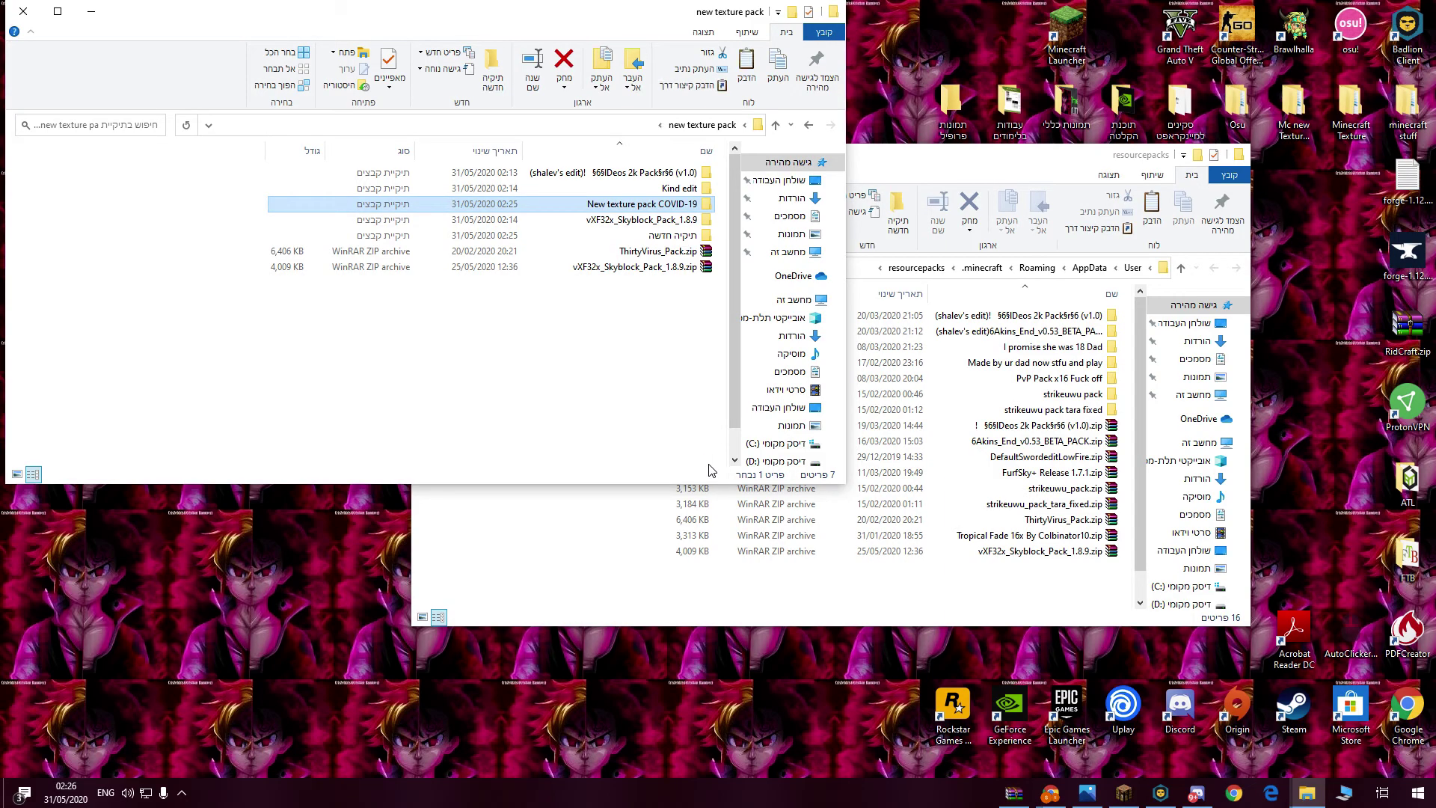
- Delete the sounds folder from assets > minecraft inside New texture pack COVID-19
{"action": "double_click", "coordinate": [696, 204]}
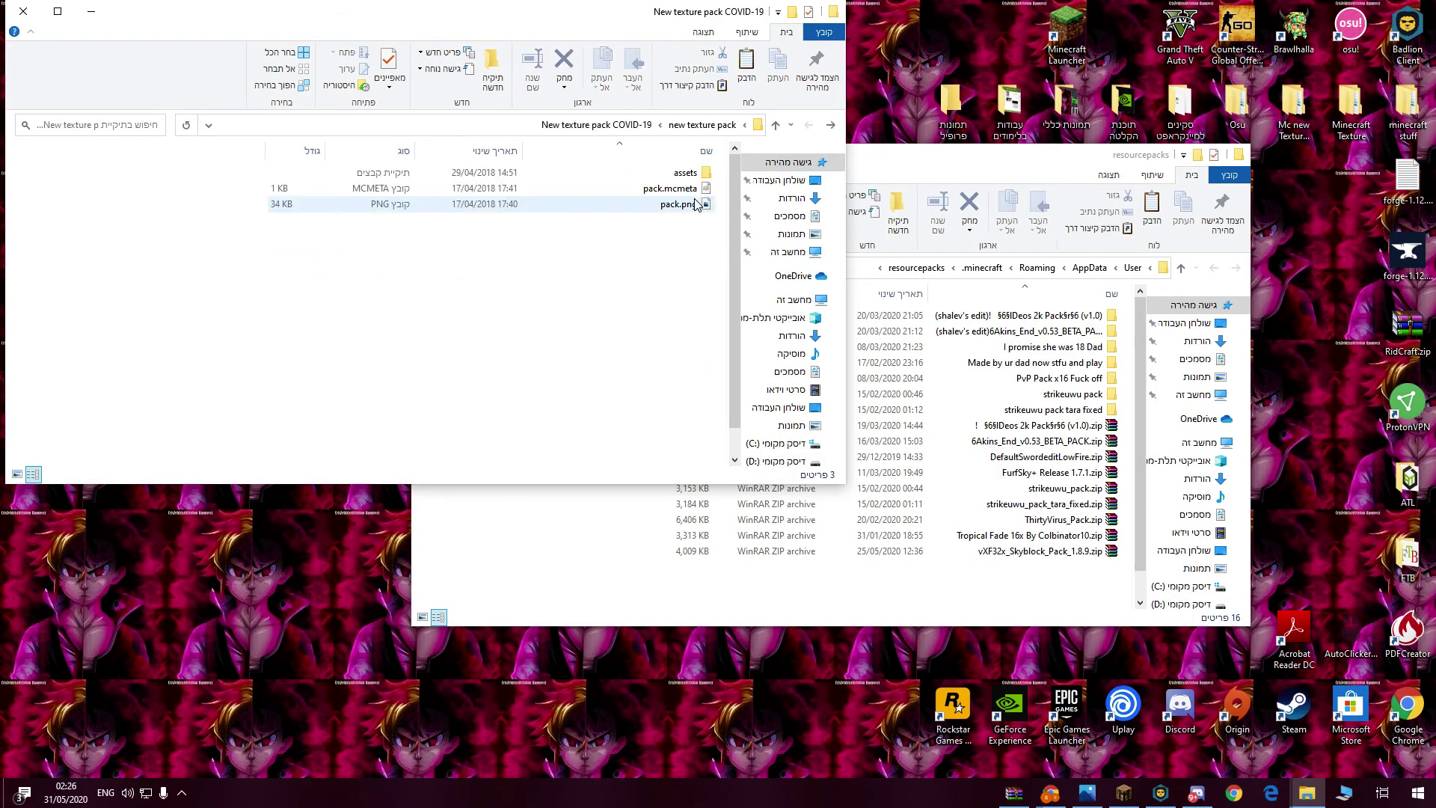
{"action": "double_click", "coordinate": [675, 174]}
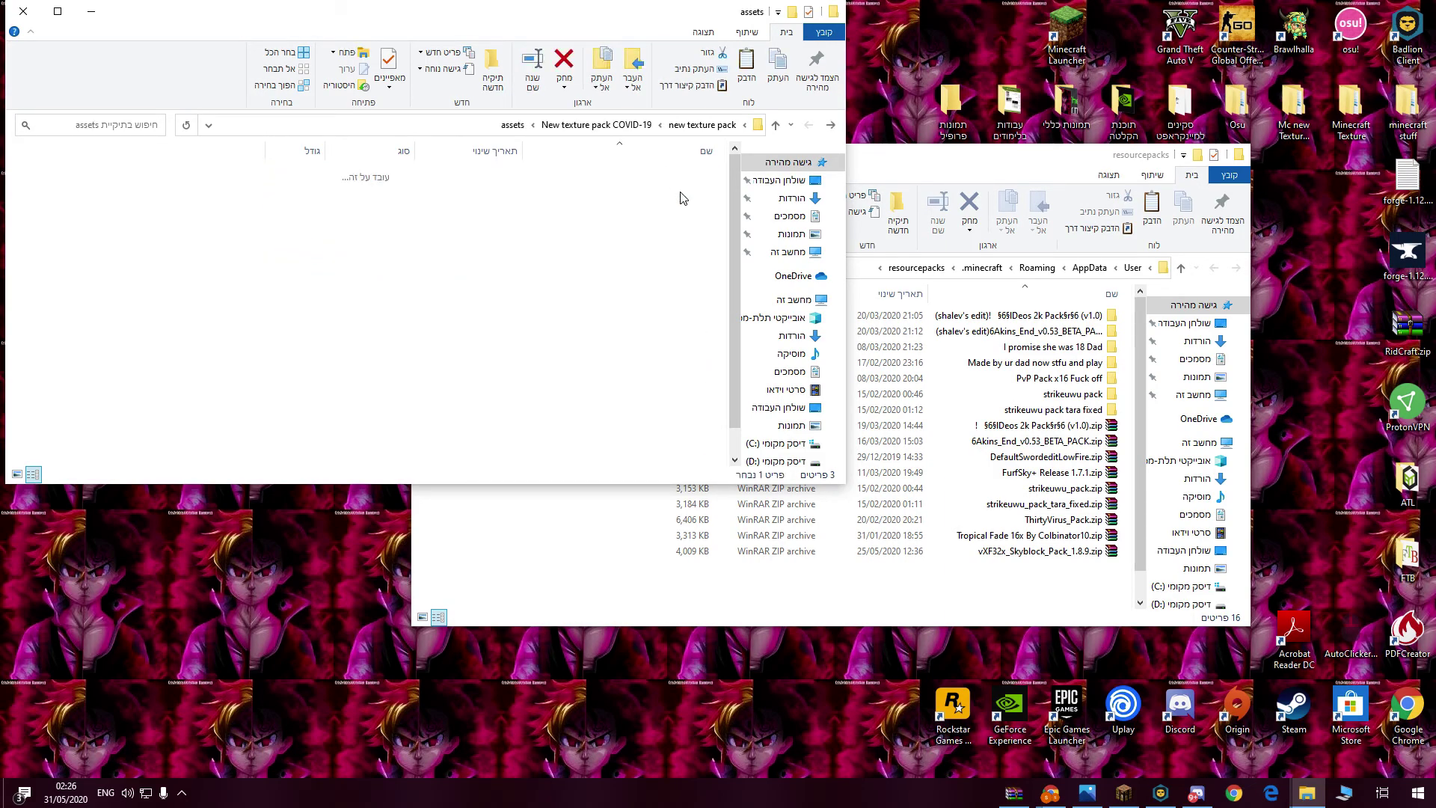
{"action": "double_click", "coordinate": [708, 174]}
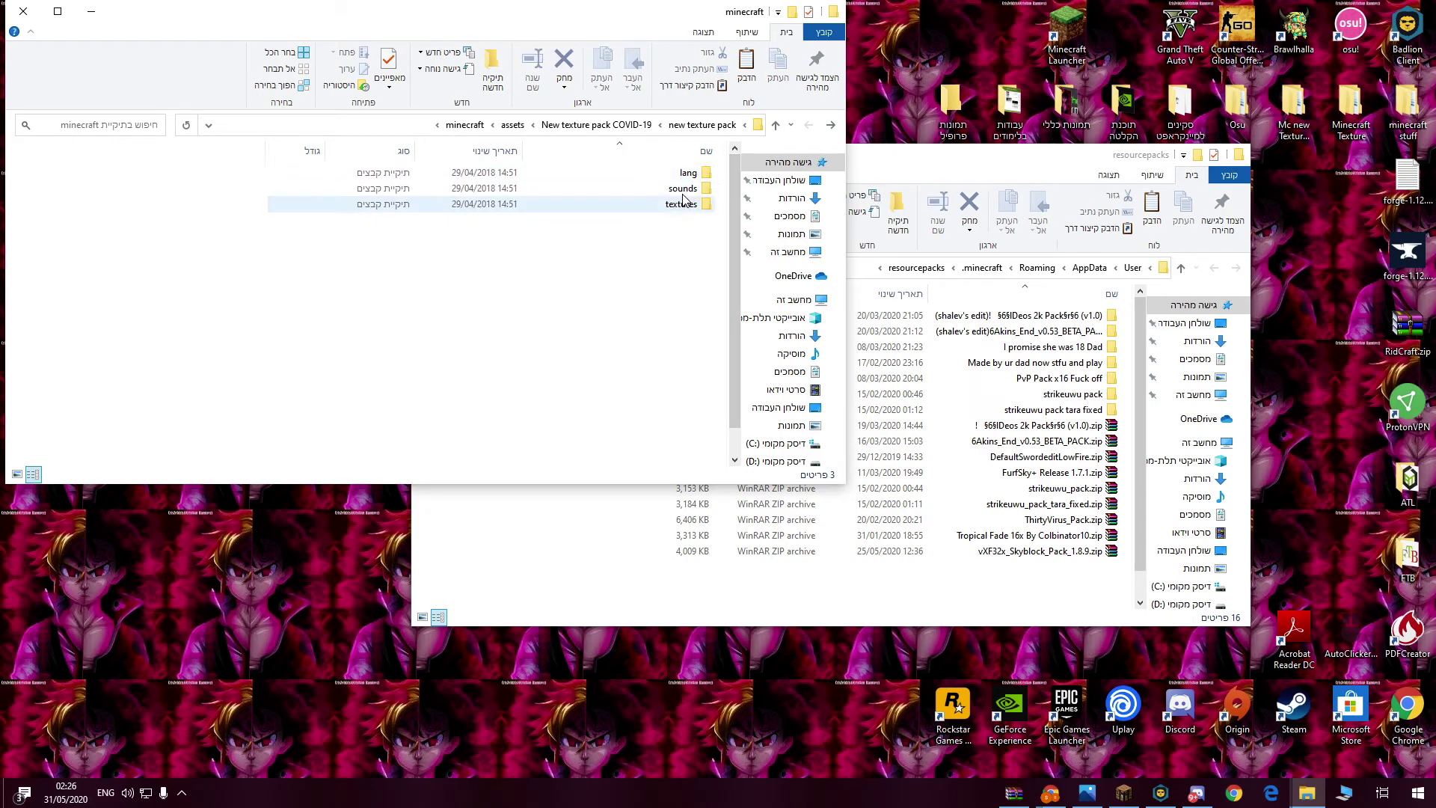
{"action": "double_click", "coordinate": [686, 189]}
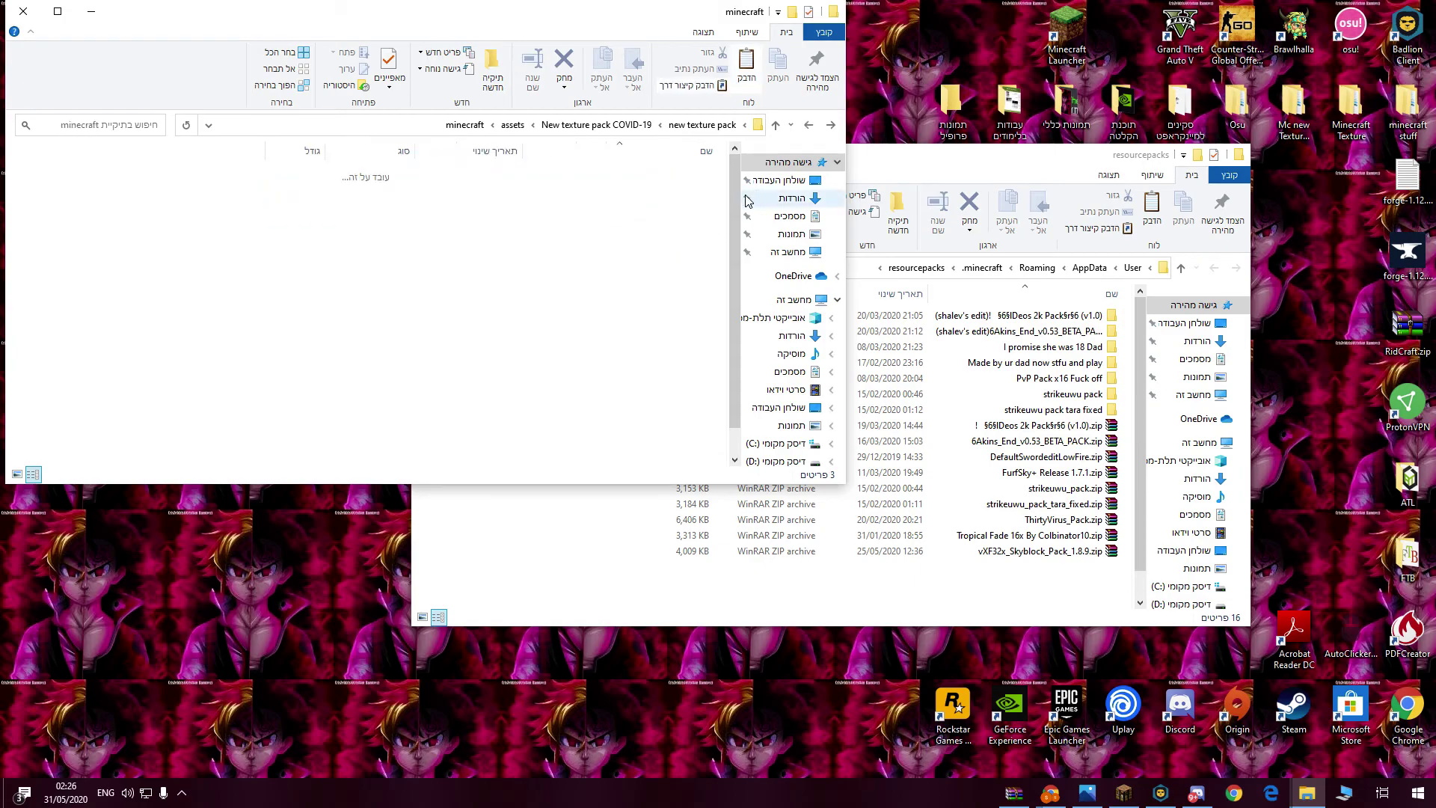
{"action": "key", "text": "BackSpace"}
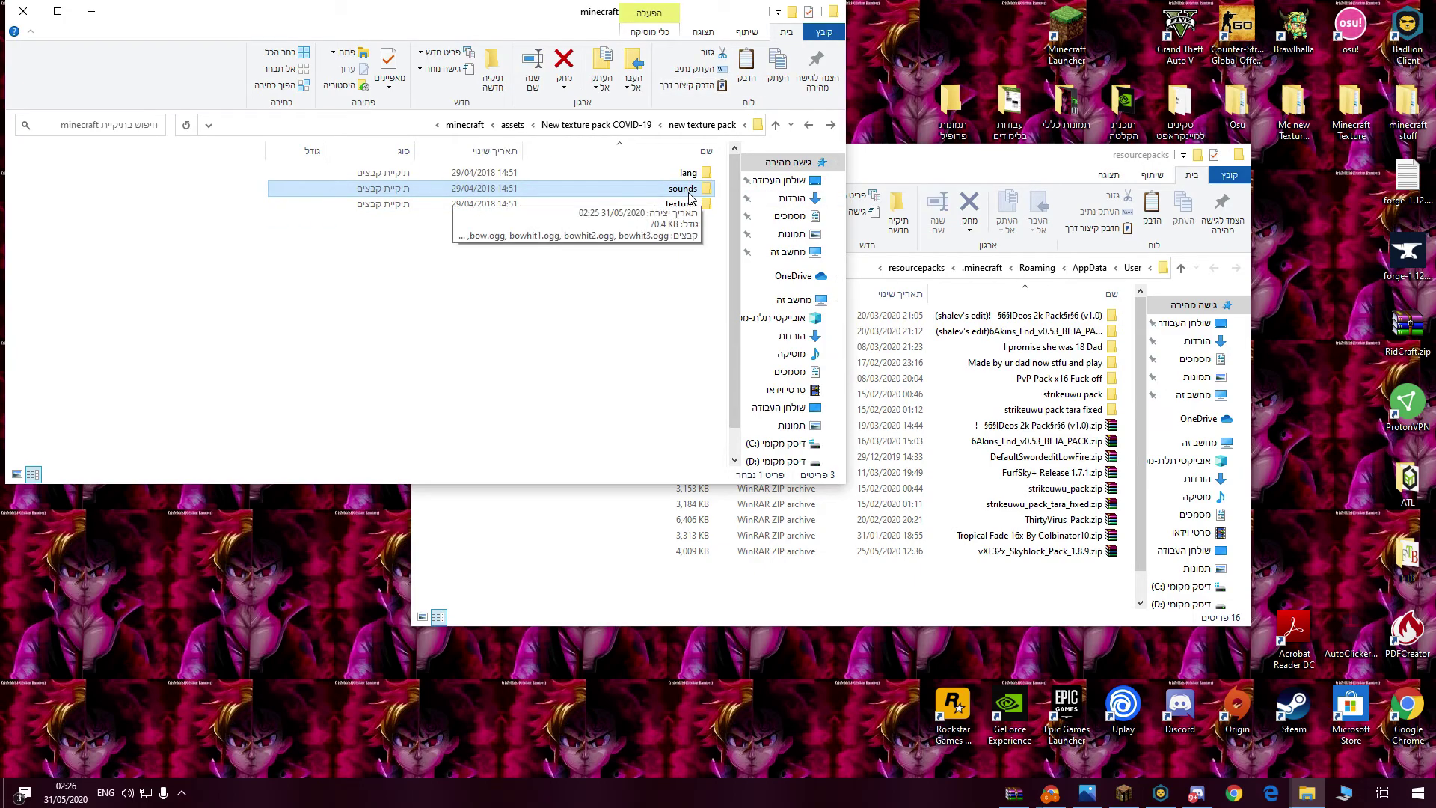
{"action": "key", "text": "Delete"}
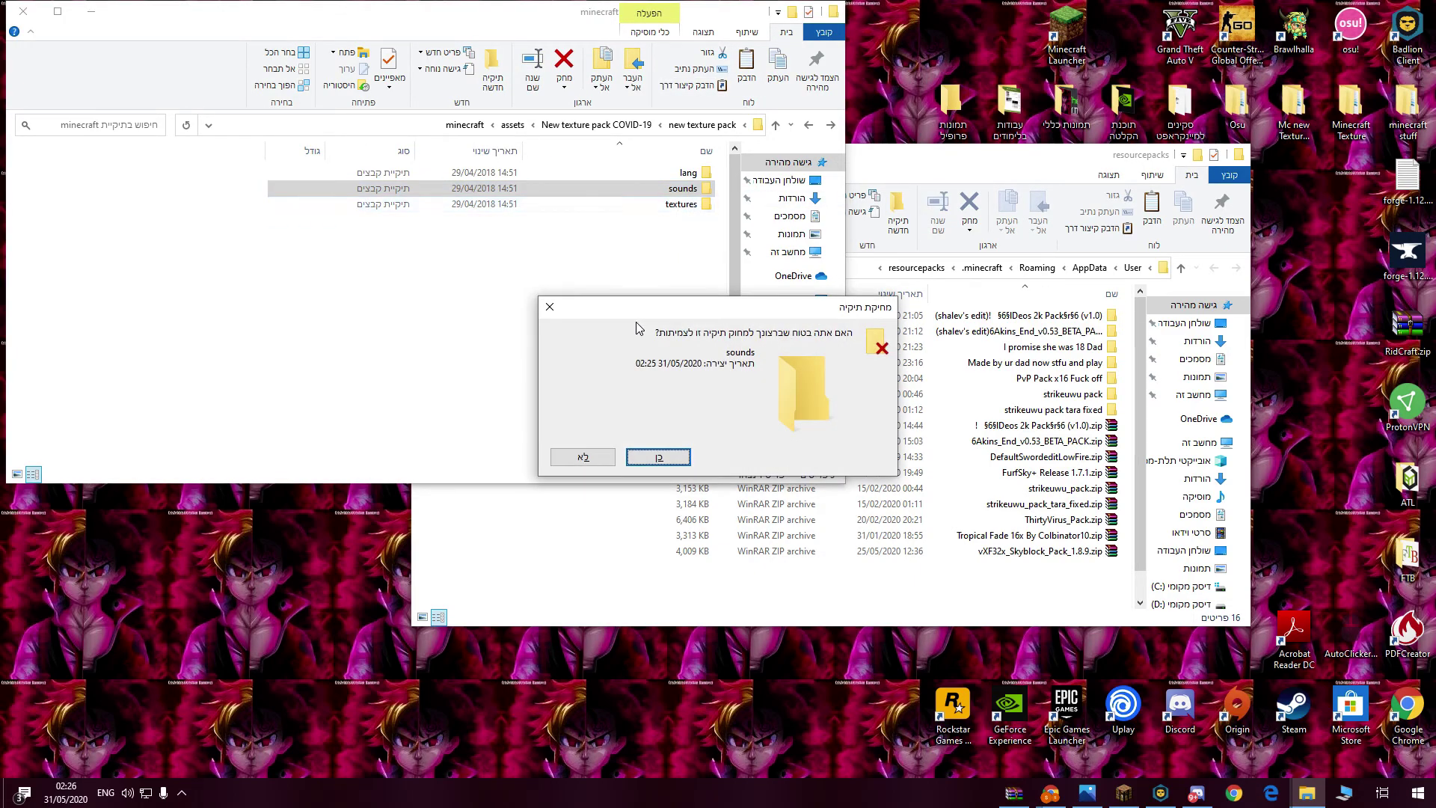
{"action": "left_click", "coordinate": [658, 457]}
- Inspect the assets > minecraft subfolders of the Deos 2k Pack (v1.0) edit, including sounds, and return to the new texture pack folder
{"action": "key", "text": "alt+Up"}
{"action": "key", "text": "alt+Up"}
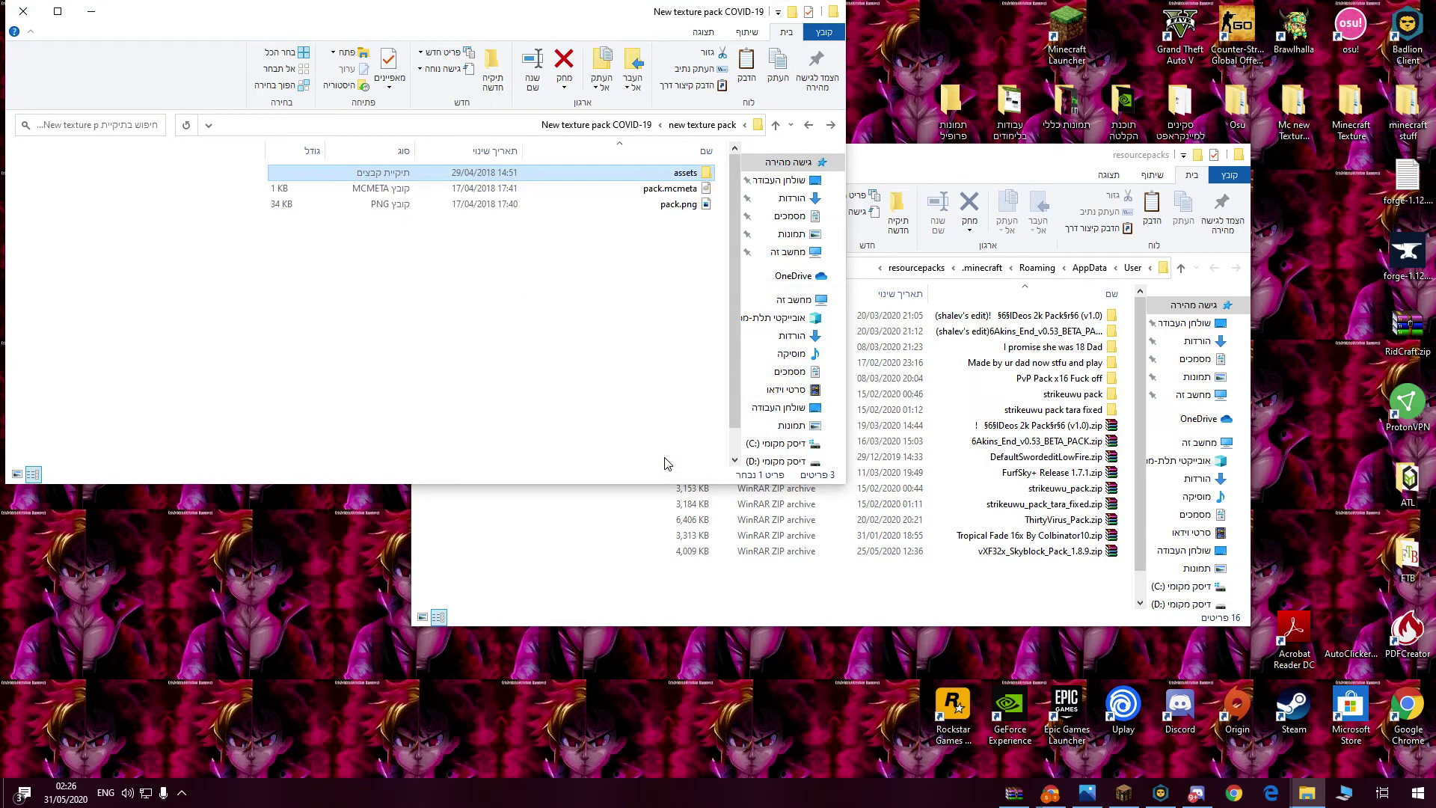
{"action": "key", "text": "alt+Up"}
{"action": "double_click", "coordinate": [686, 172]}
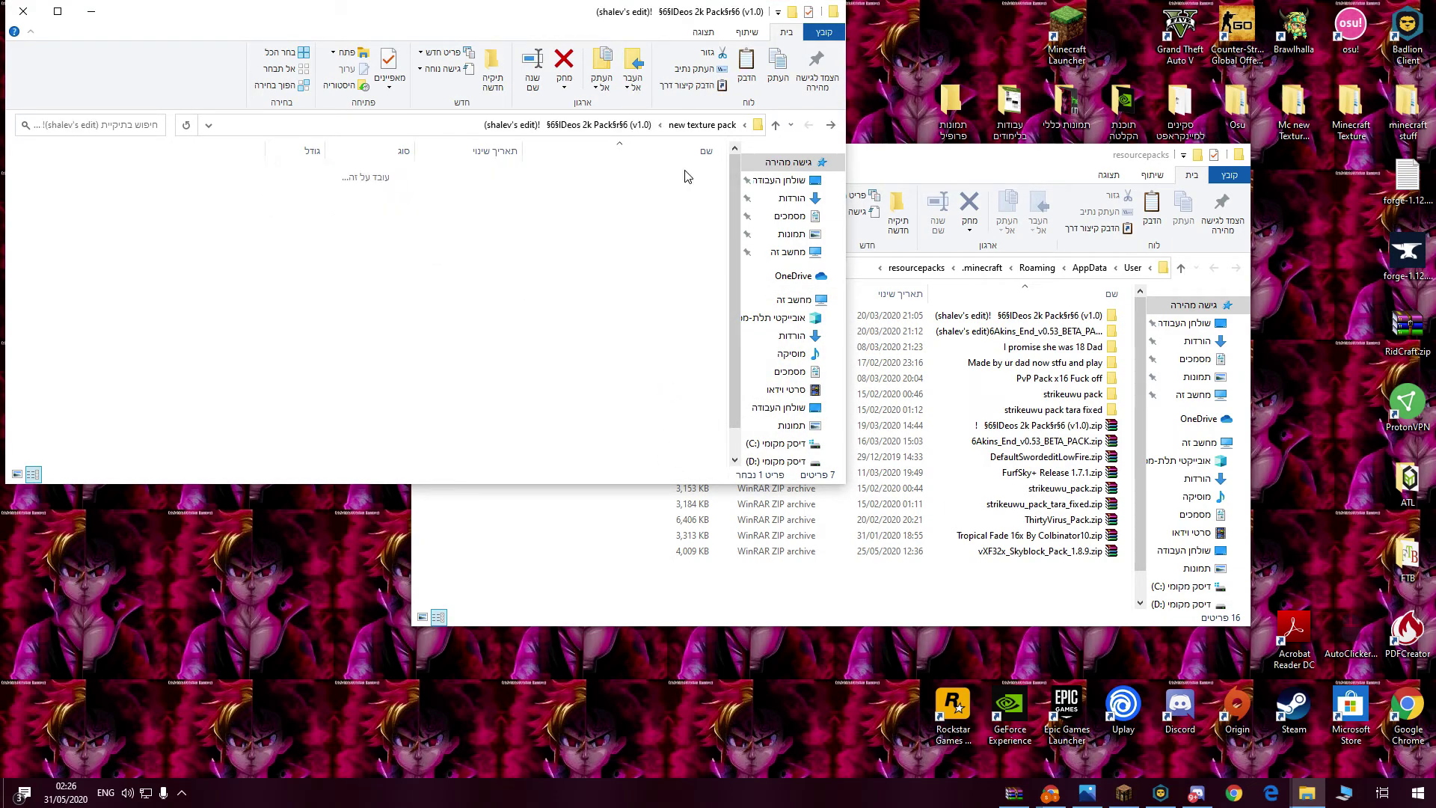
{"action": "double_click", "coordinate": [688, 174]}
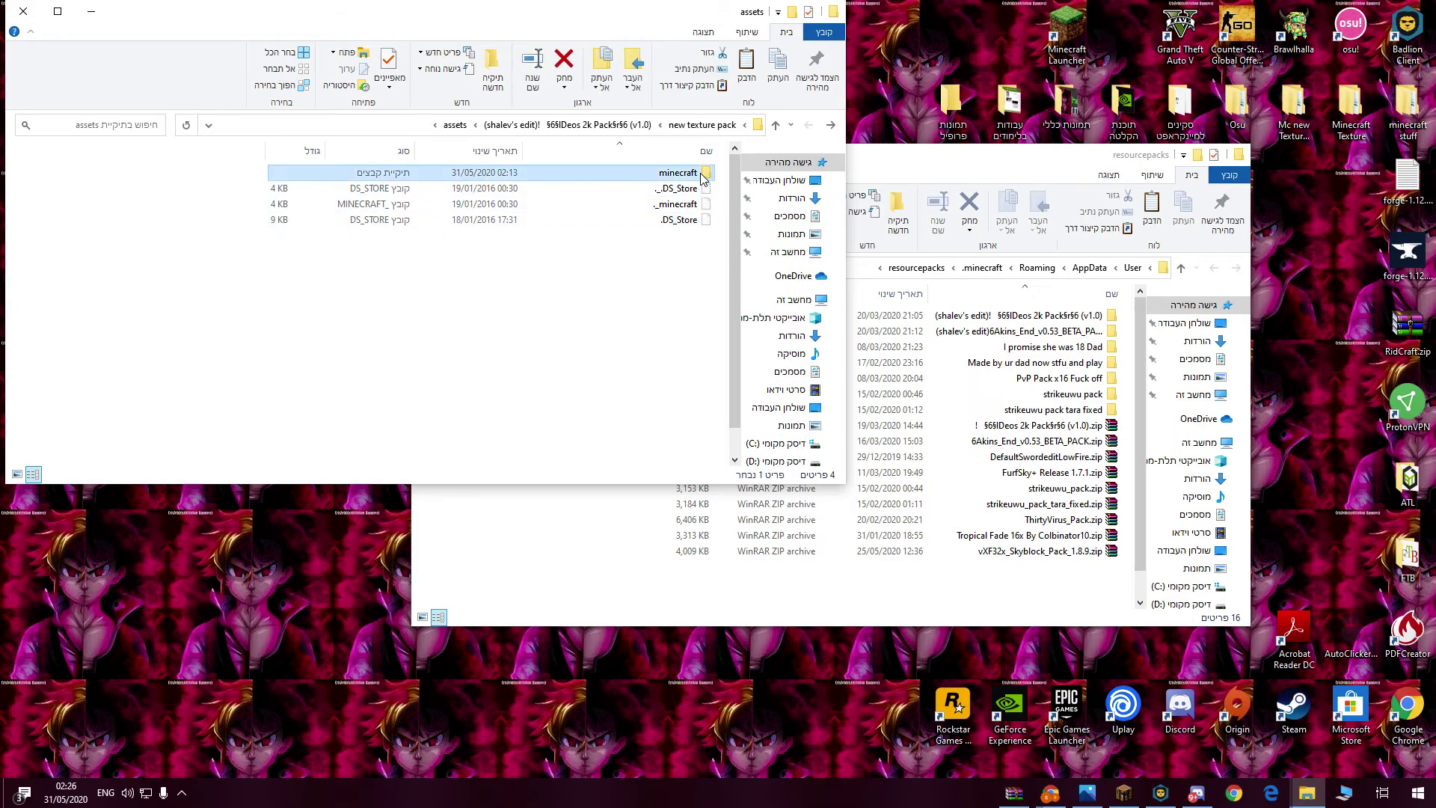
{"action": "double_click", "coordinate": [686, 172]}
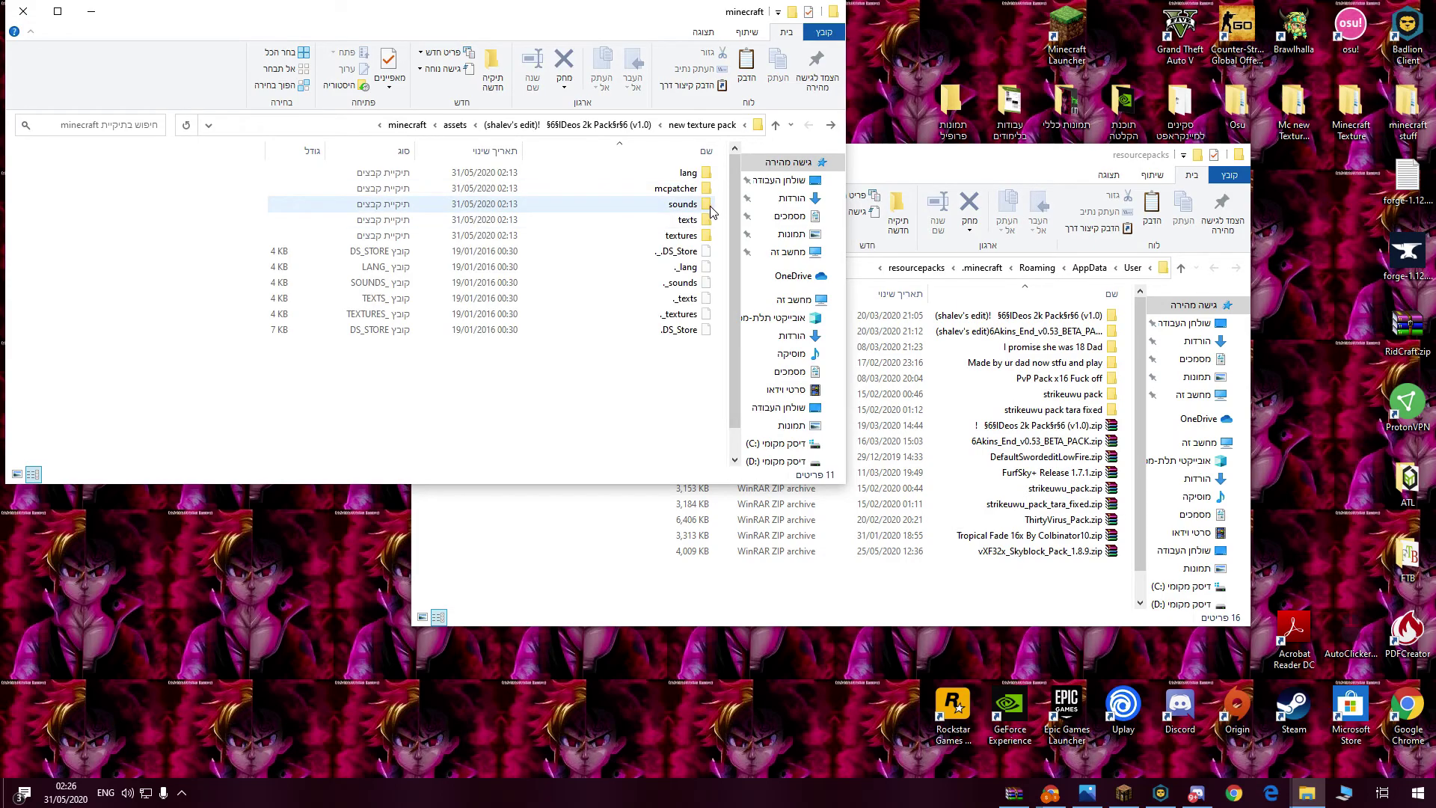
{"action": "left_click", "coordinate": [711, 212]}
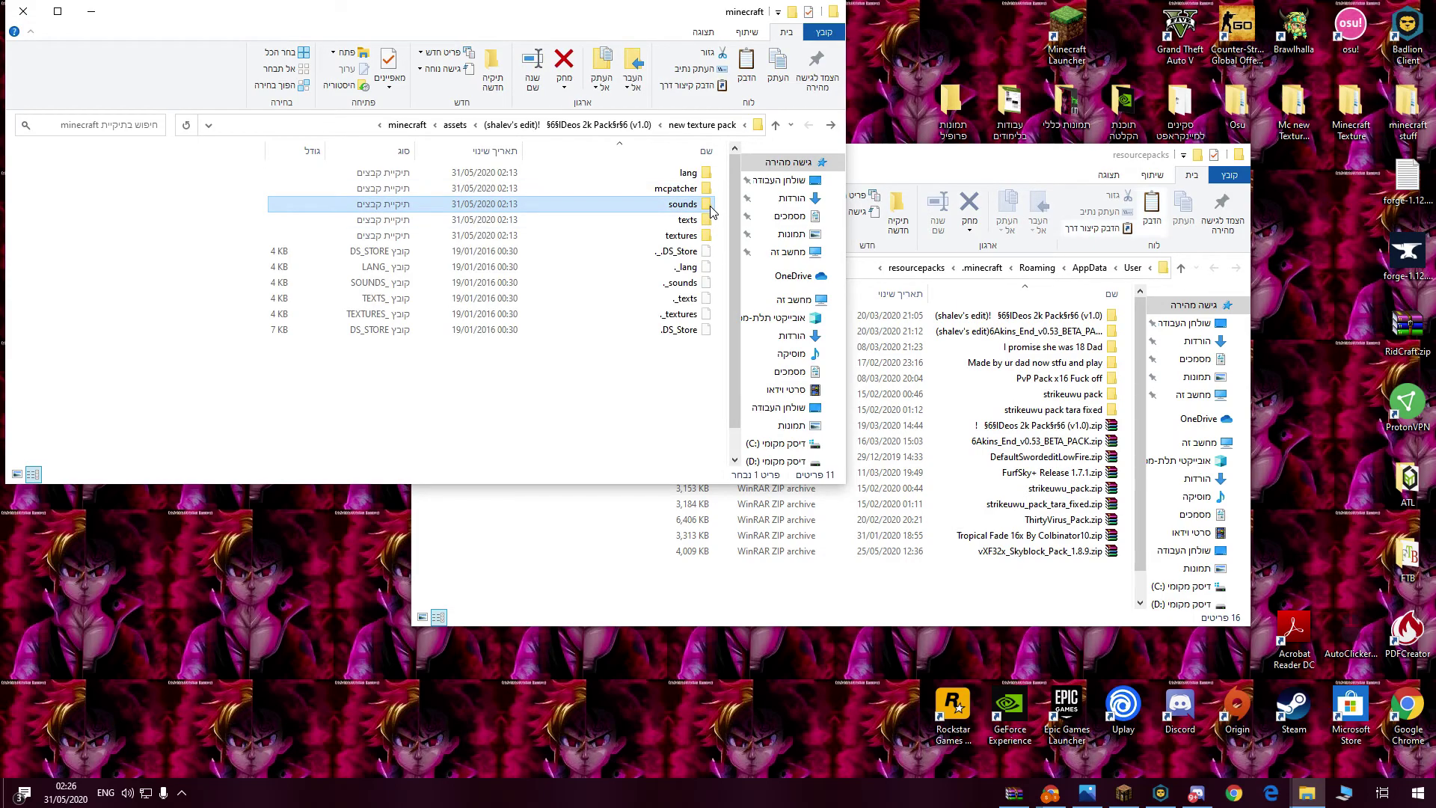
{"action": "key", "text": "BackSpace"}
{"action": "key", "text": "BackSpace"}
{"action": "key", "text": "BackSpace"}
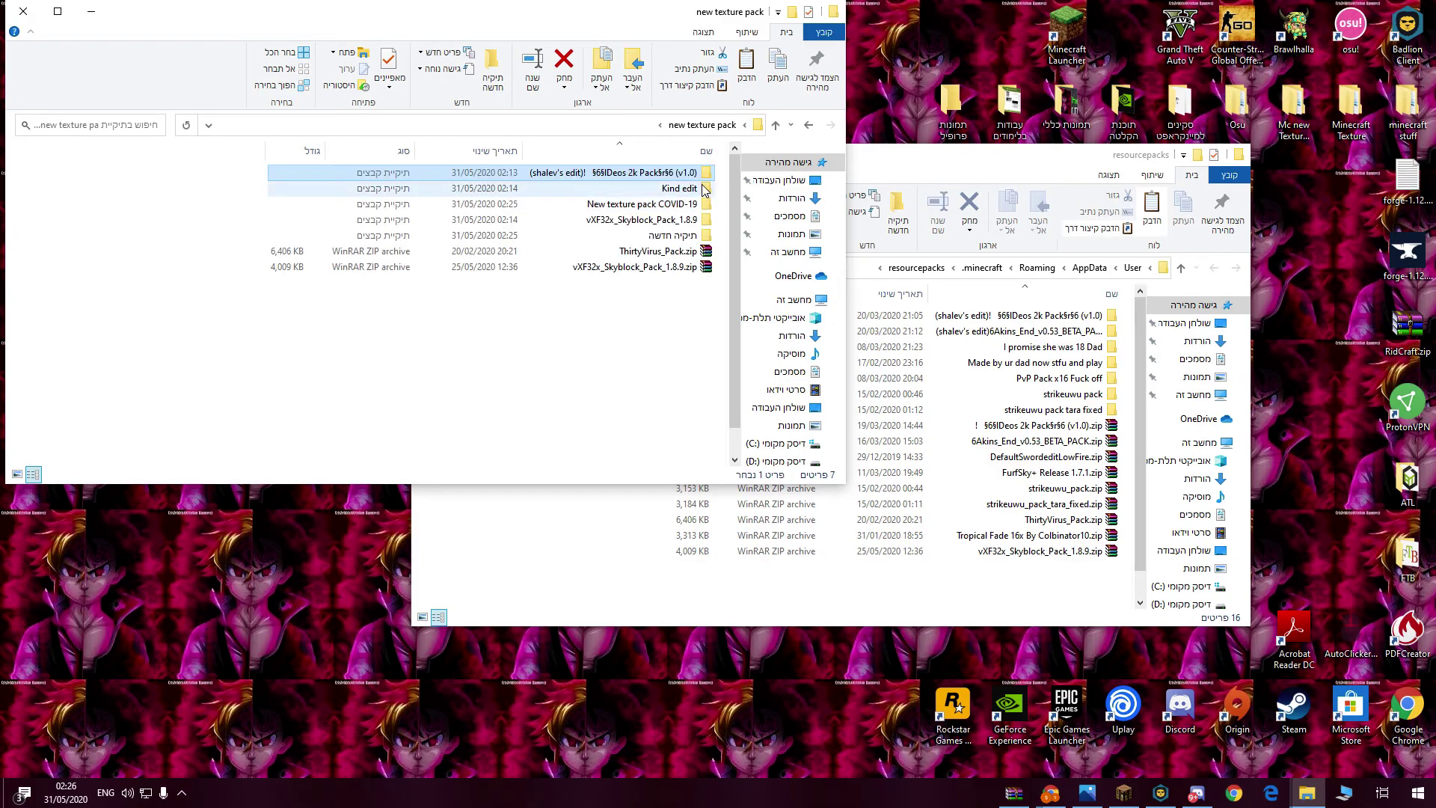
- Open the minecraft folder within the assets of the Kind edit pack
{"action": "double_click", "coordinate": [705, 189]}
{"action": "double_click", "coordinate": [697, 173]}
{"action": "double_click", "coordinate": [697, 173]}
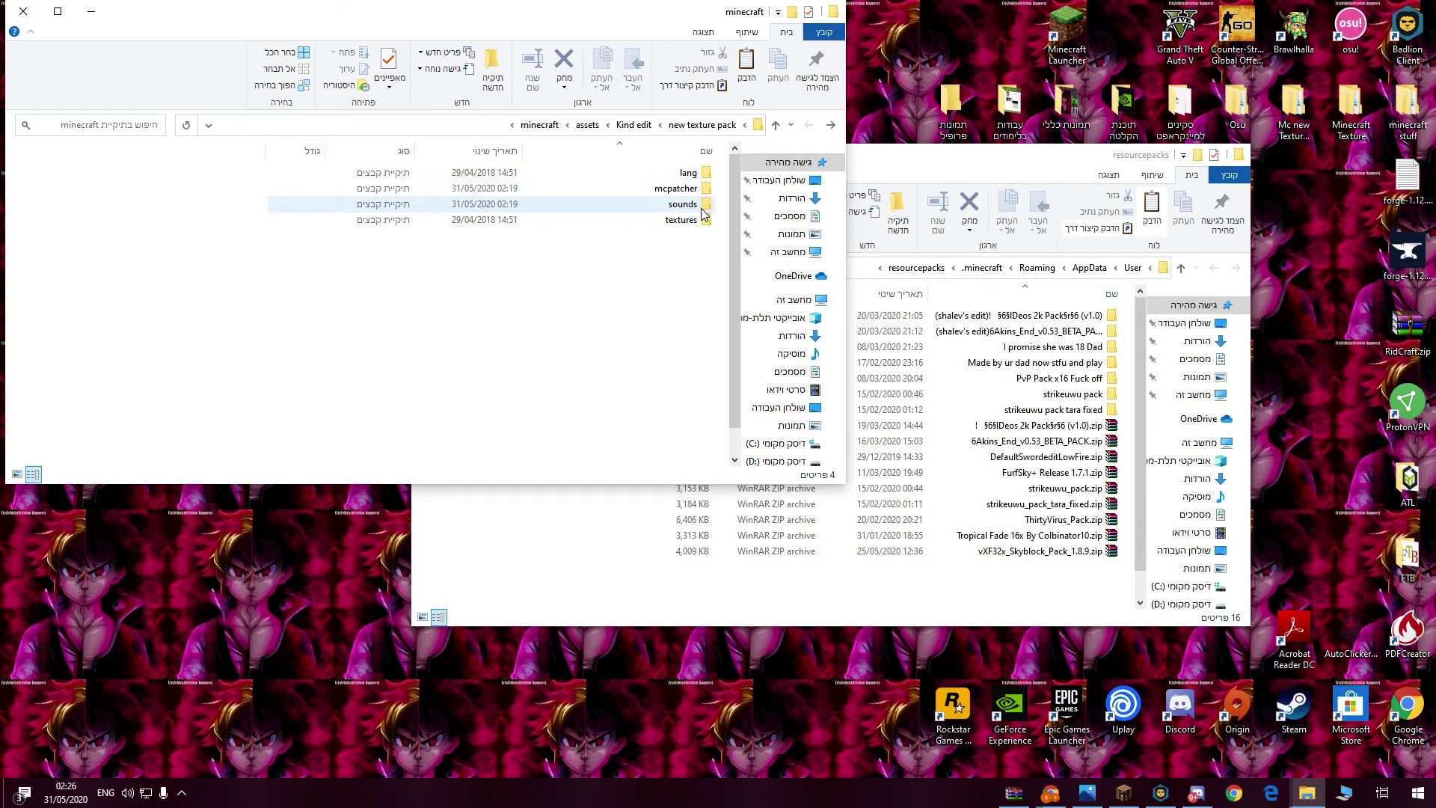
- Copy the sounds folder from the Kind edit pack into assets > minecraft of New texture pack COVID-19
{"action": "key", "text": "BackSpace"}
{"action": "key", "text": "BackSpace"}
{"action": "key", "text": "BackSpace"}
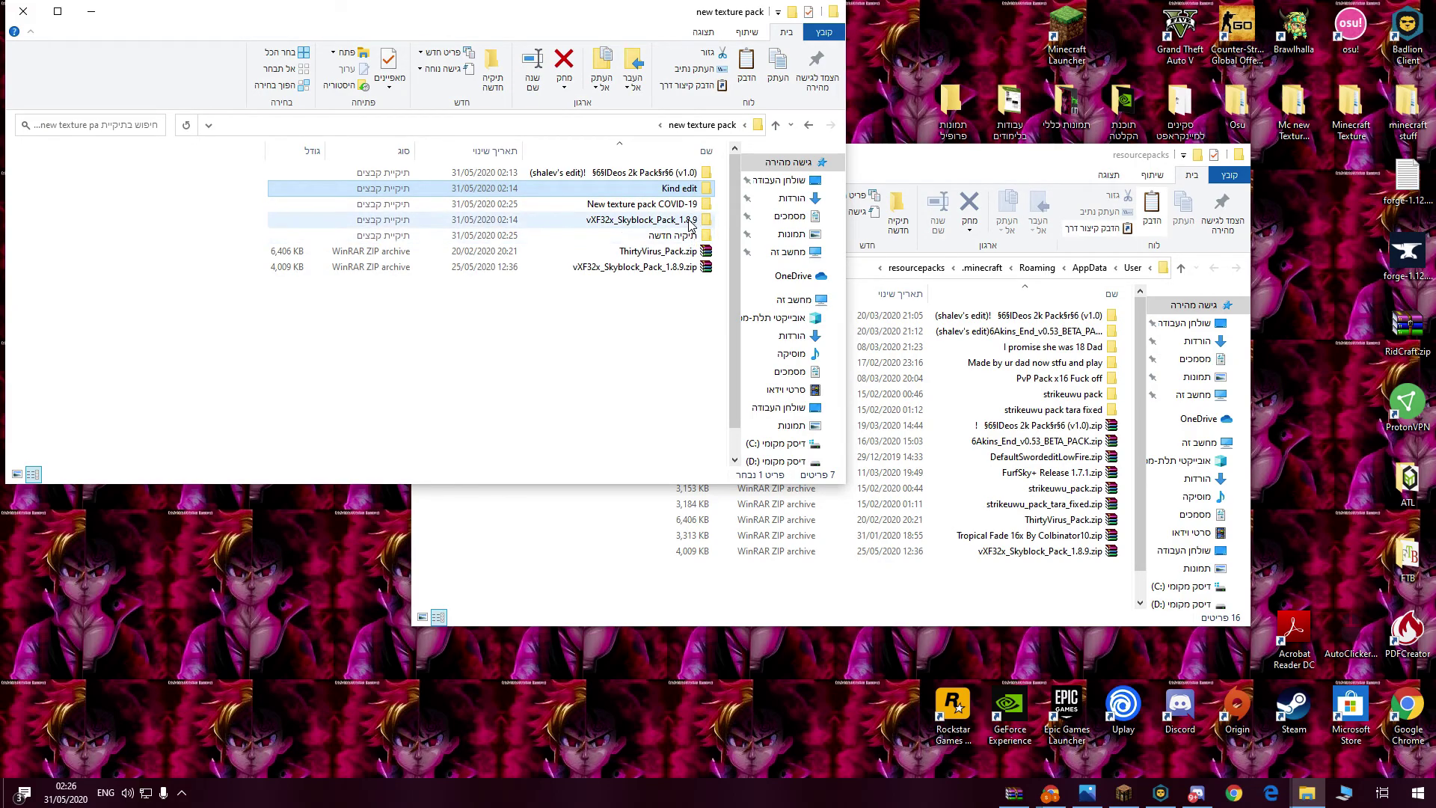
{"action": "double_click", "coordinate": [689, 205]}
{"action": "key", "text": "Down"}
{"action": "key", "text": "Return"}
{"action": "double_click", "coordinate": [698, 174]}
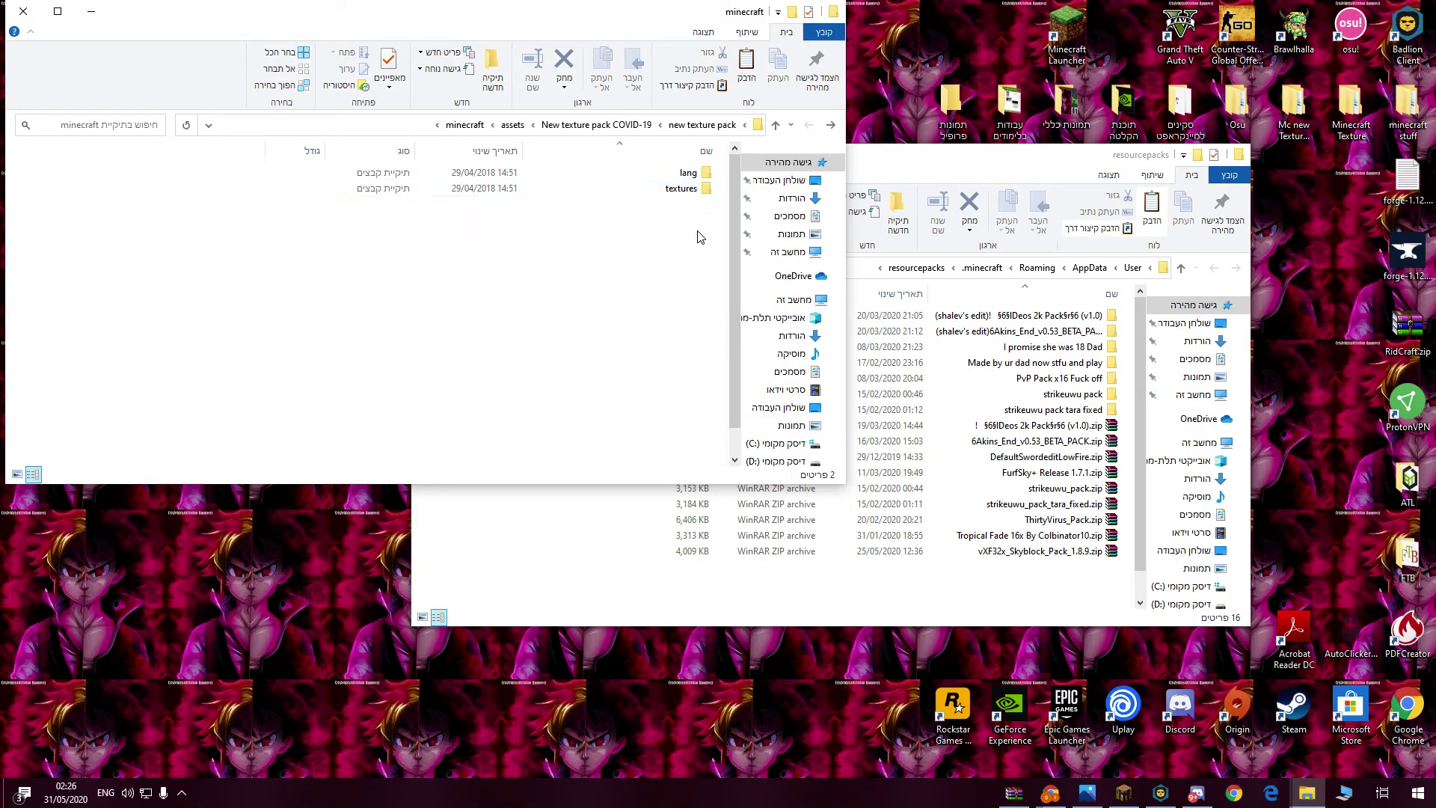
{"action": "key", "text": "ctrl+v"}
- Open the assets > minecraft > textures > items folder of the Deos 2k Pack (v1.0) edit
{"action": "key", "text": "BackSpace"}
{"action": "key", "text": "BackSpace"}
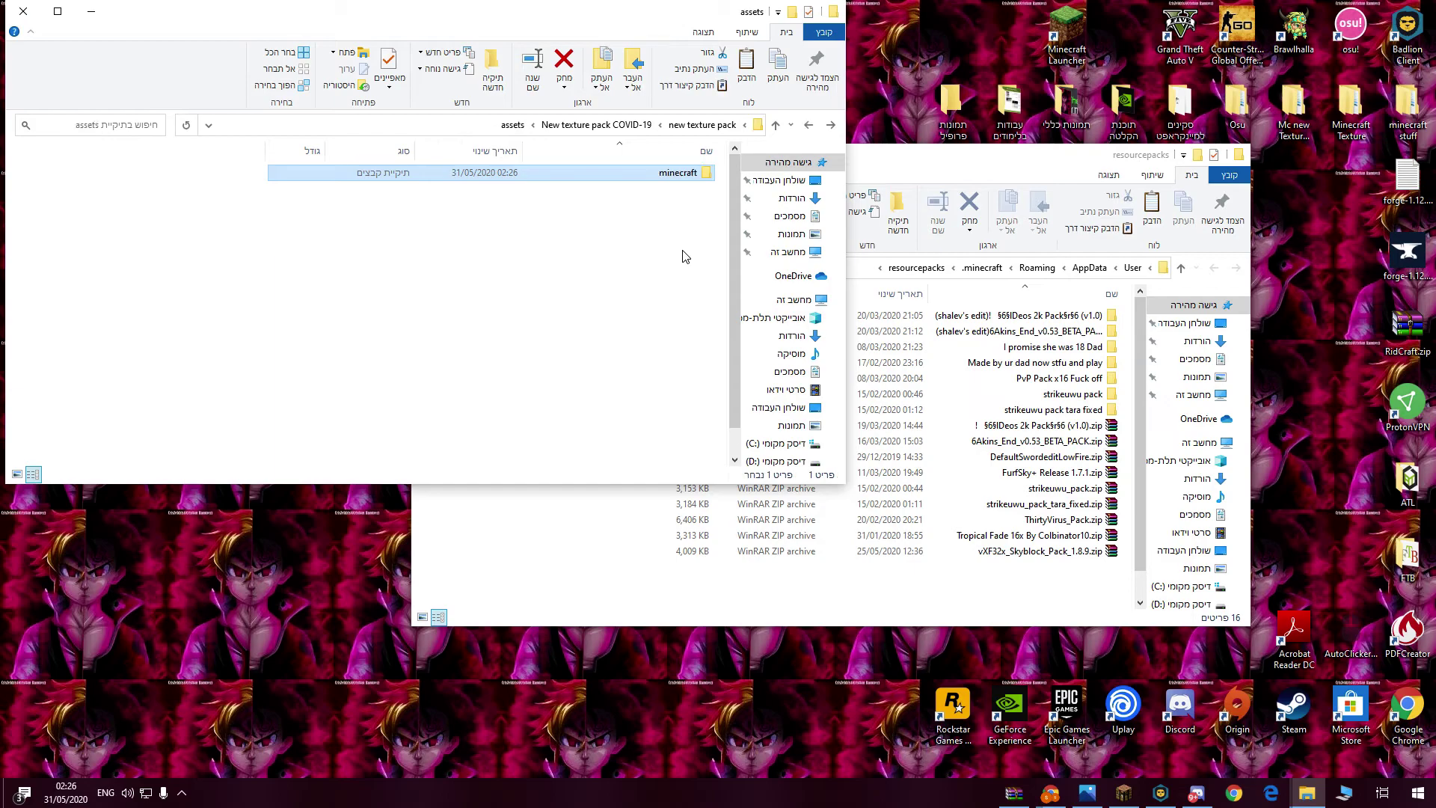
{"action": "key", "text": "BackSpace"}
{"action": "double_click", "coordinate": [680, 180]}
{"action": "double_click", "coordinate": [682, 173]}
{"action": "double_click", "coordinate": [681, 173]}
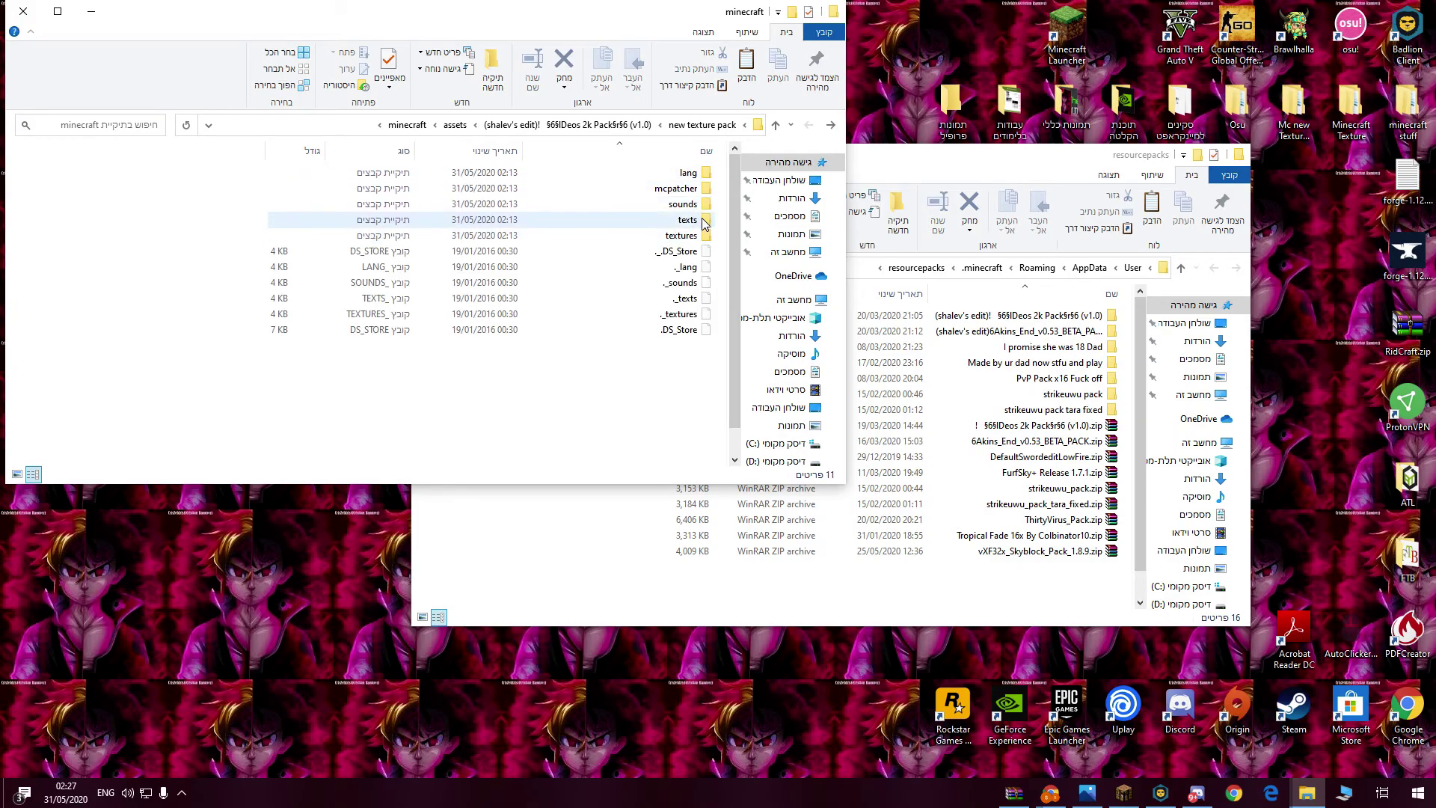
{"action": "double_click", "coordinate": [701, 236]}
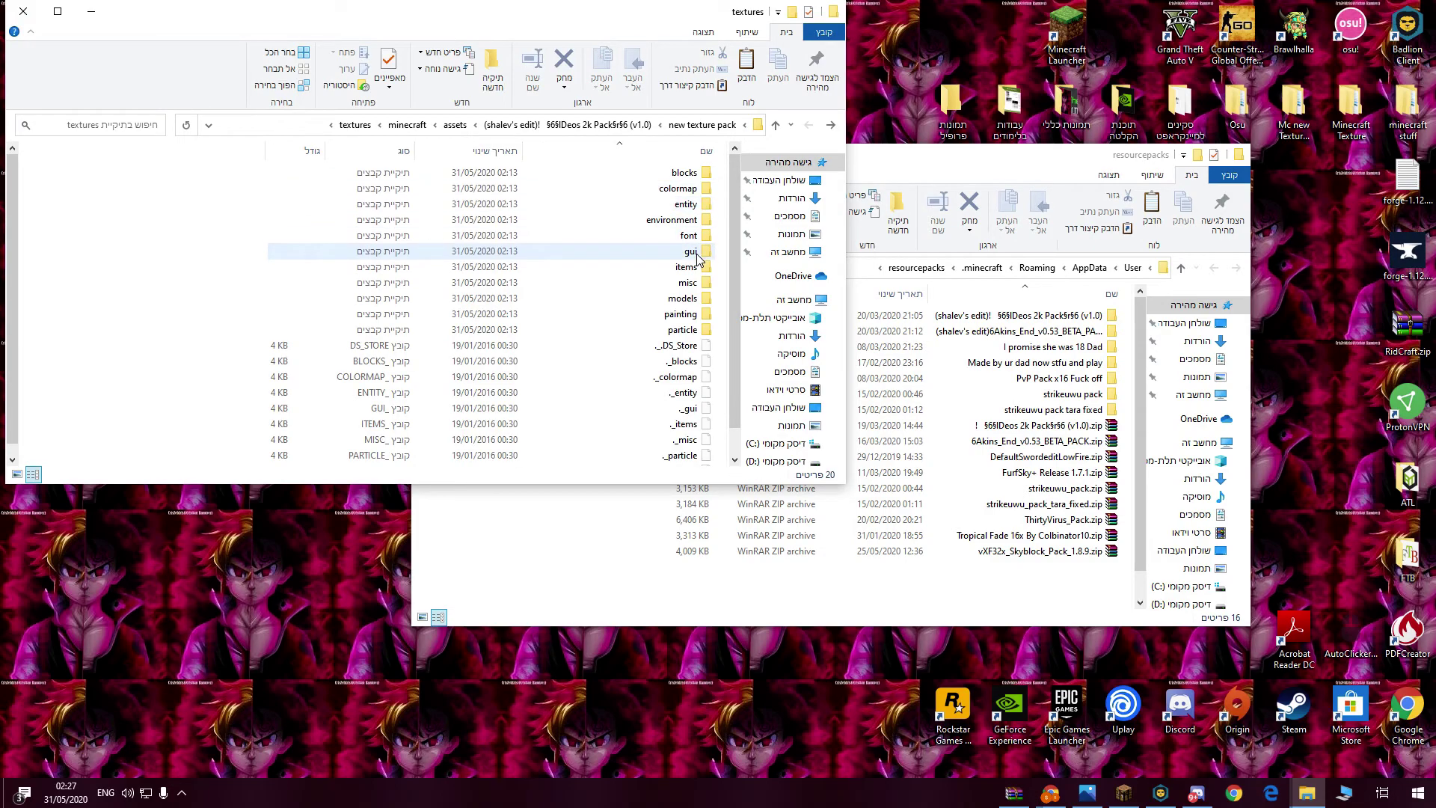
{"action": "double_click", "coordinate": [705, 299]}
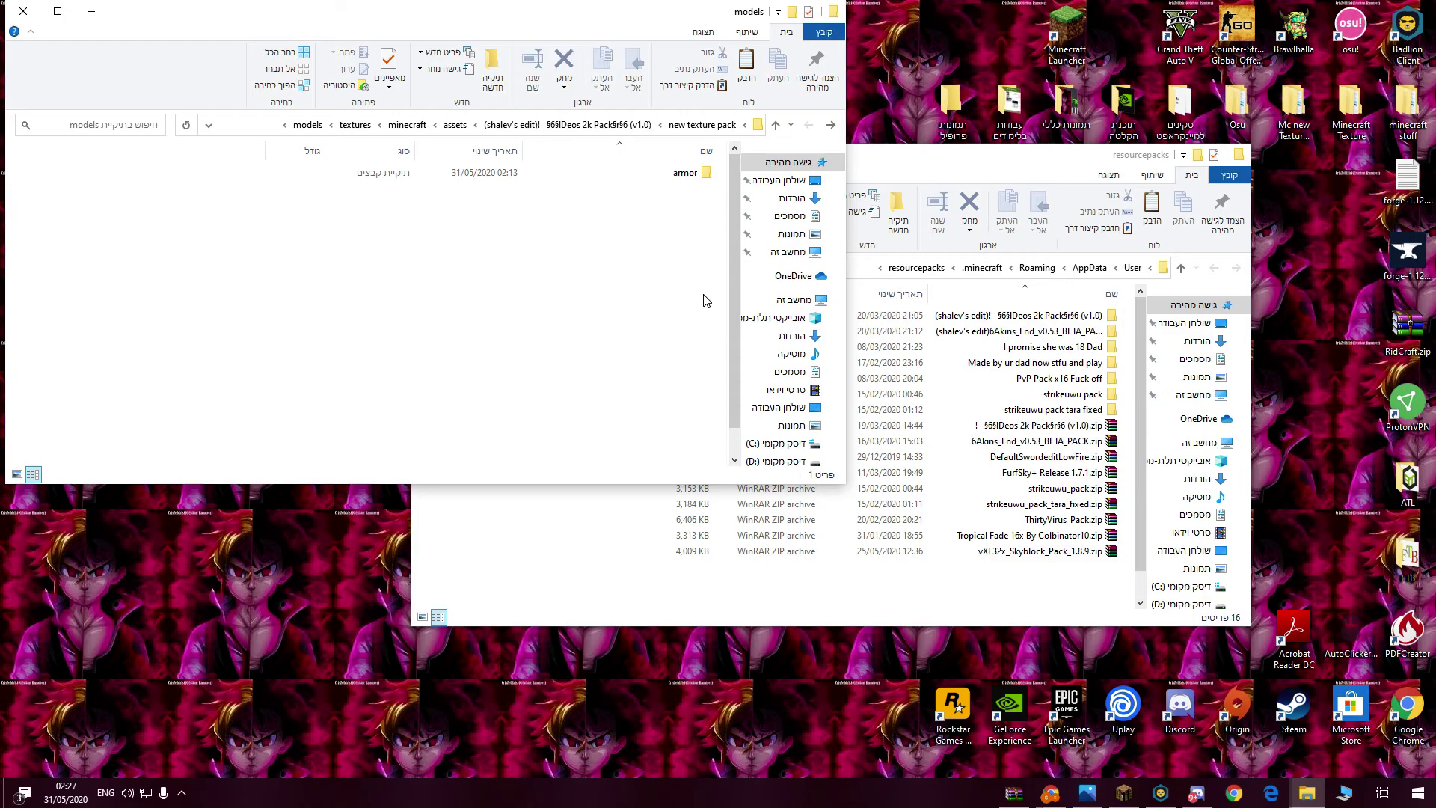
{"action": "key", "text": "BackSpace"}
{"action": "double_click", "coordinate": [696, 283]}
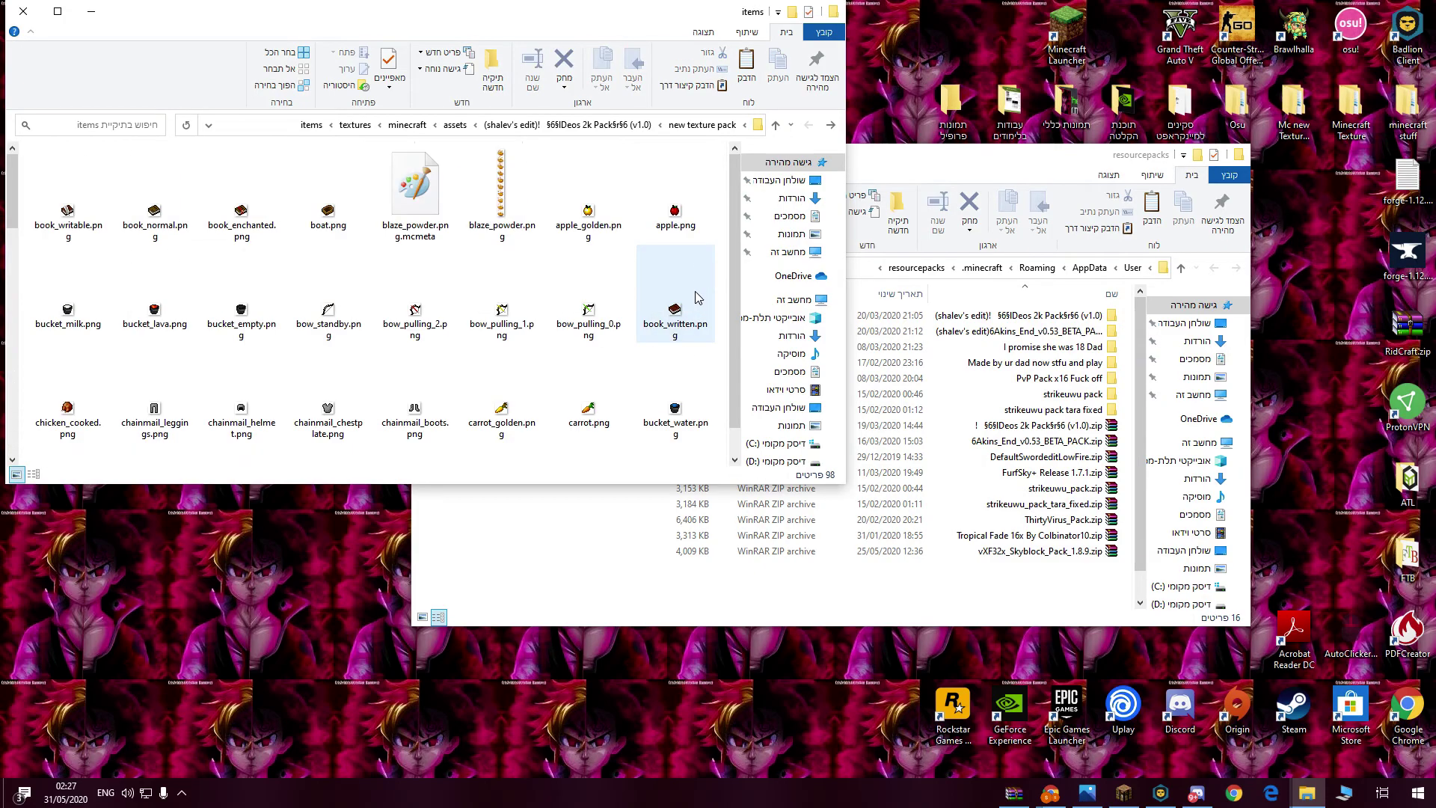
- Copy diamond_sword.png, blaze_powder.png, blaze_powder.png.mcmeta, bow_standby.png and bow_pulling_0, 1 and 2 from the Deos 2k Pack items folder
{"action": "scroll", "coordinate": [402, 334], "scroll_direction": "down", "scroll_amount": 5}
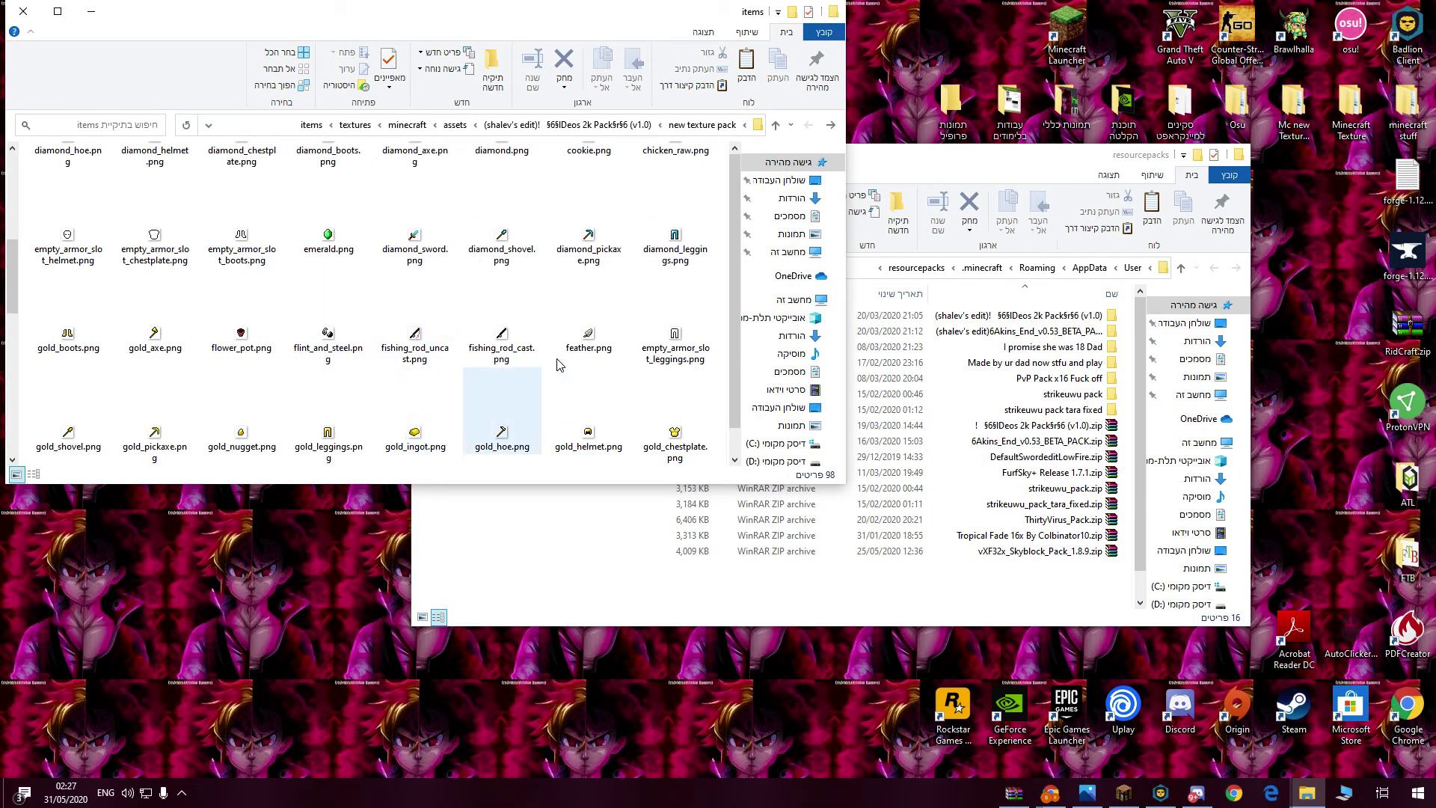
{"action": "scroll", "coordinate": [590, 374], "scroll_direction": "down", "scroll_amount": 8}
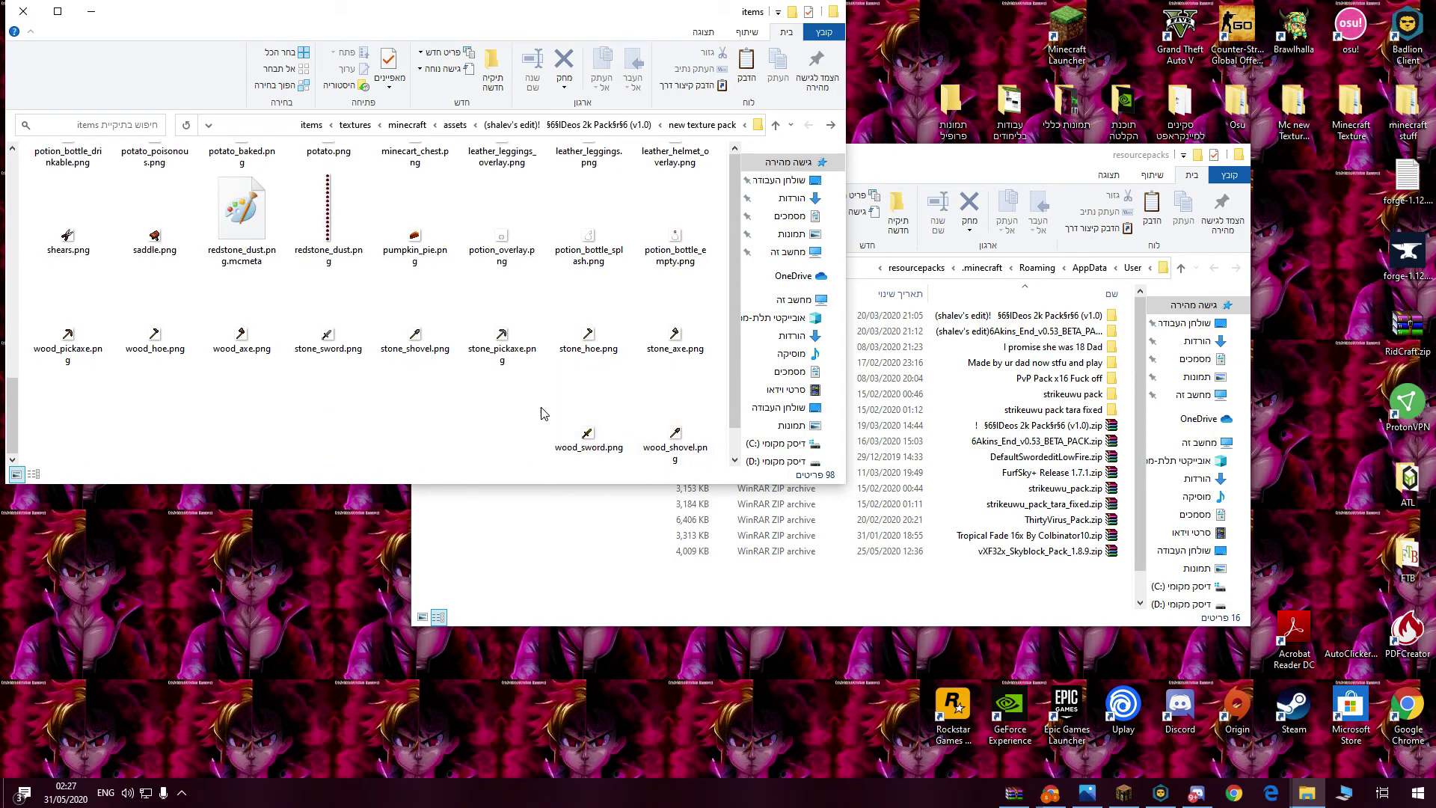
{"action": "scroll", "coordinate": [568, 404], "scroll_direction": "up", "scroll_amount": 5}
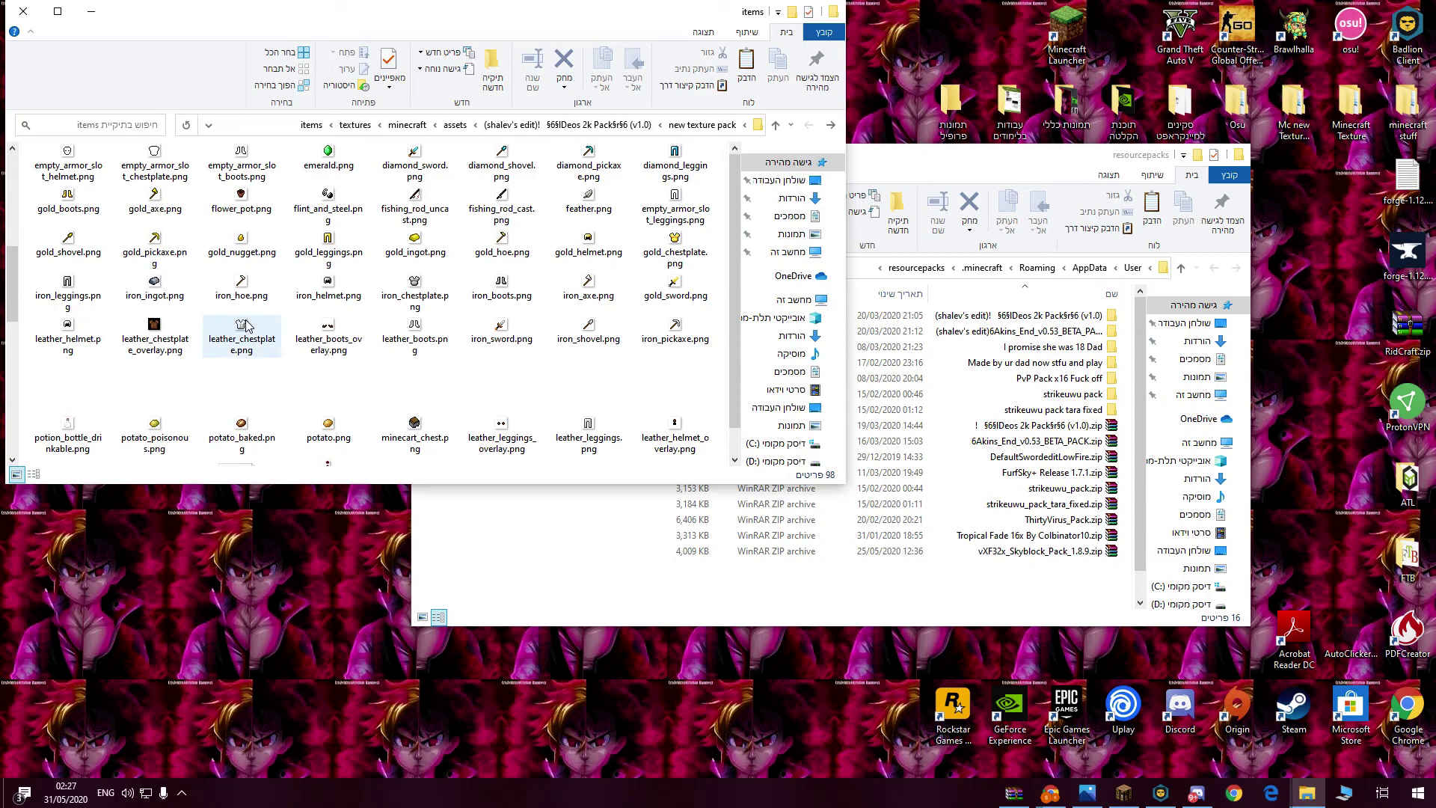
{"action": "scroll", "coordinate": [336, 315], "scroll_direction": "up", "scroll_amount": 3}
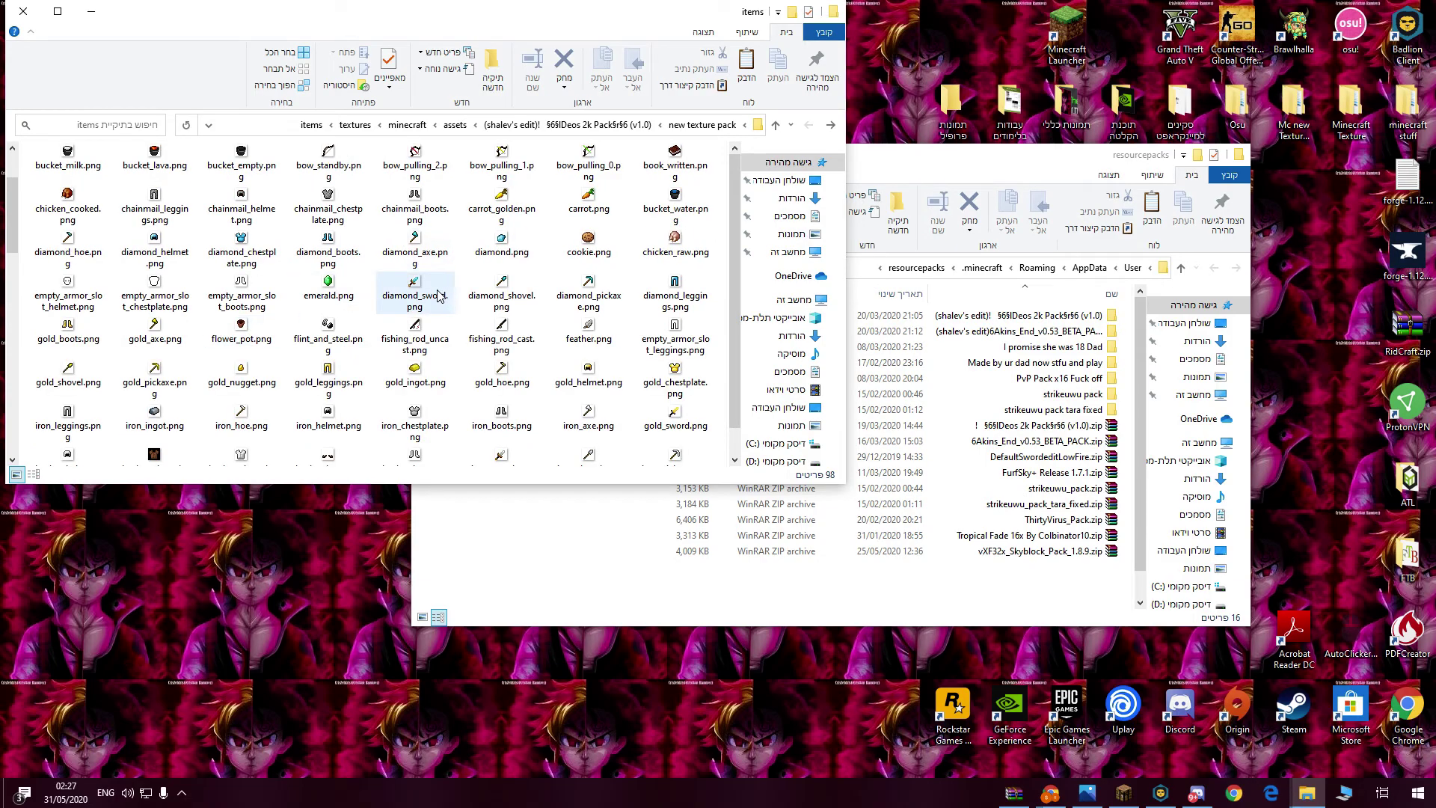
{"action": "left_click", "coordinate": [439, 295]}
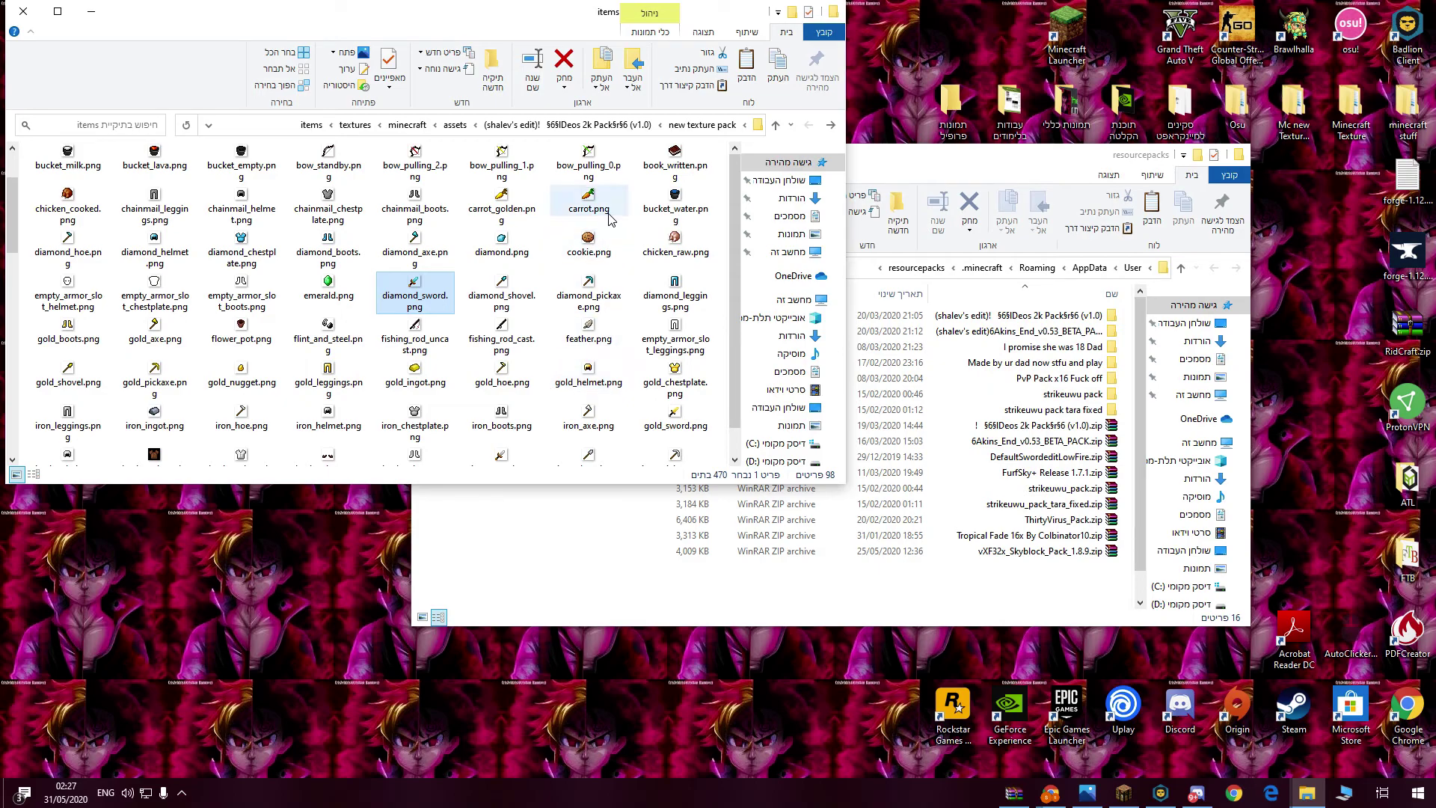
{"action": "scroll", "coordinate": [538, 299], "scroll_direction": "up", "scroll_amount": 3}
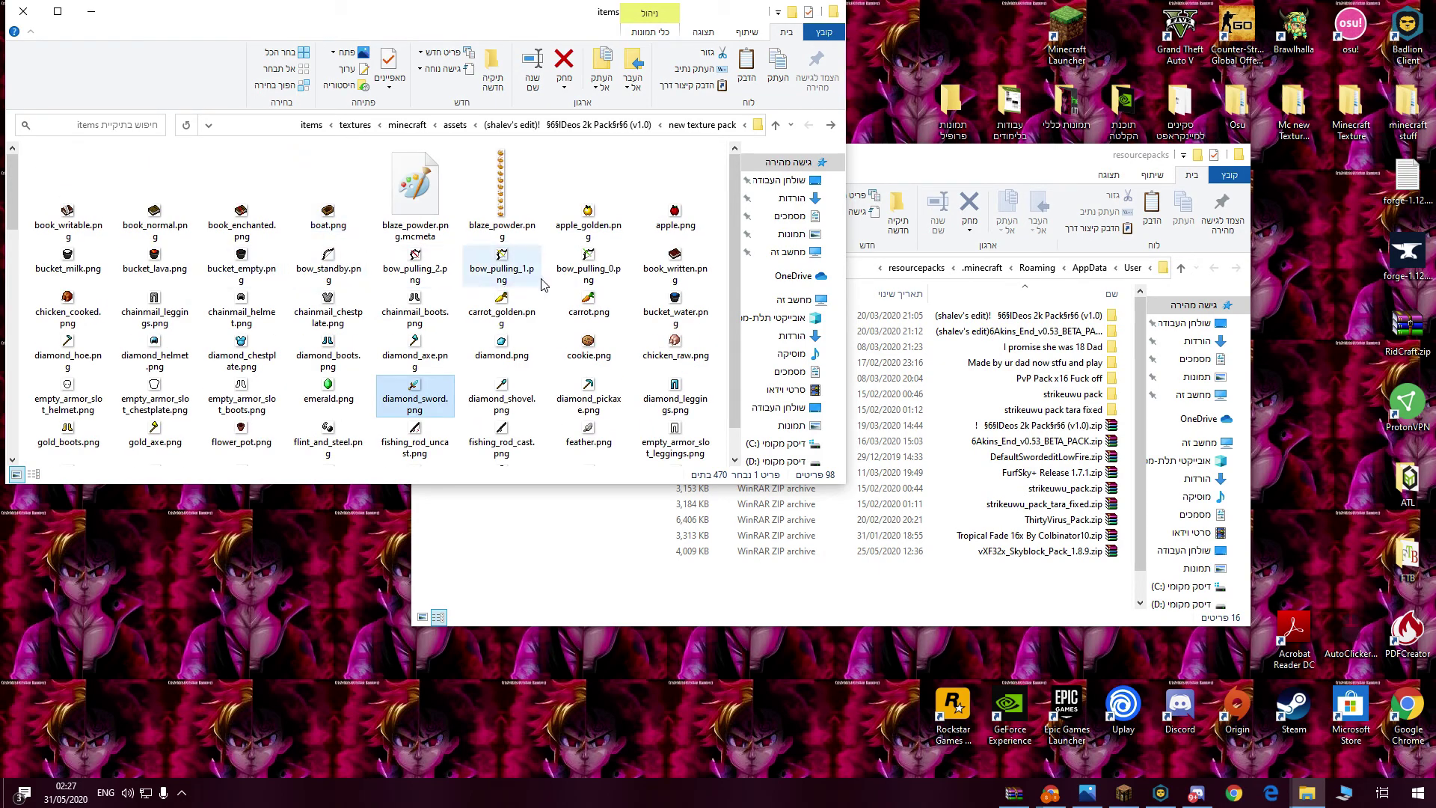
{"action": "left_click", "coordinate": [516, 182]}
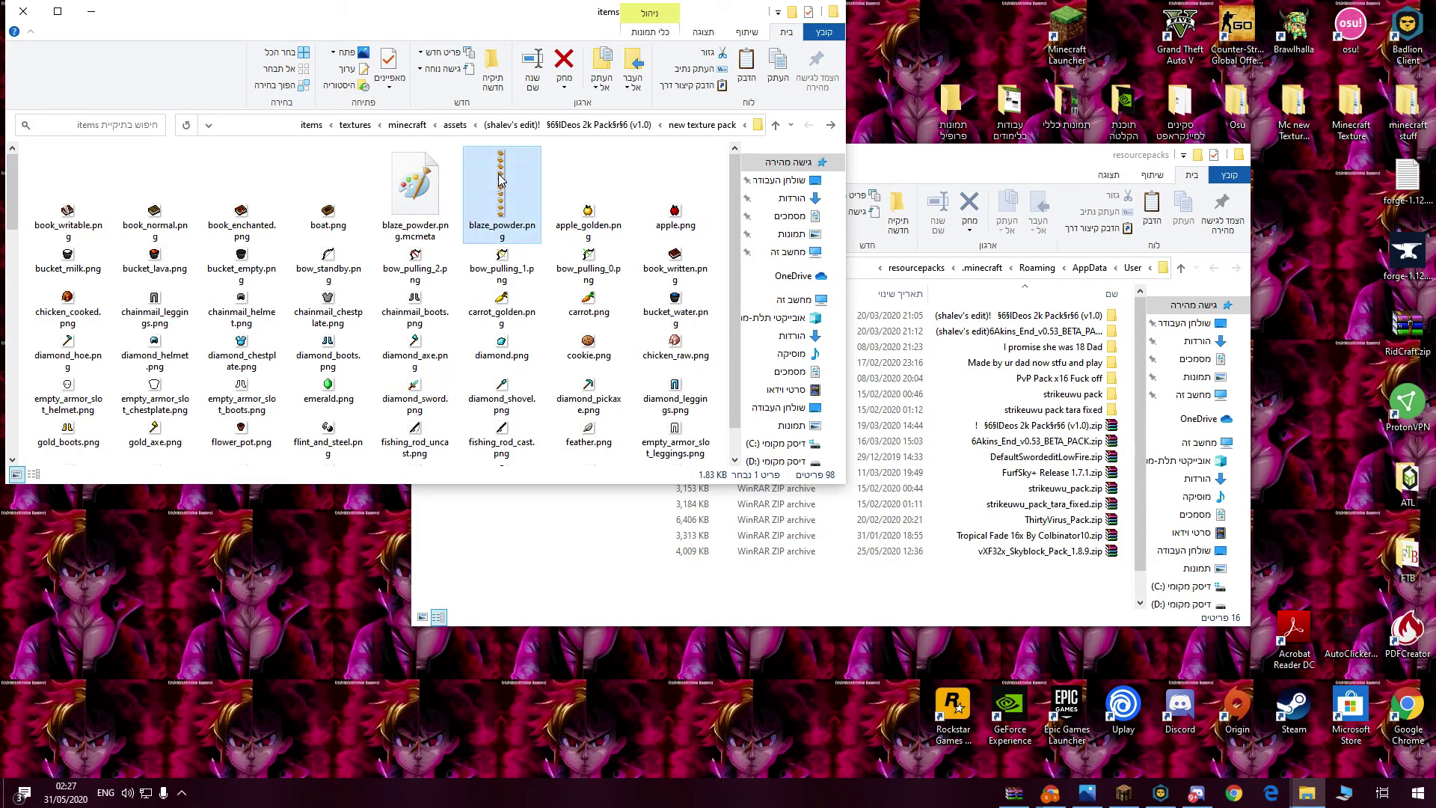
{"action": "left_click", "coordinate": [381, 150], "text": "ctrl"}
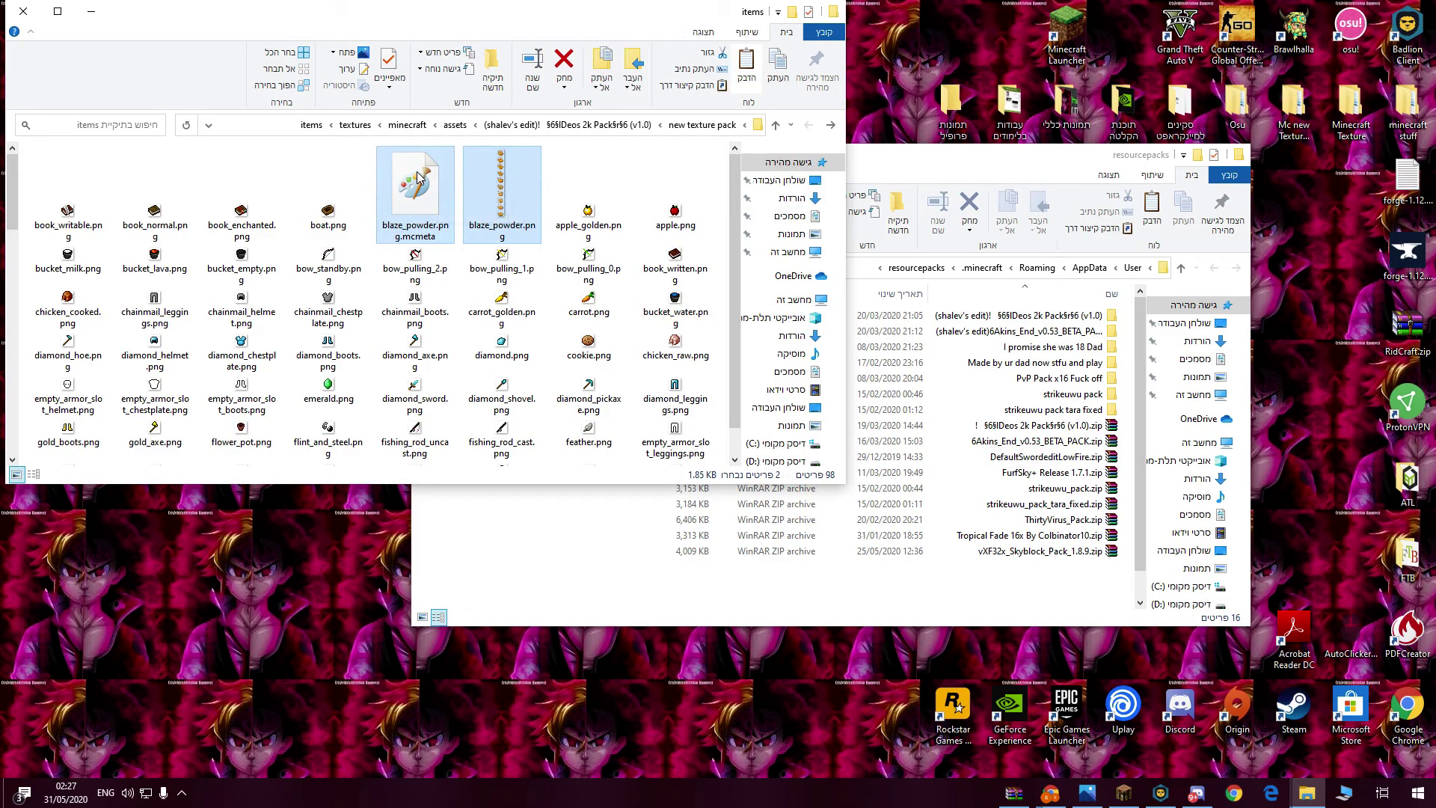
{"action": "left_click", "coordinate": [511, 180]}
{"action": "left_click", "coordinate": [415, 187], "text": "shift"}
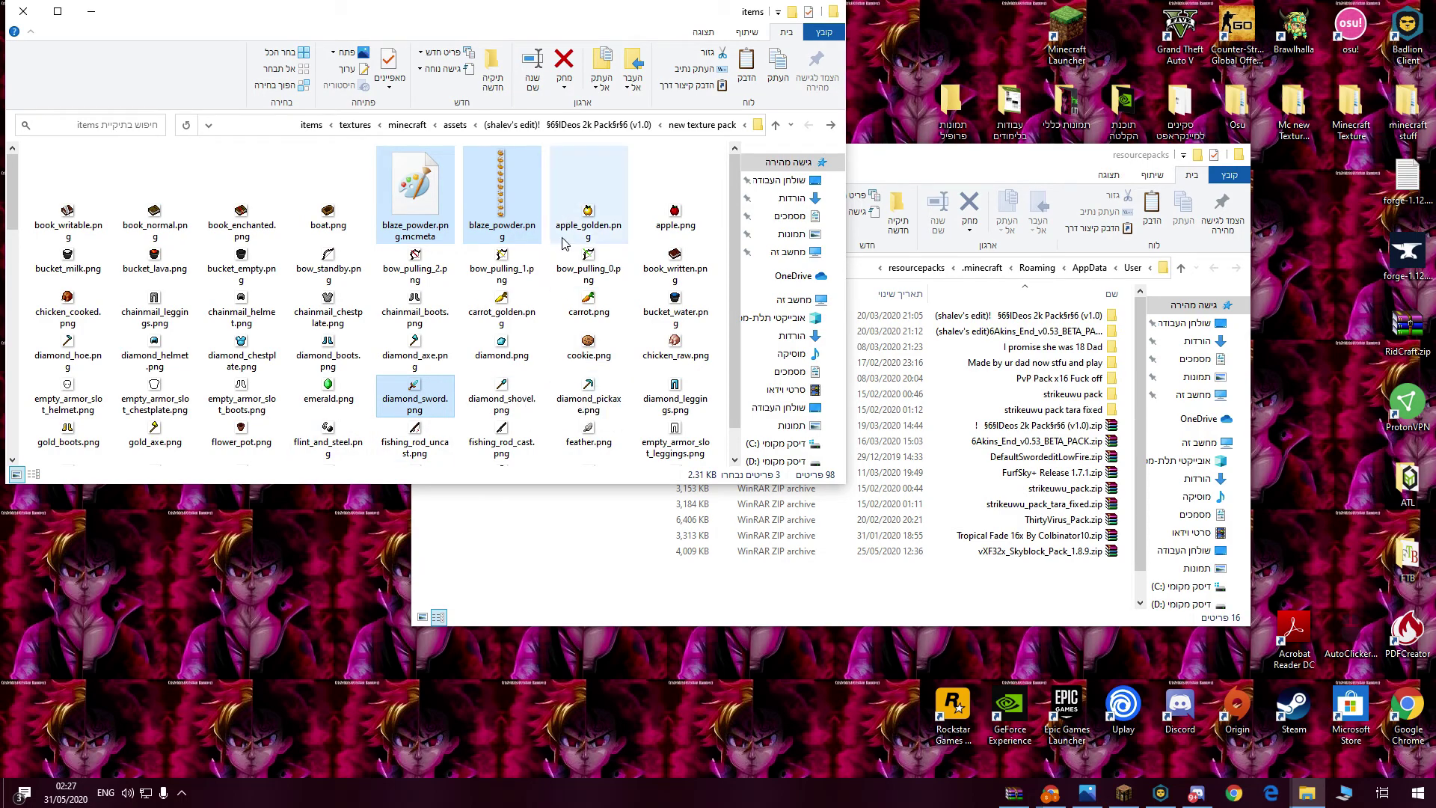
{"action": "left_click", "coordinate": [587, 269], "text": "ctrl"}
{"action": "left_click", "coordinate": [501, 269], "text": "ctrl"}
{"action": "left_click", "coordinate": [415, 269], "text": "ctrl"}
{"action": "left_click", "coordinate": [335, 273], "text": "ctrl"}
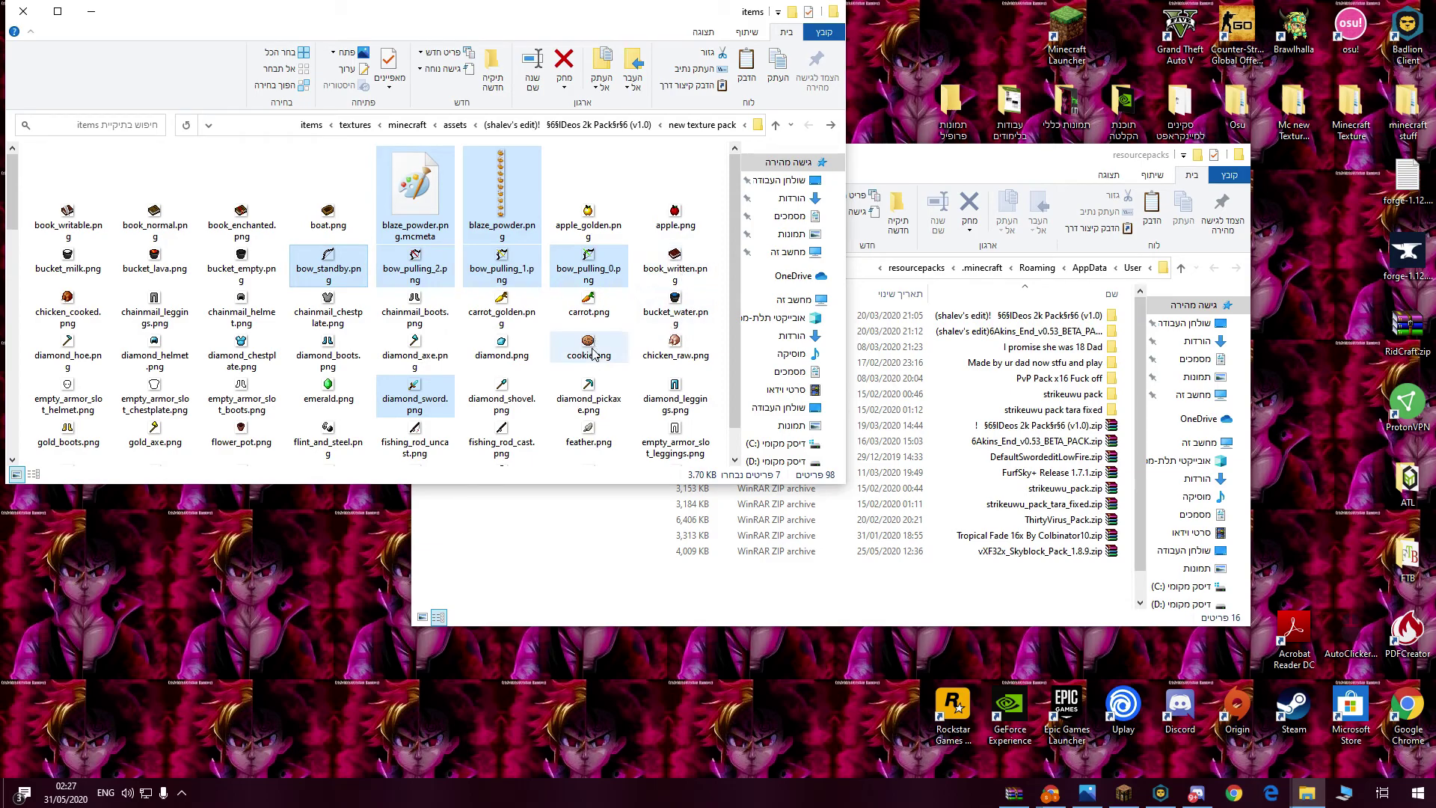
{"action": "scroll", "coordinate": [591, 348], "scroll_direction": "down", "scroll_amount": 2, "text": "ctrl"}
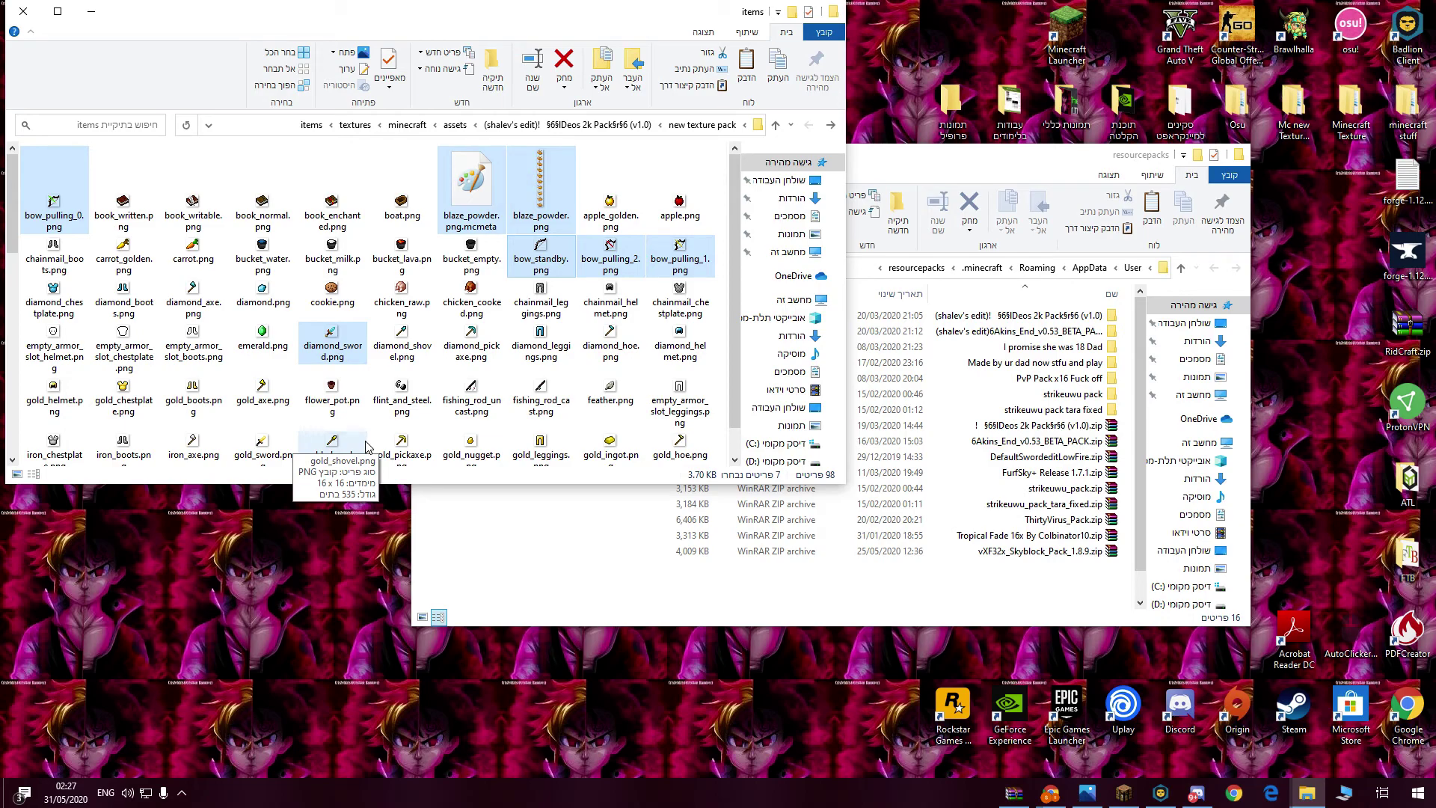
- Inspect the misc textures folder of the Deos 2k Pack edit and return to its minecraft folder
{"action": "key", "text": "BackSpace"}
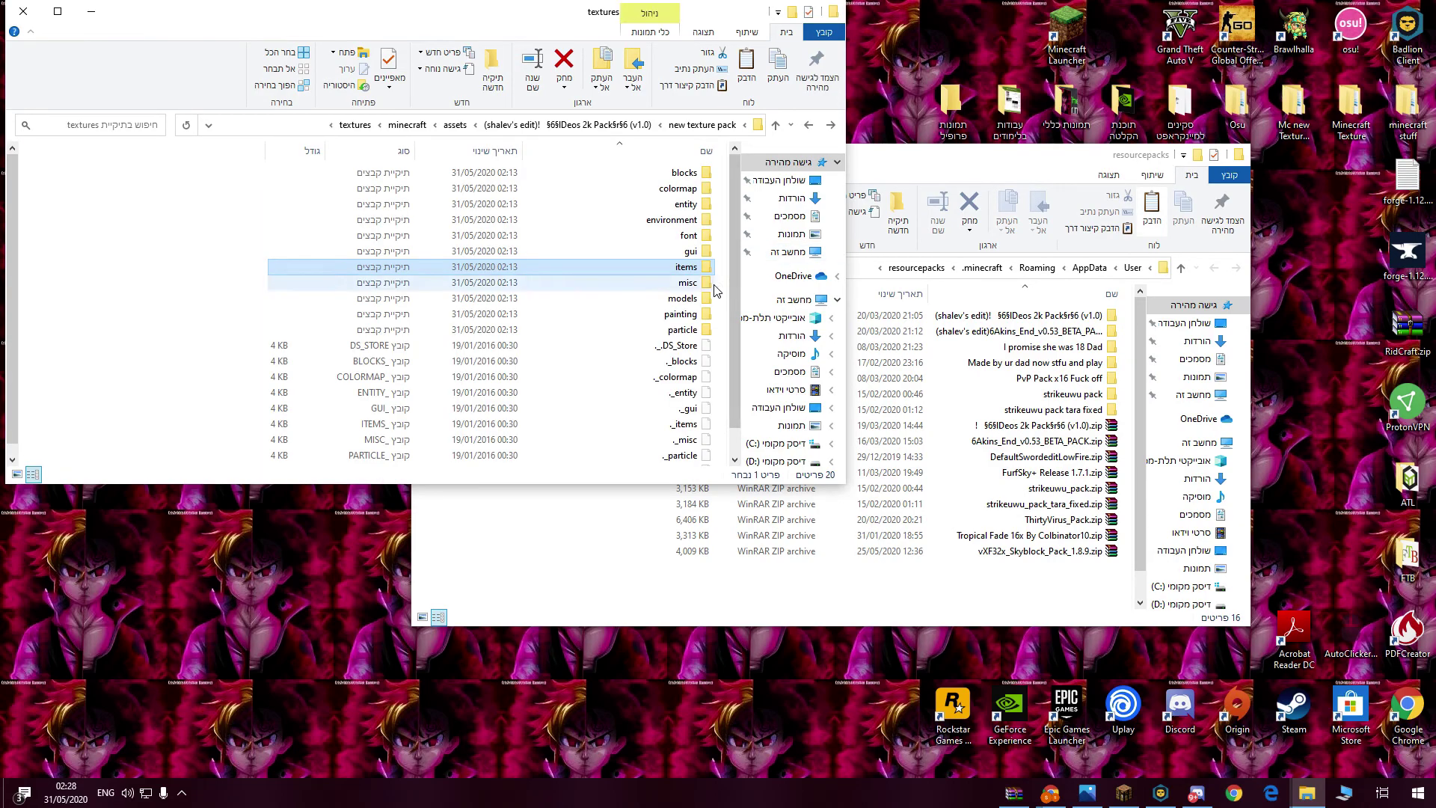
{"action": "double_click", "coordinate": [707, 283]}
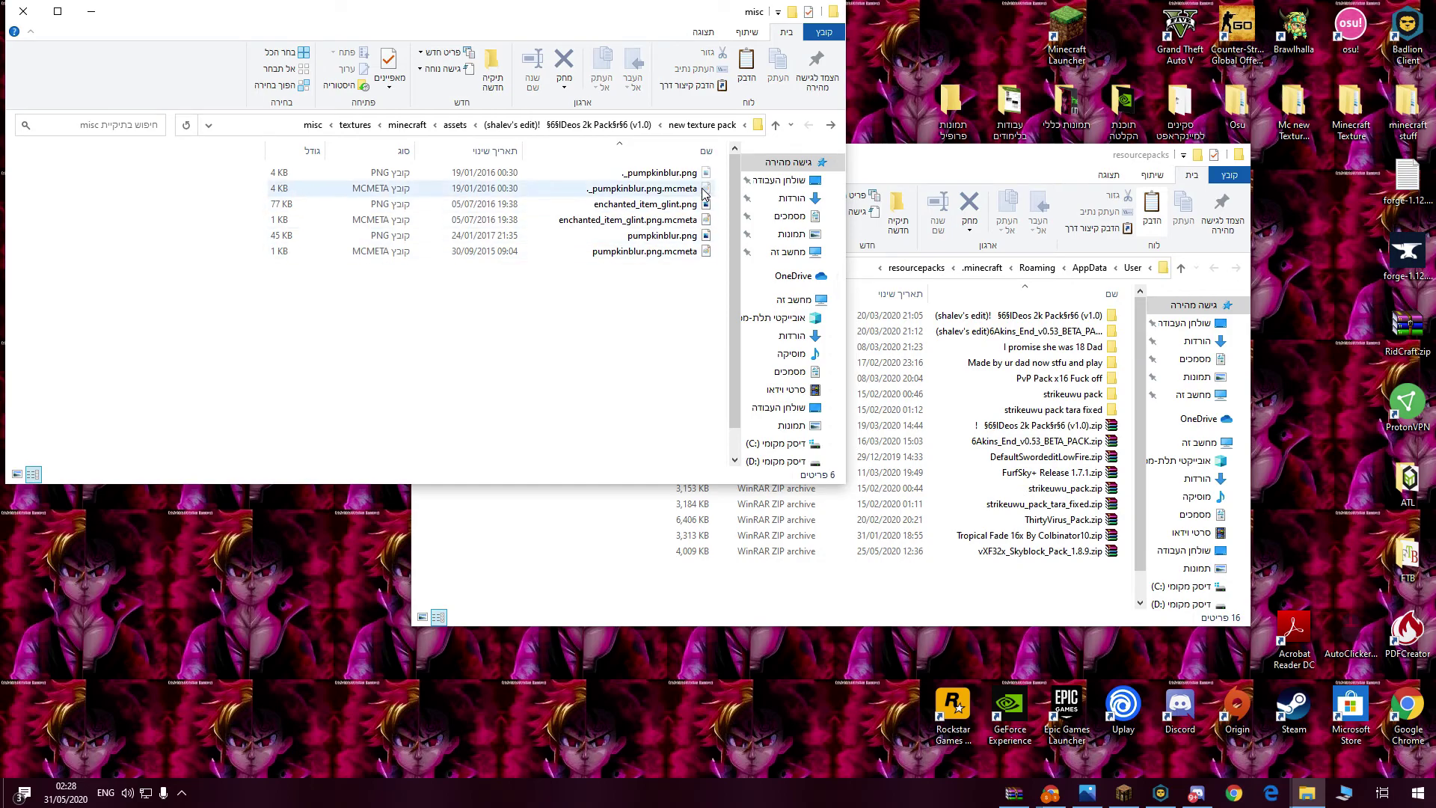
{"action": "key", "text": "BackSpace"}
{"action": "key", "text": "BackSpace"}
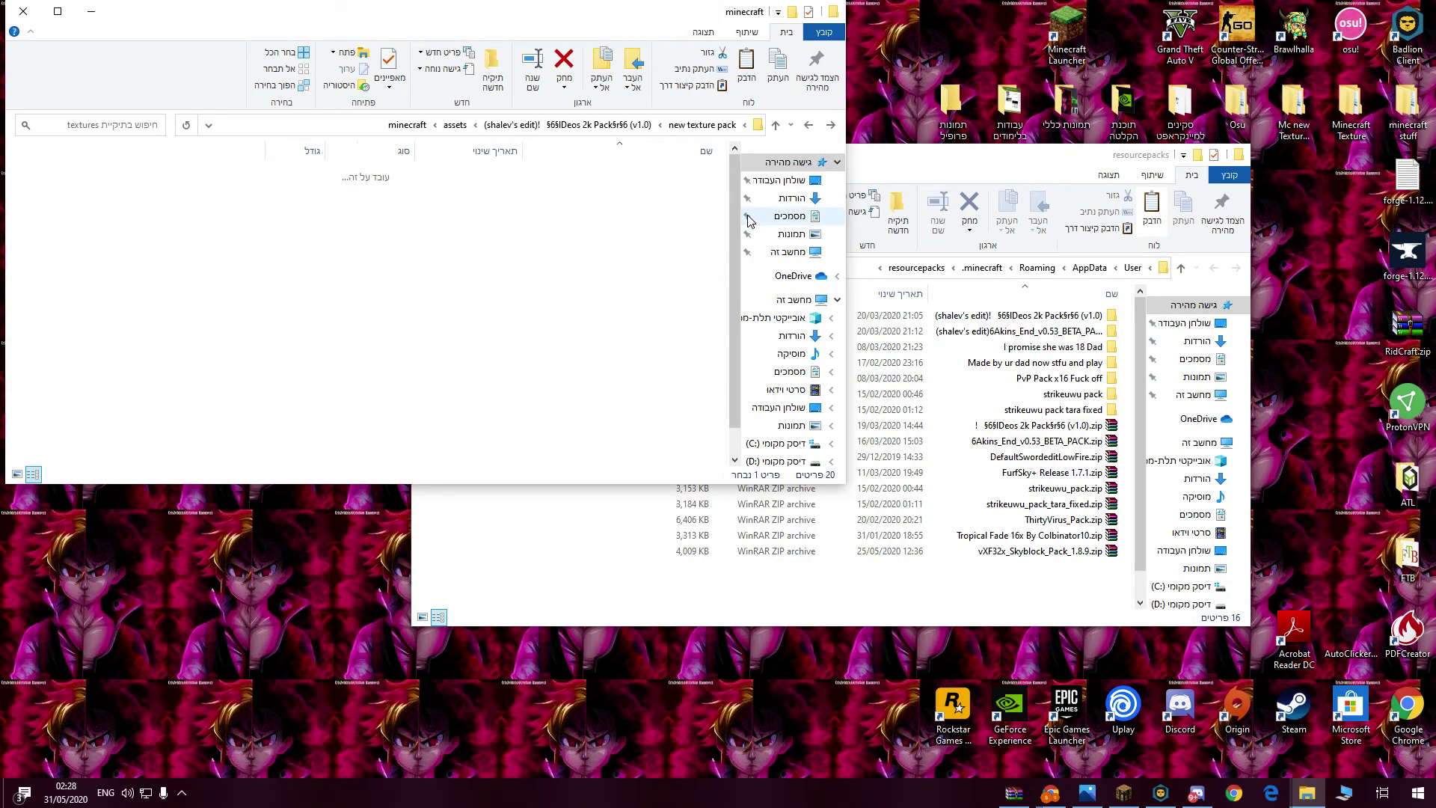
- Open the assets > minecraft > textures > items folder of New texture pack COVID-19
{"action": "key", "text": "BackSpace"}
{"action": "key", "text": "BackSpace"}
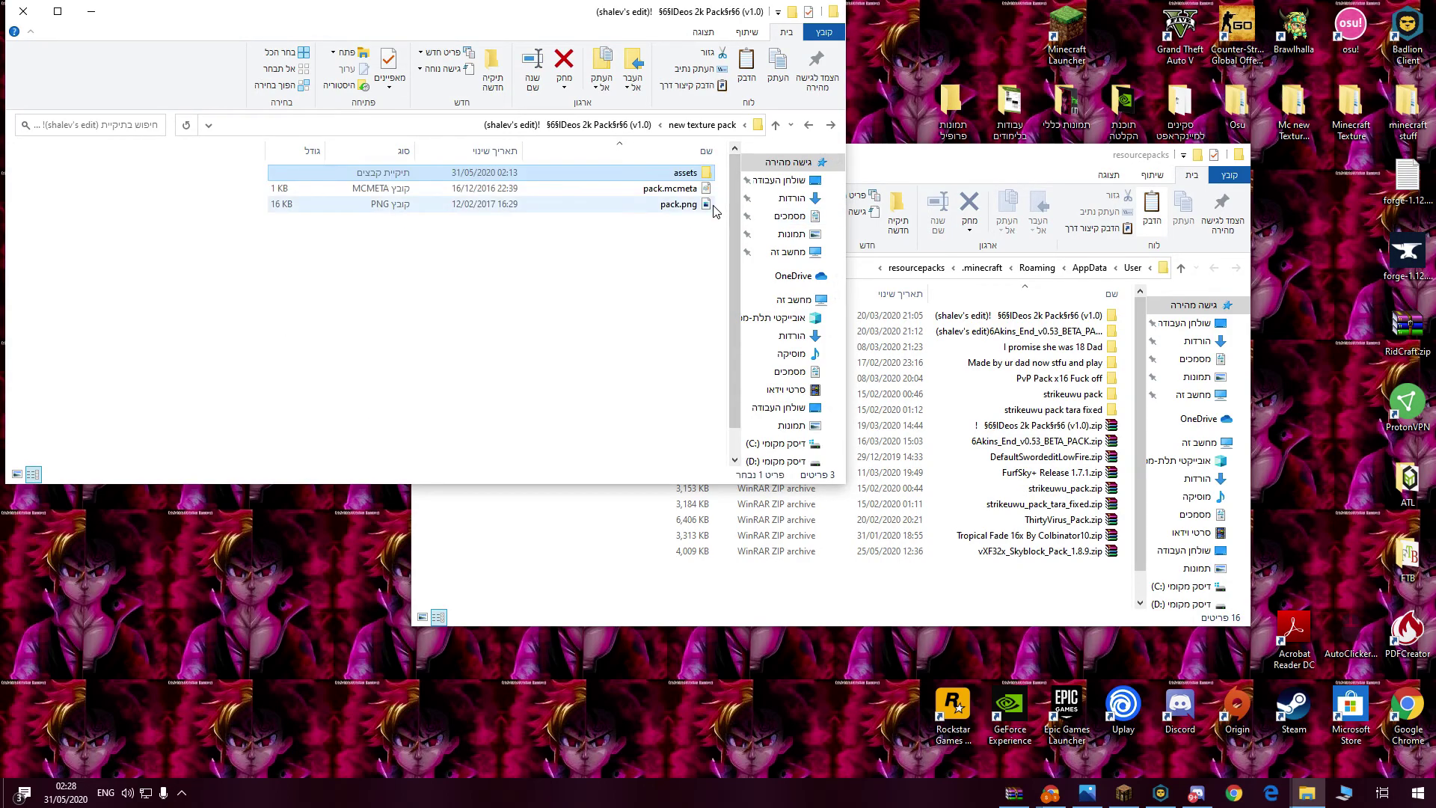
{"action": "key", "text": "BackSpace"}
{"action": "double_click", "coordinate": [688, 204]}
{"action": "double_click", "coordinate": [692, 173]}
{"action": "double_click", "coordinate": [702, 178]}
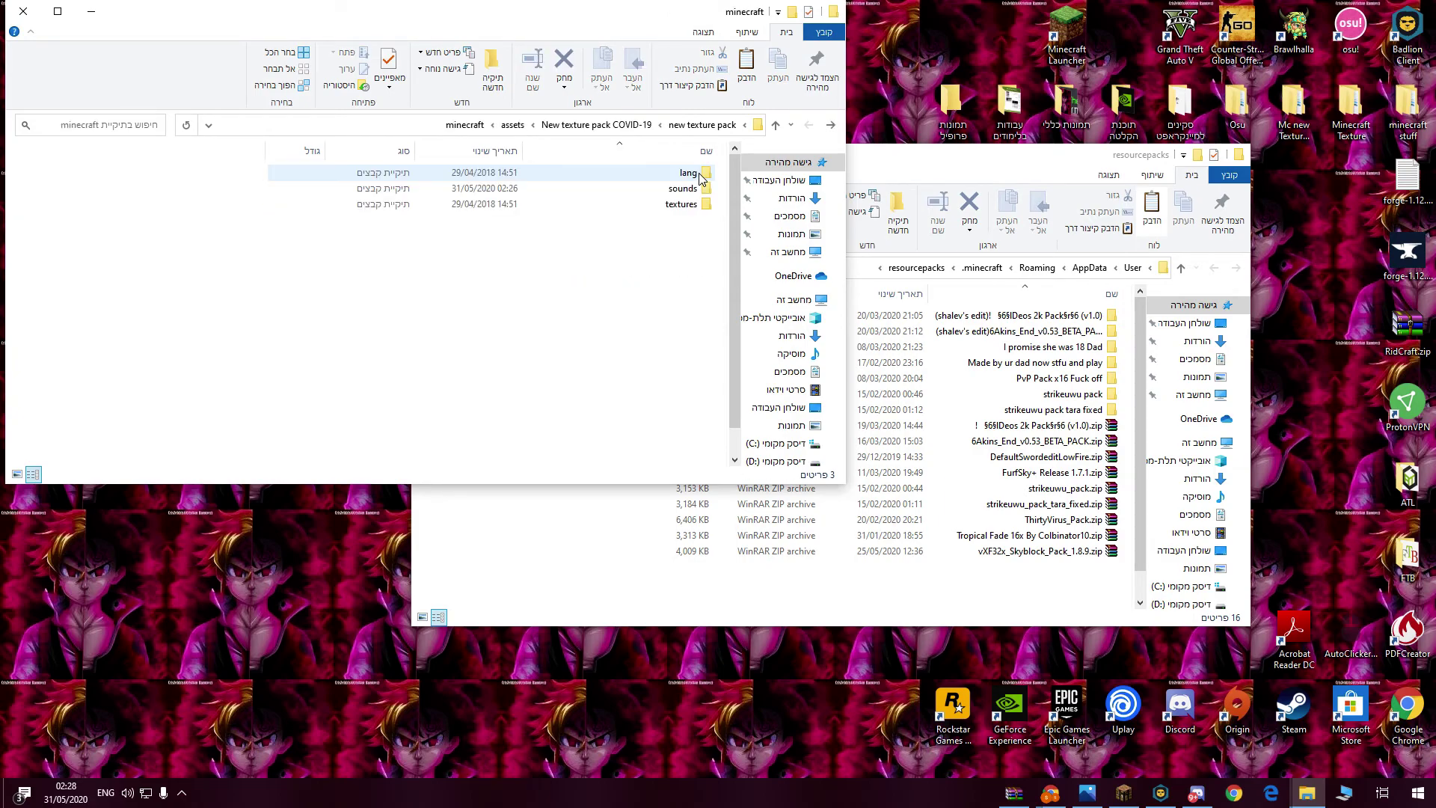
{"action": "double_click", "coordinate": [702, 203]}
{"action": "double_click", "coordinate": [538, 252]}
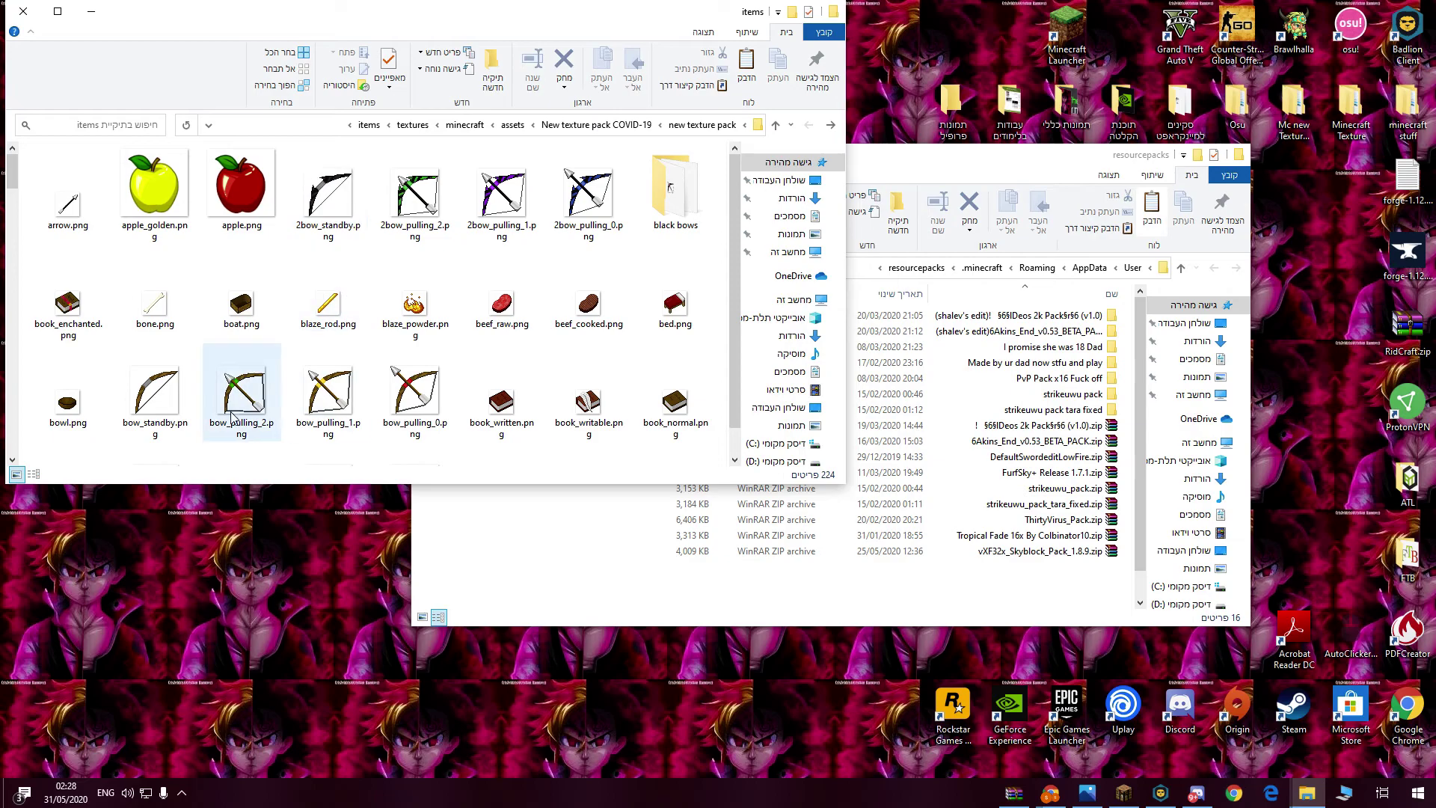
- Permanently delete blaze_powder.png, bow_standby.png, bow_pulling_0, 1 and 2, and diamond_sword.png from the new pack's items folder
{"action": "left_click_drag", "start_coordinate": [110, 343], "coordinate": [320, 391]}
{"action": "left_click", "coordinate": [398, 323], "text": "ctrl"}
{"action": "left_click", "coordinate": [415, 396], "text": "ctrl"}
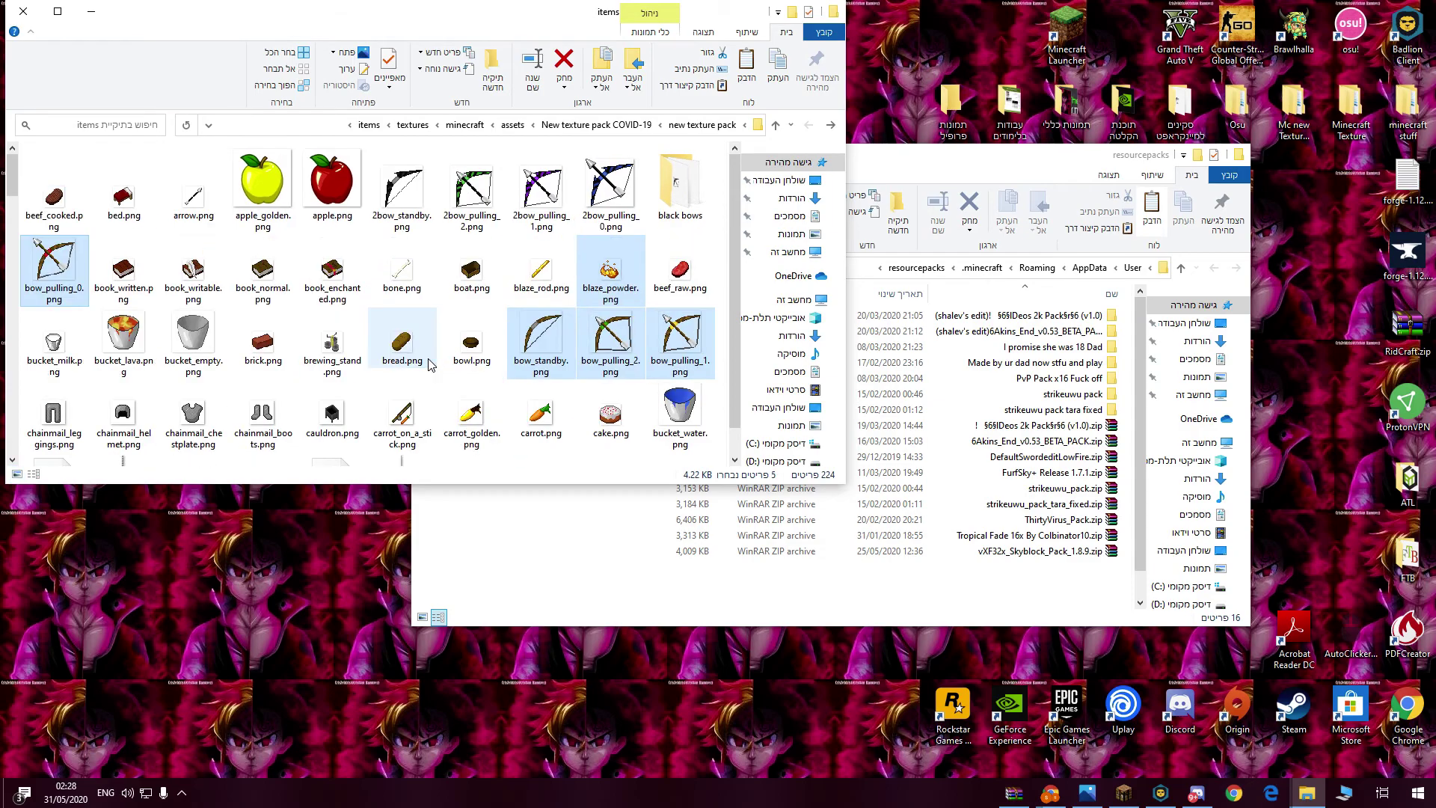
{"action": "scroll", "coordinate": [354, 339], "scroll_direction": "down", "scroll_amount": 5}
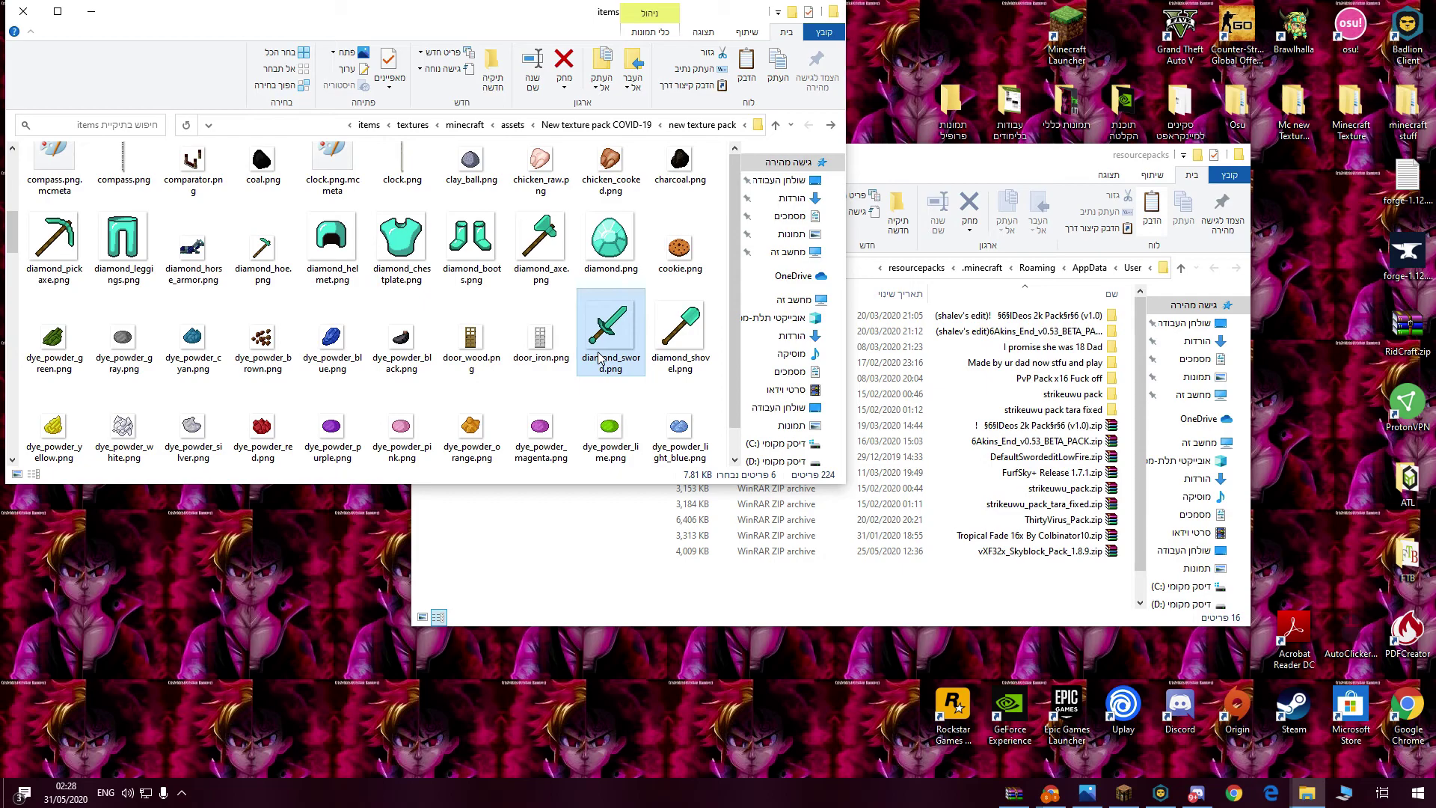
{"action": "key", "text": "shift+Delete"}
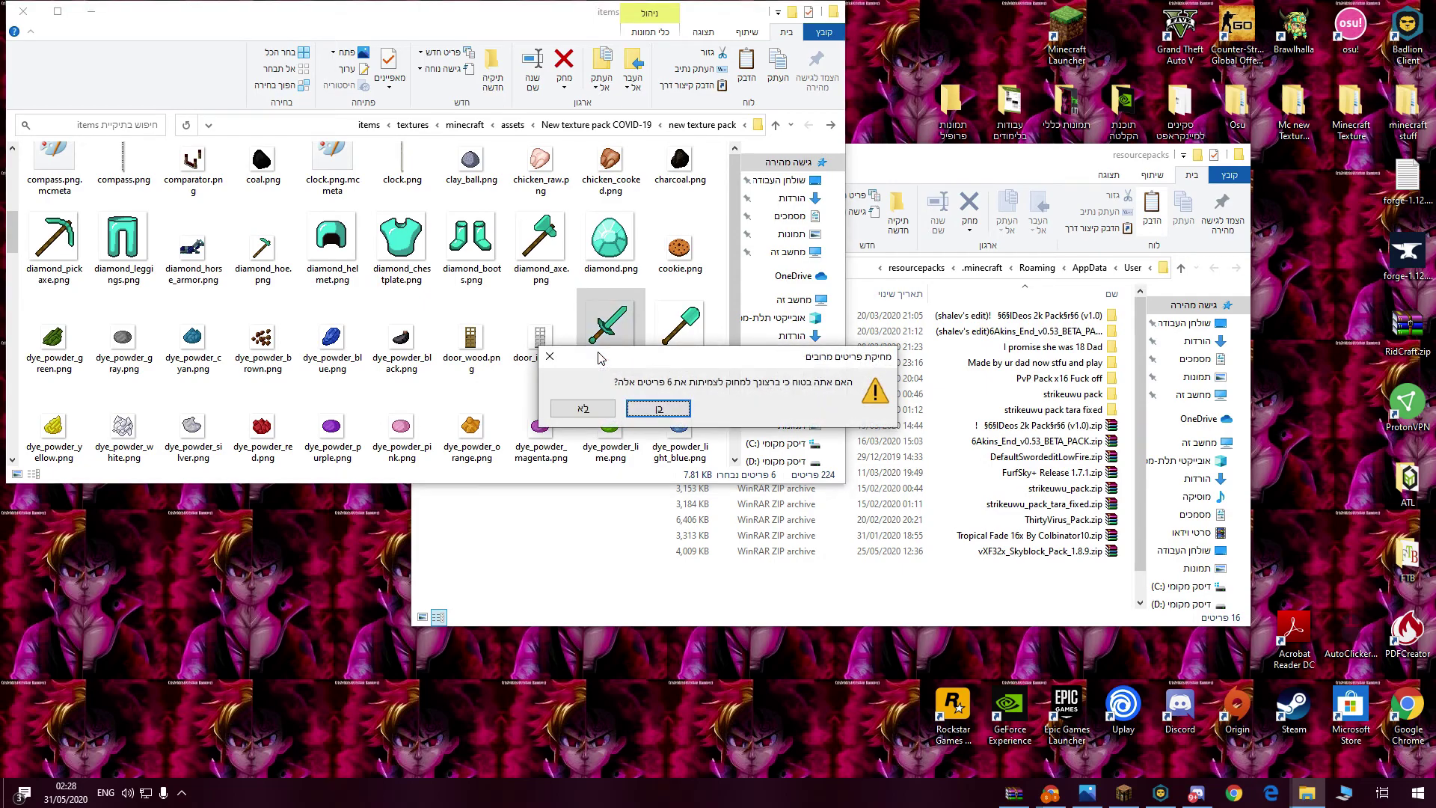
{"action": "key", "text": "Return"}
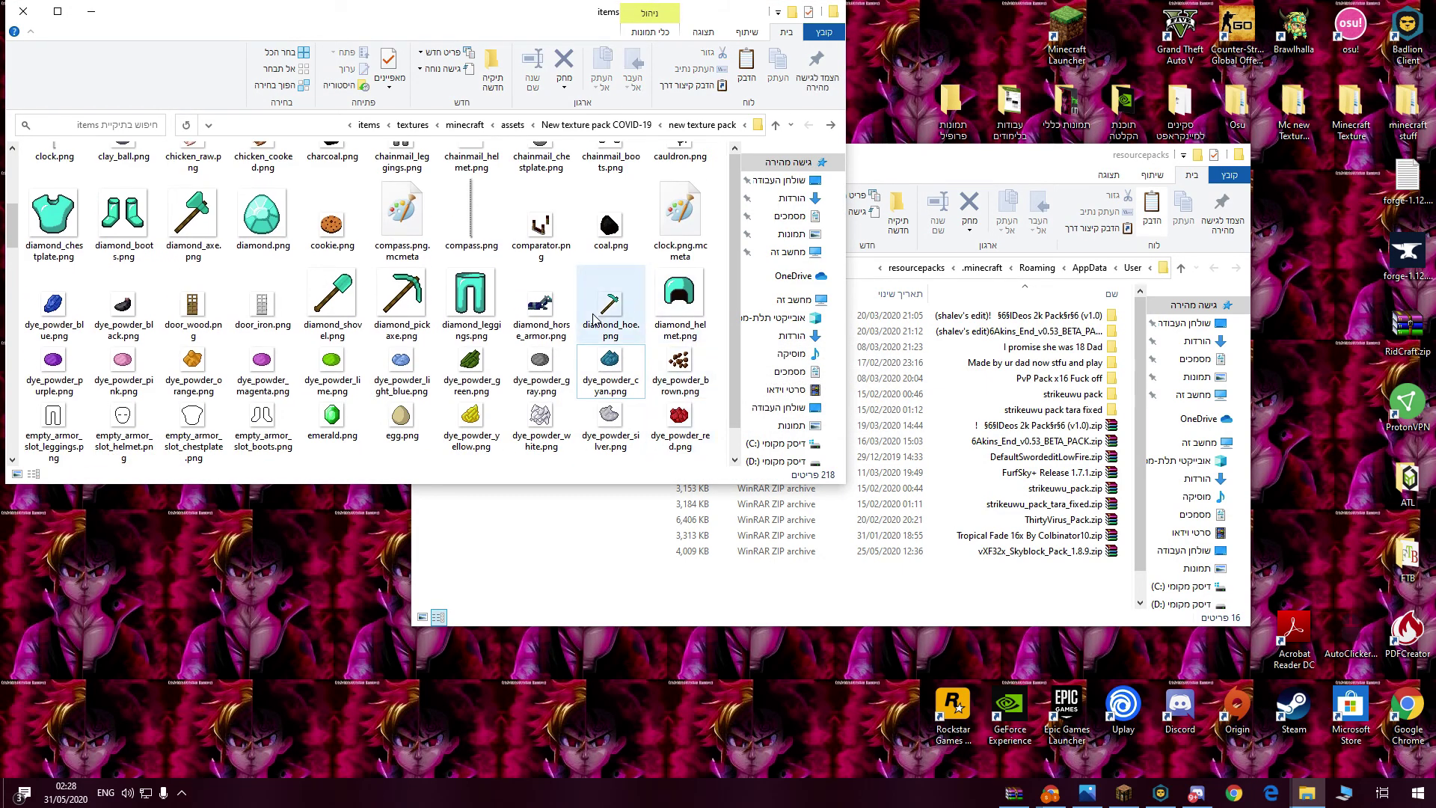
- Paste the copied Deos bow, blaze powder and diamond sword files into the new pack's items folder and check them
{"action": "key", "text": "ctrl+v"}
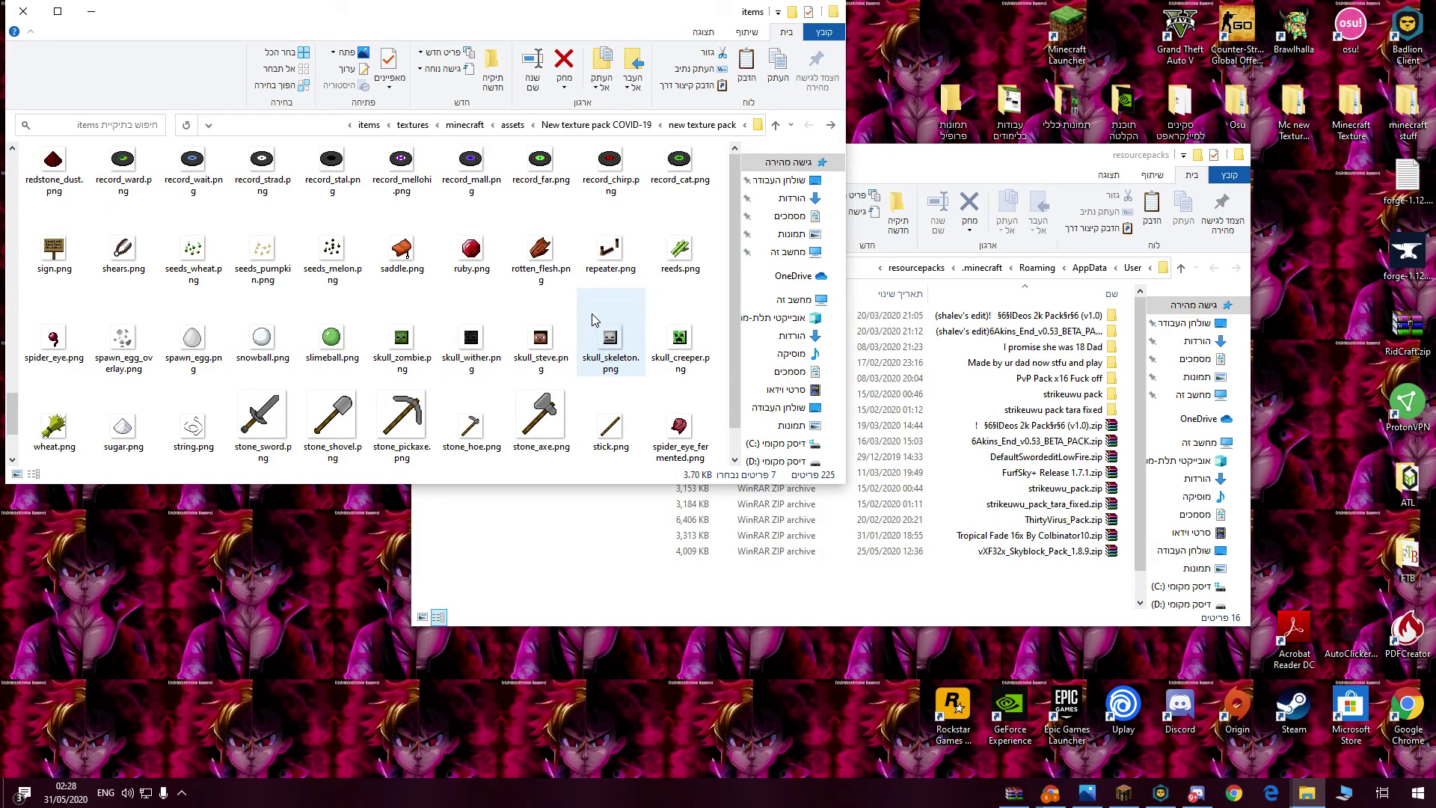
{"action": "scroll", "coordinate": [591, 312], "scroll_direction": "up", "scroll_amount": 15}
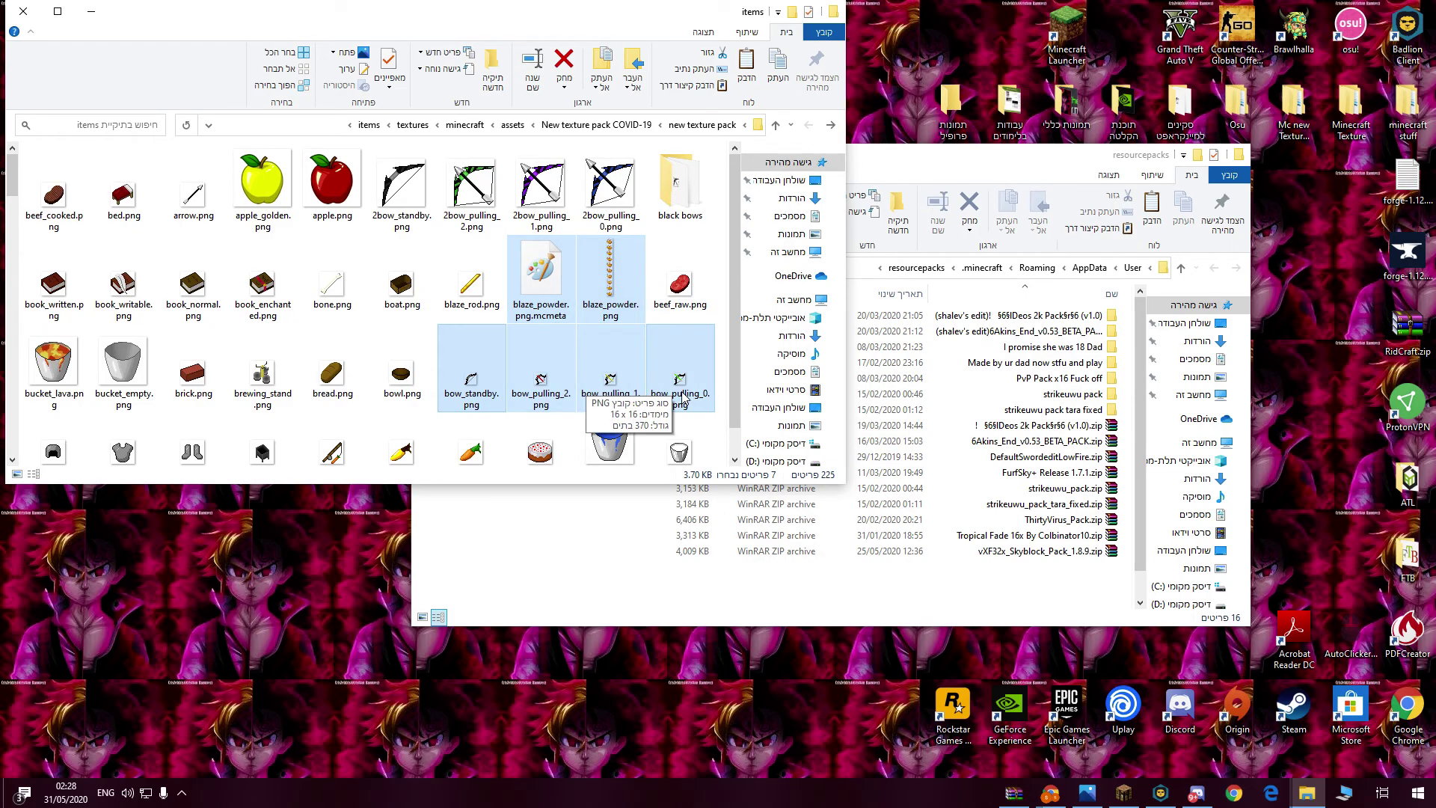
{"action": "scroll", "coordinate": [650, 359], "scroll_direction": "down", "scroll_amount": 5}
{"action": "scroll", "coordinate": [657, 360], "scroll_direction": "up", "scroll_amount": 5}
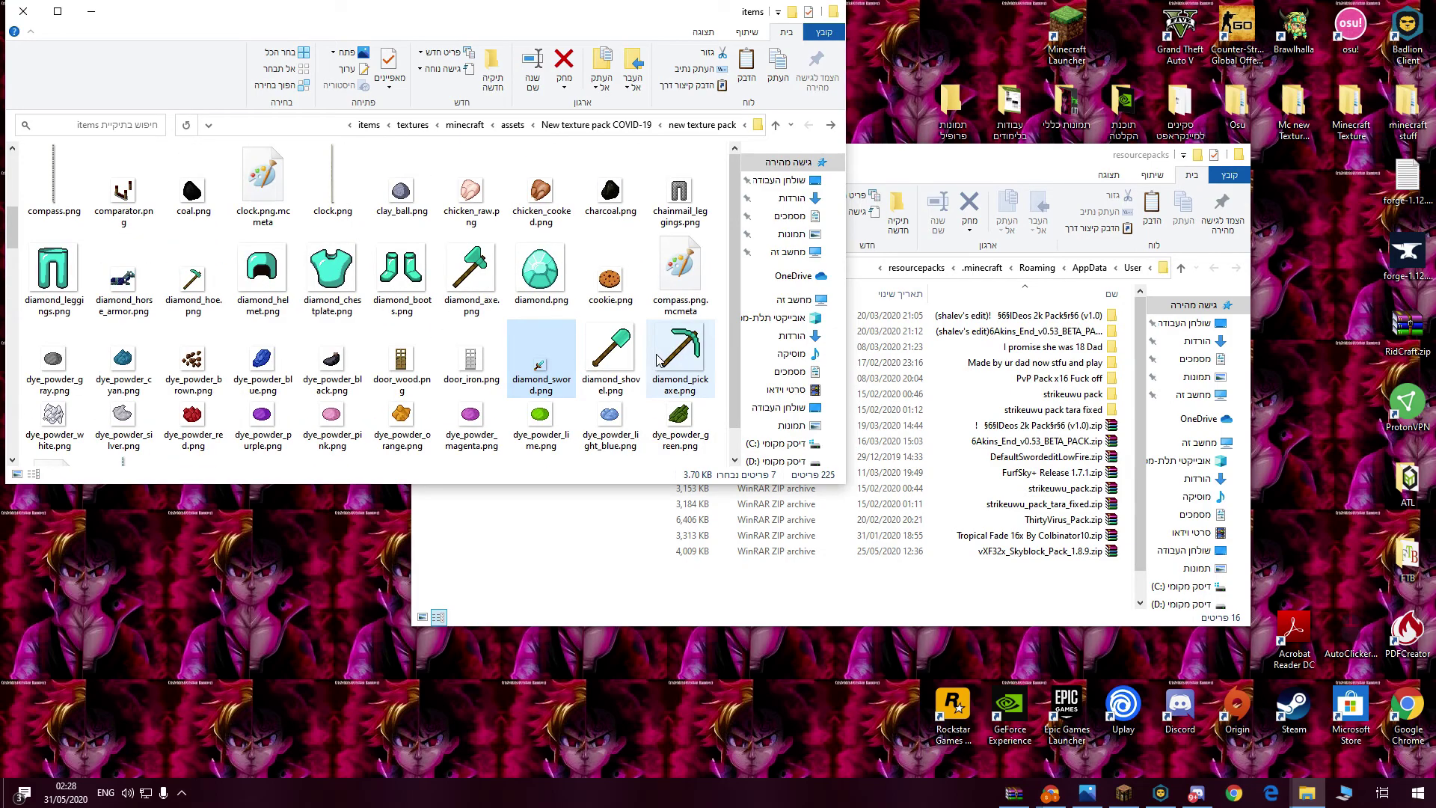
{"action": "scroll", "coordinate": [657, 360], "scroll_direction": "up", "scroll_amount": 2}
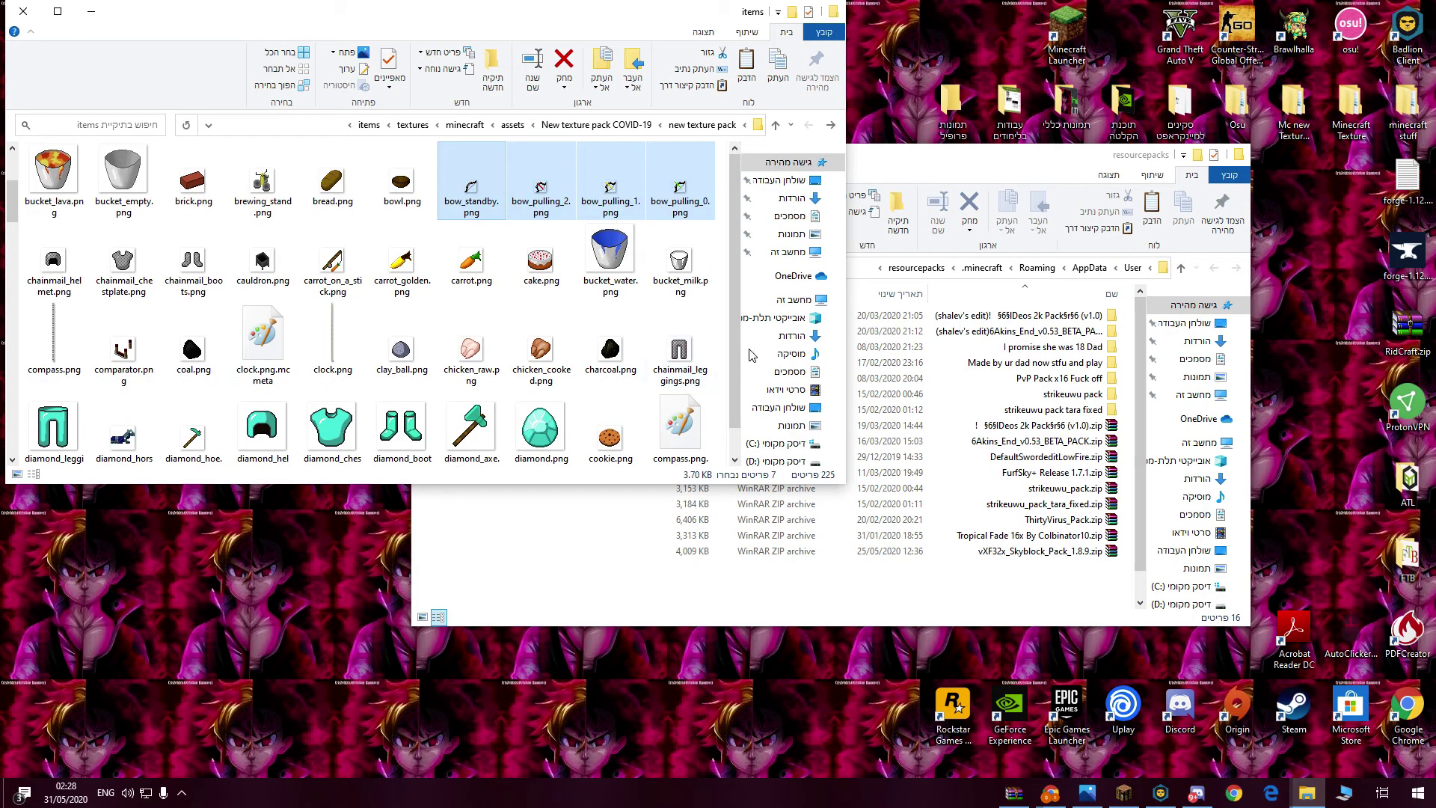
- Return to the new texture pack folder and open assets > minecraft of the Deos 2k Pack (v1.0) edit
{"action": "left_click", "coordinate": [1081, 240]}
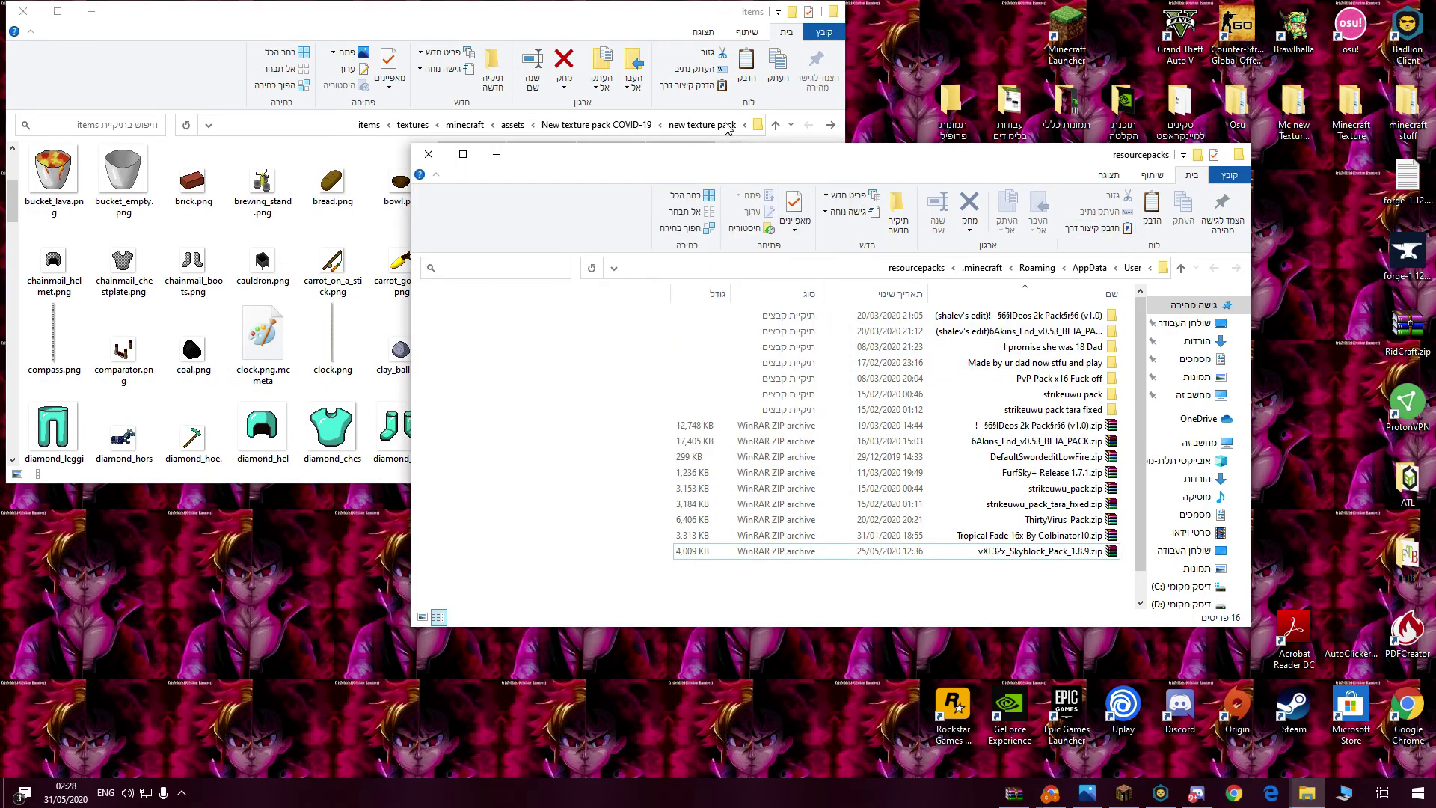
{"action": "left_click", "coordinate": [344, 41]}
{"action": "key", "text": "alt+Up"}
{"action": "key", "text": "alt+Up"}
{"action": "key", "text": "alt+Up"}
{"action": "key", "text": "alt+Up"}
{"action": "key", "text": "alt+Up"}
{"action": "double_click", "coordinate": [695, 173]}
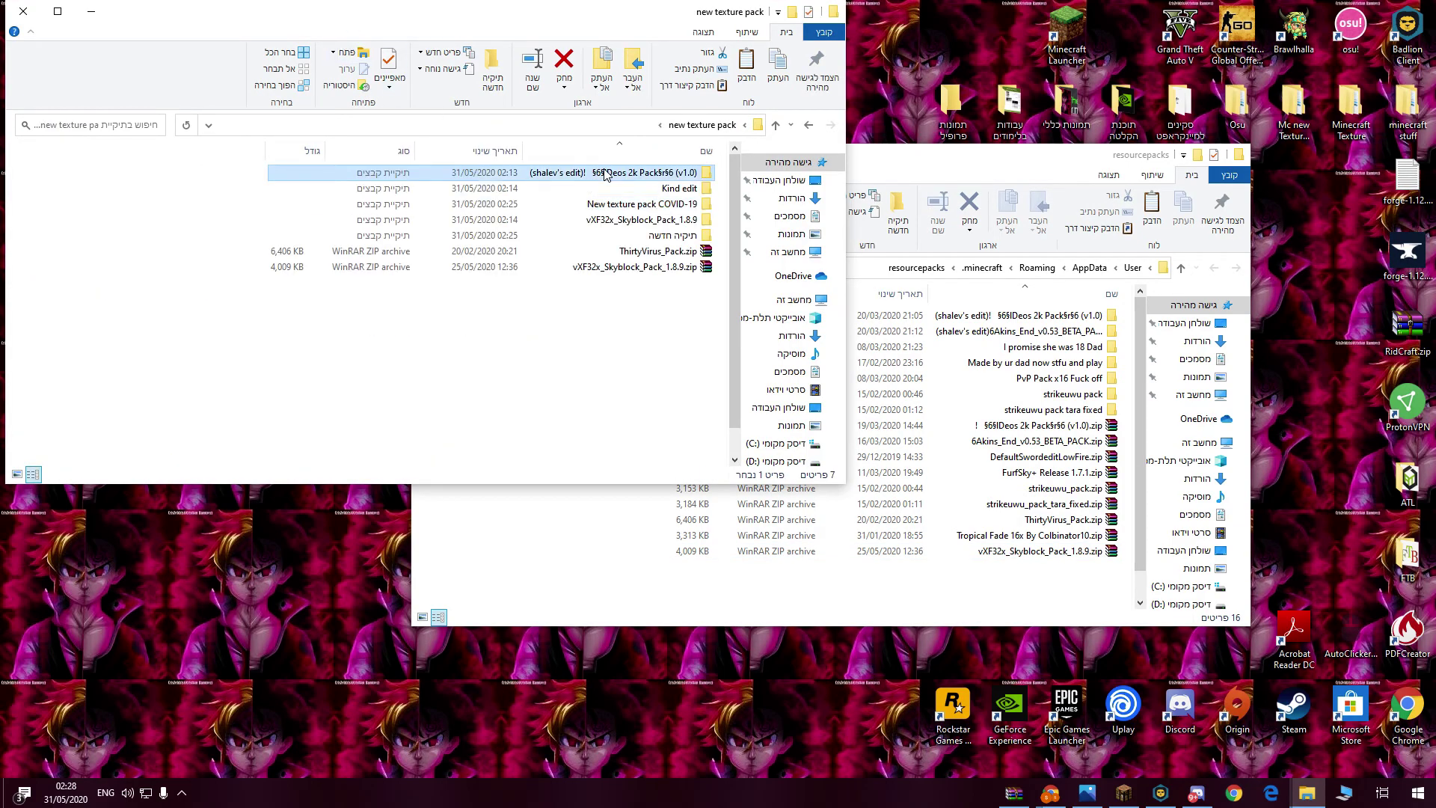
{"action": "double_click", "coordinate": [689, 233]}
{"action": "left_click", "coordinate": [699, 178]}
{"action": "double_click", "coordinate": [699, 176]}
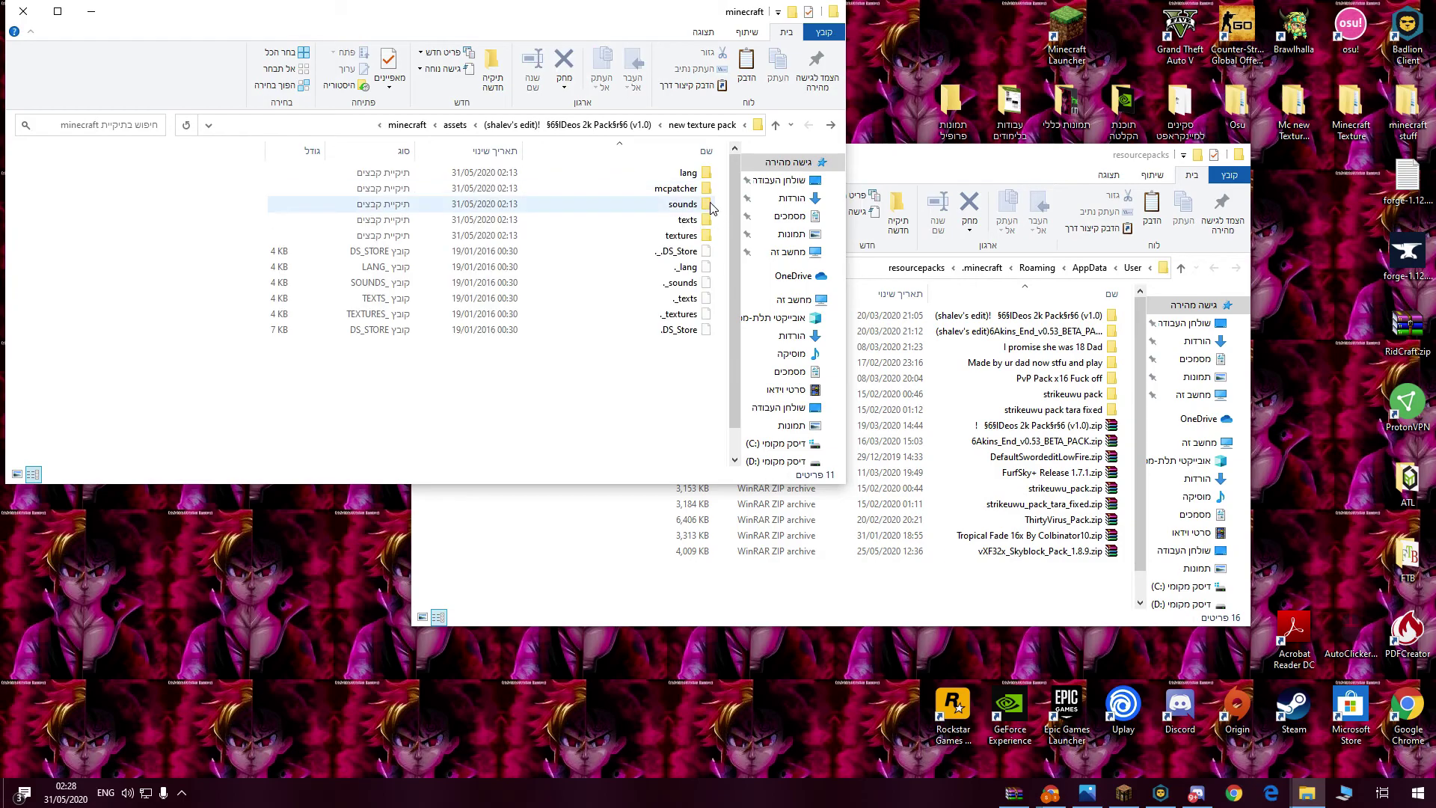
- Copy diamond_sword.png from textures > items of the Deos 2k Pack edit and return to the new texture pack folder
{"action": "double_click", "coordinate": [701, 253]}
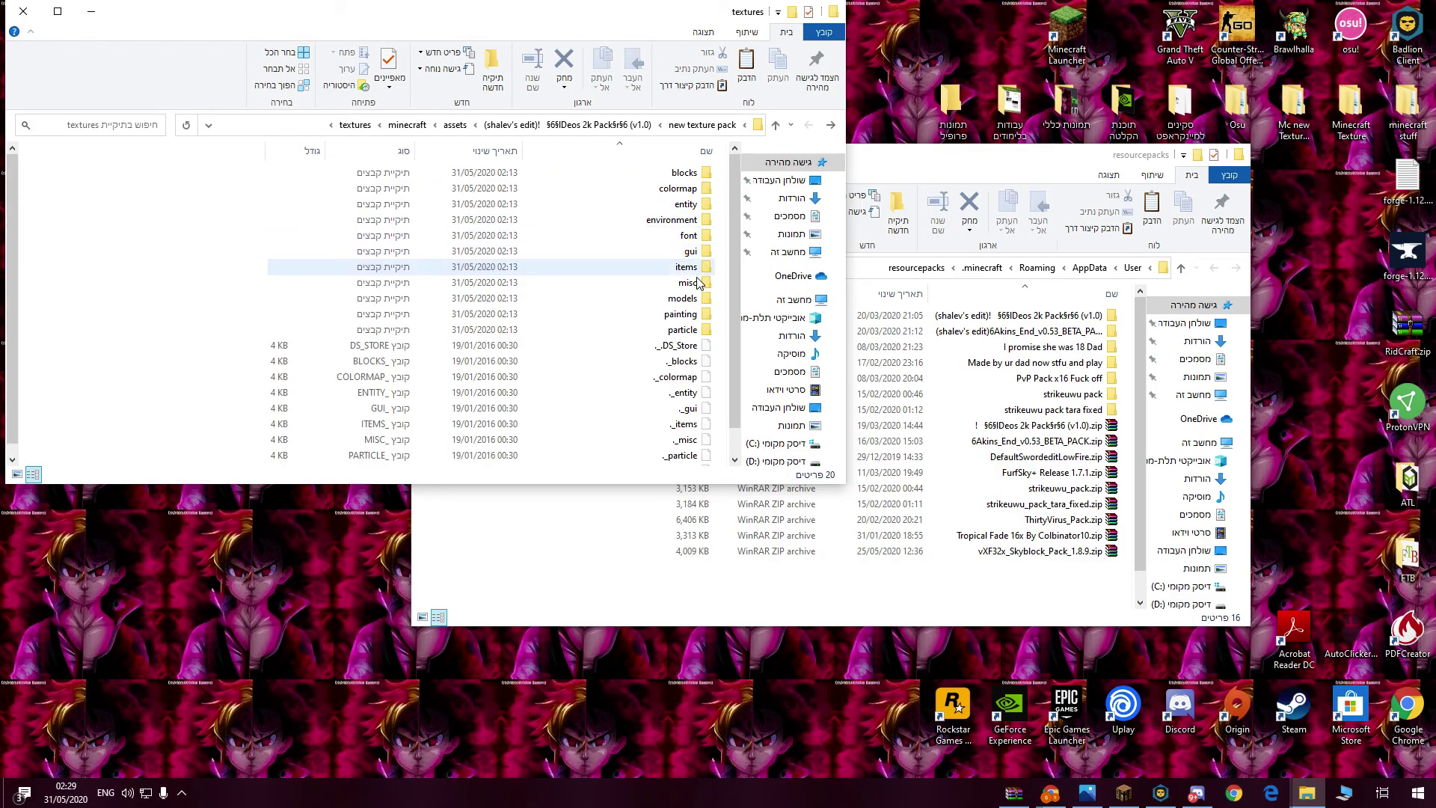
{"action": "double_click", "coordinate": [700, 267]}
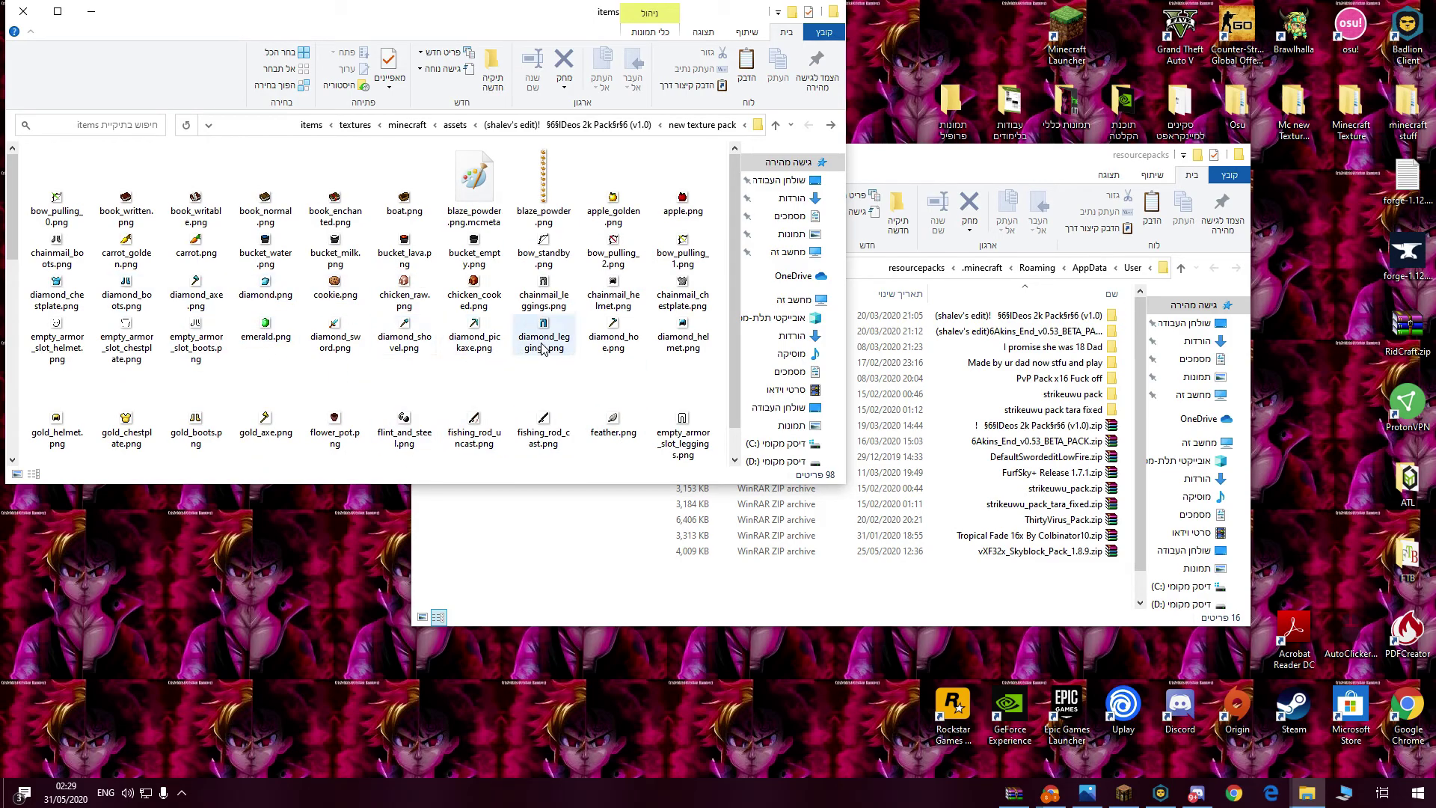
{"action": "left_click", "coordinate": [343, 338]}
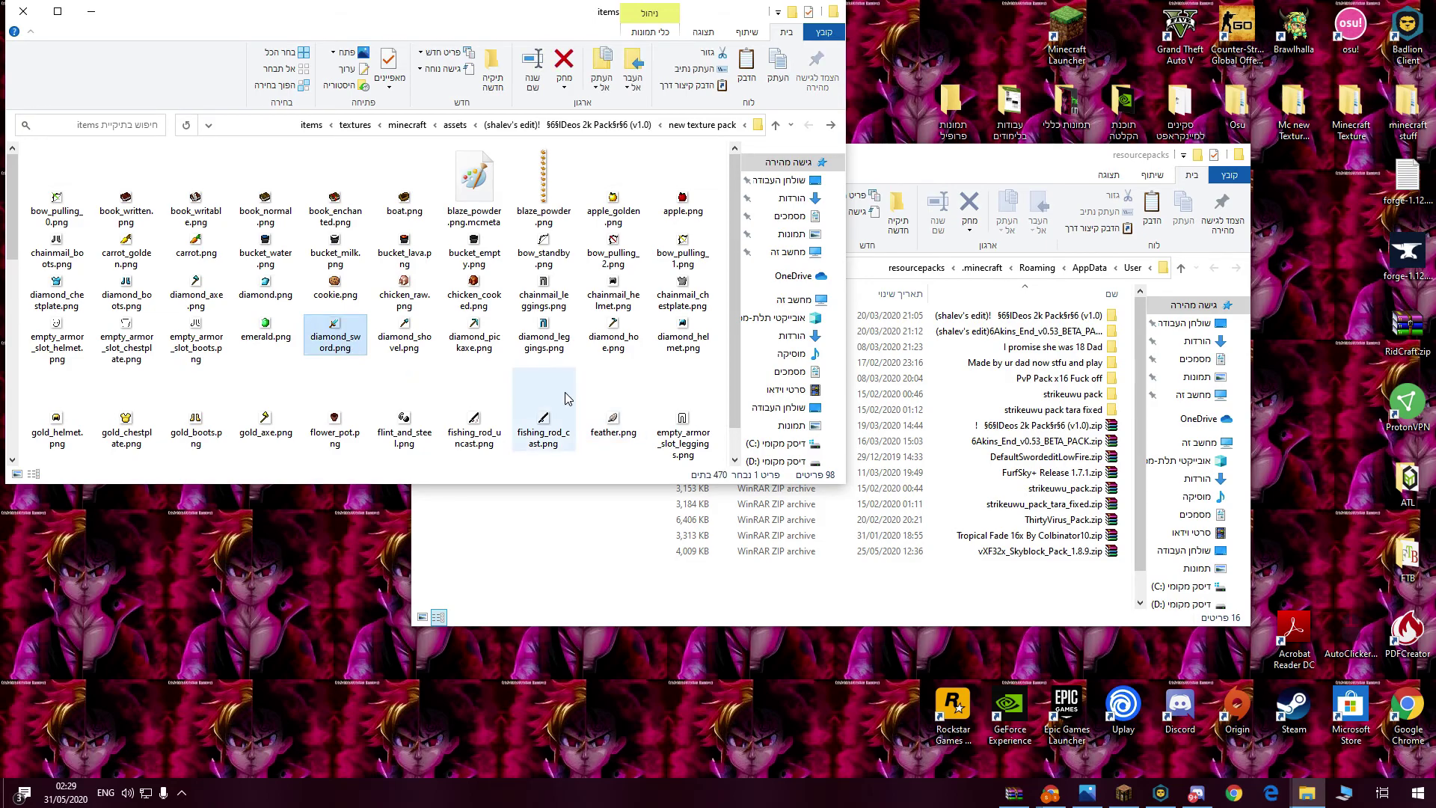
{"action": "key", "text": "BackSpace"}
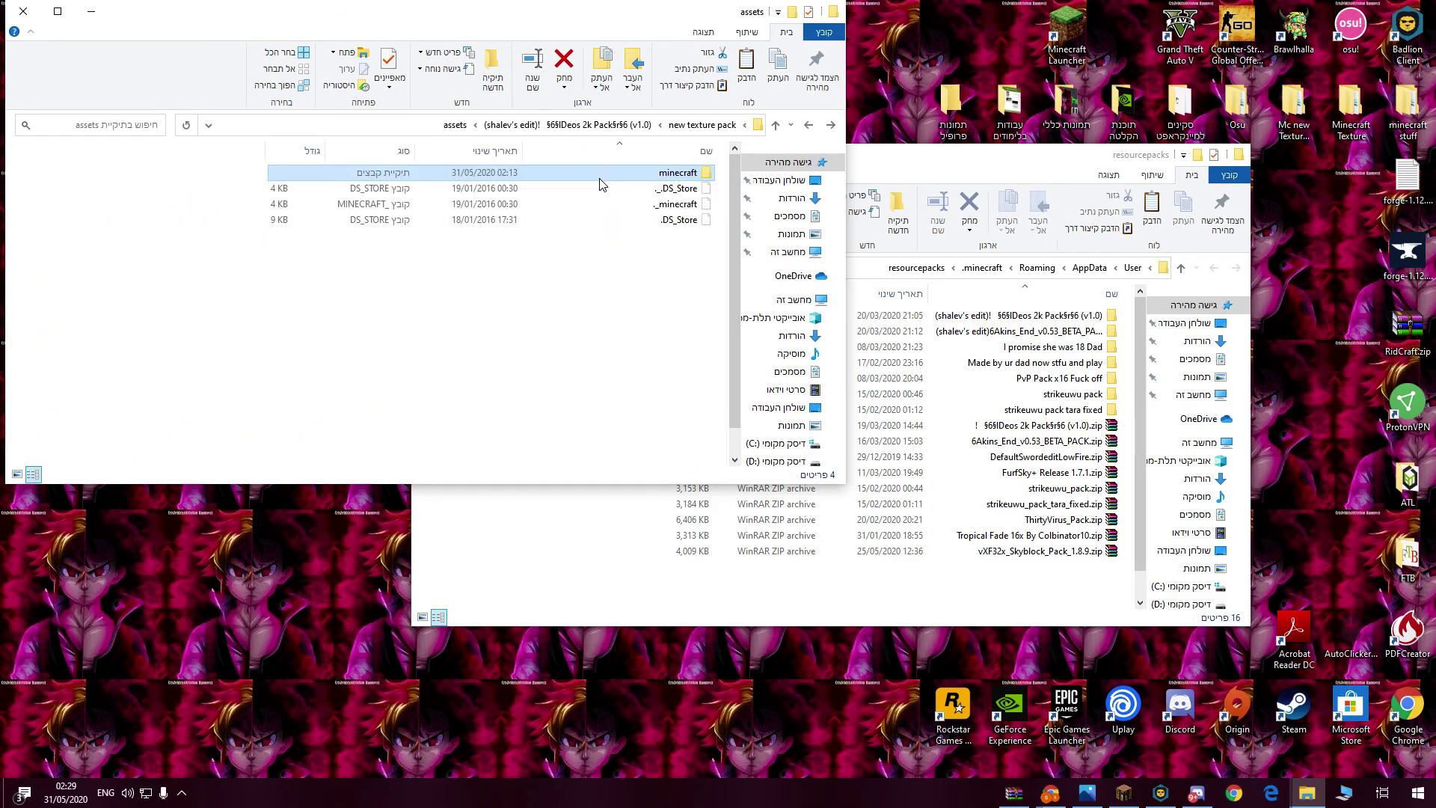
{"action": "key", "text": "alt+Up"}
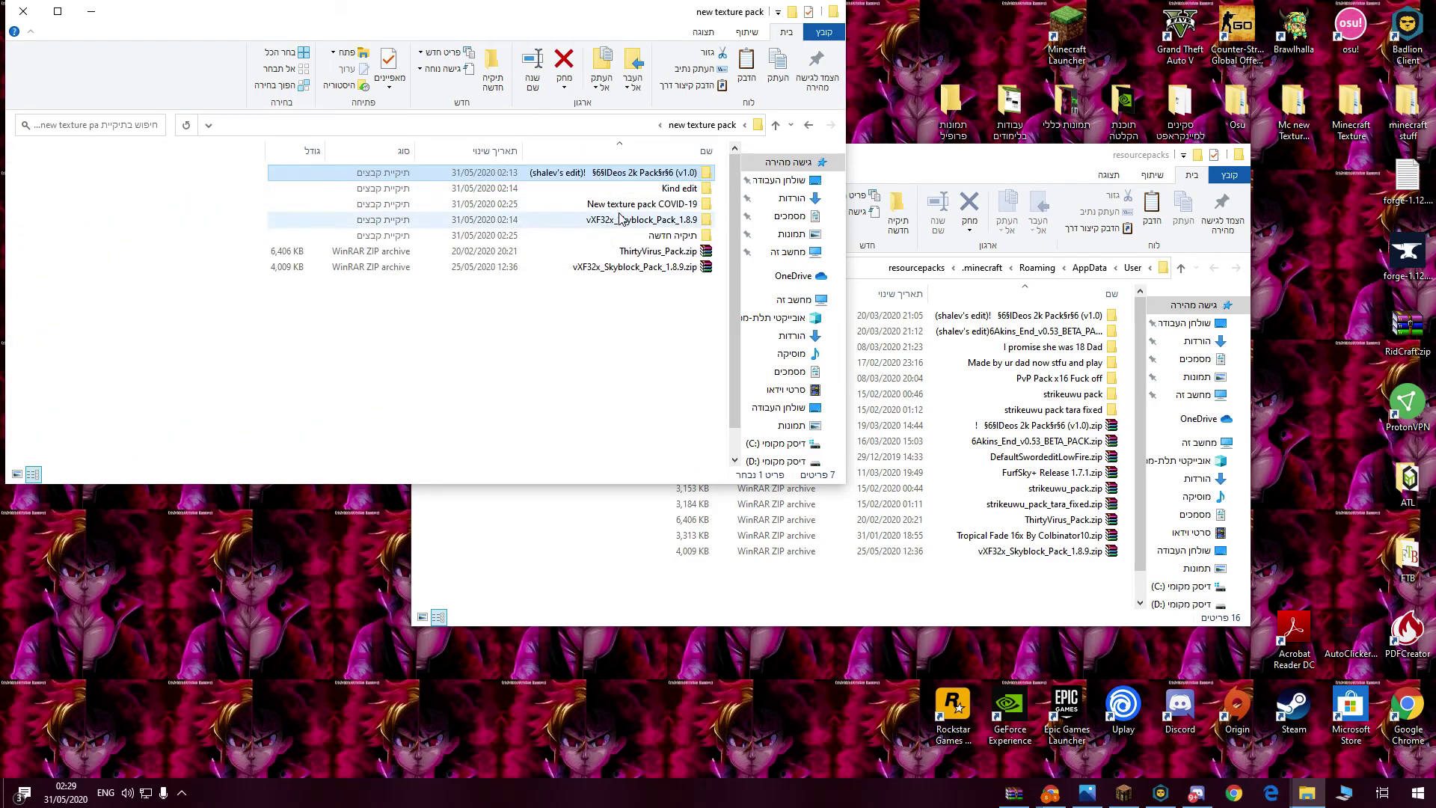
- Open assets > minecraft > textures > items of New texture pack COVID-19 and try to paste the copied diamond_sword.png there
{"action": "left_click", "coordinate": [620, 209]}
{"action": "double_click", "coordinate": [620, 210]}
{"action": "double_click", "coordinate": [675, 173]}
{"action": "double_click", "coordinate": [673, 173]}
{"action": "double_click", "coordinate": [679, 204]}
{"action": "left_click", "coordinate": [694, 252]}
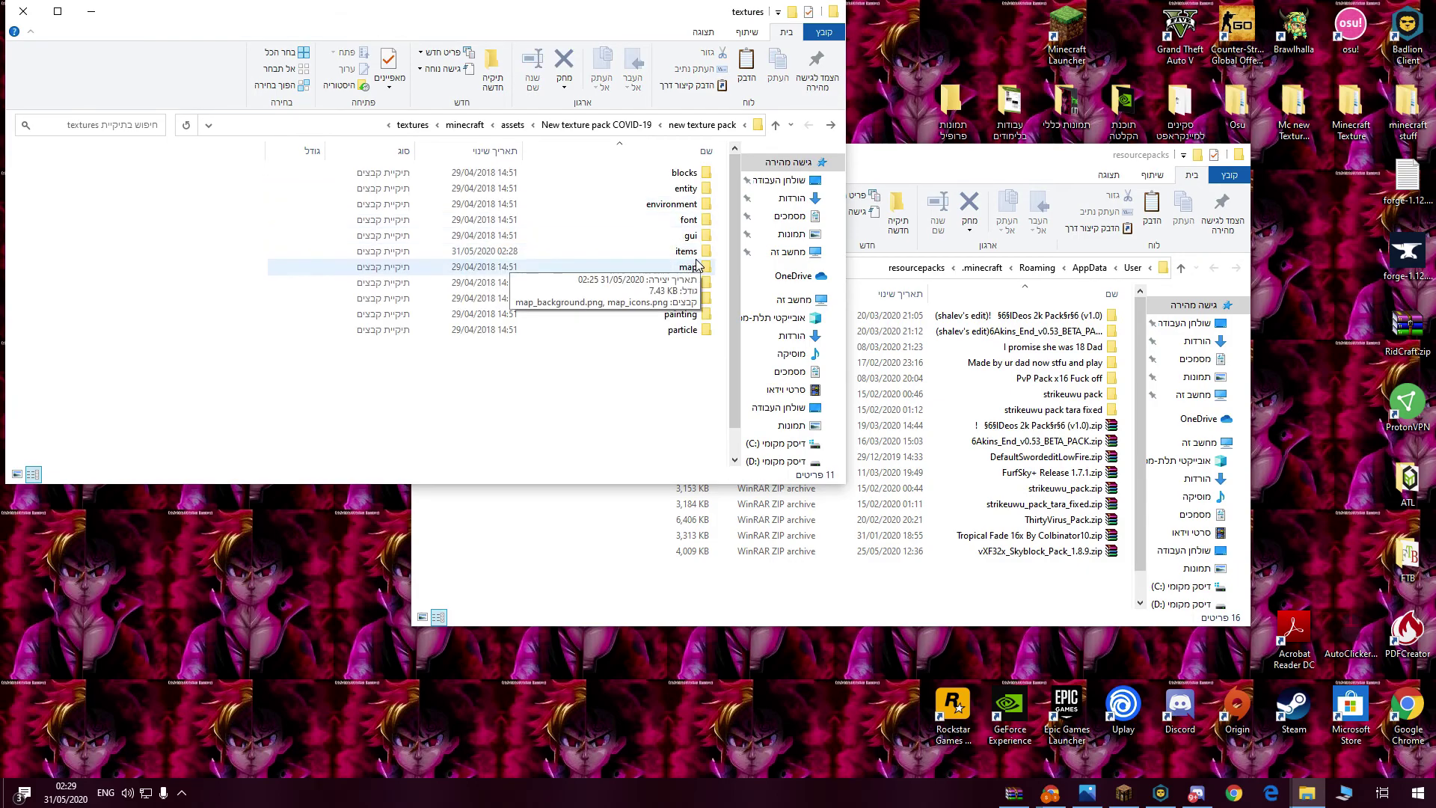
{"action": "double_click", "coordinate": [697, 255]}
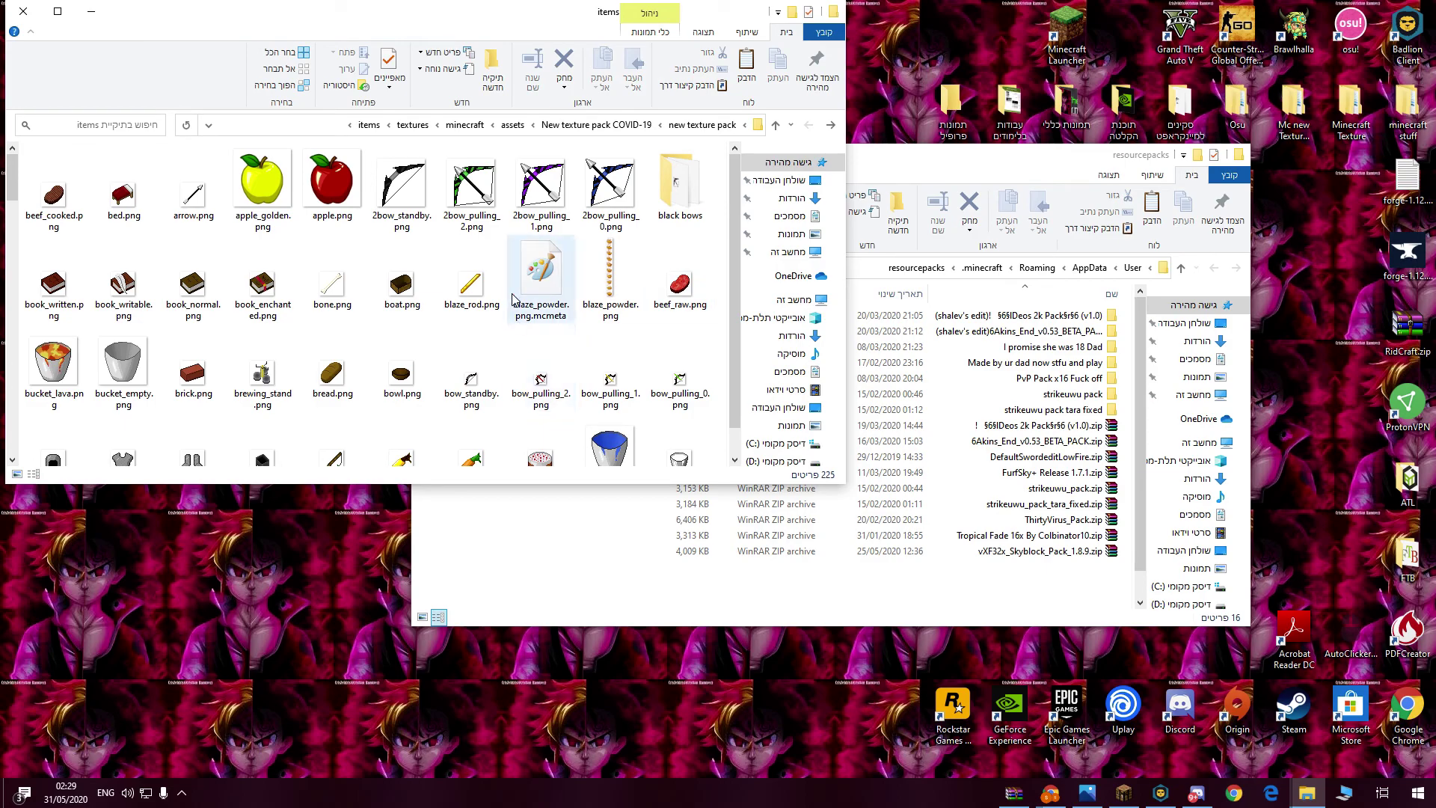
{"action": "key", "text": "ctrl+v"}
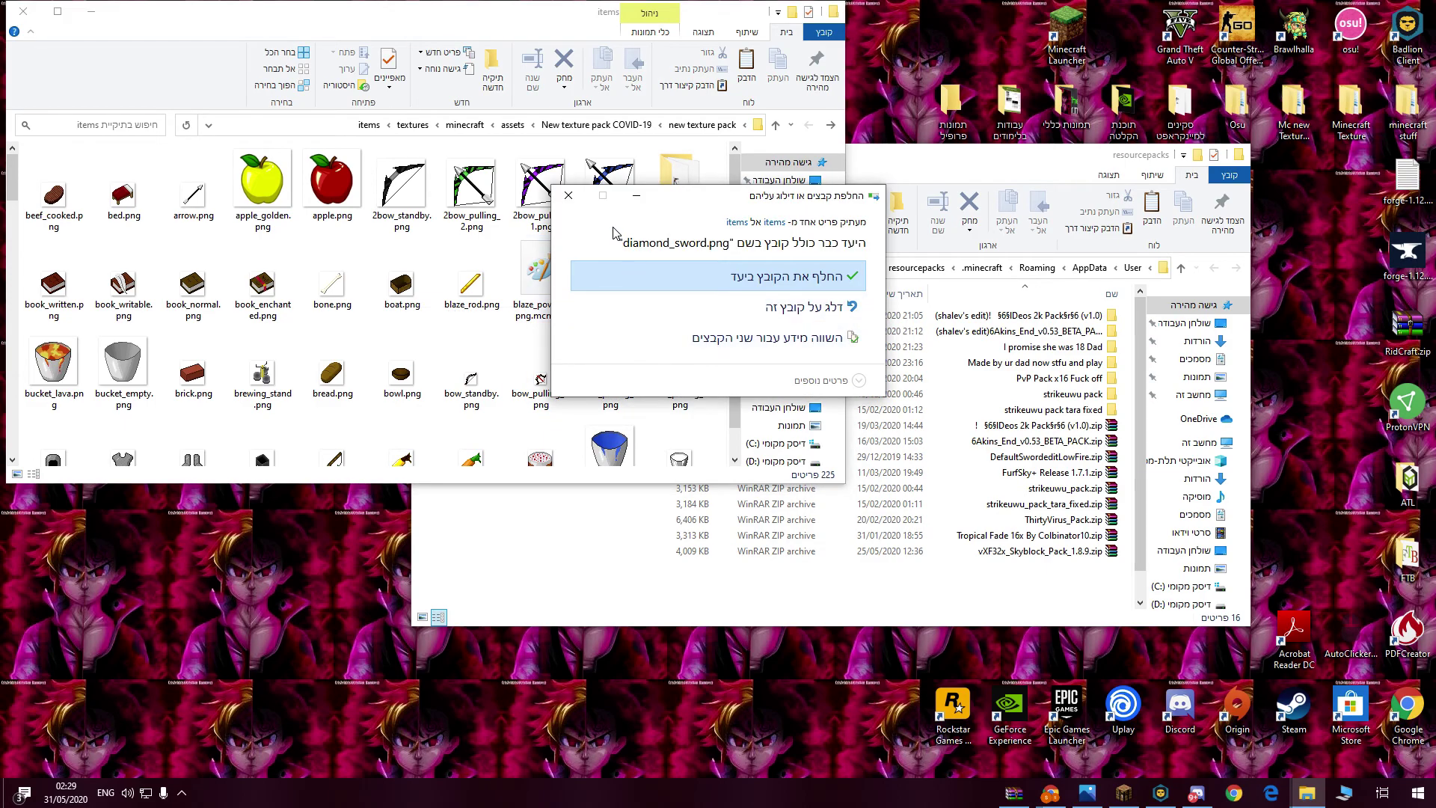
{"action": "left_click", "coordinate": [568, 196]}
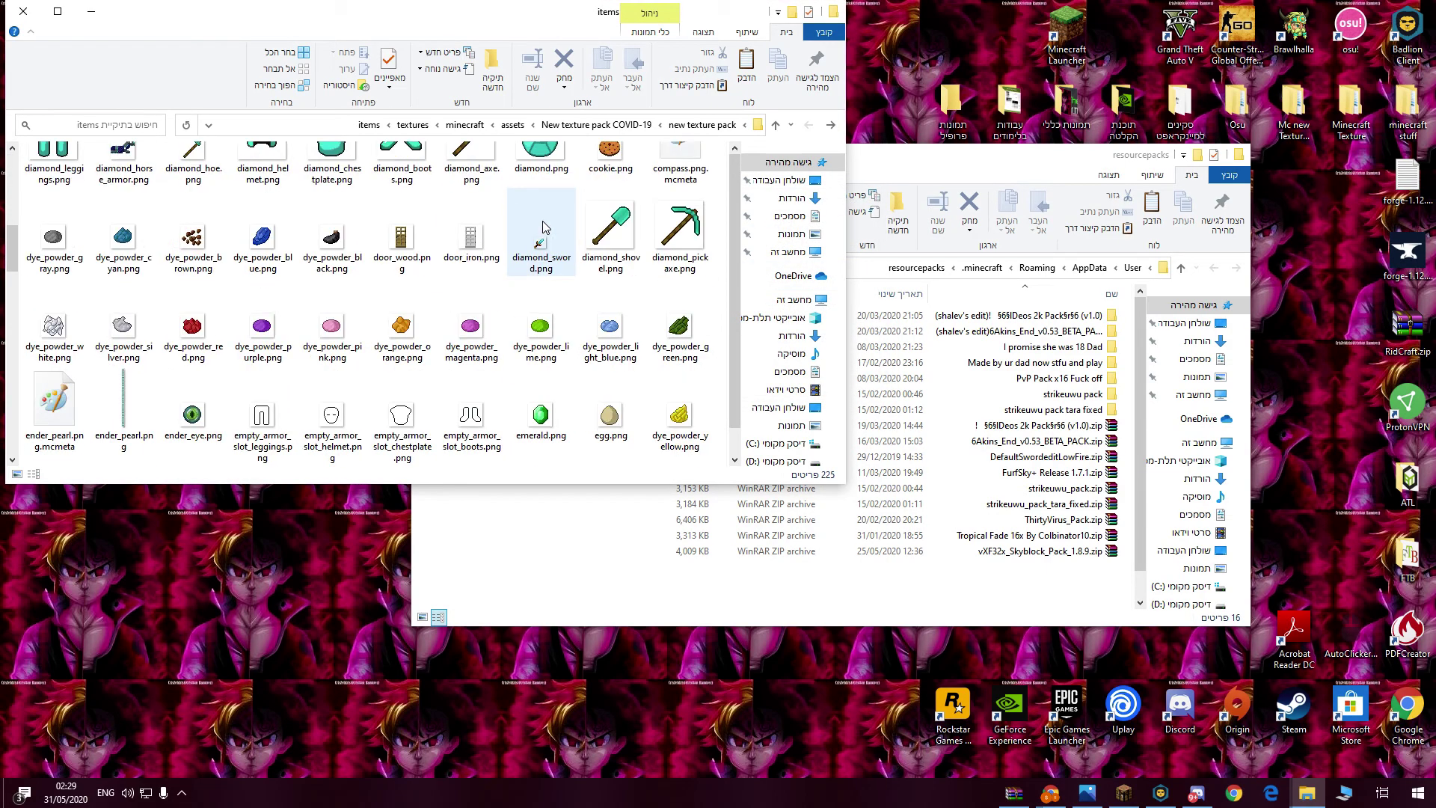
- Look through all item textures in the new pack's items folder
{"action": "scroll", "coordinate": [524, 284], "scroll_direction": "up", "scroll_amount": 4}
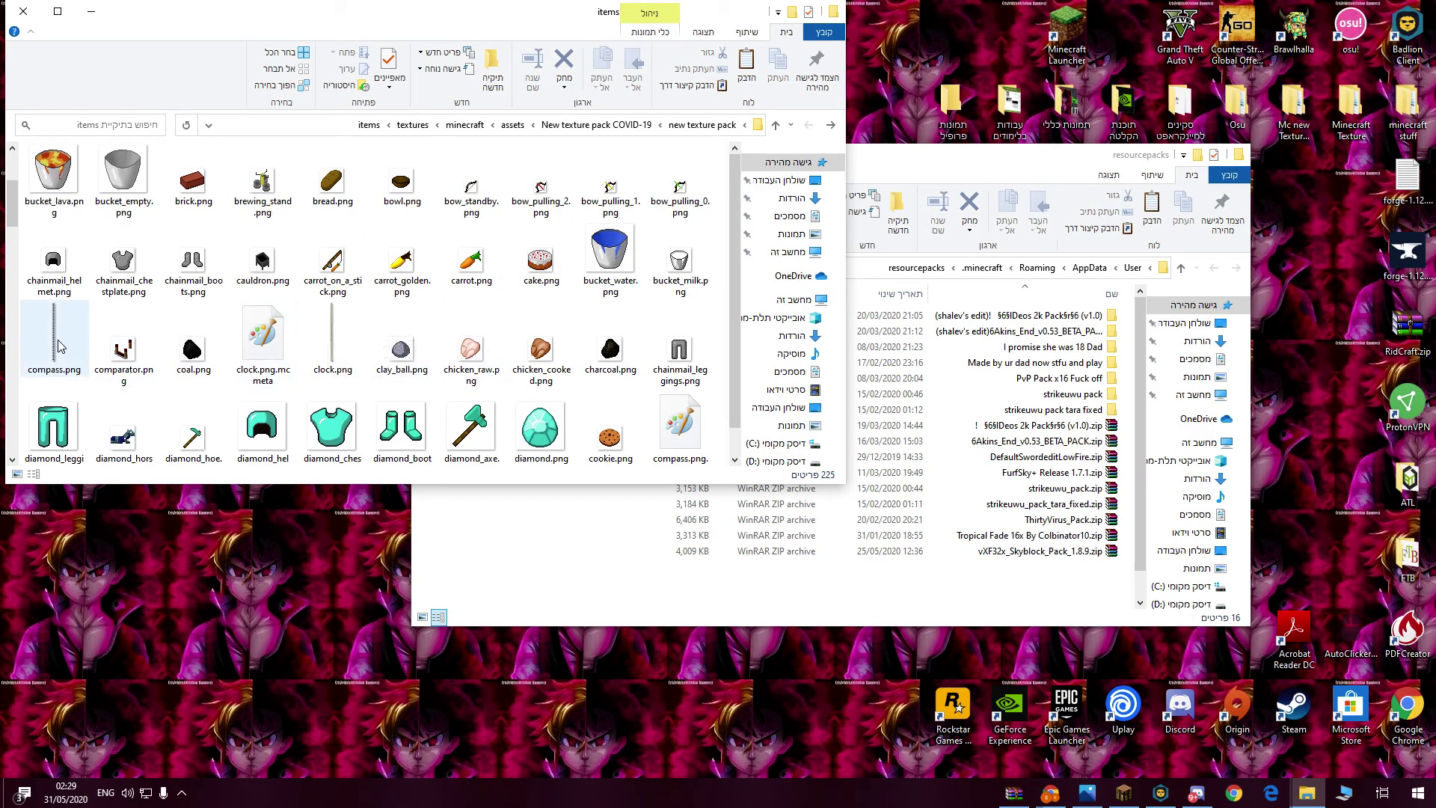
{"action": "scroll", "coordinate": [226, 299], "scroll_direction": "up", "scroll_amount": 3}
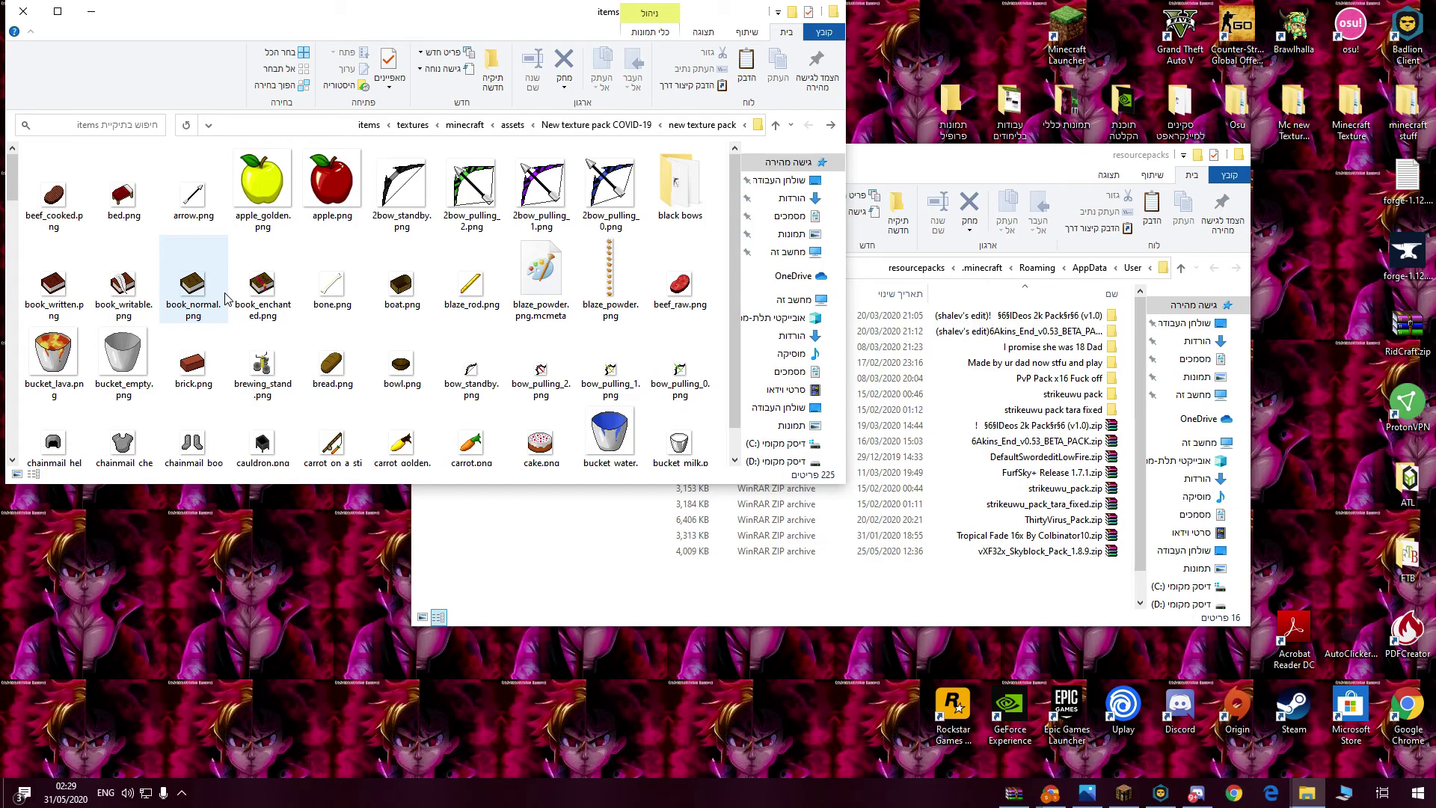
{"action": "scroll", "coordinate": [227, 299], "scroll_direction": "down", "scroll_amount": 15}
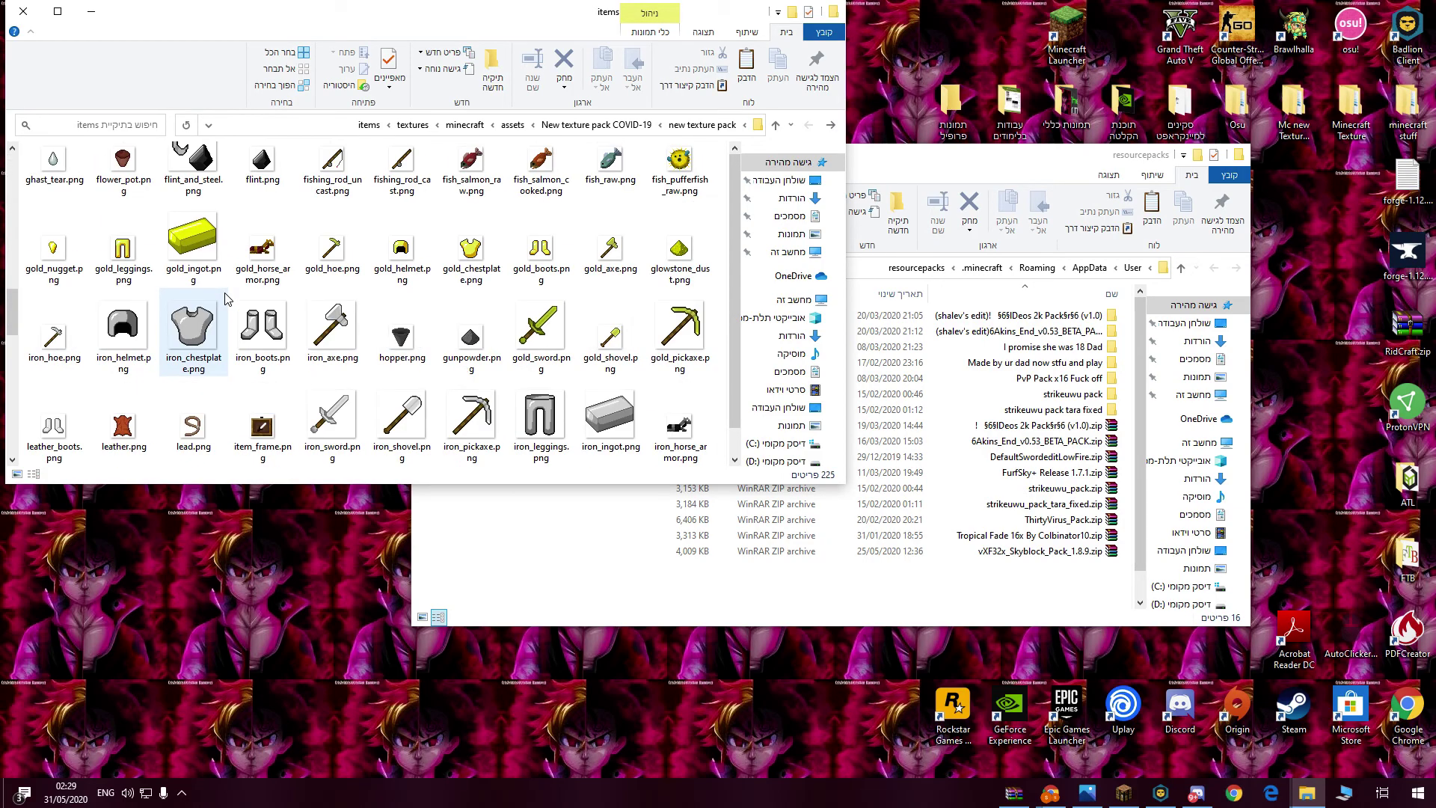
{"action": "scroll", "coordinate": [226, 299], "scroll_direction": "down", "scroll_amount": 20}
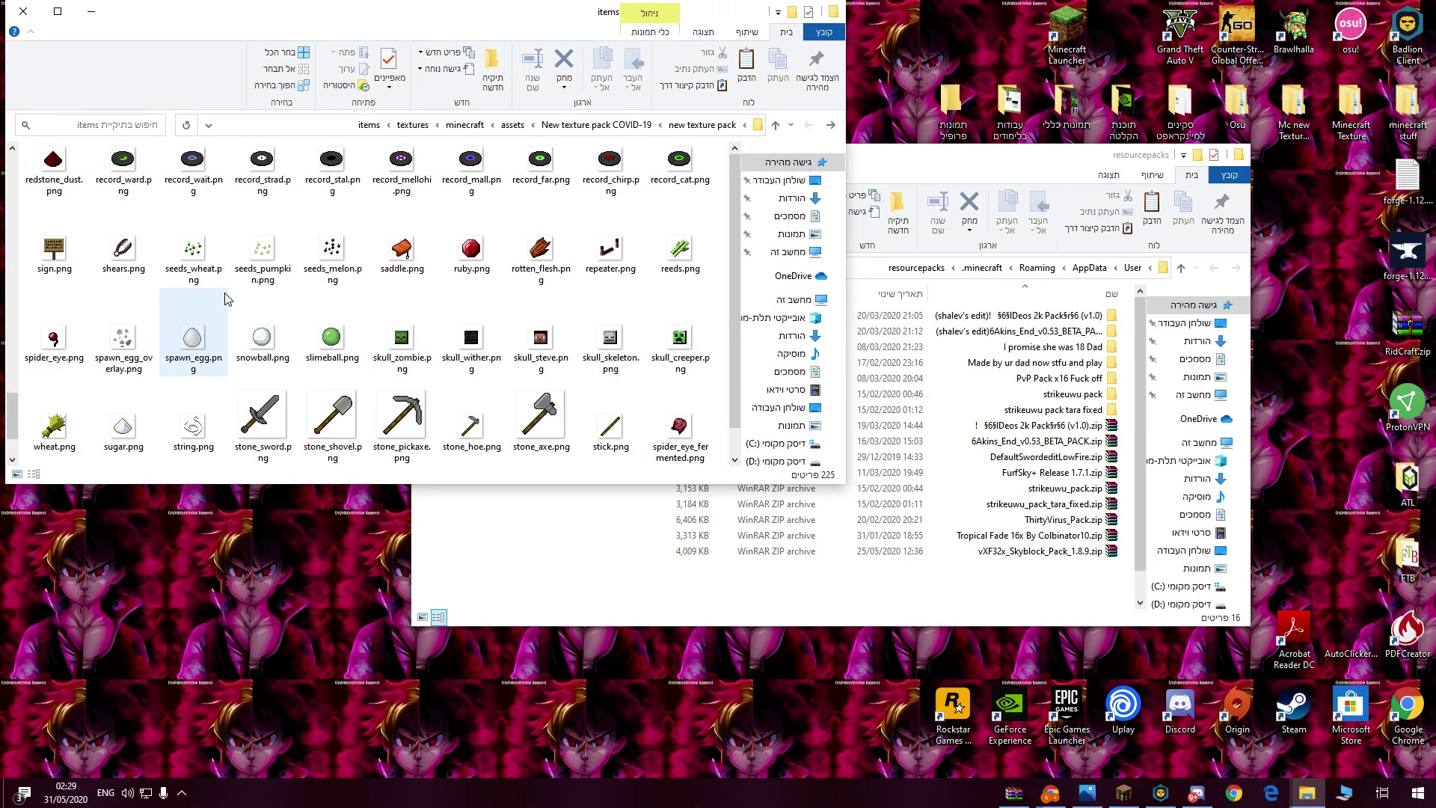
{"action": "scroll", "coordinate": [225, 298], "scroll_direction": "up", "scroll_amount": 20}
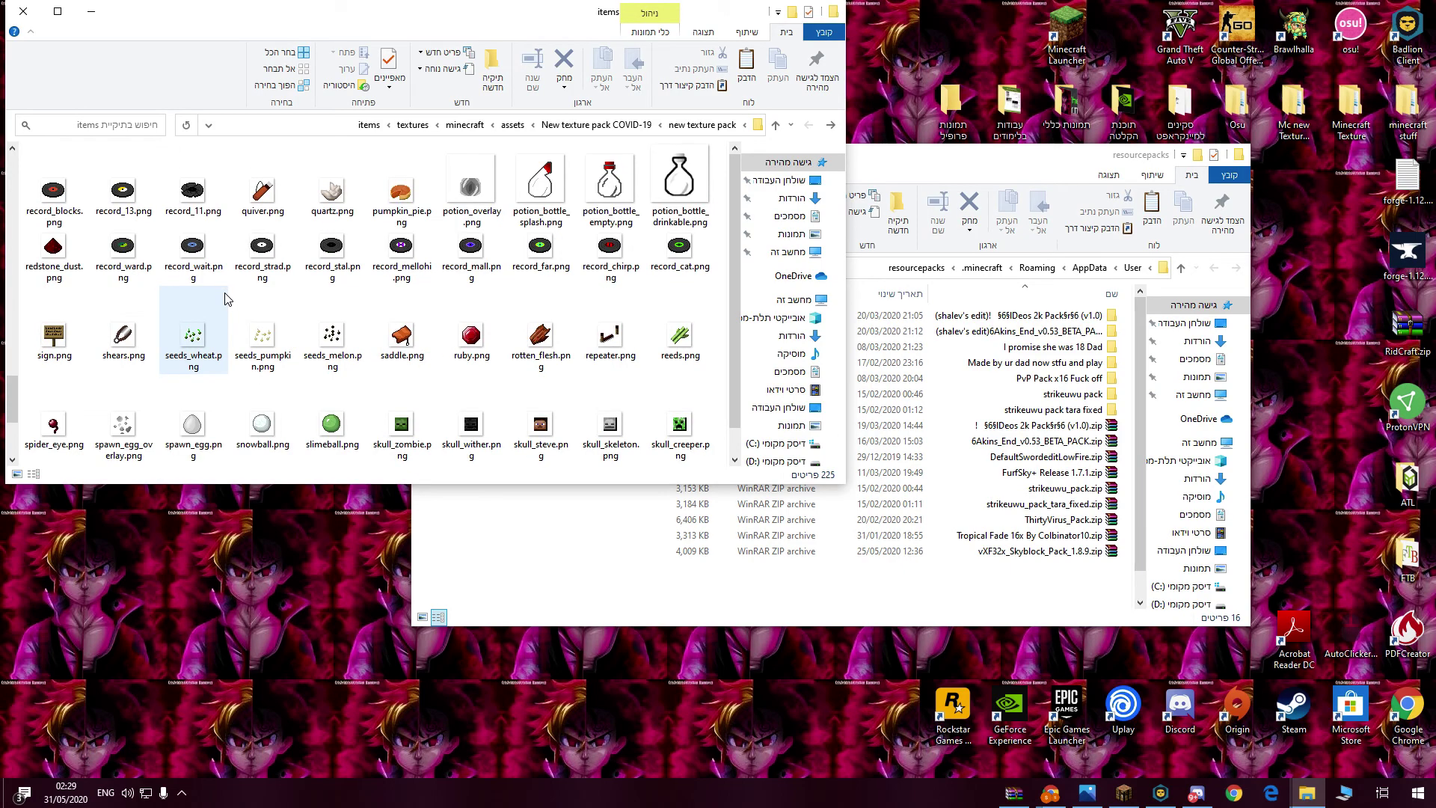
{"action": "scroll", "coordinate": [225, 299], "scroll_direction": "up", "scroll_amount": 3}
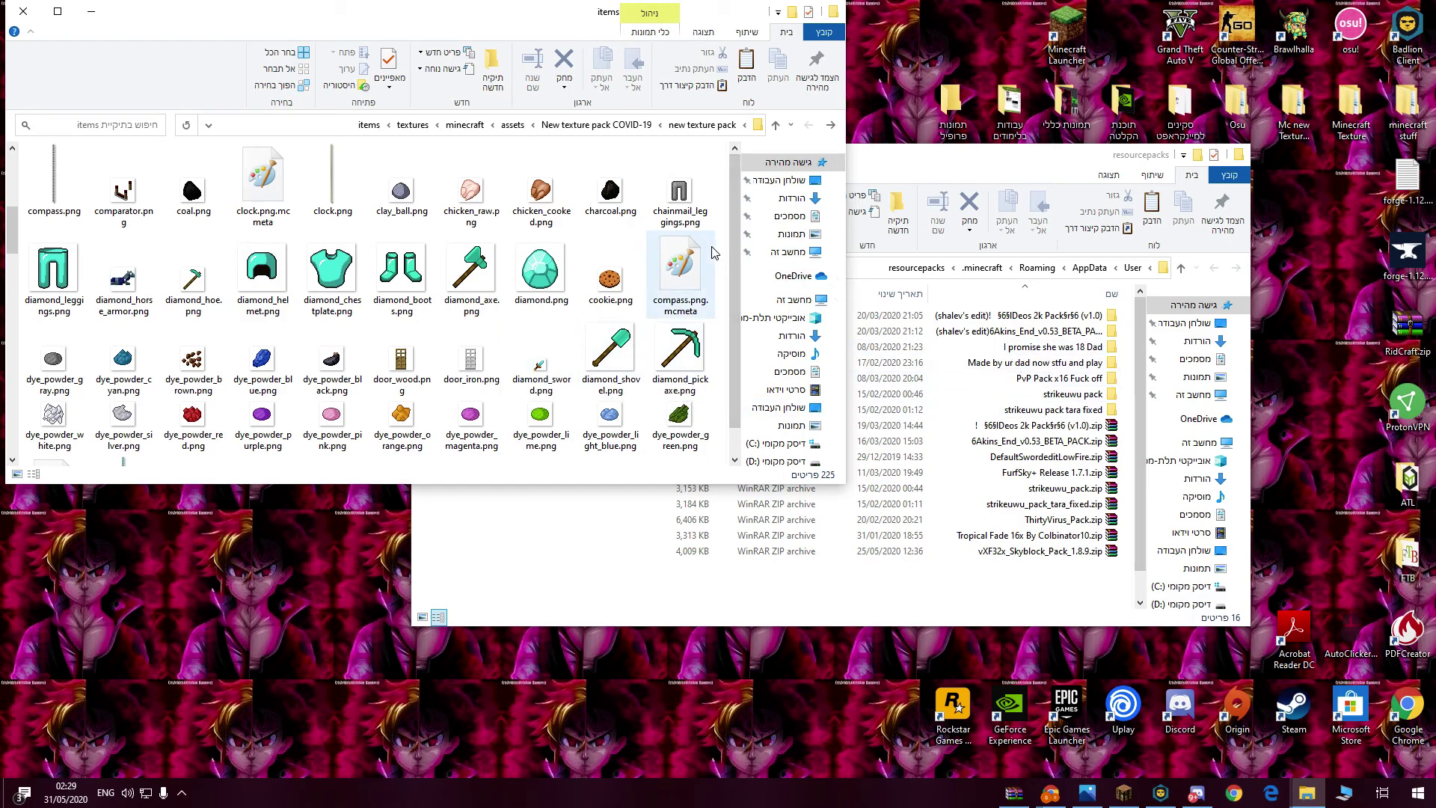
- Return to the new texture pack folder and move New texture pack COVID-19 from it into Minecraft's resourcepacks folder
{"action": "key", "text": "BackSpace"}
{"action": "key", "text": "BackSpace"}
{"action": "key", "text": "BackSpace"}
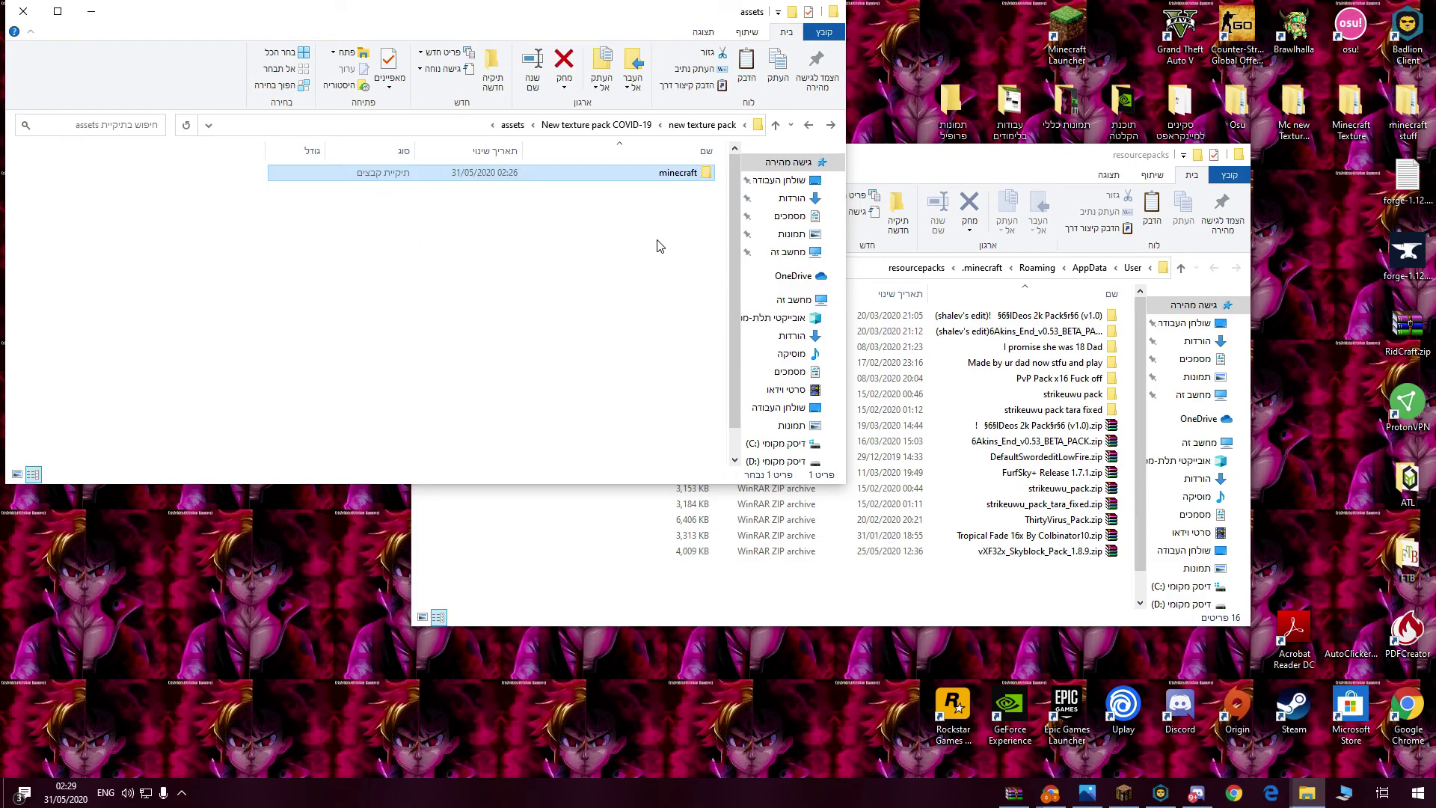
{"action": "key", "text": "BackSpace"}
{"action": "key", "text": "alt+Up"}
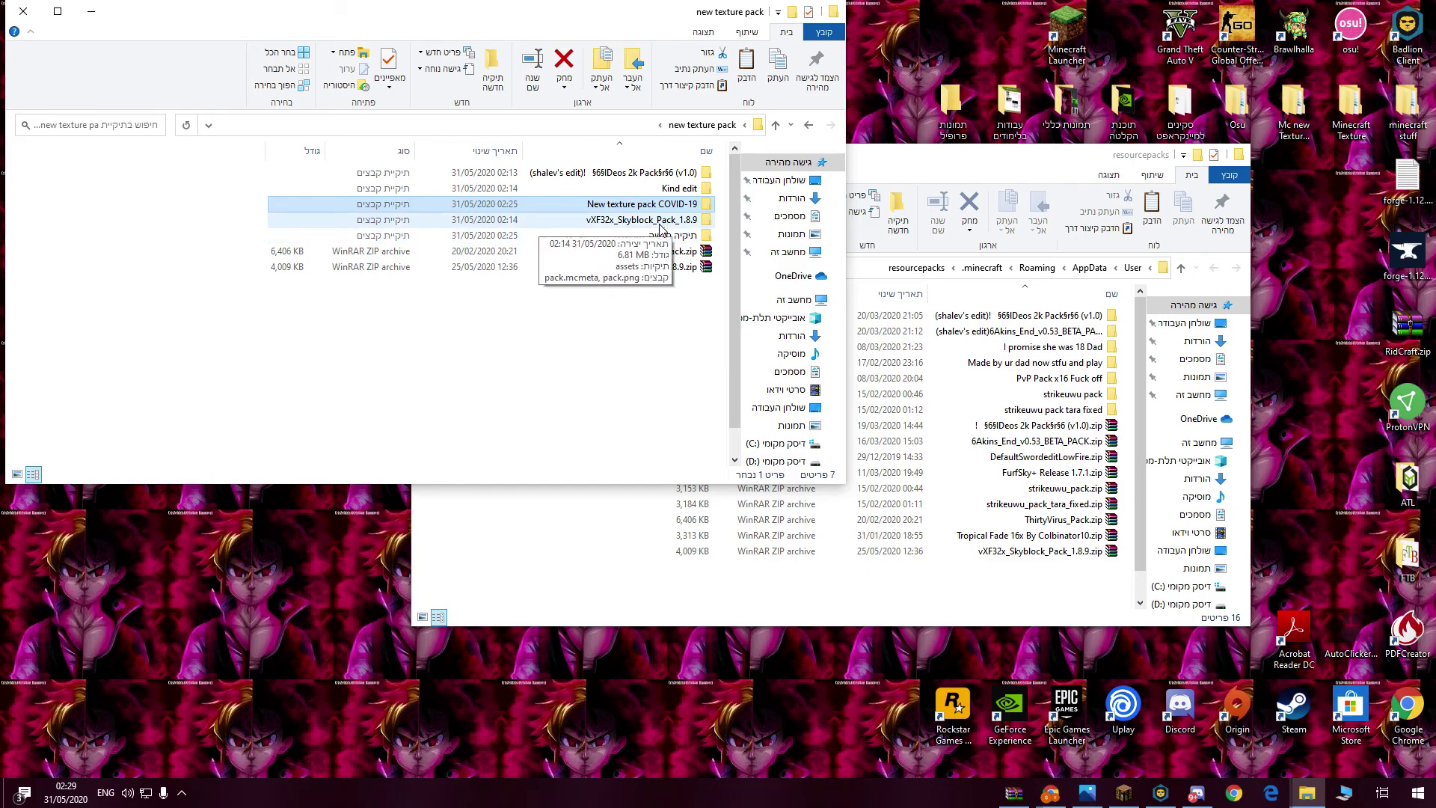
{"action": "double_click", "coordinate": [660, 222]}
{"action": "left_click", "coordinate": [696, 176]}
{"action": "key", "text": "alt+Up"}
{"action": "left_click_drag", "start_coordinate": [696, 176], "coordinate": [987, 586]}
{"action": "key", "text": "alt+Up"}
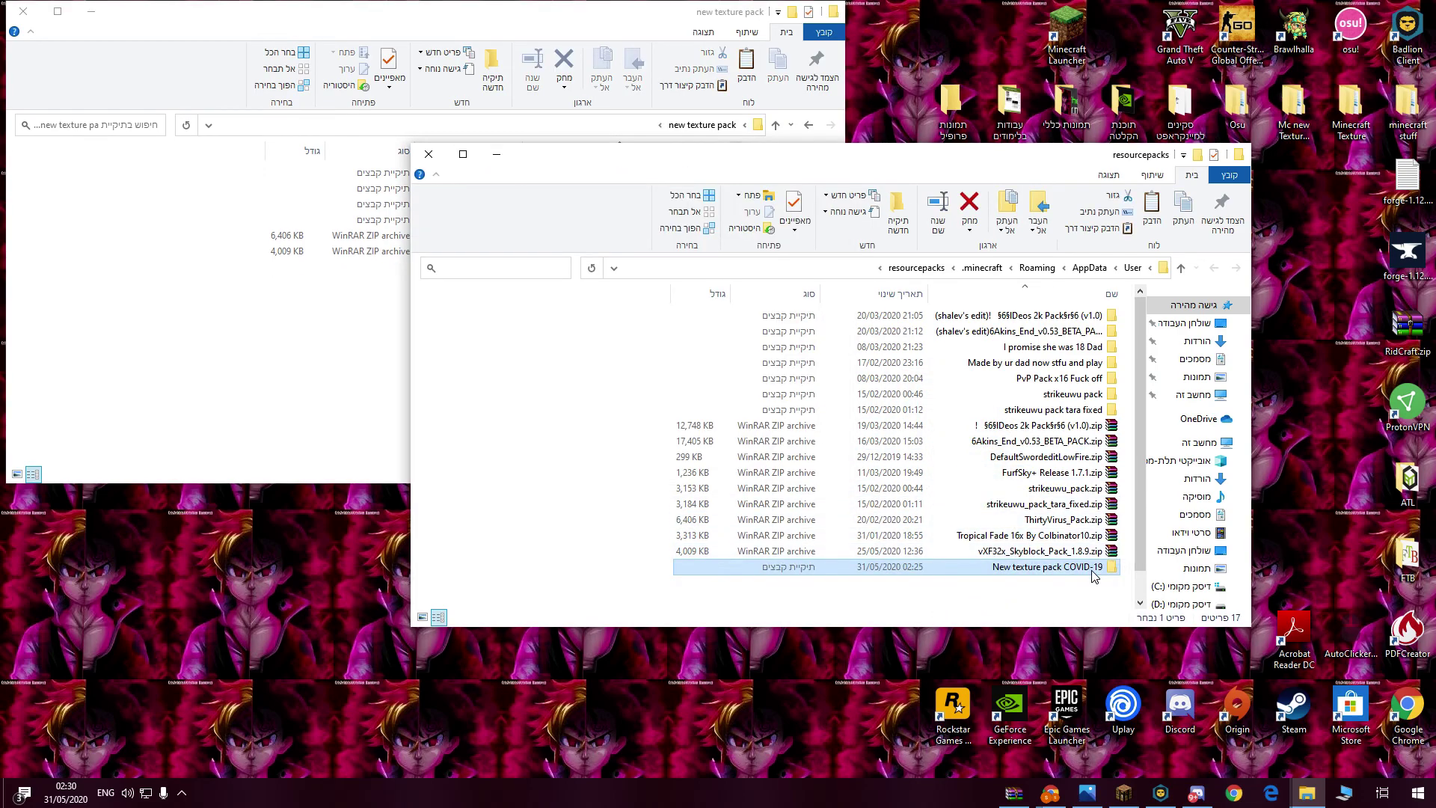
- Switch to Minecraft, view the available resource packs in the options, and return to the game lobby
{"action": "left_click", "coordinate": [1134, 802]}
{"action": "left_click", "coordinate": [760, 479]}
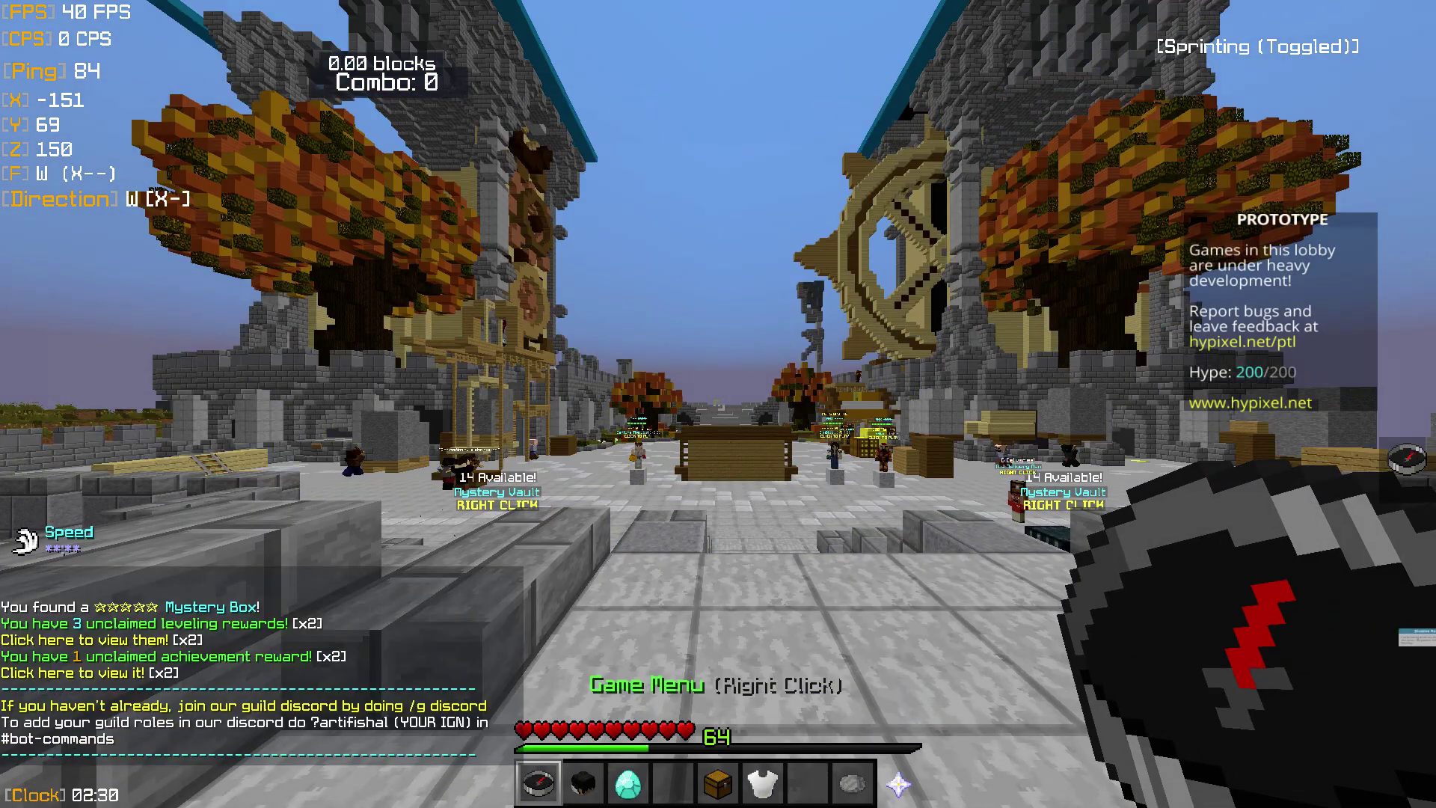
{"action": "right_click", "coordinate": [718, 404]}
{"action": "key", "text": "Escape"}
{"action": "key", "text": "Escape"}
{"action": "left_click", "coordinate": [650, 540]}
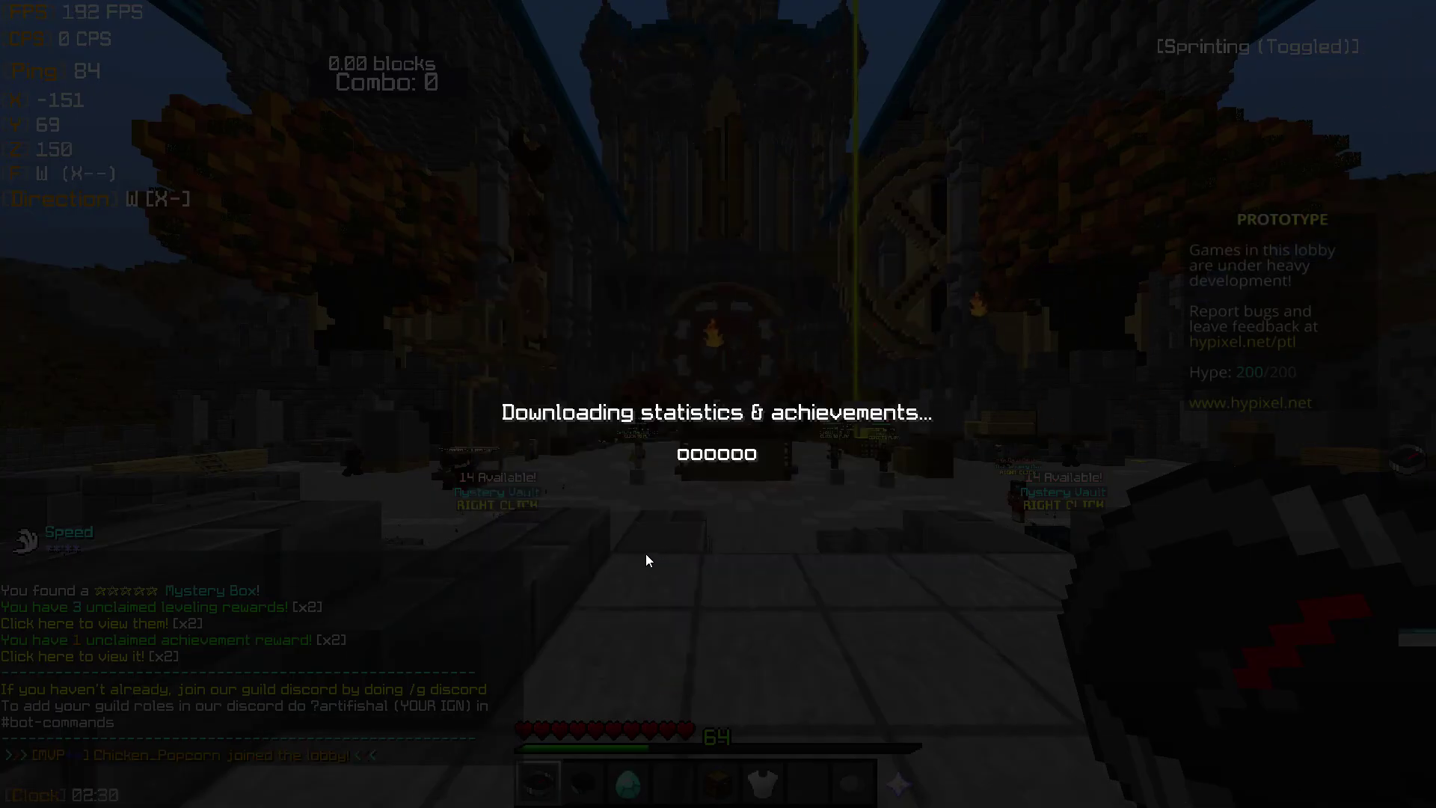
{"action": "key", "text": "Escape"}
{"action": "key", "text": "Escape"}
{"action": "left_click", "coordinate": [714, 581]}
{"action": "left_click", "coordinate": [598, 474]}
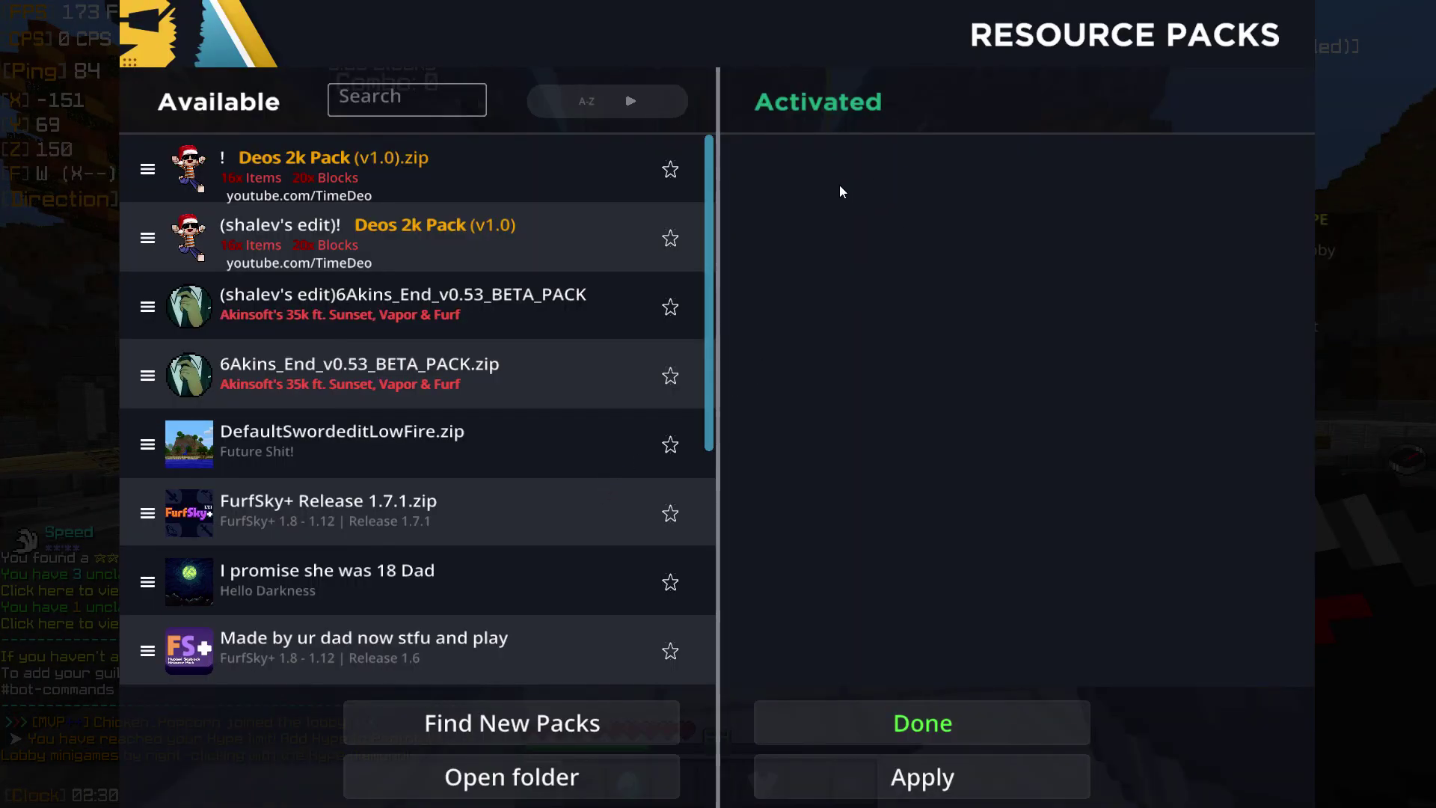
{"action": "key", "text": "Escape"}
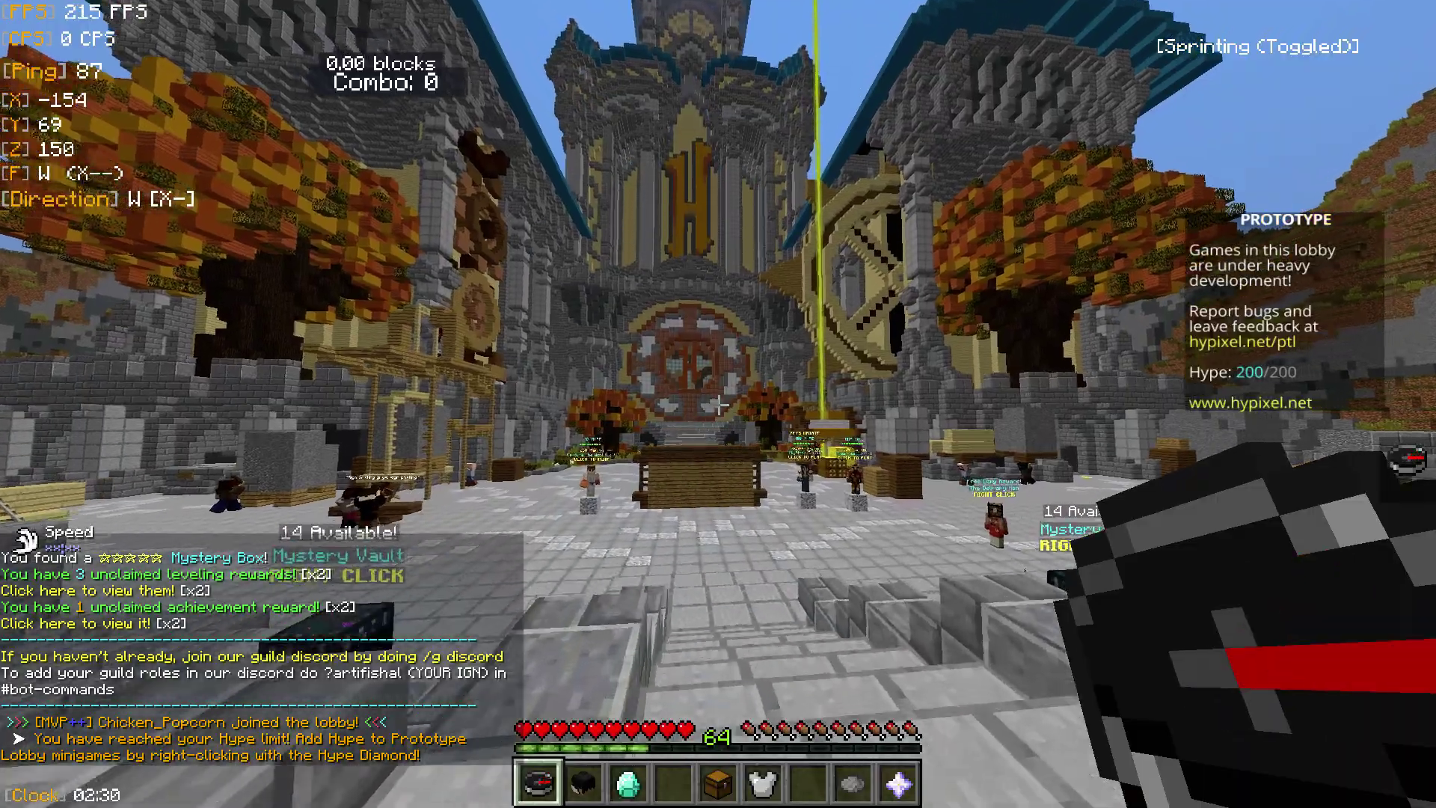
- Join SkyBlock through the compass's Game Menu and view the character from a third-person camera
{"action": "right_click", "coordinate": [718, 403]}
{"action": "left_click", "coordinate": [633, 254]}
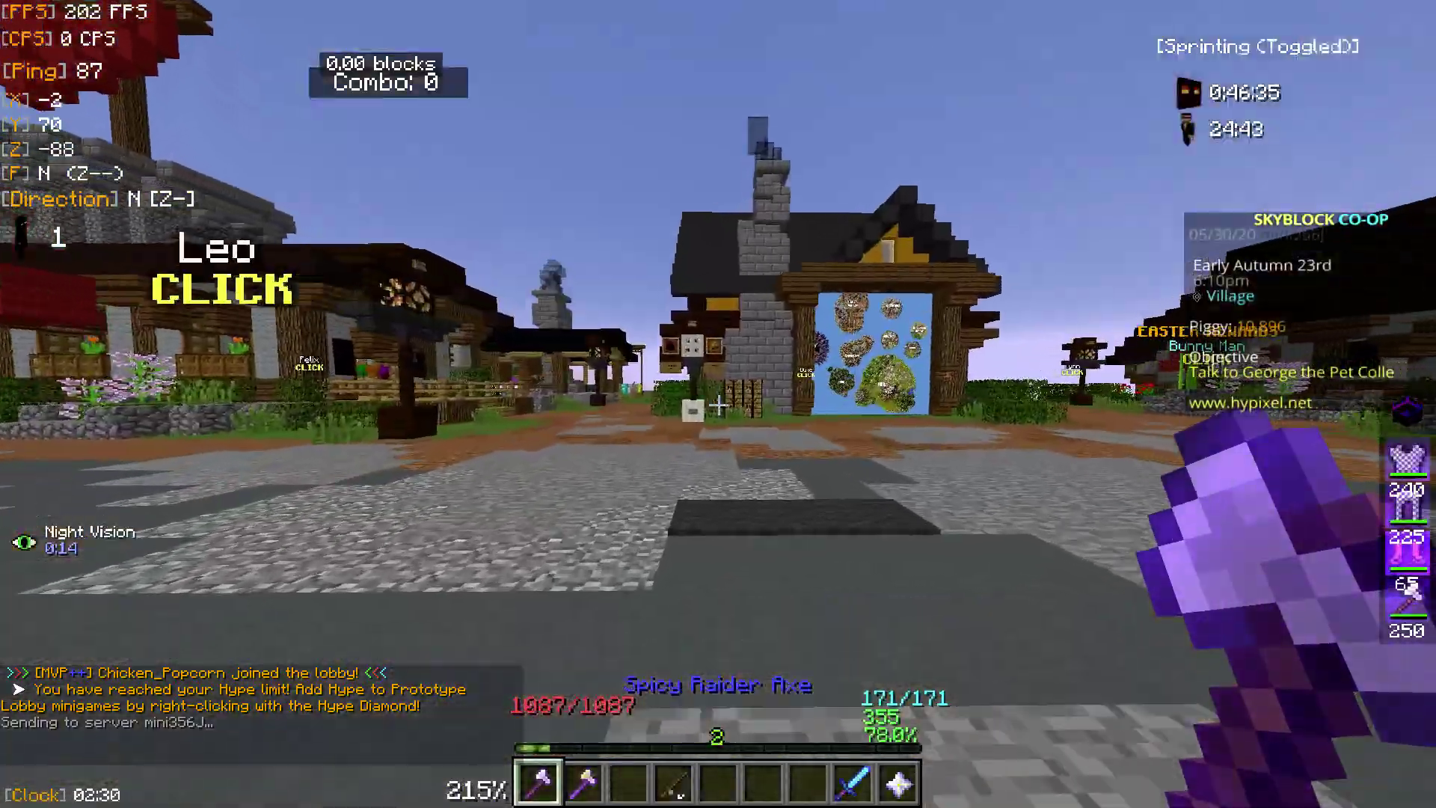
{"action": "key", "text": "w"}
{"action": "key", "text": "F5"}
{"action": "key", "text": "F5"}
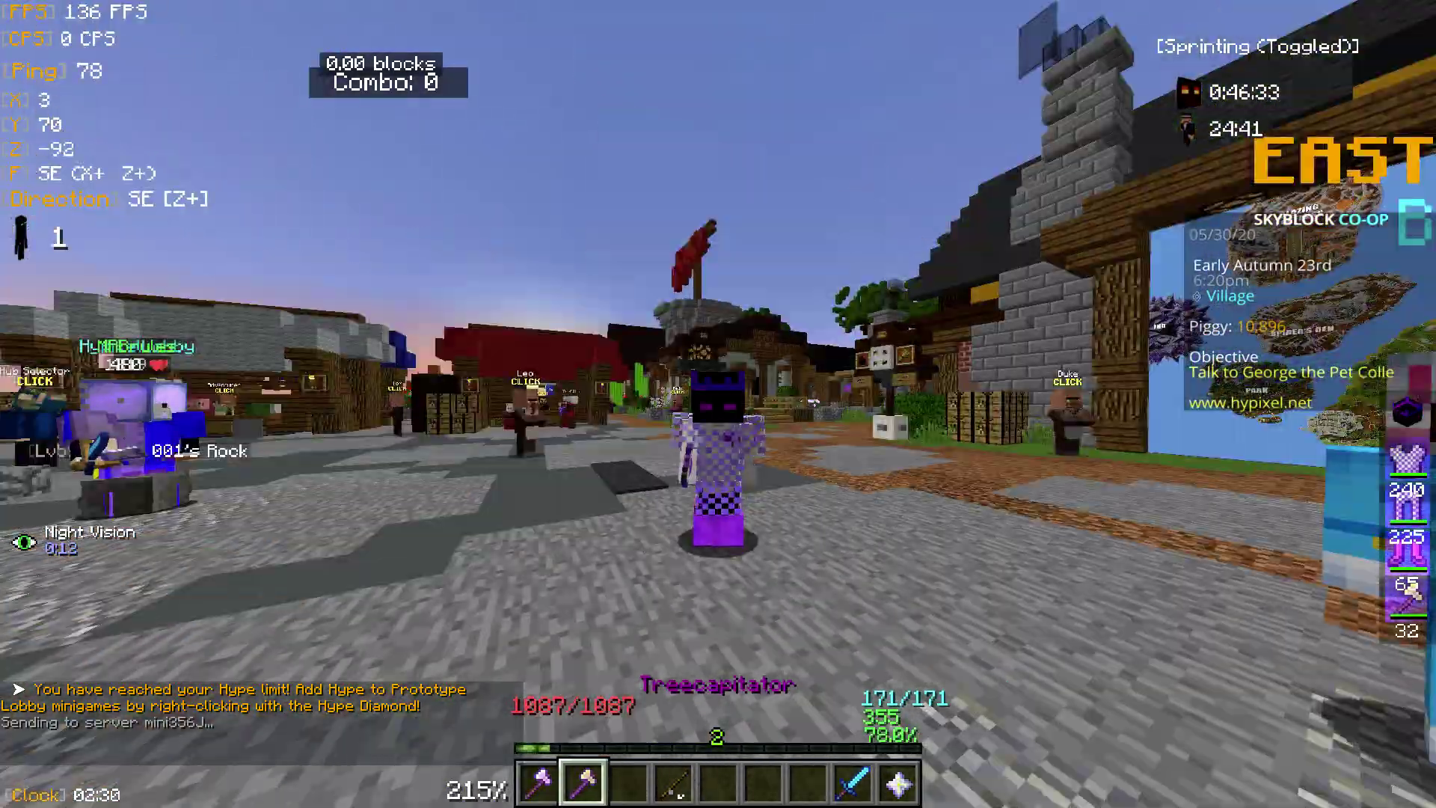
{"action": "key", "text": "3"}
- Activate New texture pack COVID-19 in the resource pack options and return to the game
{"action": "key", "text": "Escape"}
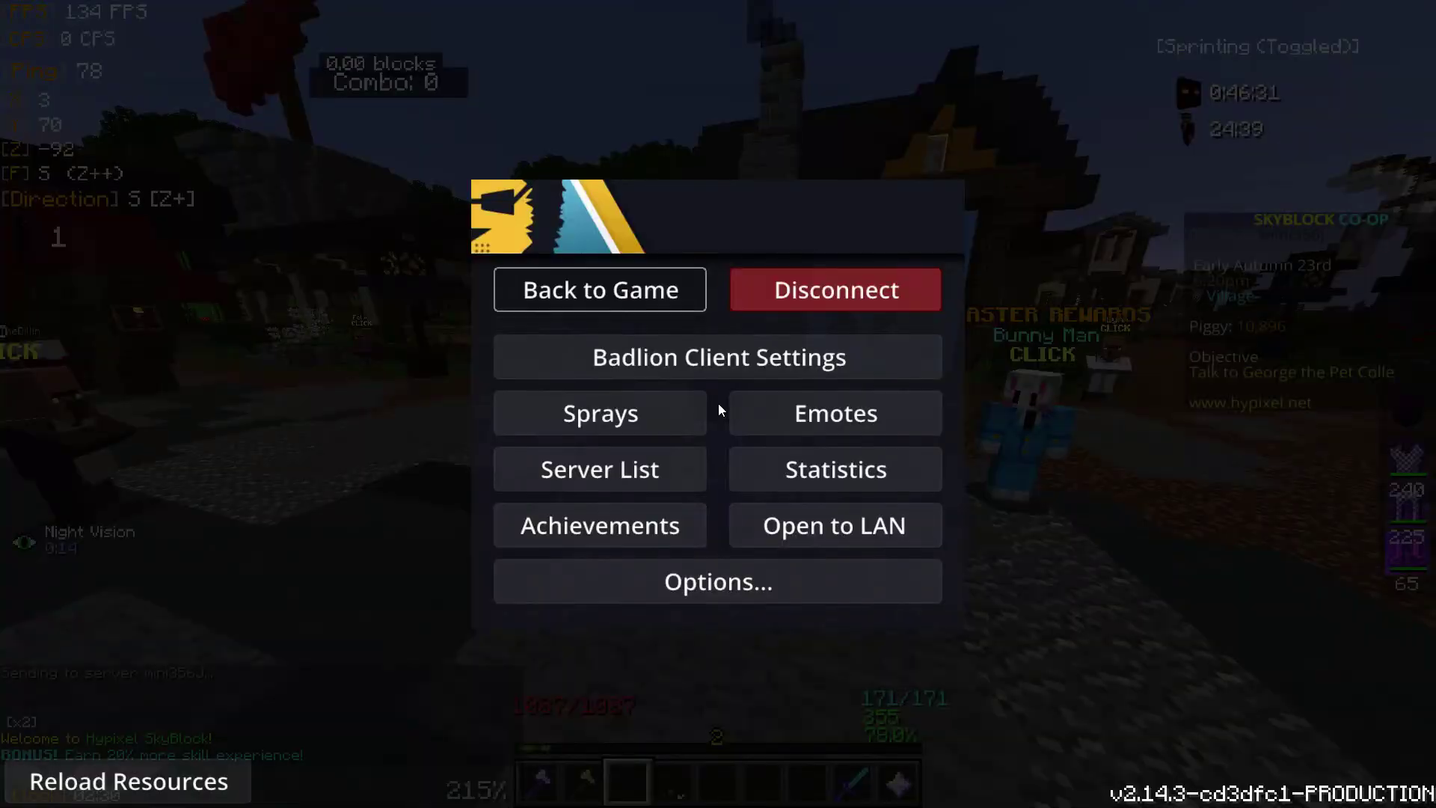
{"action": "left_click", "coordinate": [706, 577]}
{"action": "left_click", "coordinate": [573, 464]}
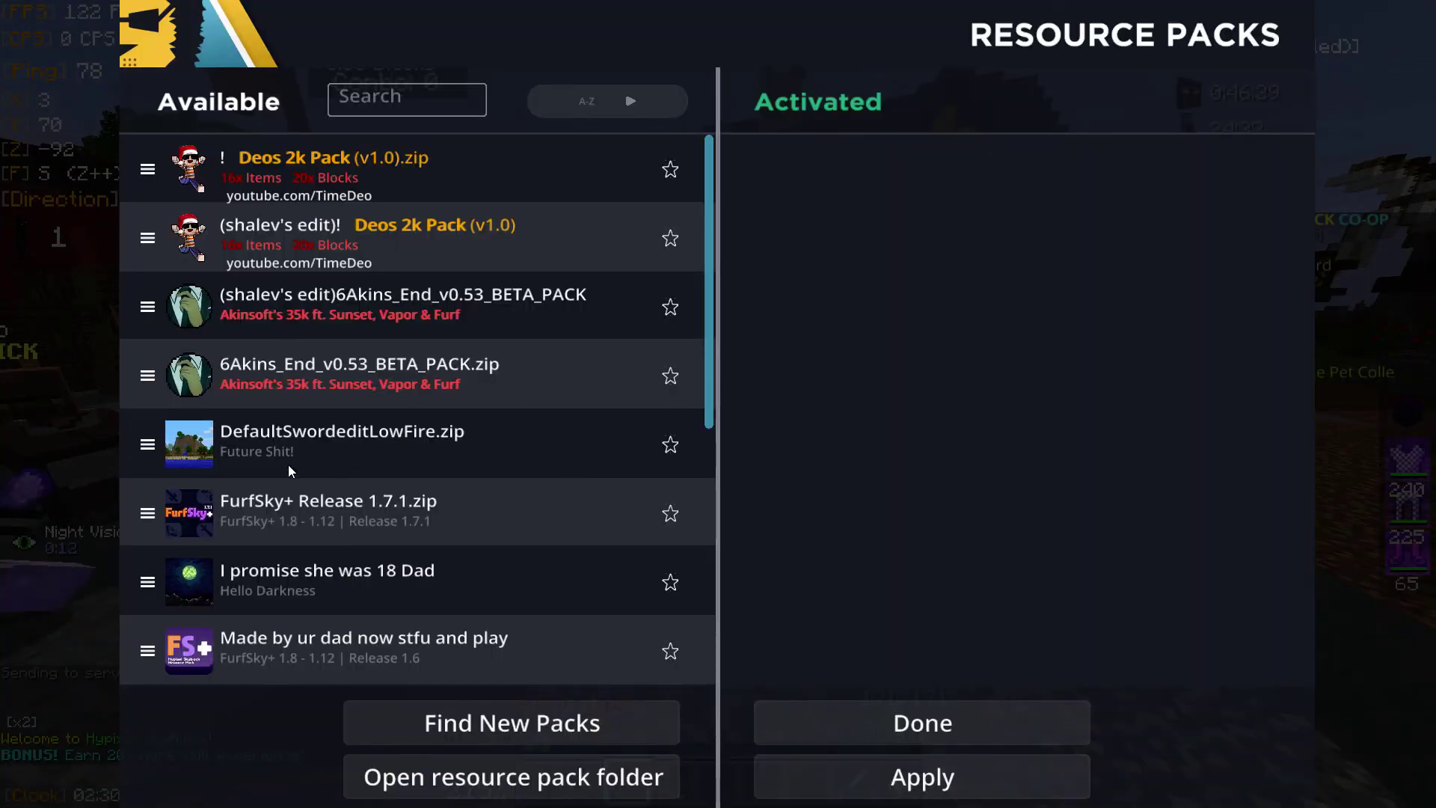
{"action": "scroll", "coordinate": [292, 579], "scroll_direction": "down", "scroll_amount": 4}
{"action": "left_click_drag", "start_coordinate": [404, 449], "coordinate": [961, 420]}
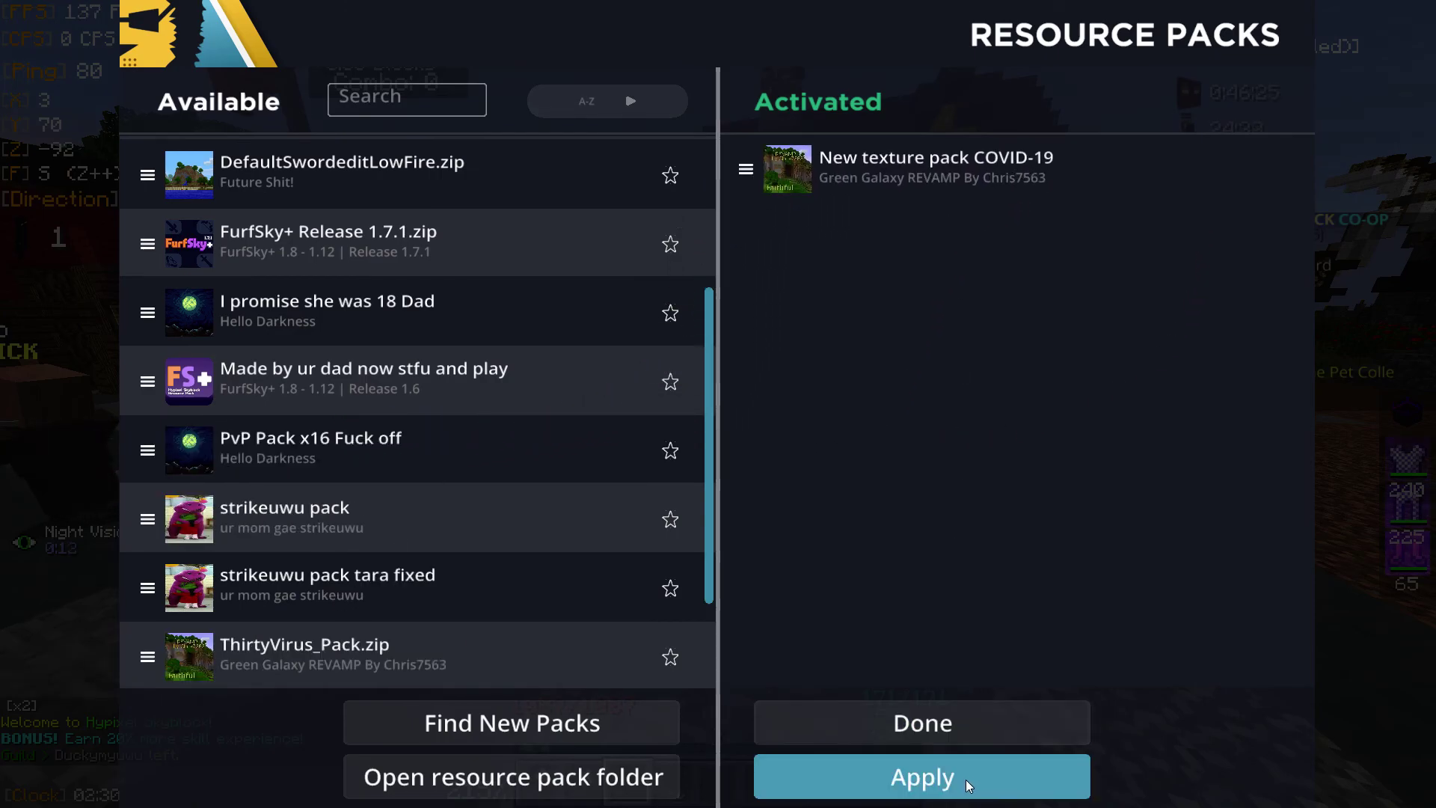
{"action": "left_click", "coordinate": [954, 724]}
{"action": "key", "text": "Escape"}
{"action": "key", "text": "Escape"}
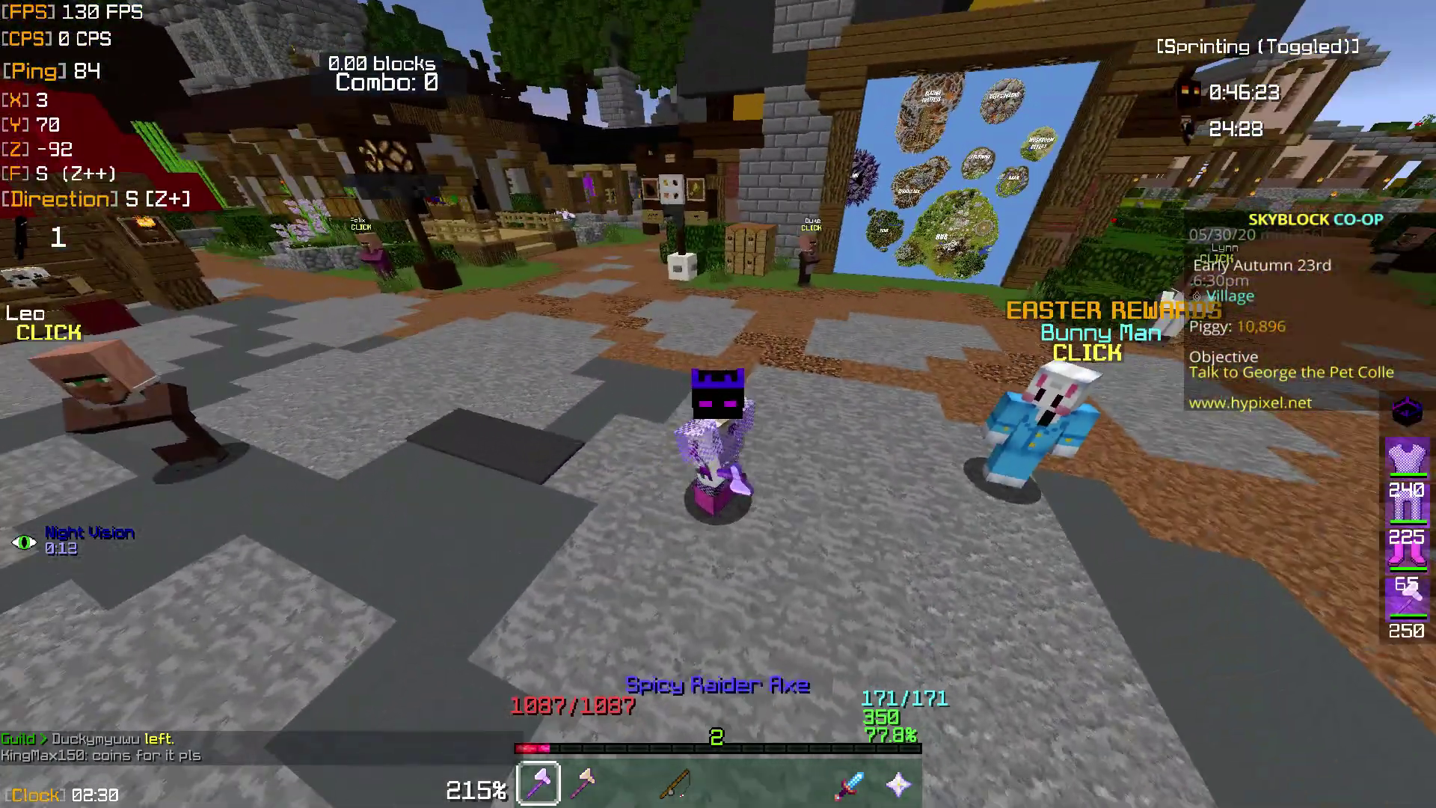
- Inspect the Spicy Aspect of the End sword in the inventory, swapping it into the first hotbar slot and back
{"action": "key", "text": "e"}
{"action": "mouse_move", "coordinate": [970, 574]}
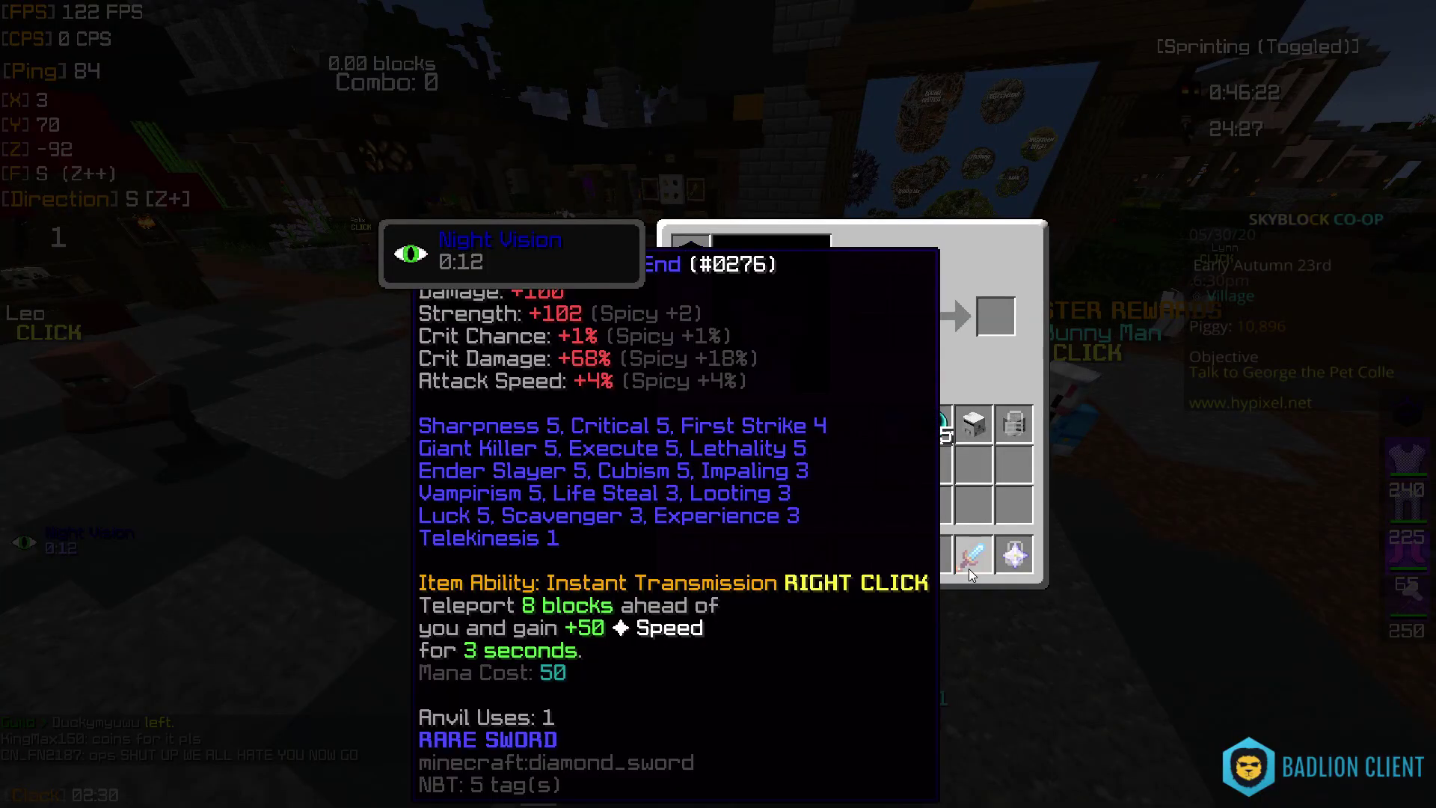
{"action": "key", "text": "1"}
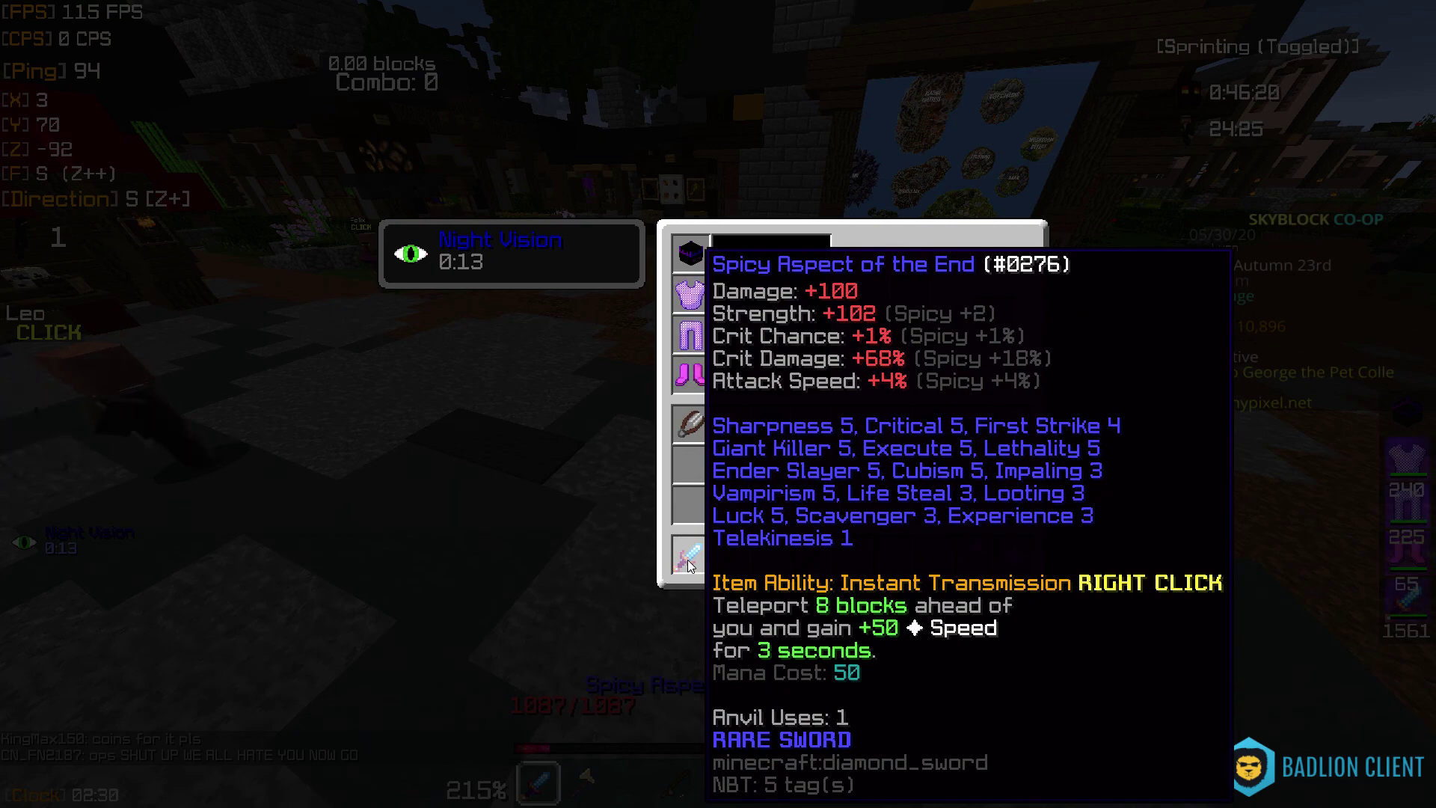
{"action": "key", "text": "1"}
{"action": "key", "text": "e"}
- Walk through the SkyBlock village in first person, check the inventory again, and travel to the private island
{"action": "key", "text": "w"}
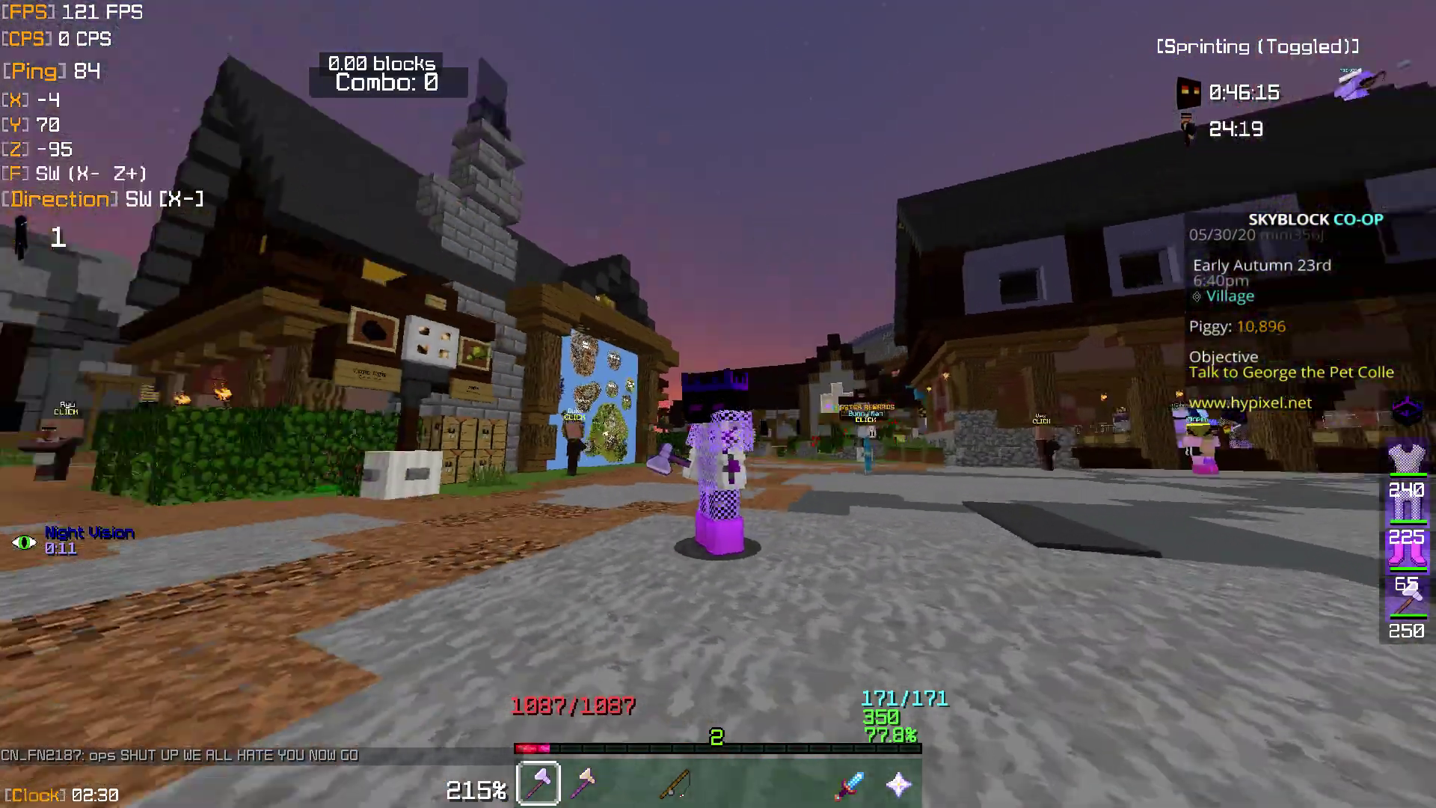
{"action": "key", "text": "w"}
{"action": "key", "text": "F5"}
{"action": "key", "text": "w"}
{"action": "key", "text": "e"}
{"action": "key", "text": "e"}
{"action": "key", "text": "4"}
{"action": "key", "text": "w"}
{"action": "key", "text": "w"}
{"action": "key", "text": "w"}
{"action": "key", "text": "w"}
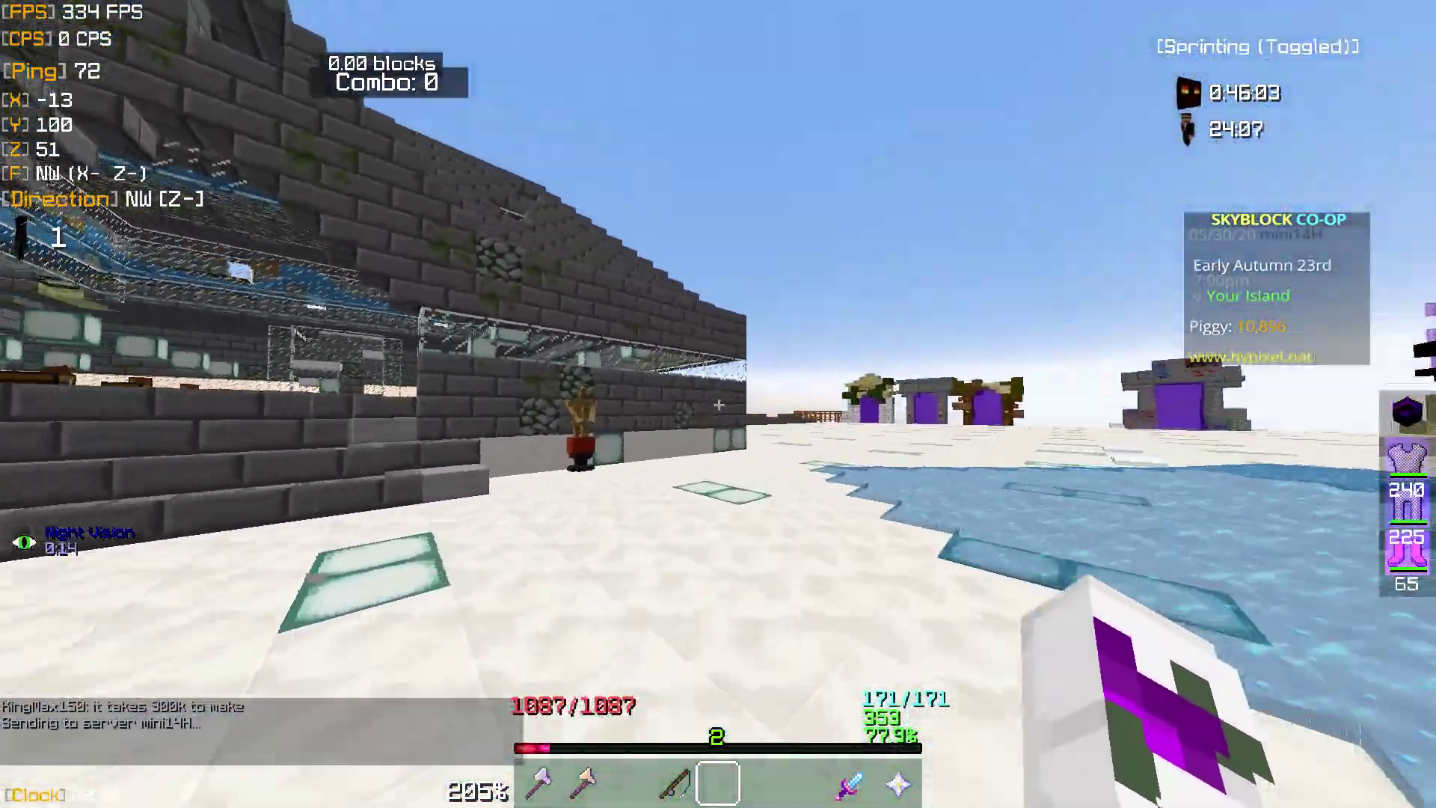
- Walk around the island to examine the pack's sky and block textures, and pause the game
{"action": "key", "text": "w"}
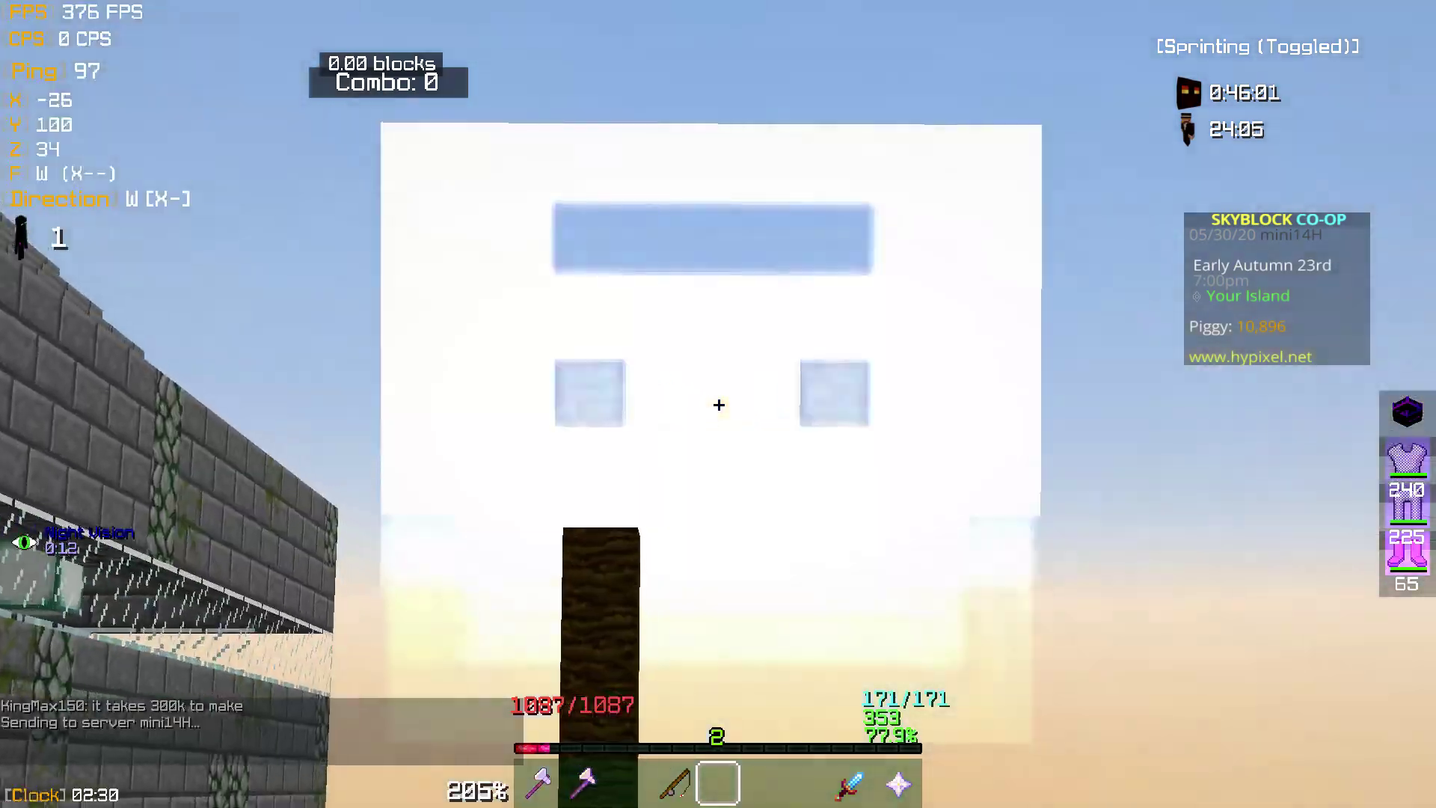
{"action": "key", "text": "w"}
{"action": "key", "text": "w"}
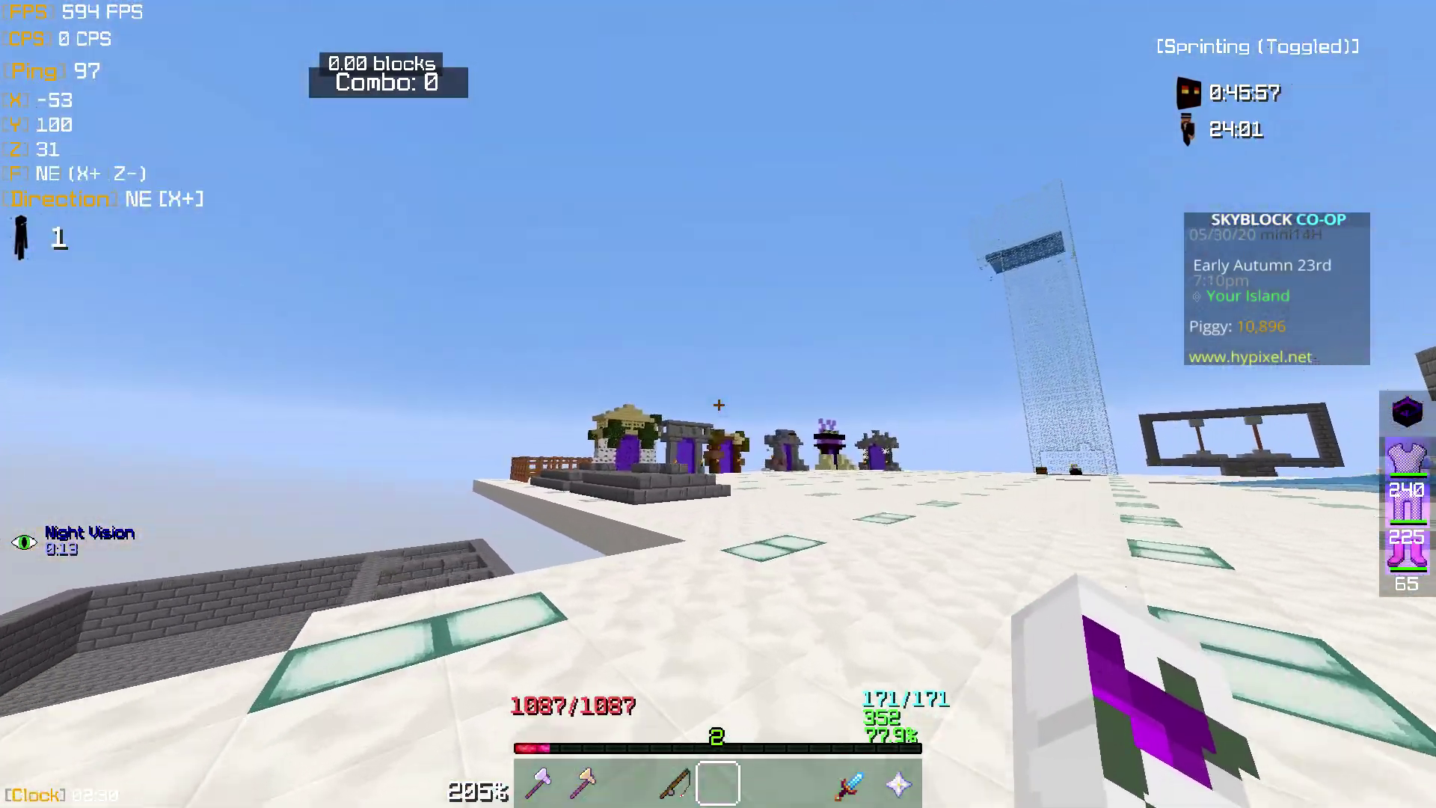
{"action": "key", "text": "w"}
{"action": "key", "text": "Escape"}
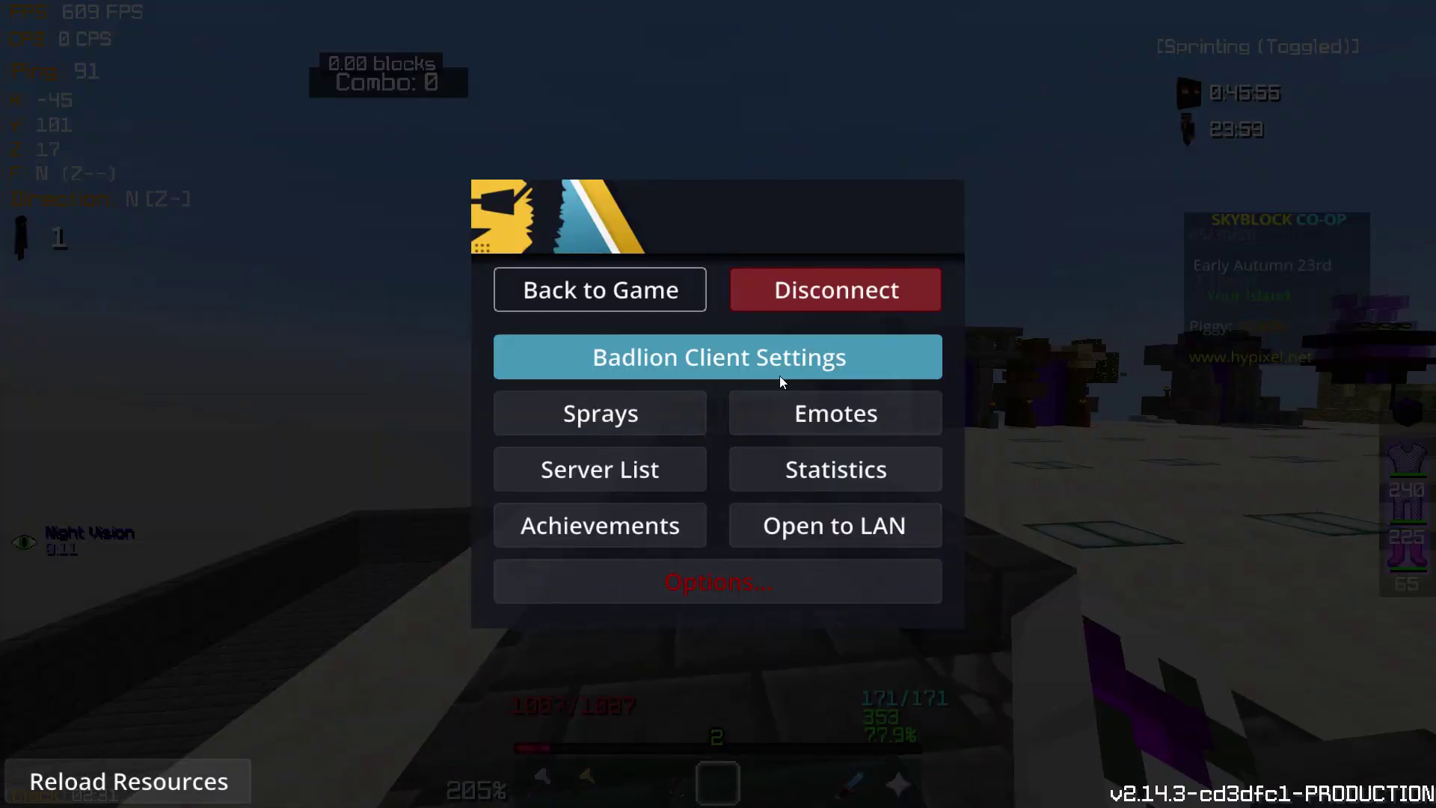
- Check the activated pack in the resource pack options, then move New texture pack COVID-19 from resourcepacks back to the new texture pack folder
{"action": "left_click", "coordinate": [715, 588]}
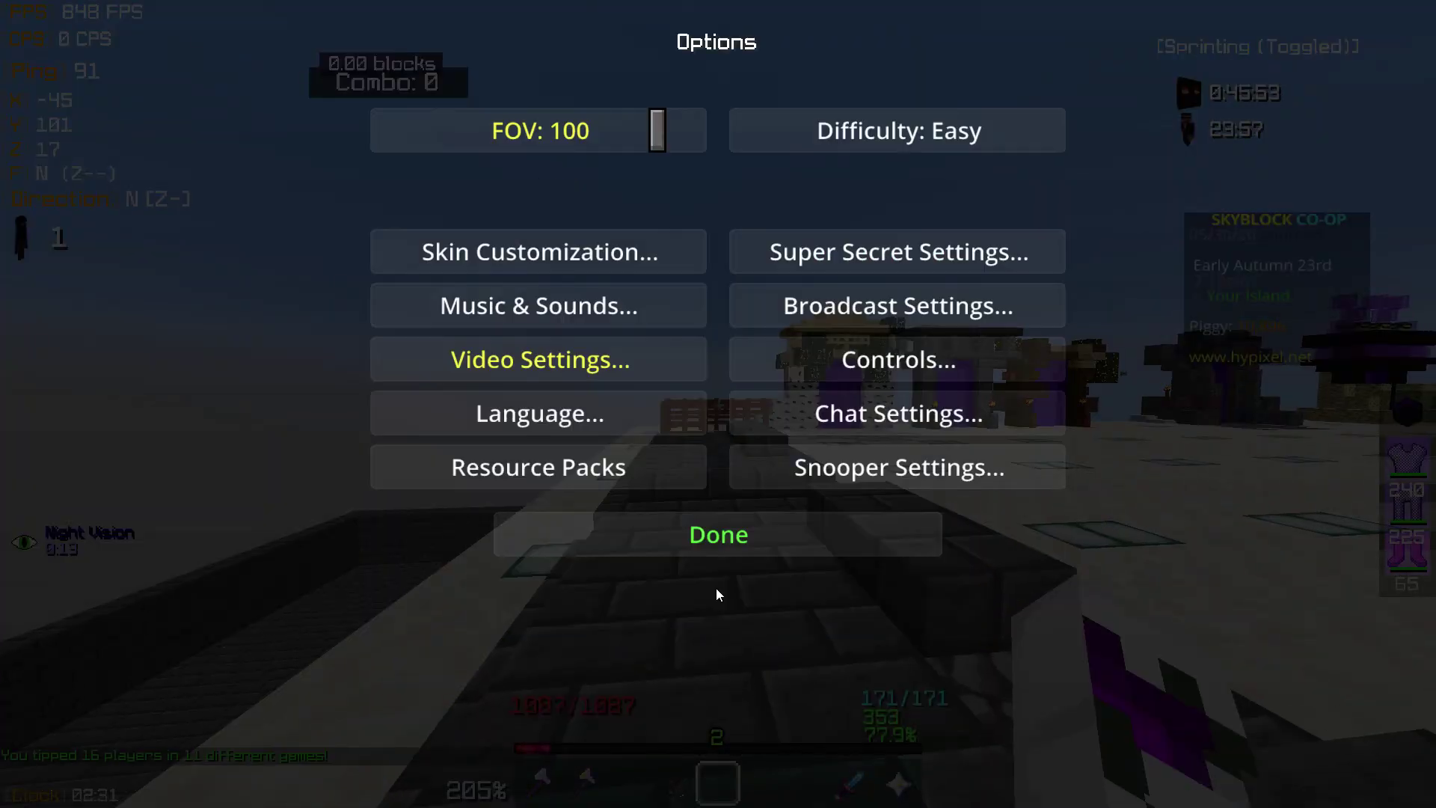
{"action": "left_click", "coordinate": [599, 484]}
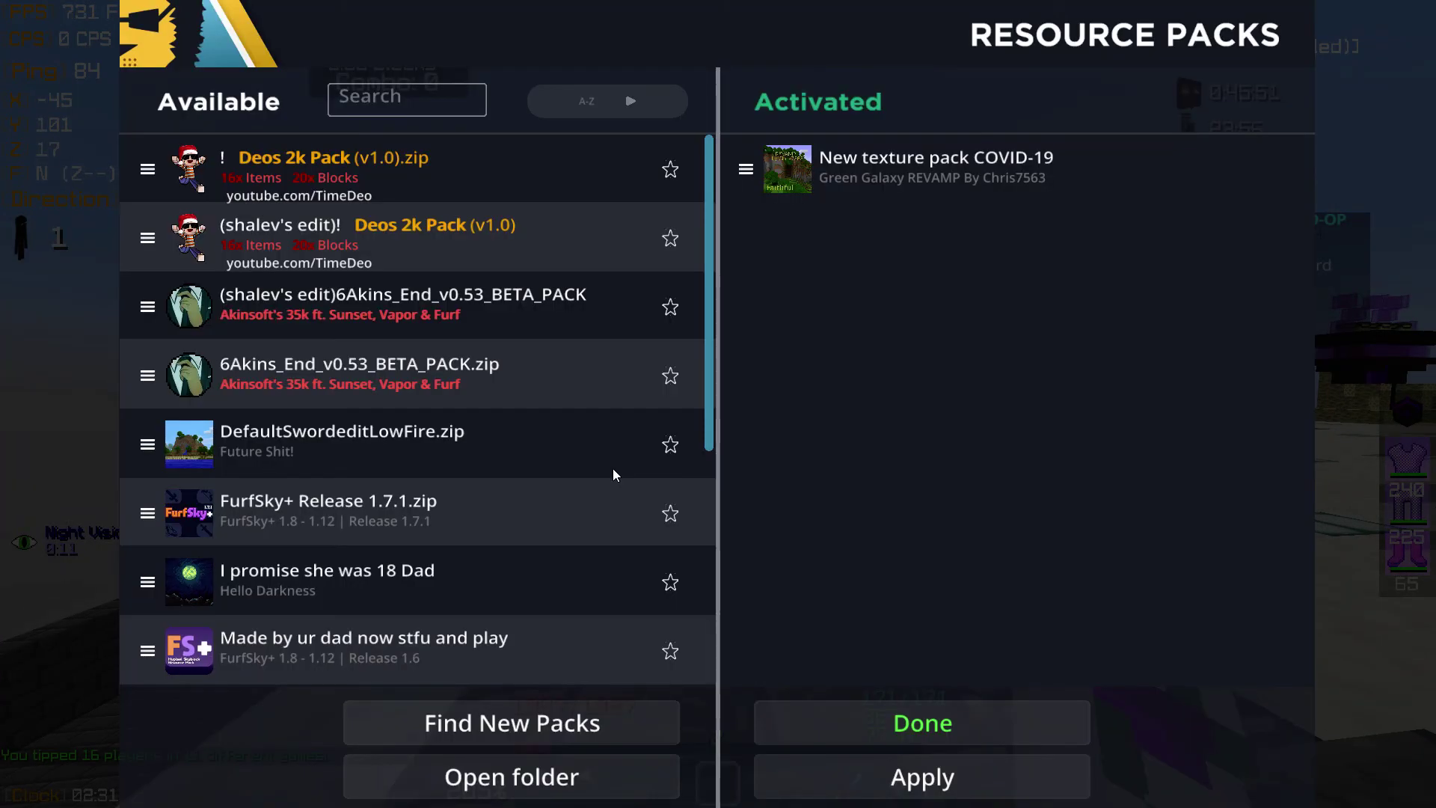
{"action": "left_click", "coordinate": [1006, 719]}
{"action": "key", "text": "super"}
{"action": "left_click_drag", "start_coordinate": [798, 578], "coordinate": [501, 333]}
- Delete sun.png, rain.png and moon_phases.png from the textures/environment folder of New texture pack COVID-19
{"action": "double_click", "coordinate": [655, 267]}
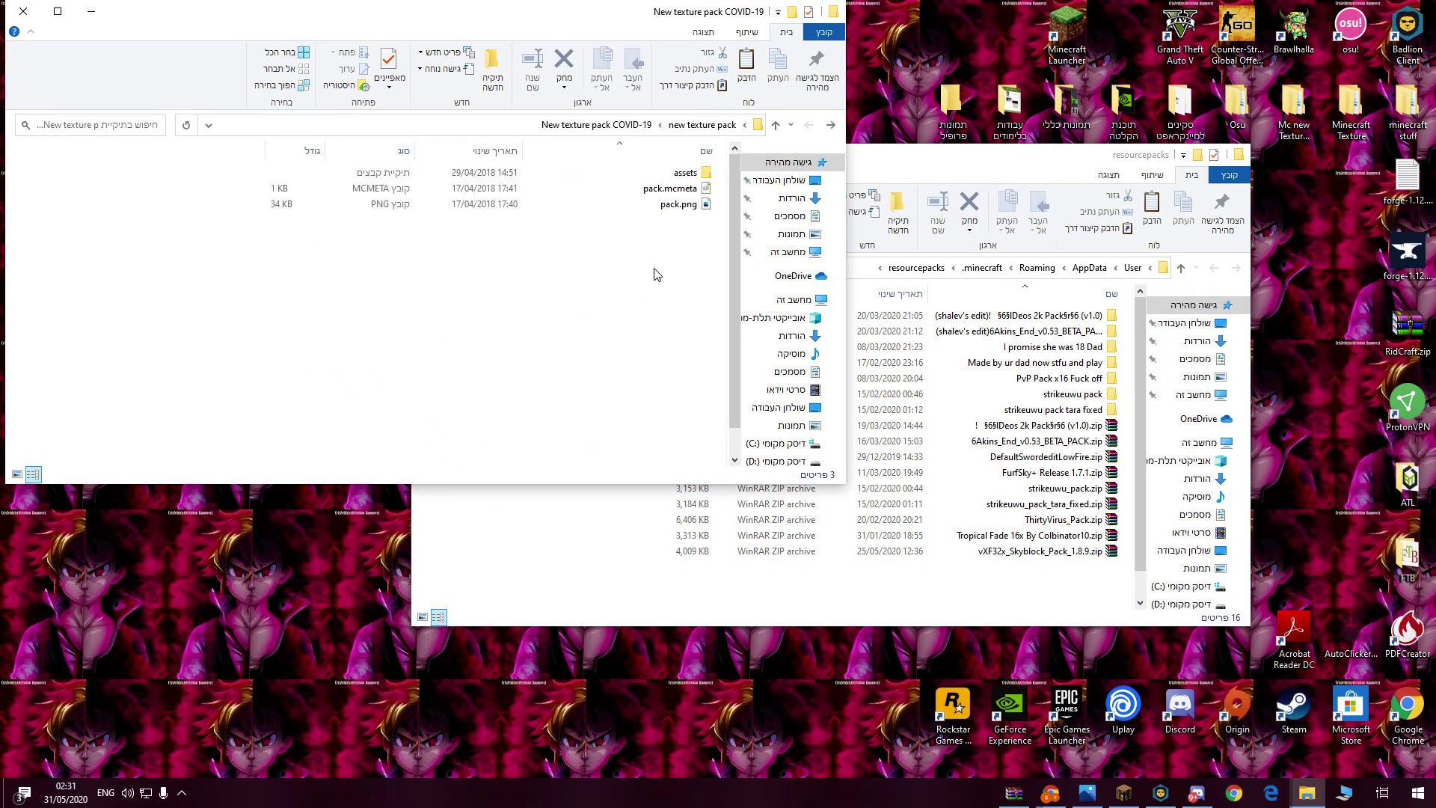
{"action": "double_click", "coordinate": [686, 173]}
{"action": "double_click", "coordinate": [687, 173]}
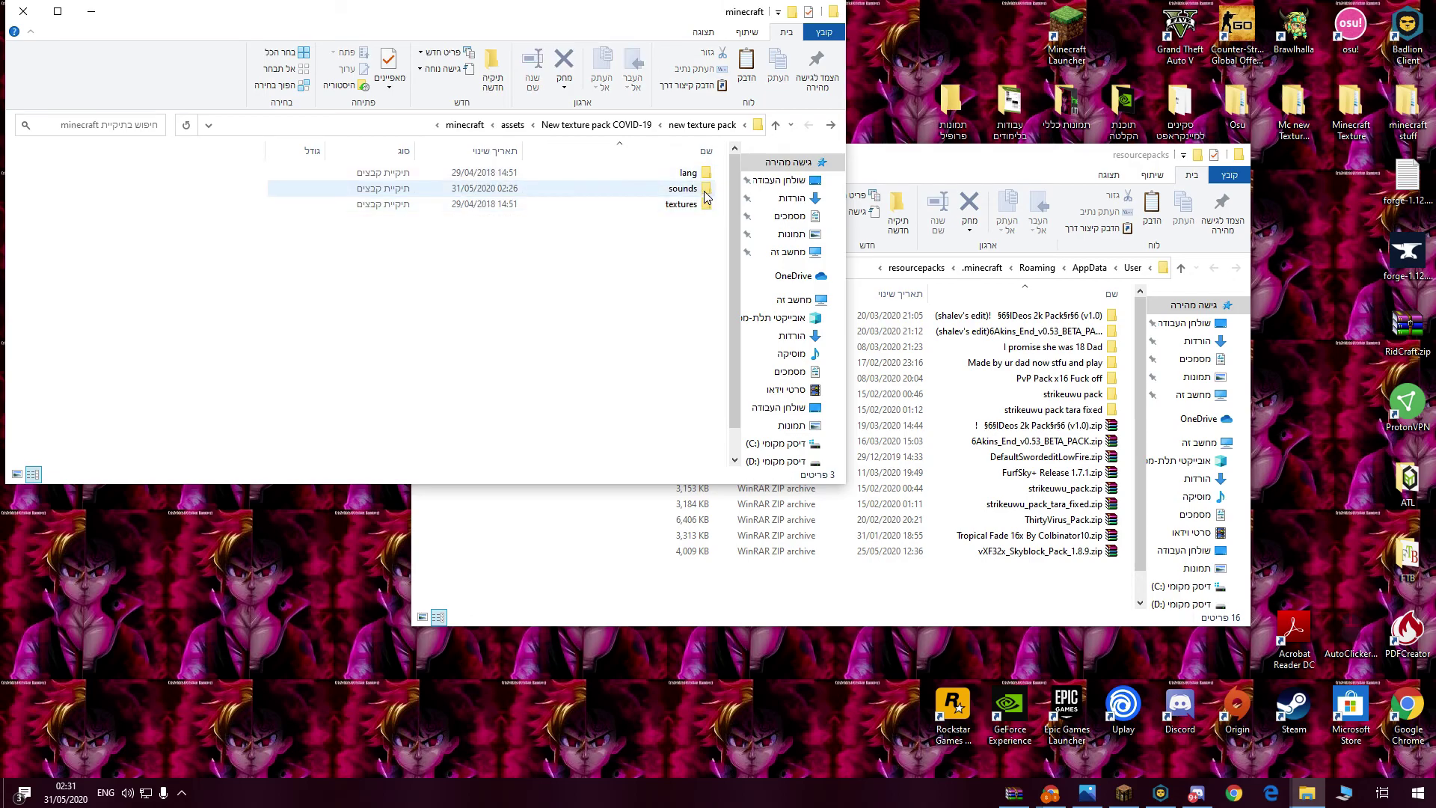
{"action": "double_click", "coordinate": [702, 204]}
{"action": "double_click", "coordinate": [695, 204]}
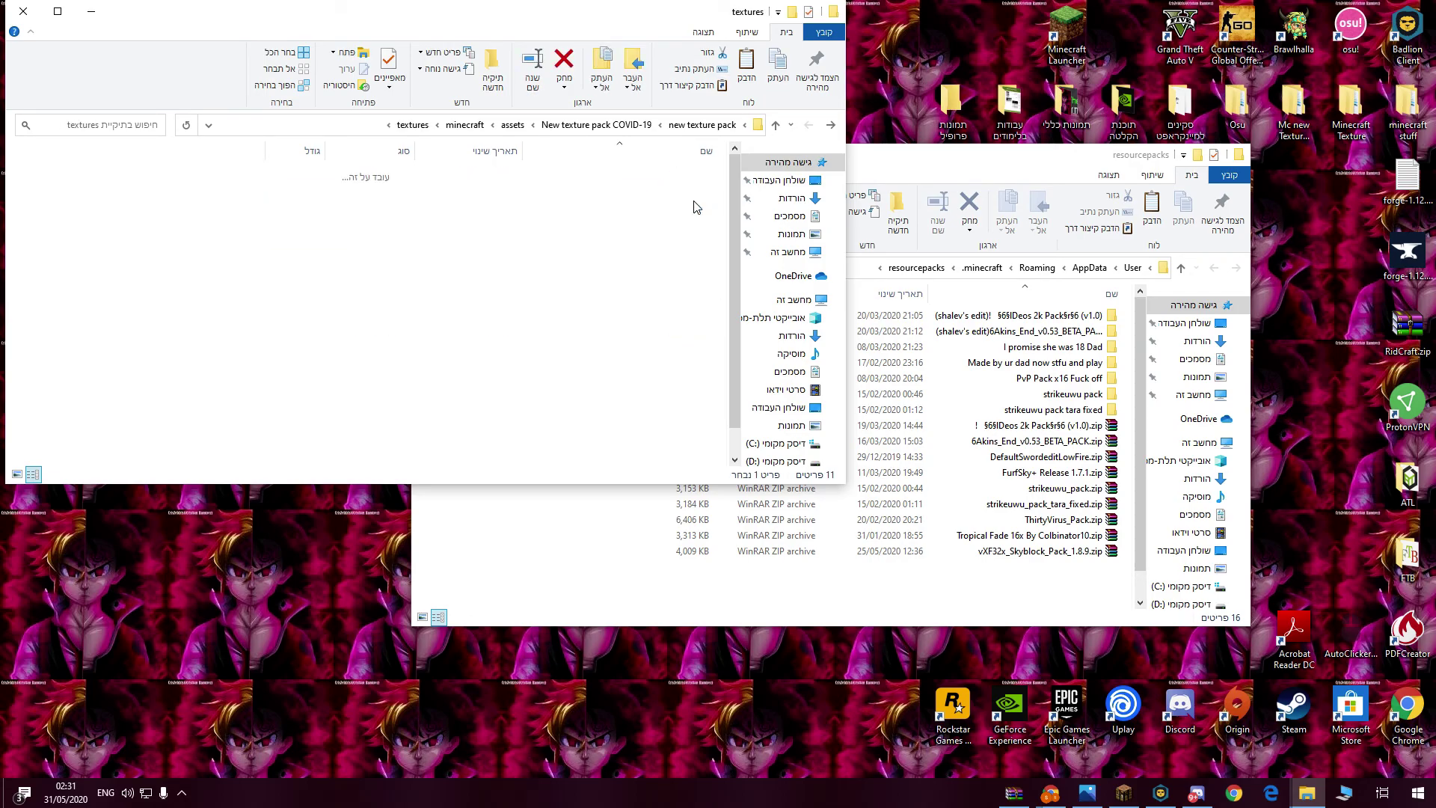
{"action": "left_click_drag", "start_coordinate": [351, 228], "coordinate": [733, 209]}
{"action": "key", "text": "Delete"}
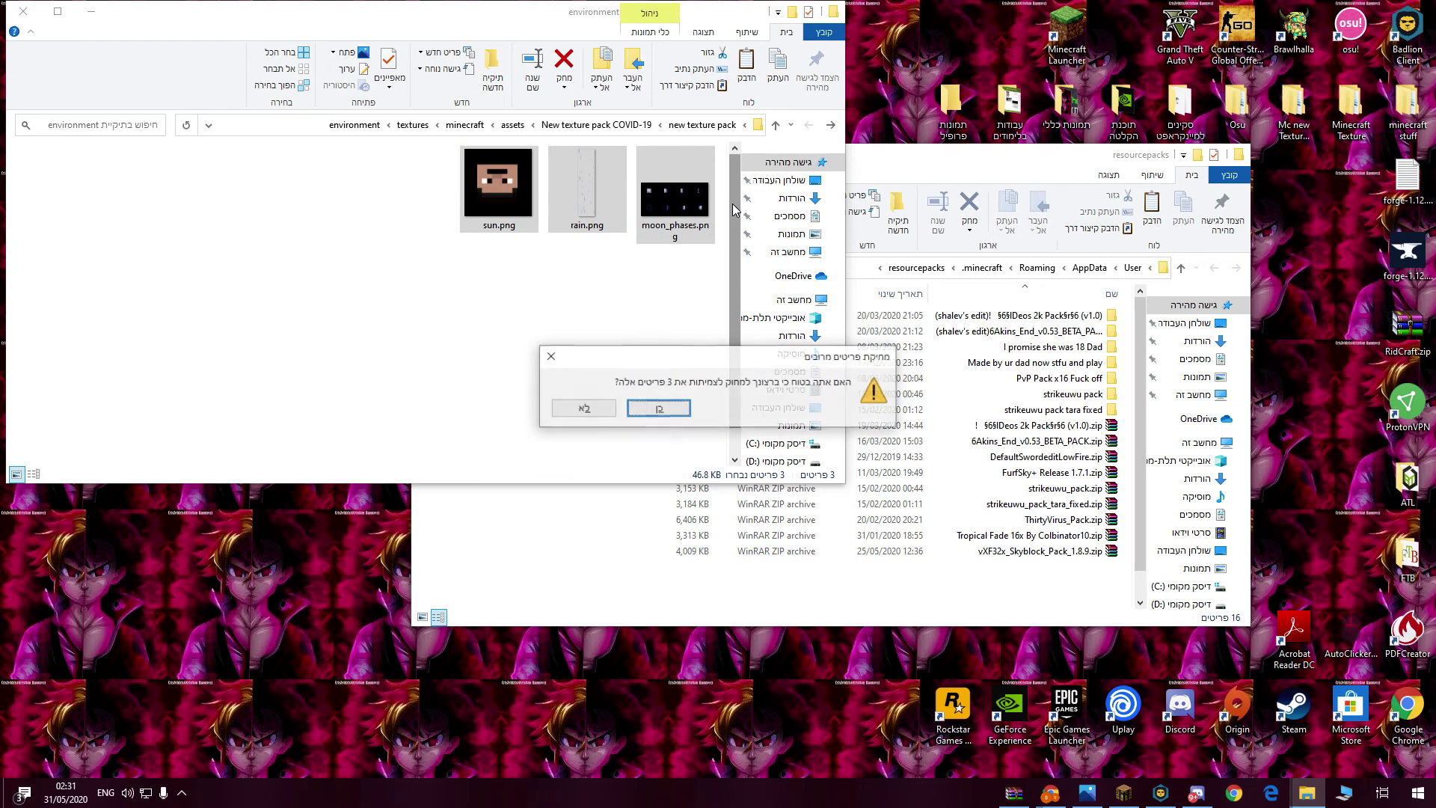
{"action": "left_click", "coordinate": [658, 409]}
- Copy all the environment textures, including sun.png, snow.png, end_sky.png and clouds.png, from the edited Deos 2k Pack (v1.0) folder
{"action": "key", "text": "BackSpace"}
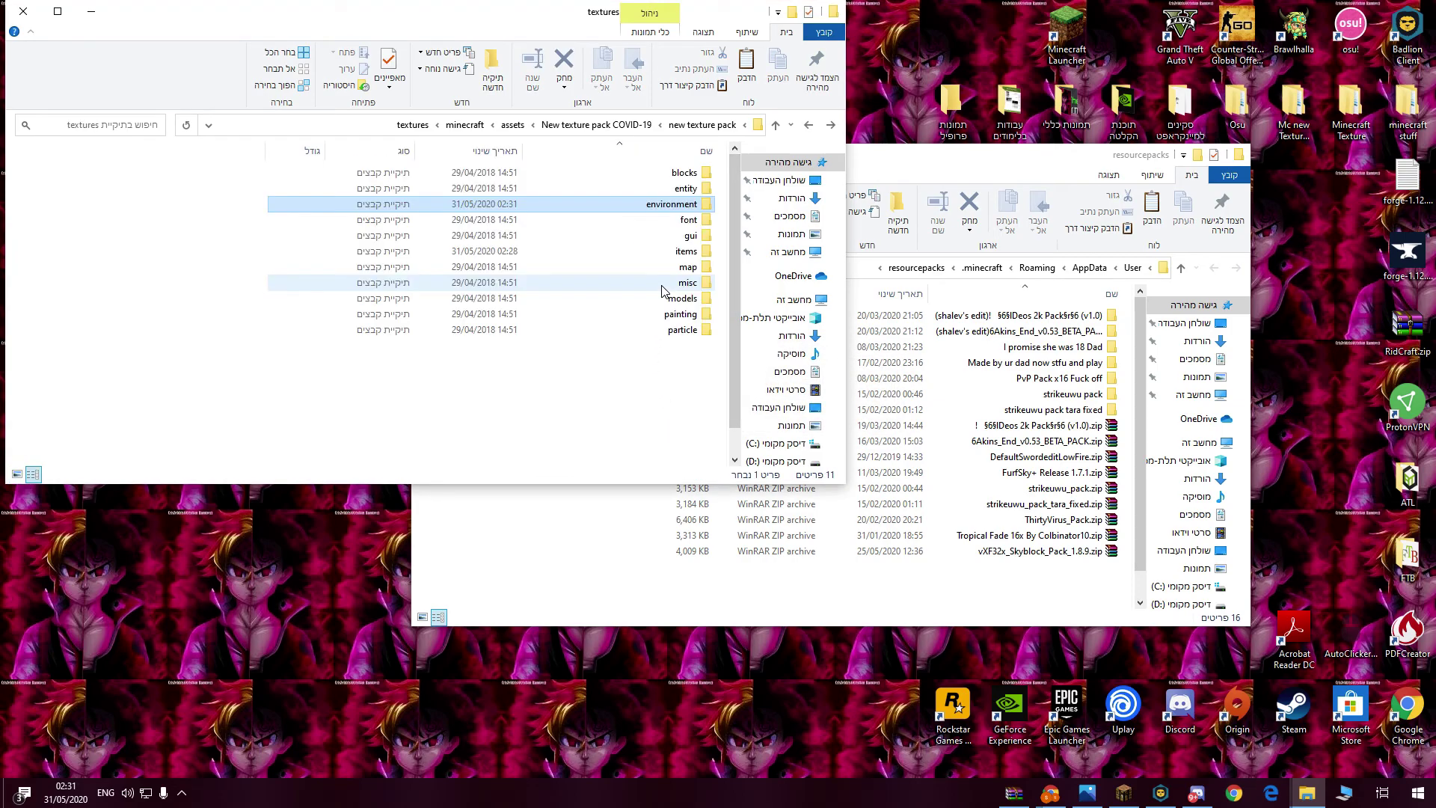
{"action": "key", "text": "BackSpace"}
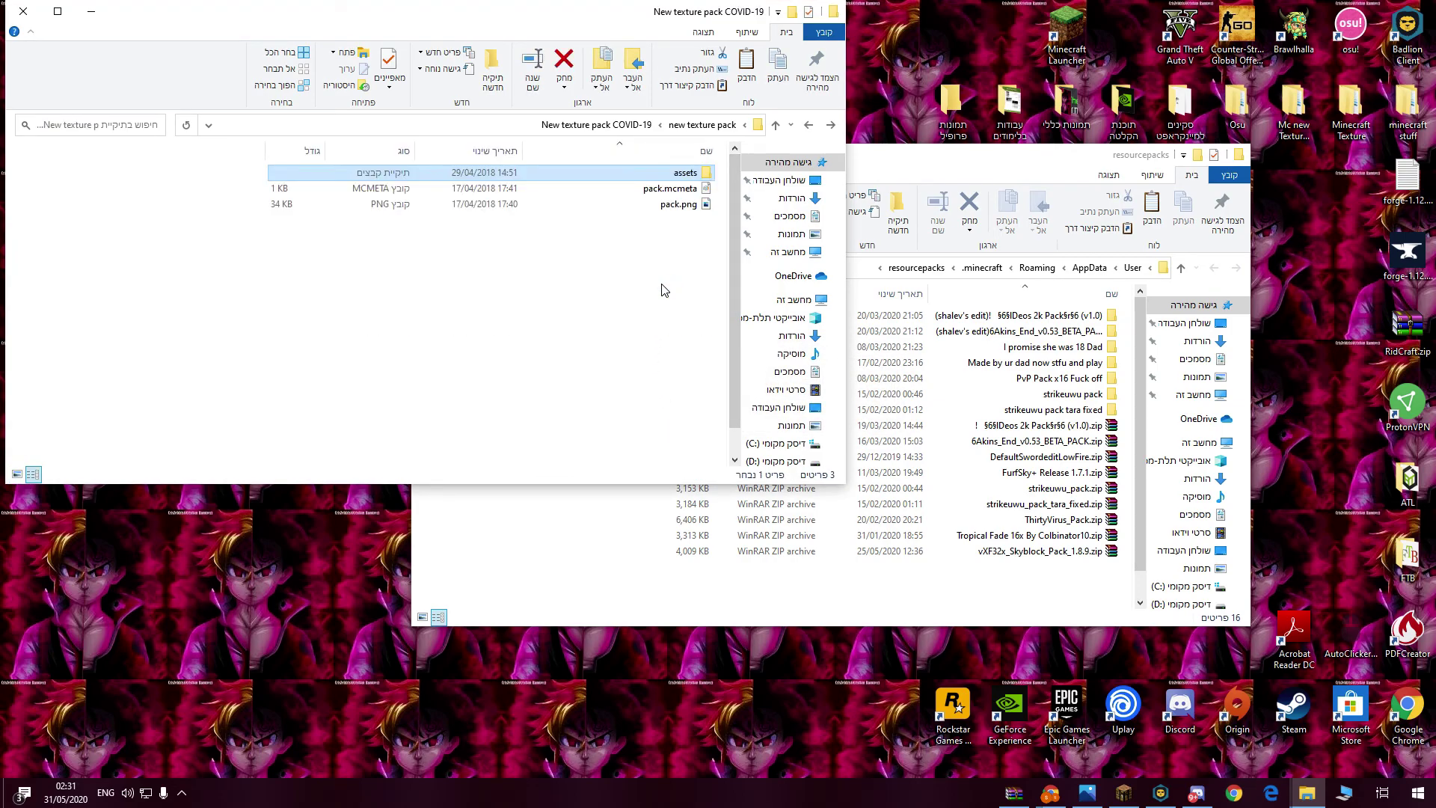
{"action": "double_click", "coordinate": [666, 173]}
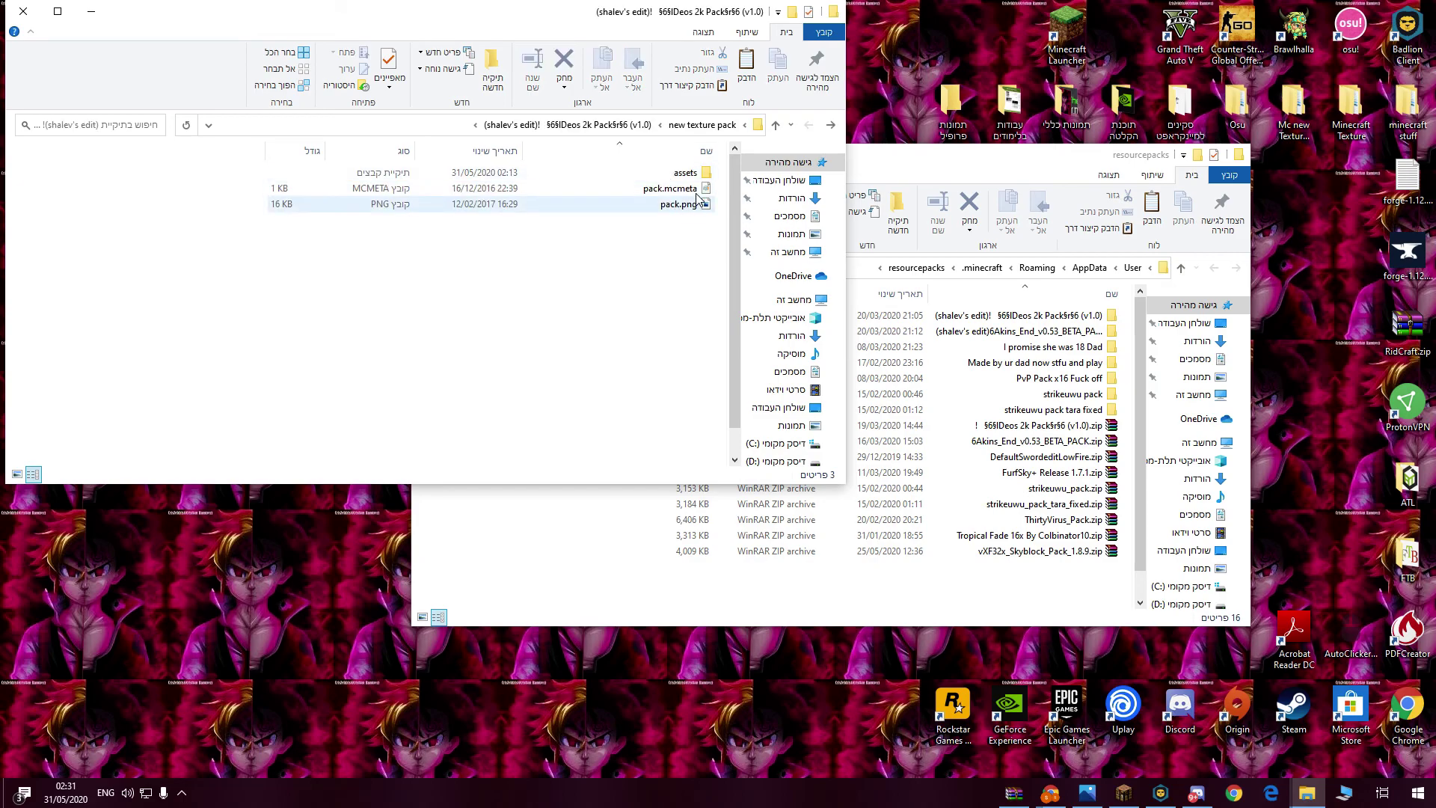
{"action": "double_click", "coordinate": [691, 173]}
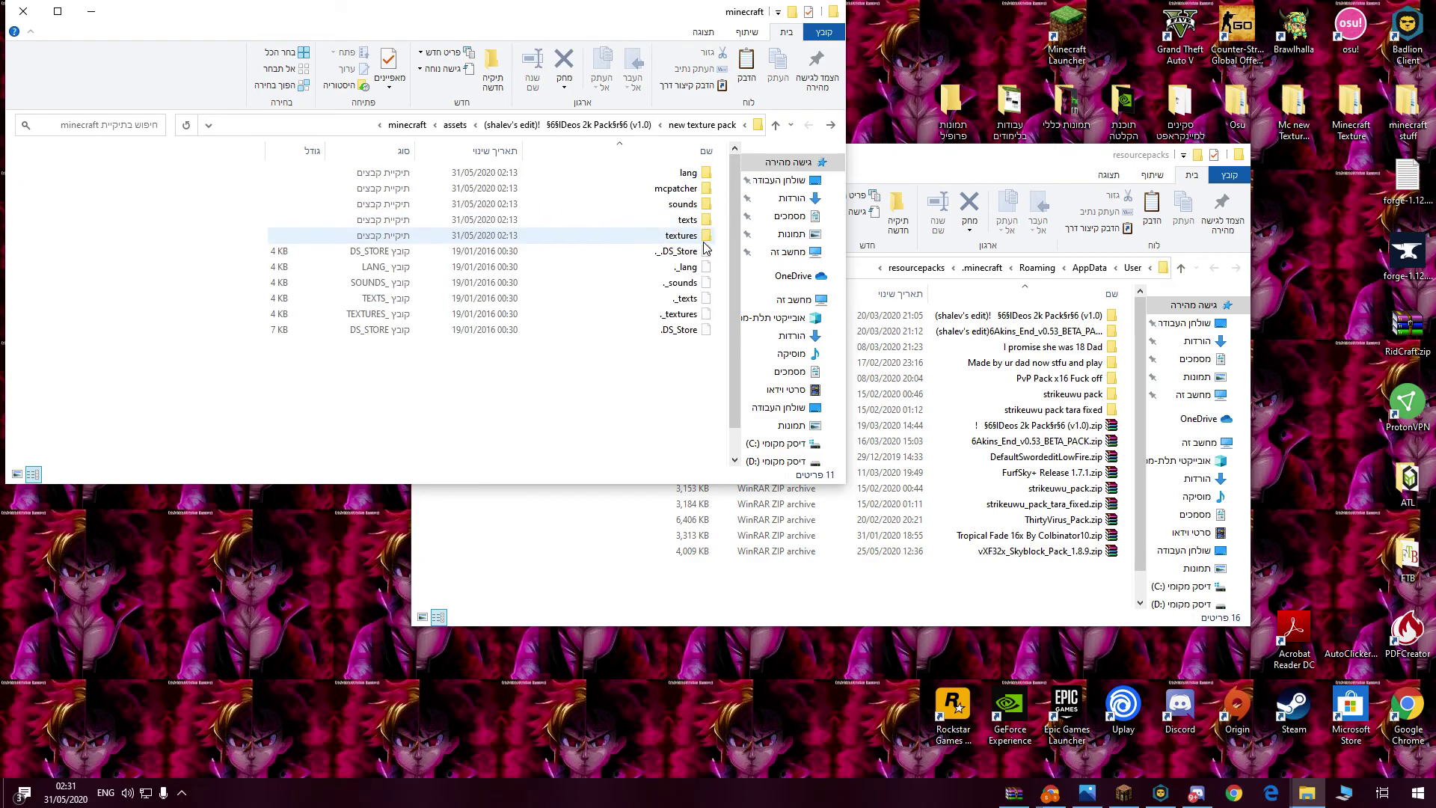
{"action": "double_click", "coordinate": [688, 236]}
{"action": "double_click", "coordinate": [701, 221]}
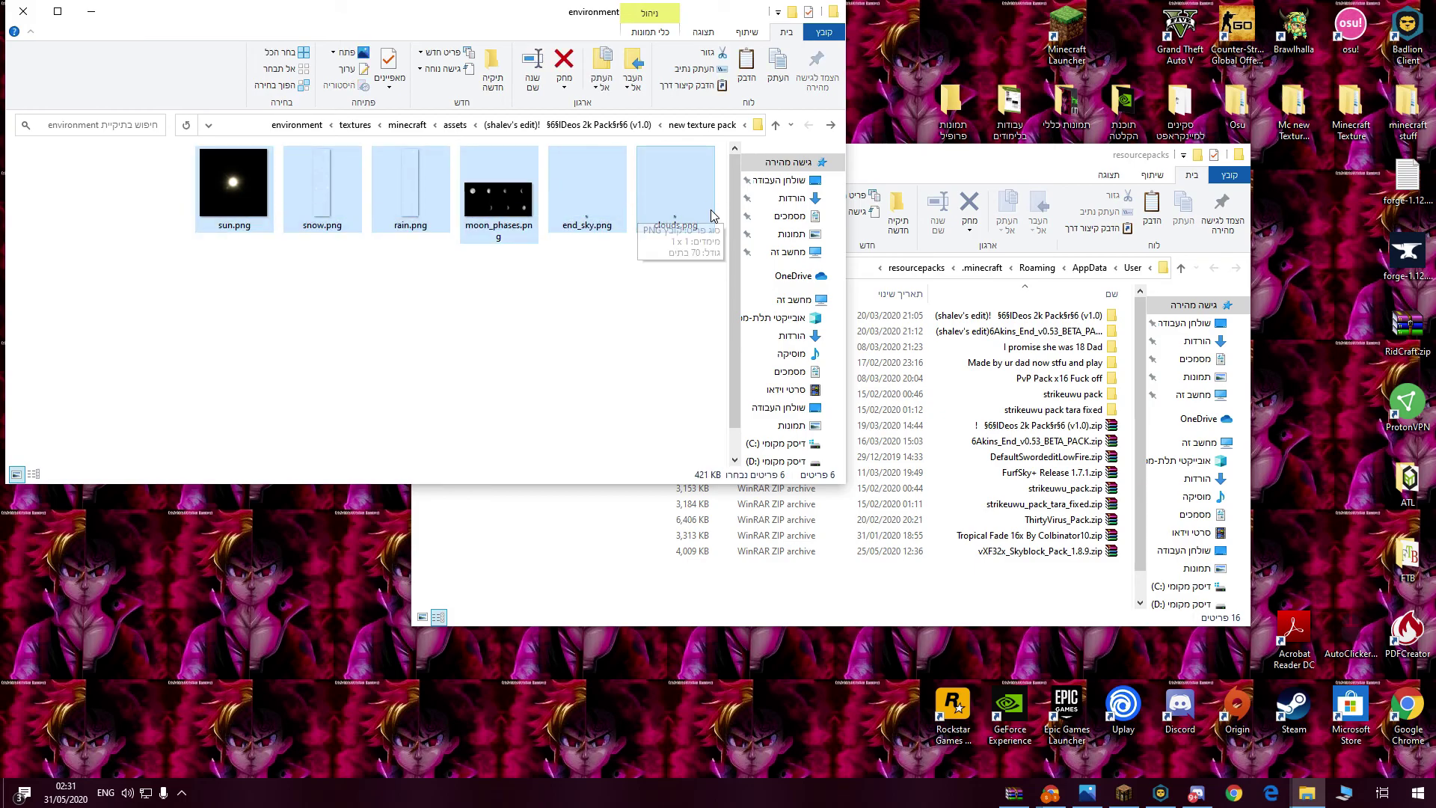
- Paste the copied sky and weather textures into the textures/environment folder of New texture pack COVID-19
{"action": "key", "text": "BackSpace"}
{"action": "key", "text": "BackSpace"}
{"action": "key", "text": "BackSpace"}
{"action": "key", "text": "BackSpace"}
{"action": "key", "text": "BackSpace"}
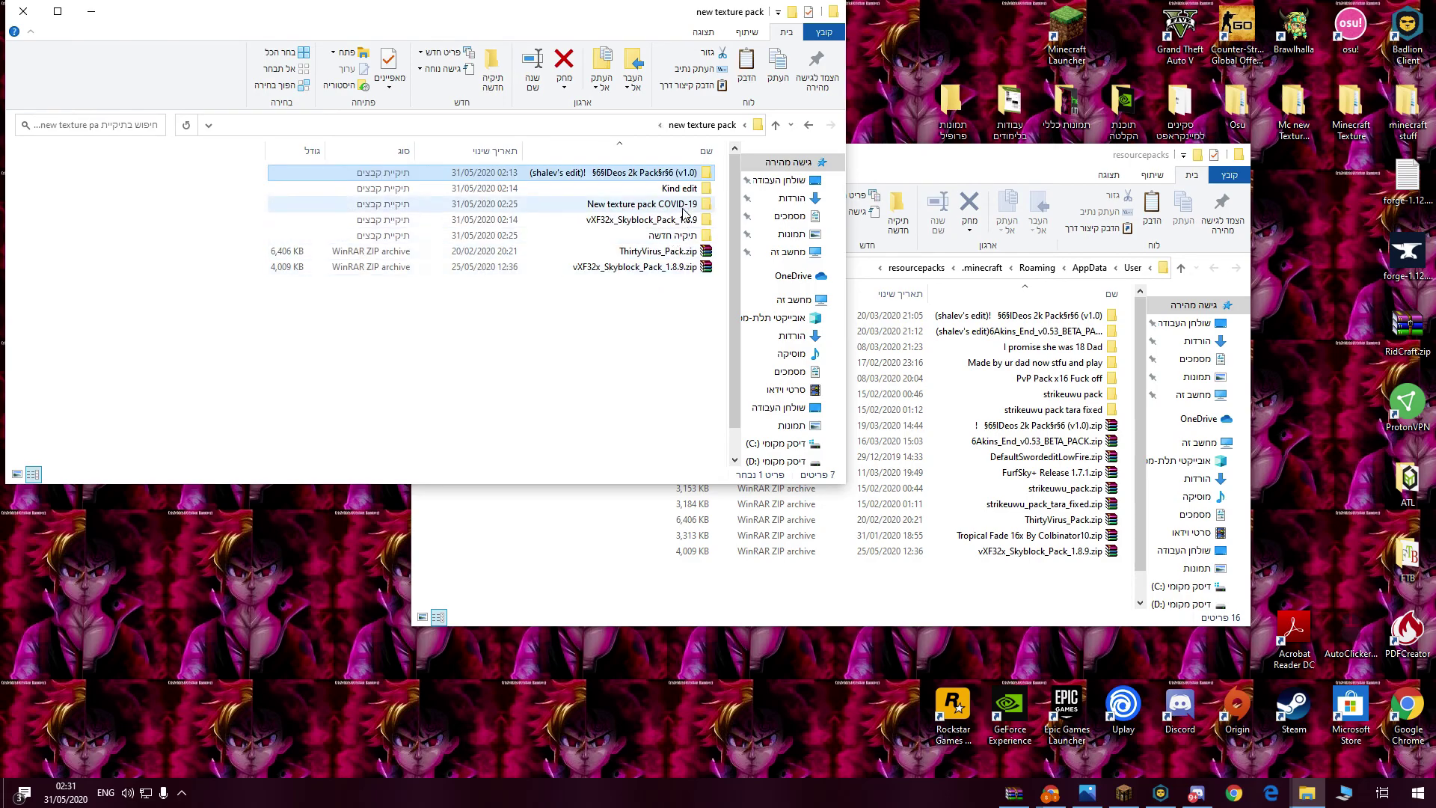
{"action": "double_click", "coordinate": [686, 205]}
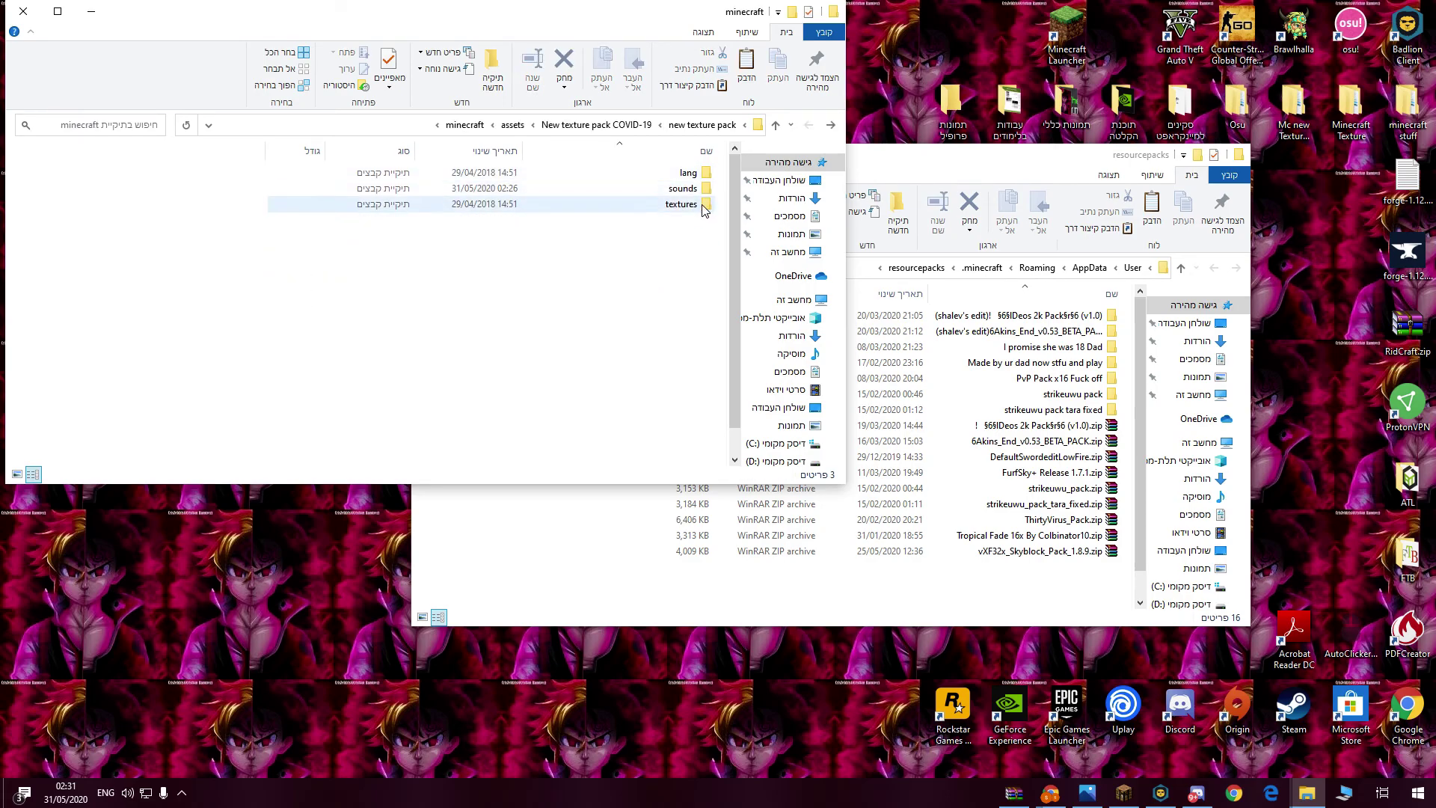
{"action": "double_click", "coordinate": [703, 209]}
{"action": "double_click", "coordinate": [695, 235]}
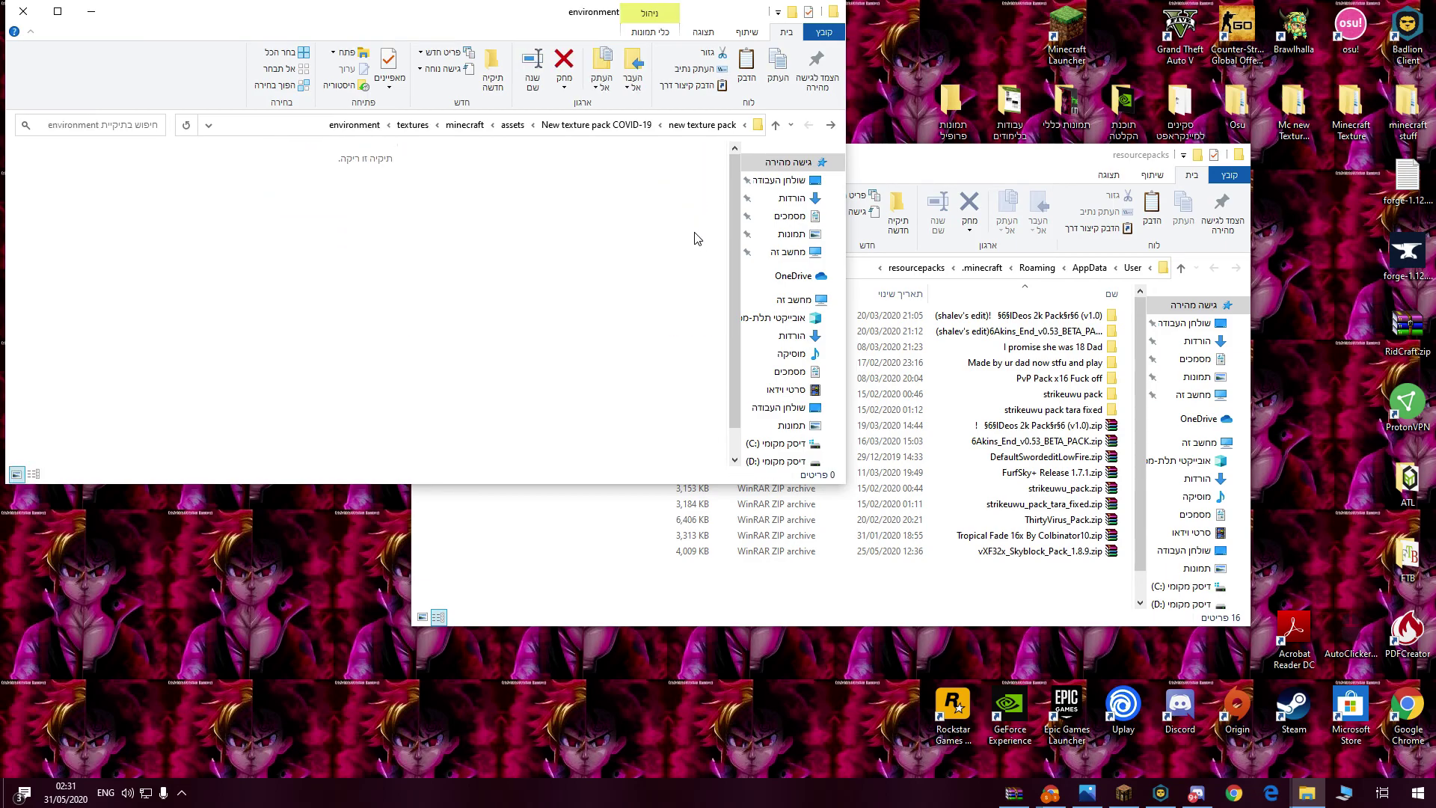
{"action": "key", "text": "ctrl+v"}
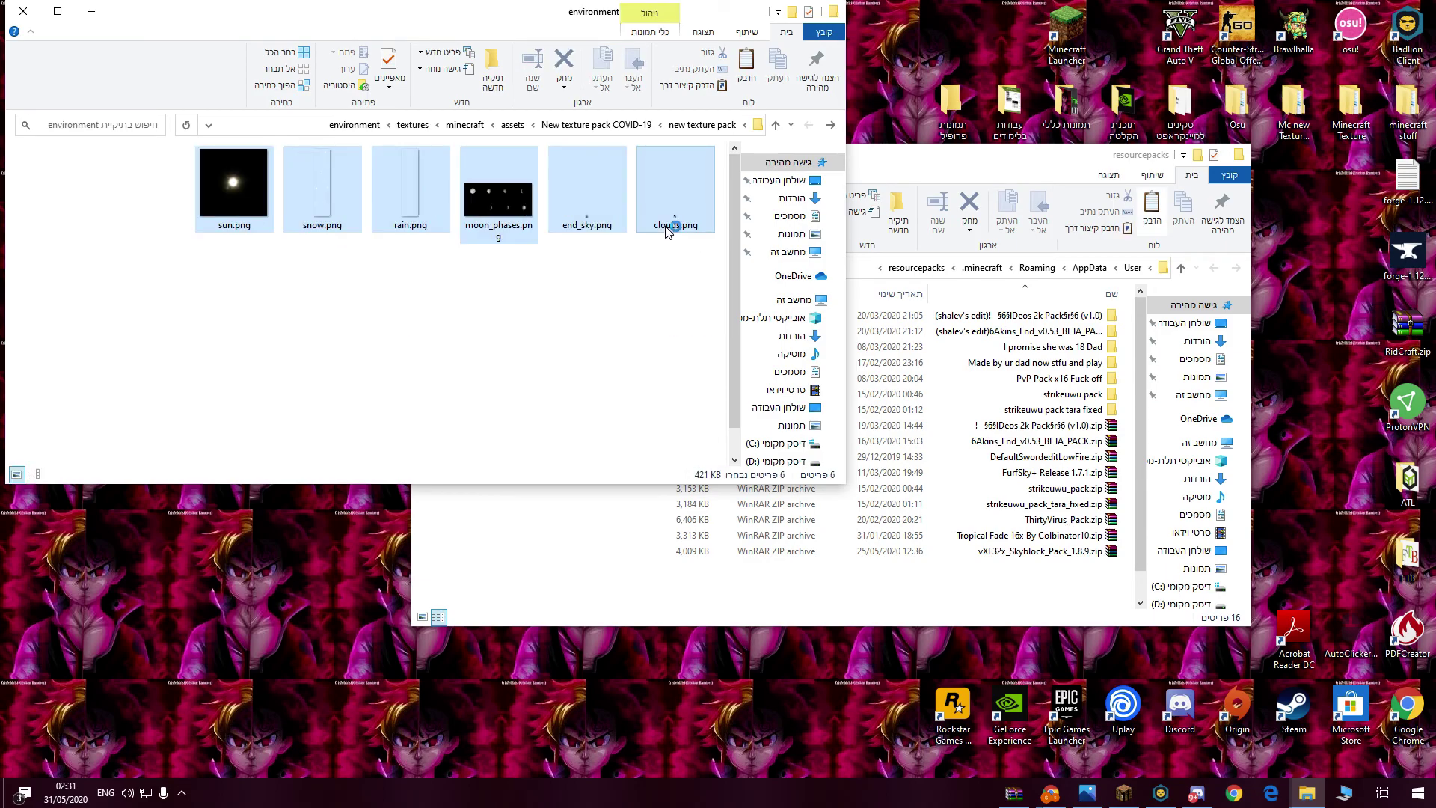
- Browse the font, gui, misc, models and particle folders of New texture pack COVID-19 to review their contents
{"action": "key", "text": "BackSpace"}
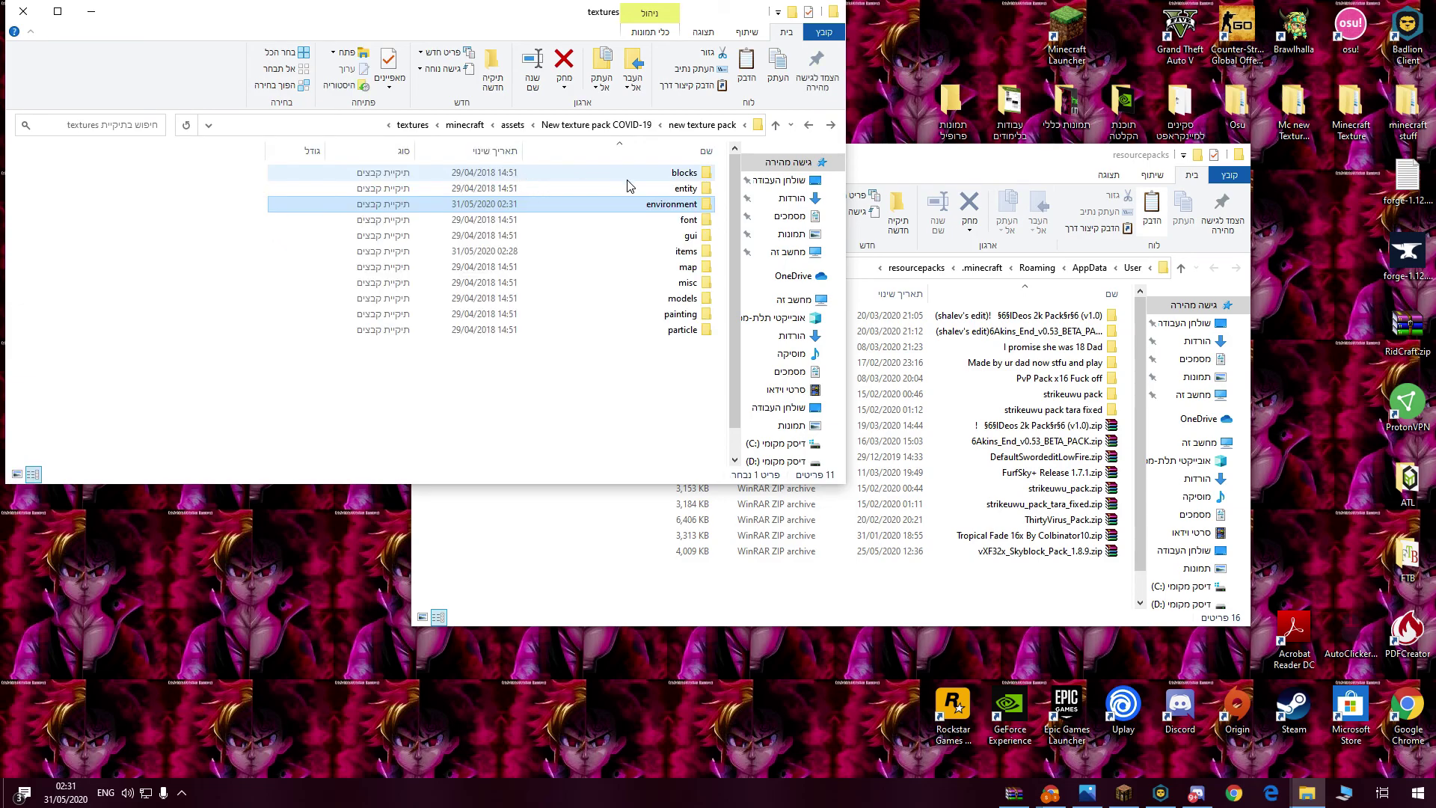
{"action": "double_click", "coordinate": [695, 221]}
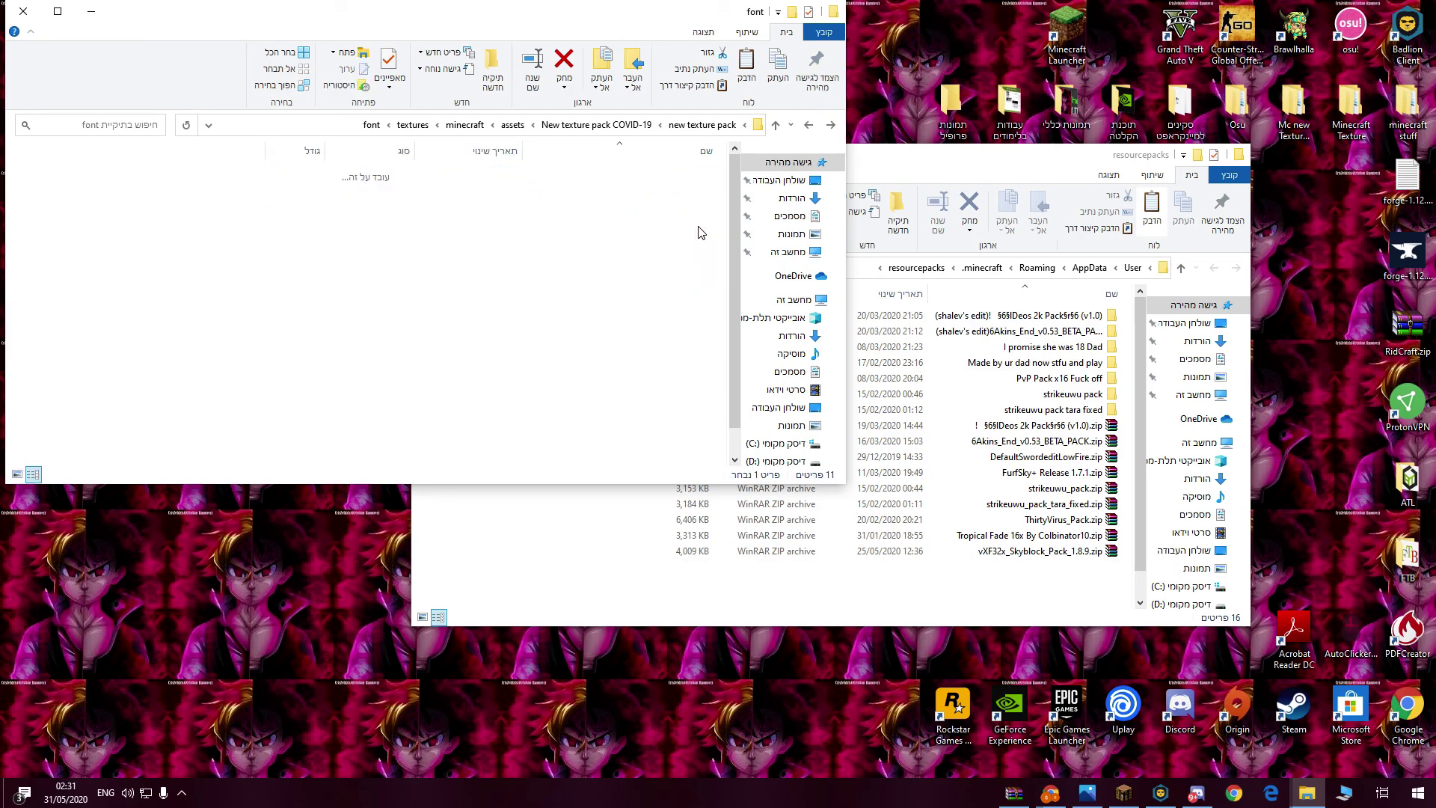
{"action": "key", "text": "BackSpace"}
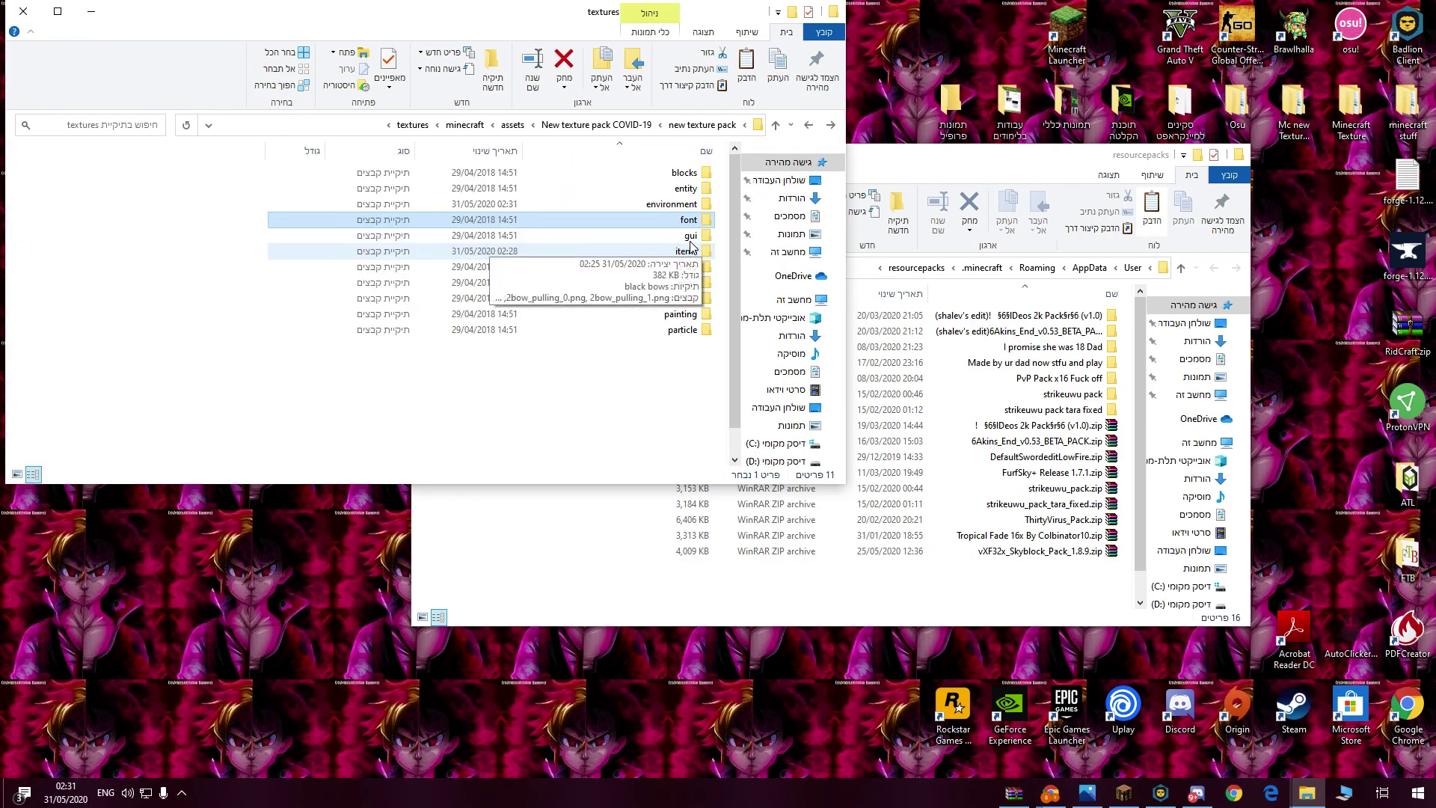
{"action": "double_click", "coordinate": [697, 235]}
{"action": "key", "text": "BackSpace"}
{"action": "double_click", "coordinate": [704, 288]}
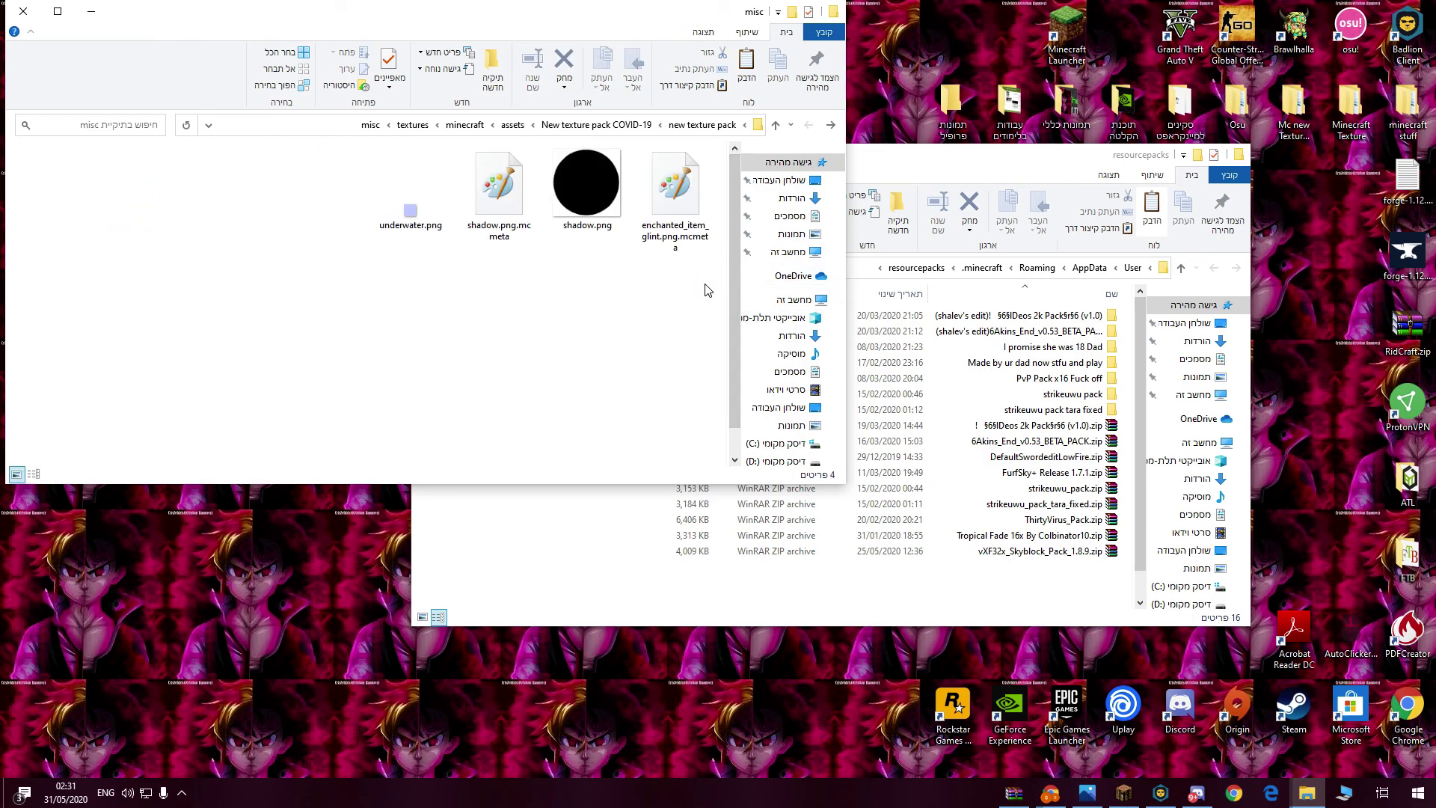
{"action": "key", "text": "BackSpace"}
{"action": "double_click", "coordinate": [701, 297]}
{"action": "key", "text": "BackSpace"}
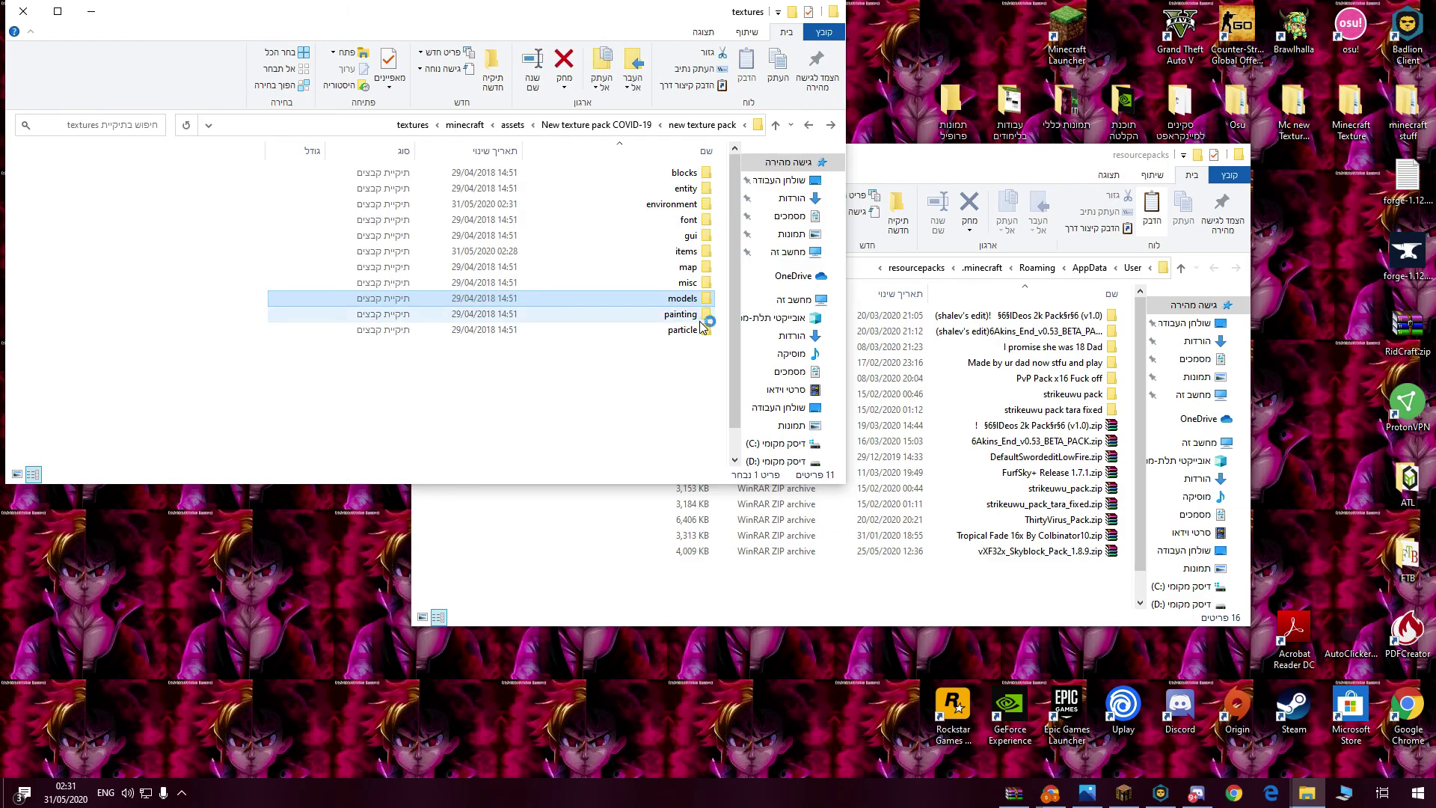
{"action": "double_click", "coordinate": [702, 329]}
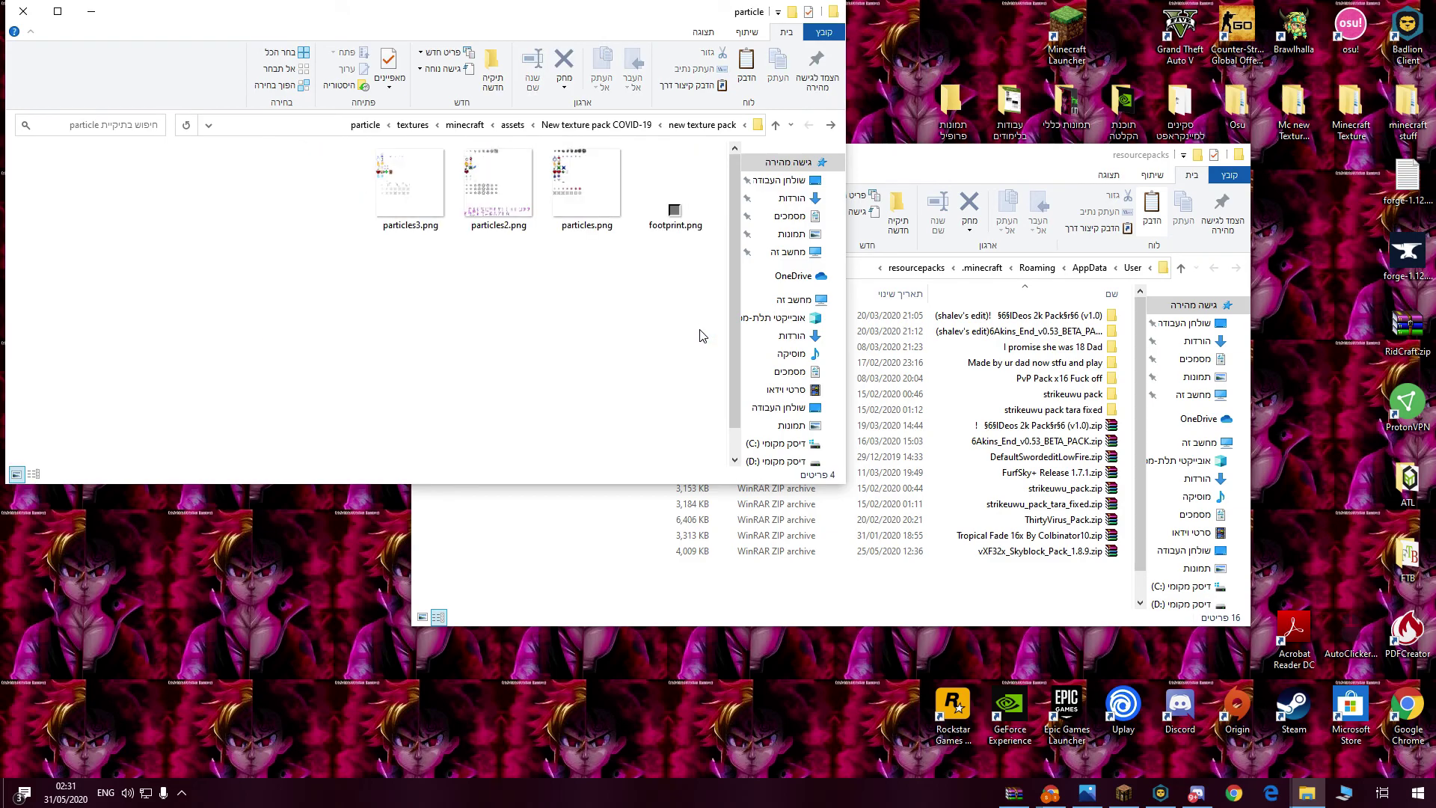
{"action": "key", "text": "BackSpace"}
{"action": "double_click", "coordinate": [701, 298]}
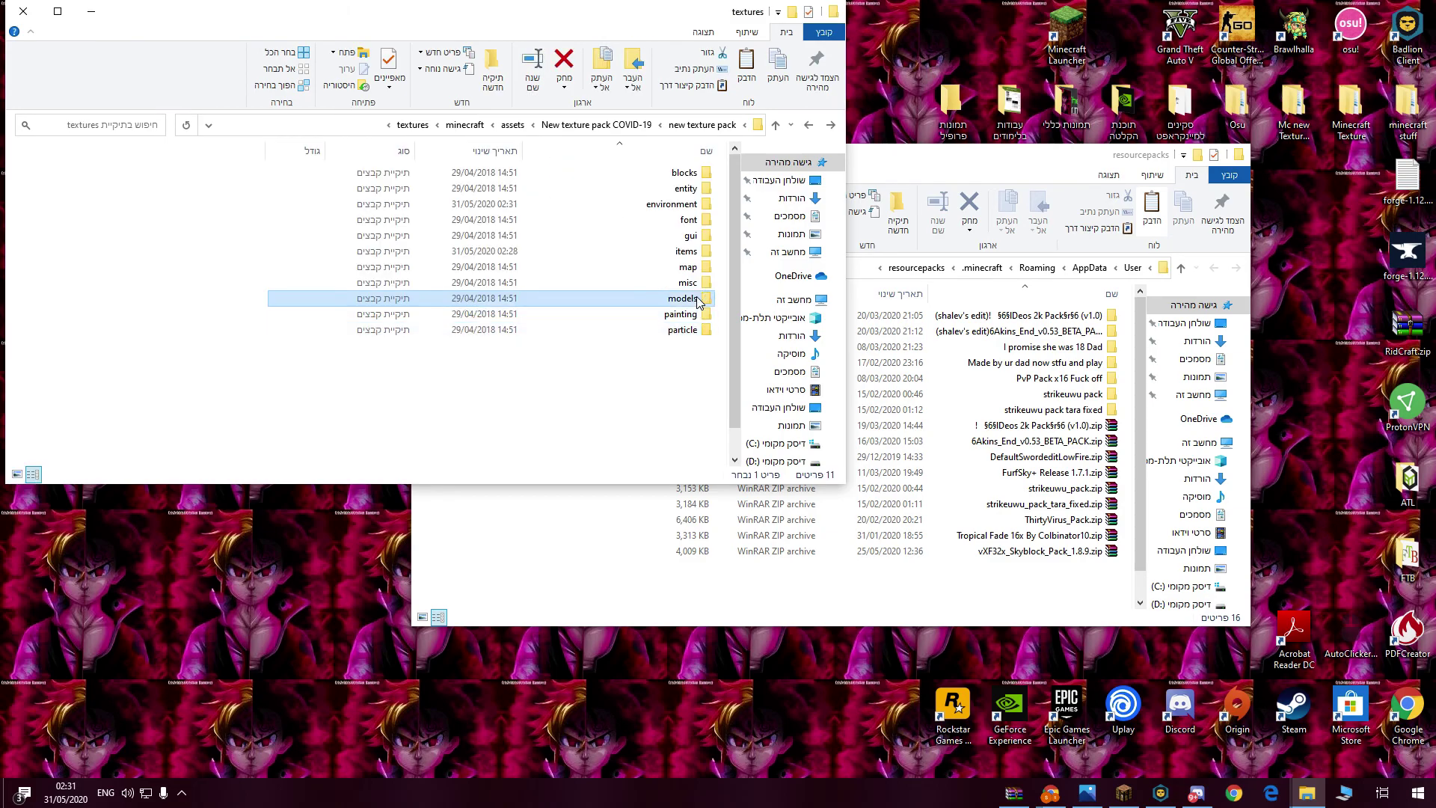
{"action": "key", "text": "BackSpace"}
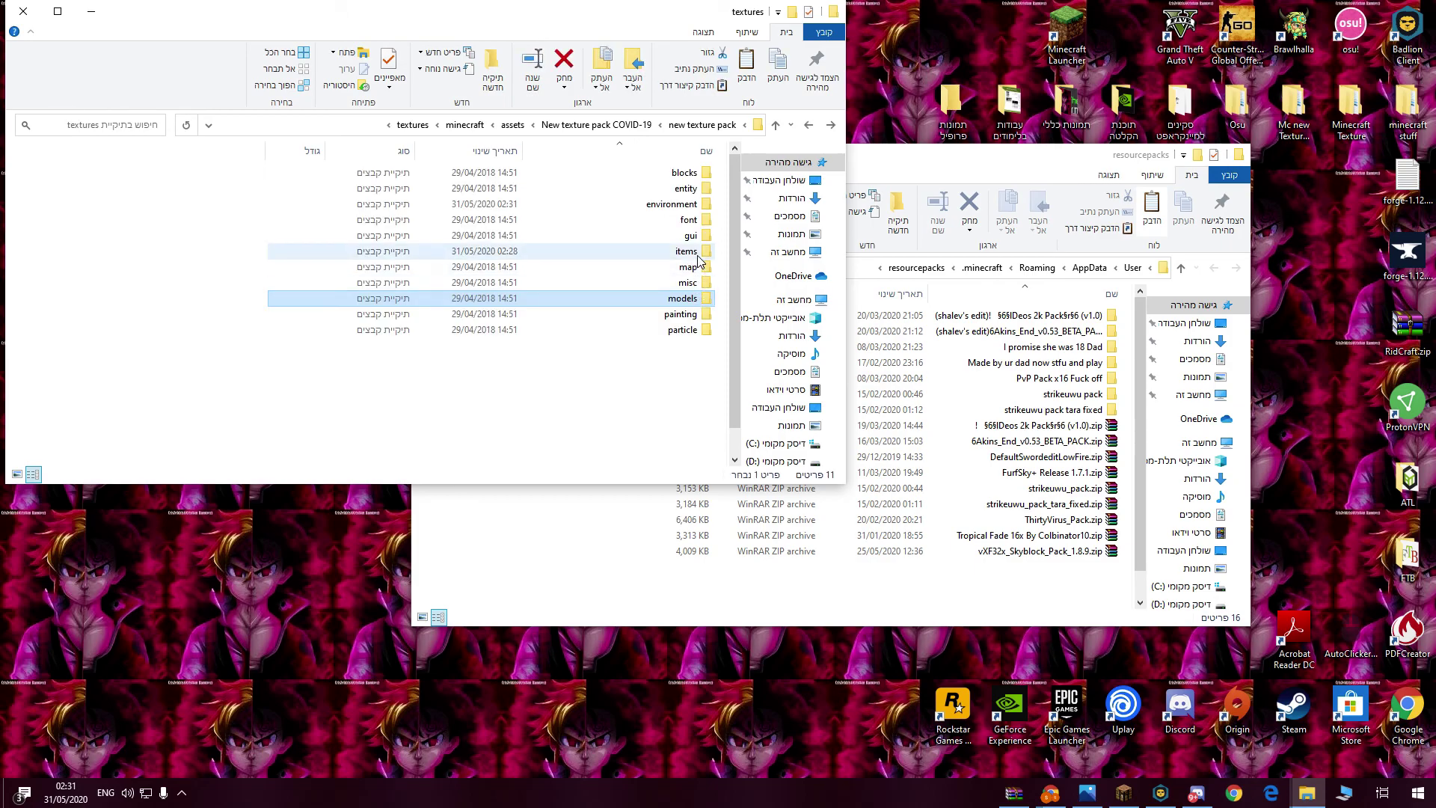
- Review the entity, font, gui, items and map folders in the textures of New texture pack COVID-19
{"action": "double_click", "coordinate": [699, 187]}
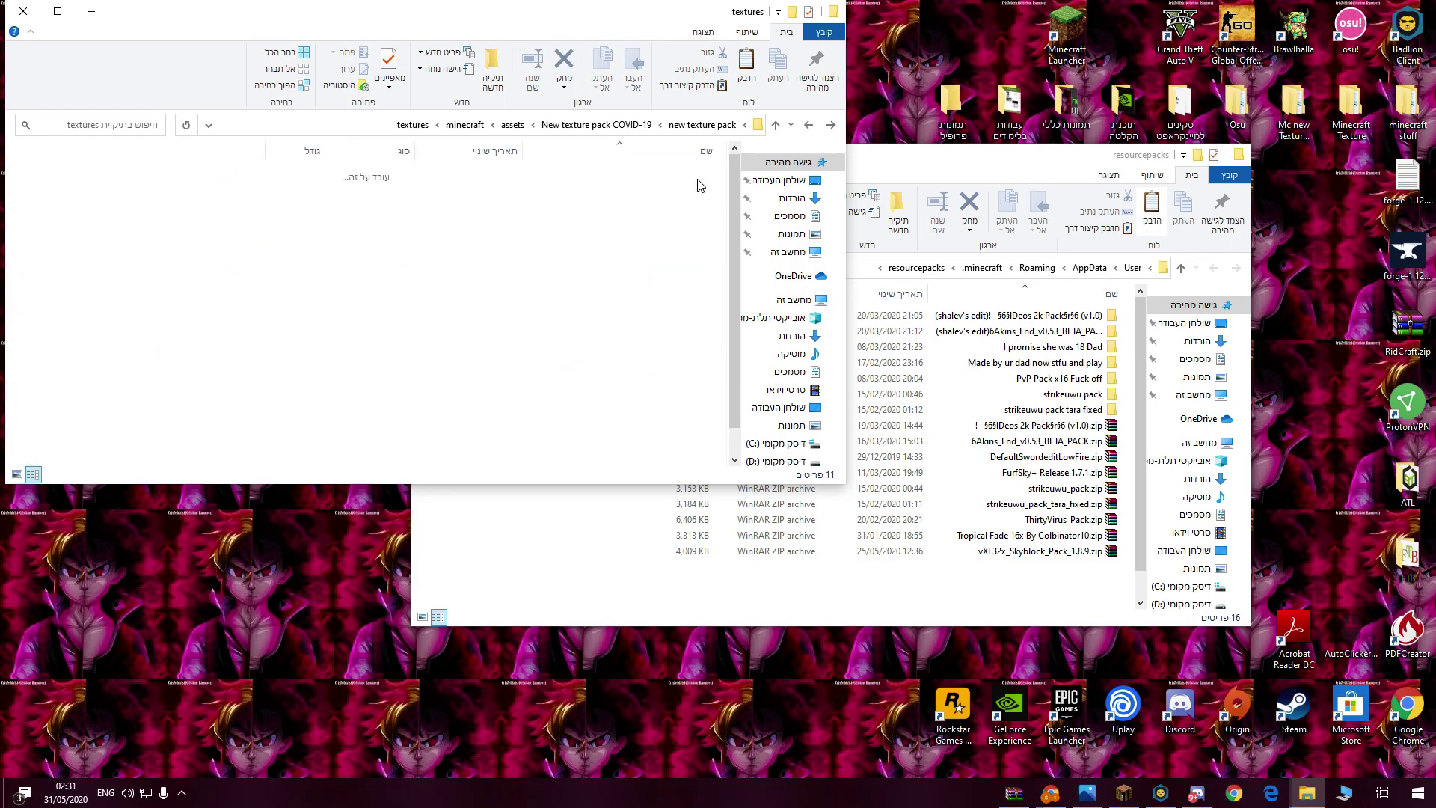
{"action": "scroll", "coordinate": [703, 299], "scroll_direction": "down", "scroll_amount": 1}
{"action": "key", "text": "alt+Left"}
{"action": "double_click", "coordinate": [696, 220]}
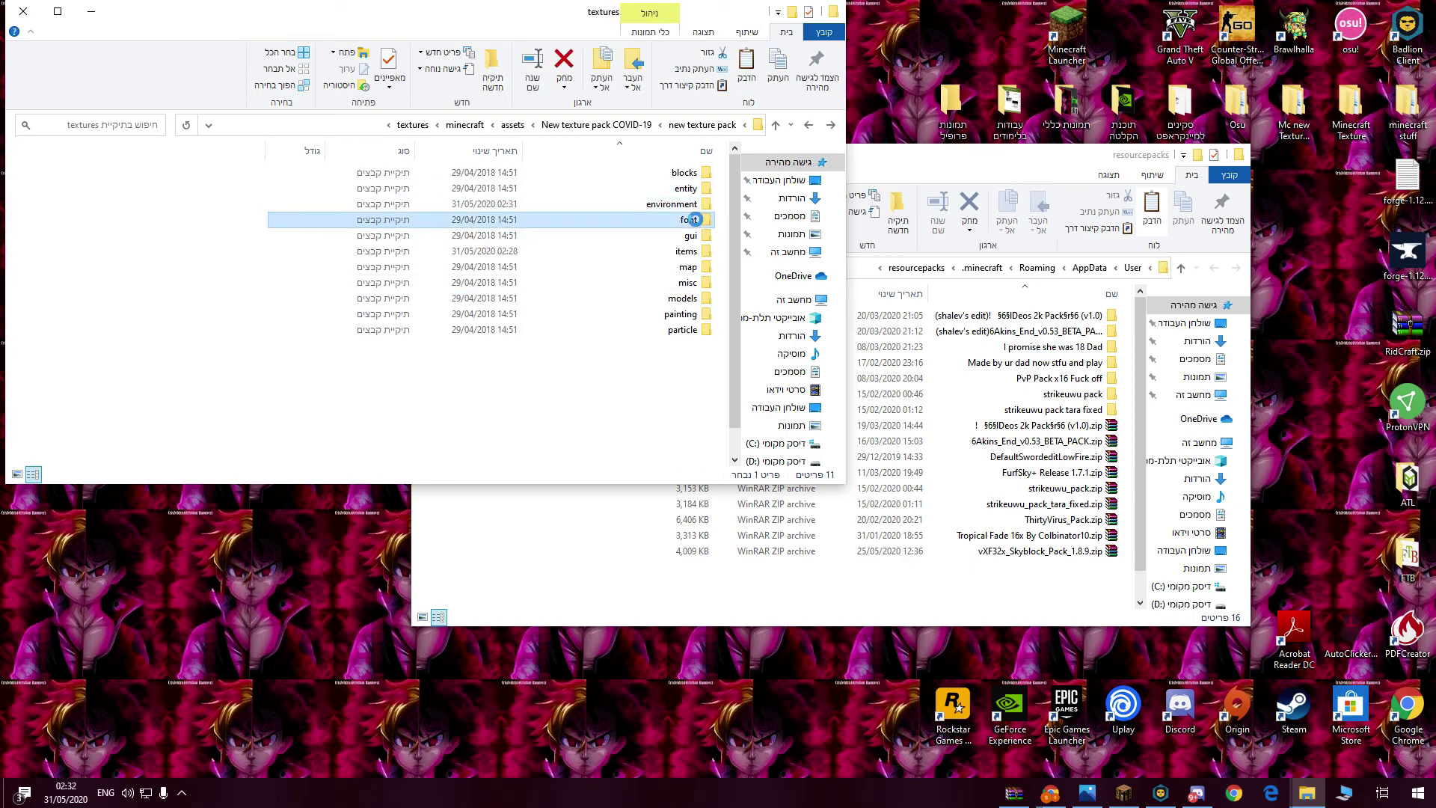
{"action": "scroll", "coordinate": [696, 225], "scroll_direction": "down", "scroll_amount": 10}
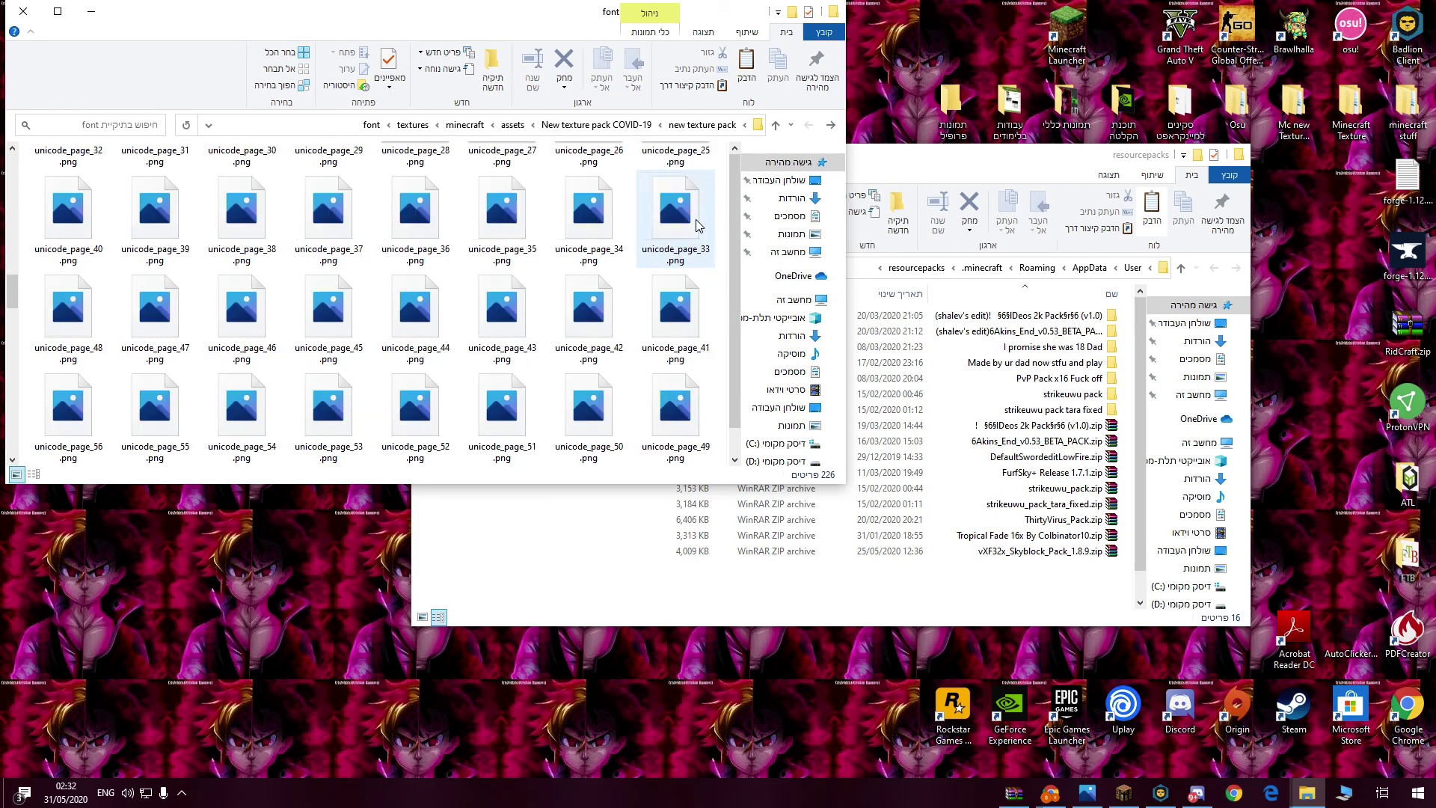
{"action": "key", "text": "alt+Left"}
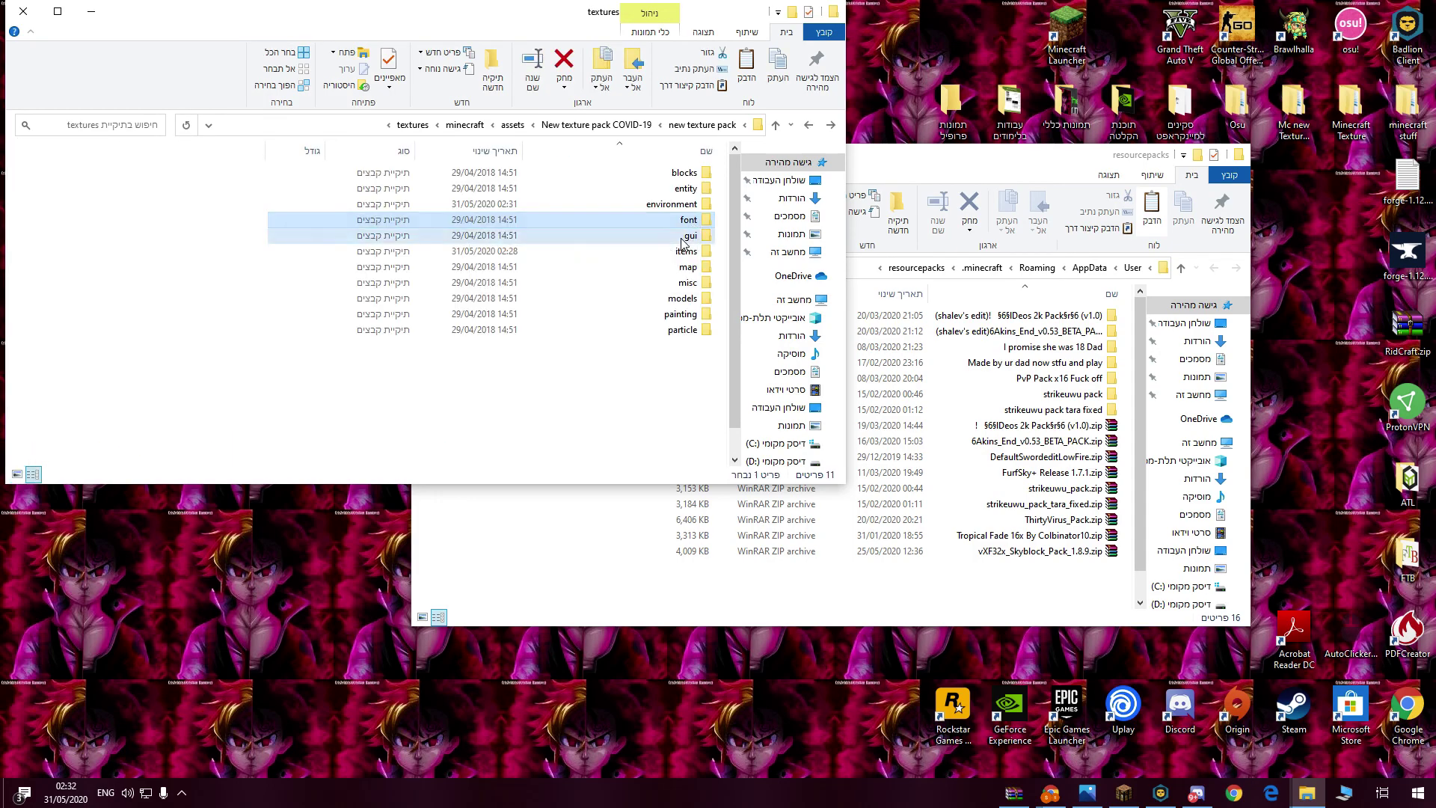
{"action": "double_click", "coordinate": [681, 238]}
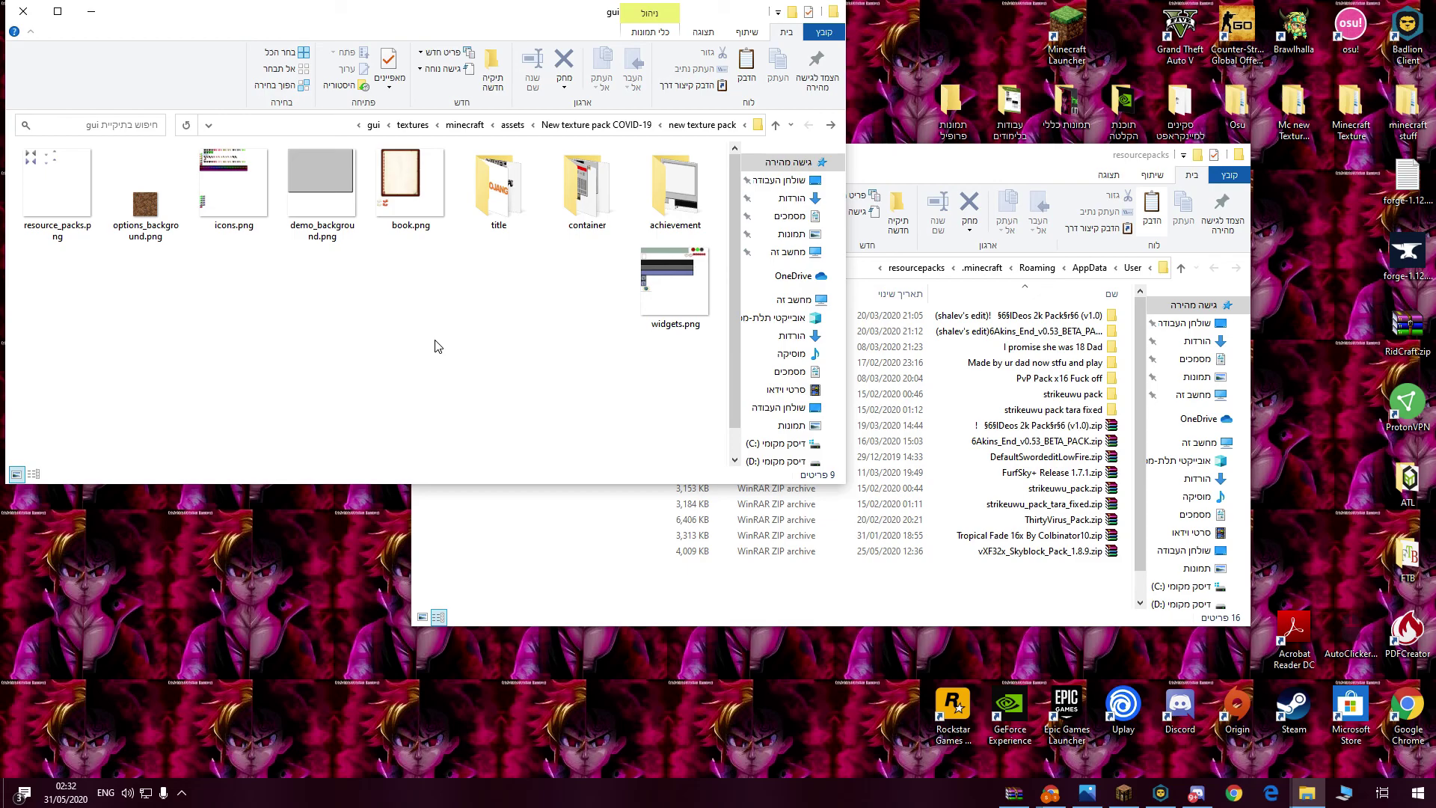
{"action": "key", "text": "alt+Left"}
{"action": "double_click", "coordinate": [668, 256]}
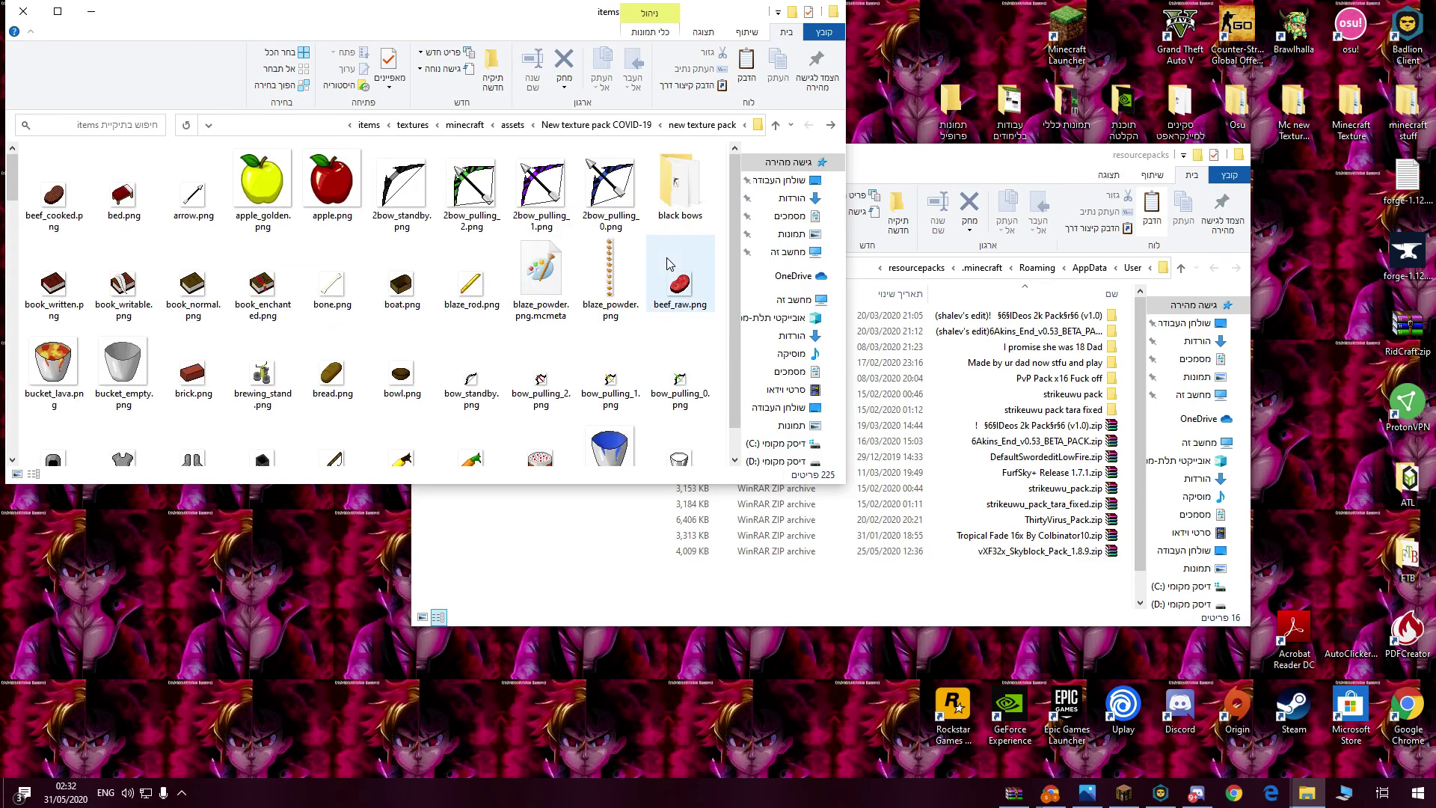
{"action": "scroll", "coordinate": [669, 264], "scroll_direction": "down", "scroll_amount": 15}
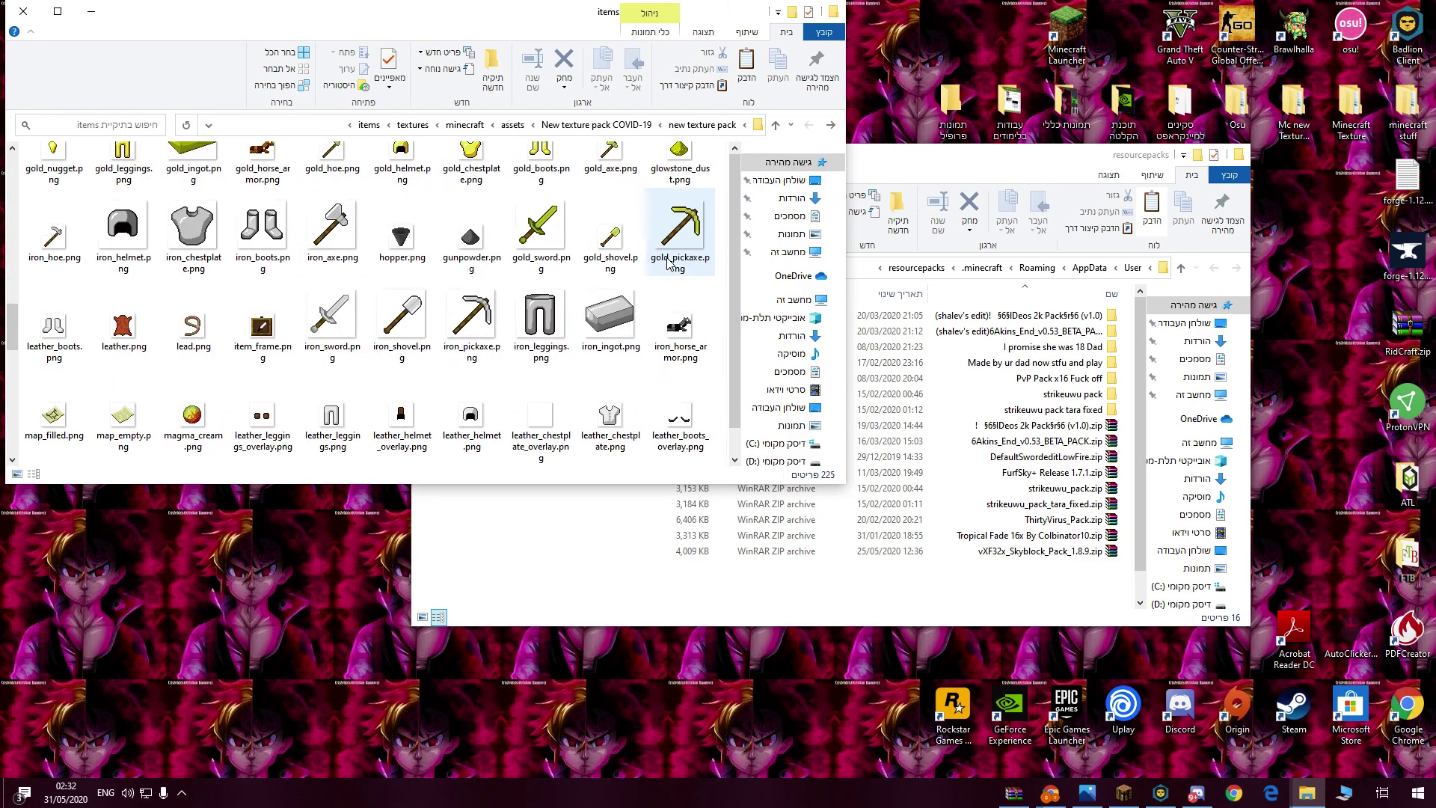
{"action": "key", "text": "alt+Left"}
{"action": "double_click", "coordinate": [691, 277]}
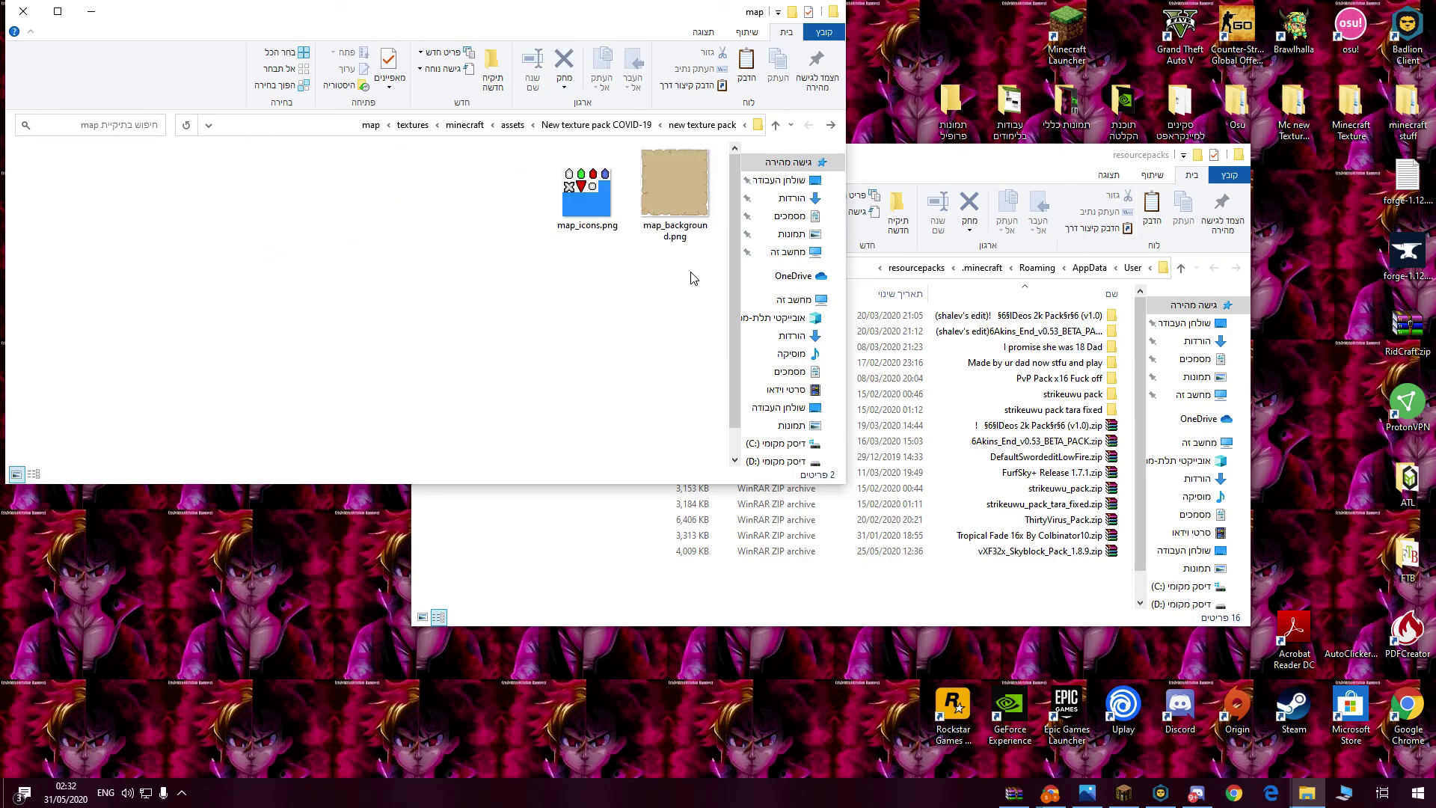
{"action": "key", "text": "alt+Left"}
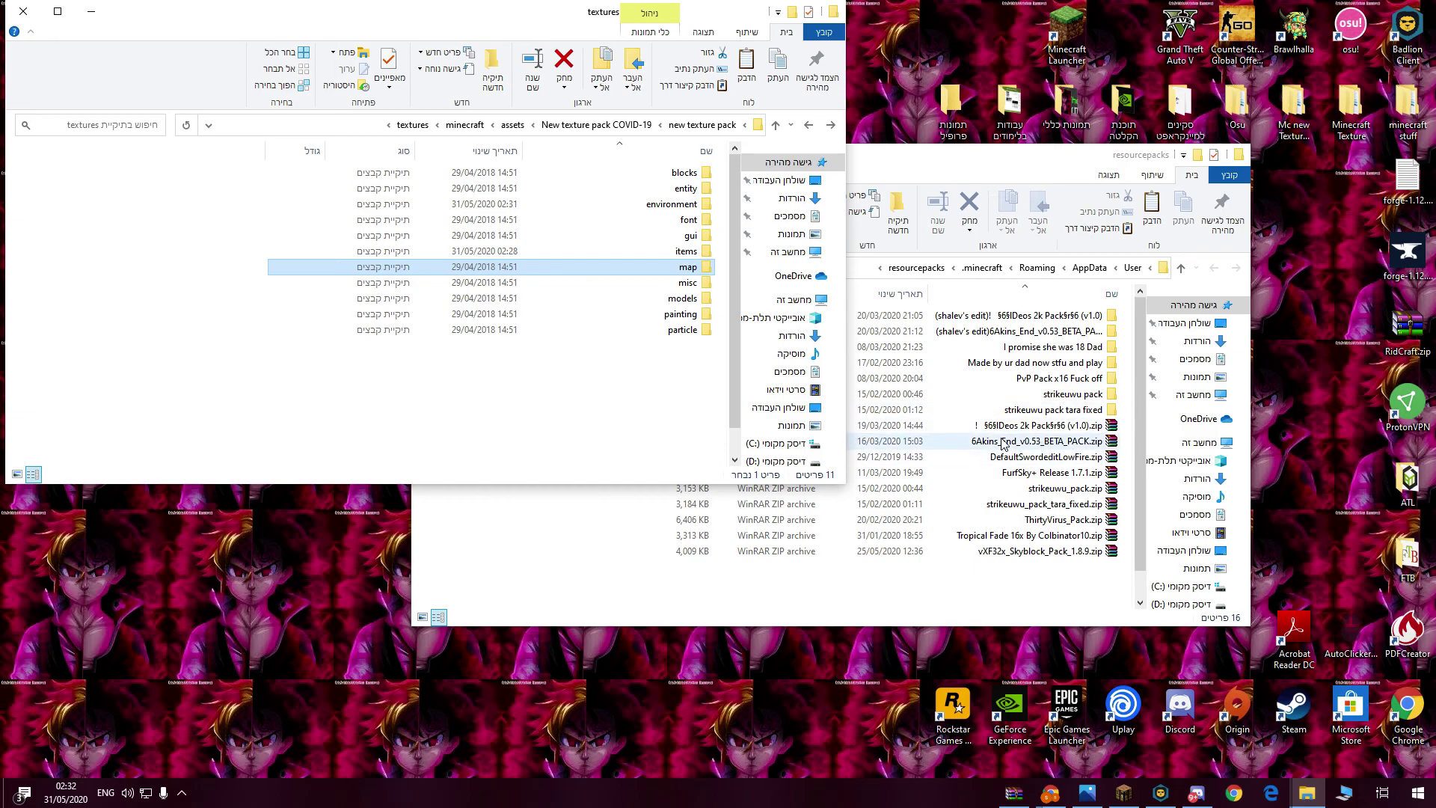
- Review the item textures in the items folder of New texture pack COVID-19 and return to the main new texture pack folder
{"action": "key", "text": "BackSpace"}
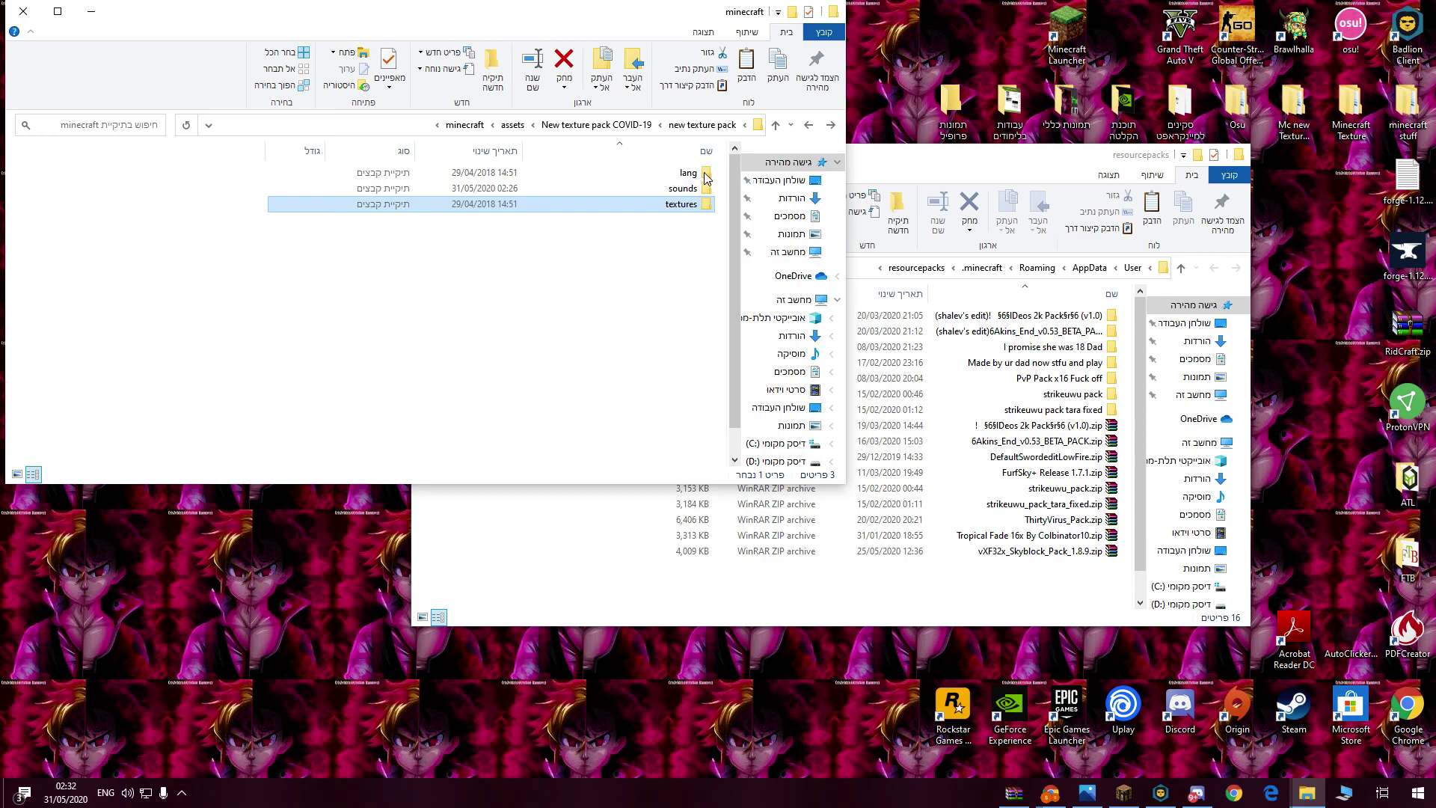
{"action": "double_click", "coordinate": [628, 210]}
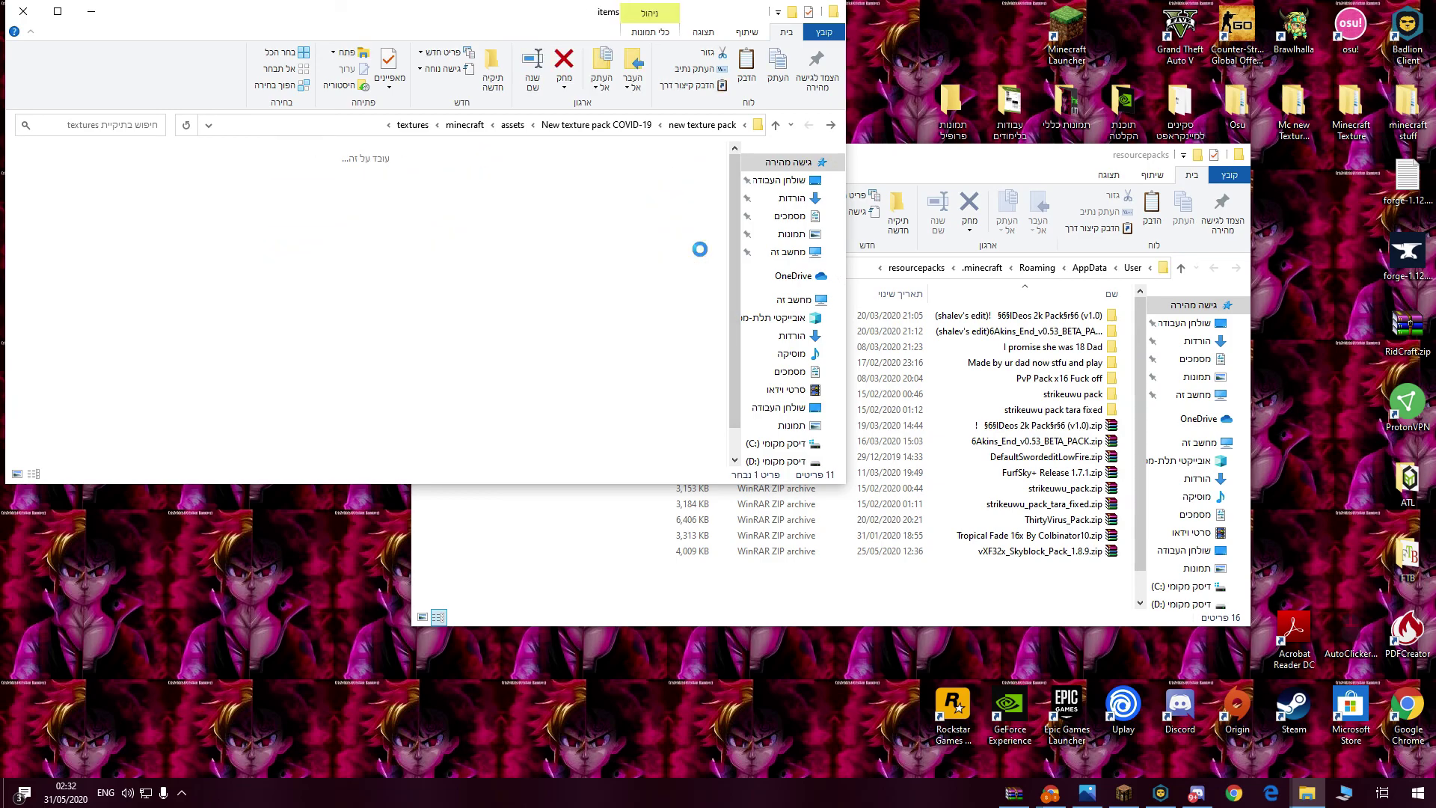
{"action": "double_click", "coordinate": [699, 249]}
{"action": "scroll", "coordinate": [370, 359], "scroll_direction": "down", "scroll_amount": 3}
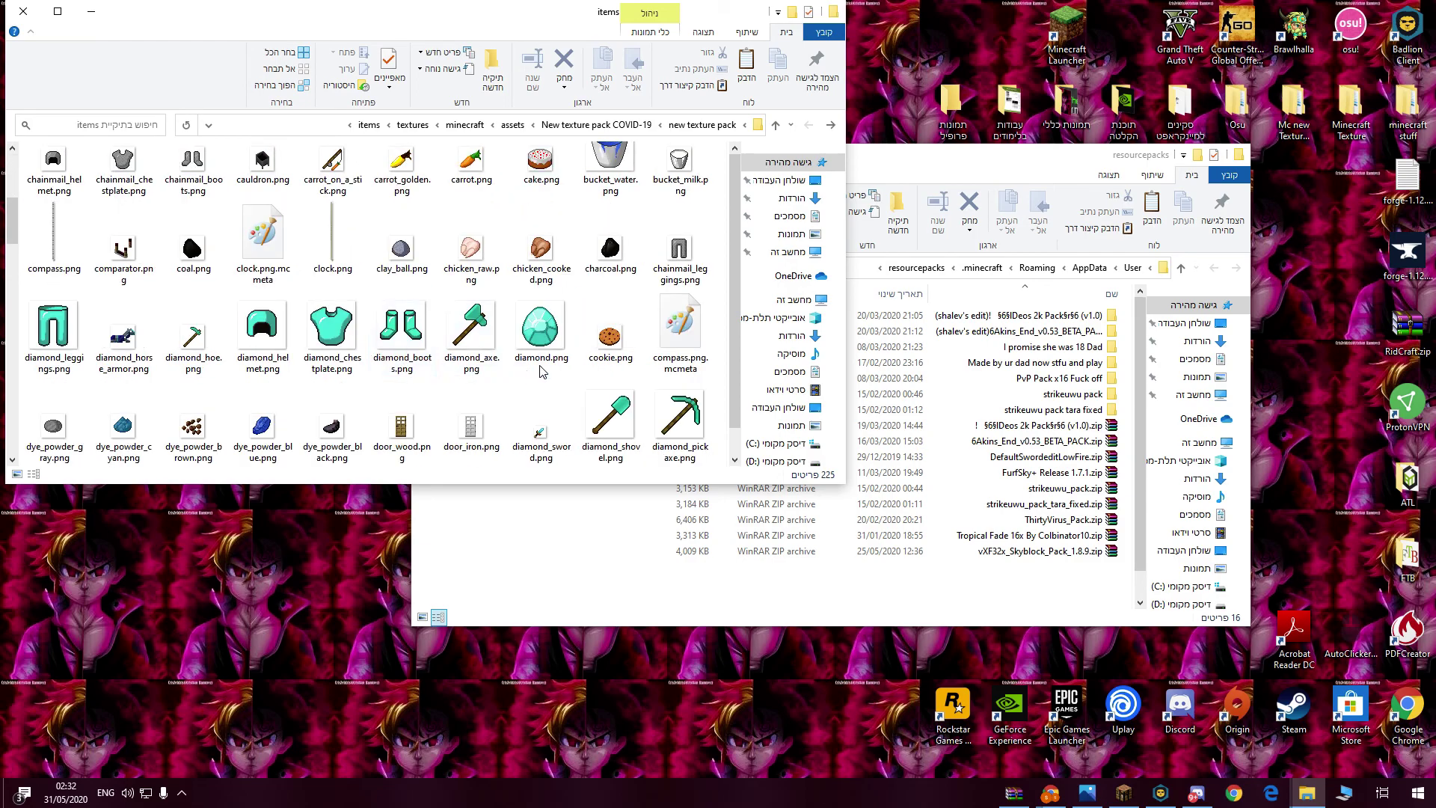
{"action": "scroll", "coordinate": [541, 371], "scroll_direction": "up", "scroll_amount": 5}
{"action": "key", "text": "BackSpace"}
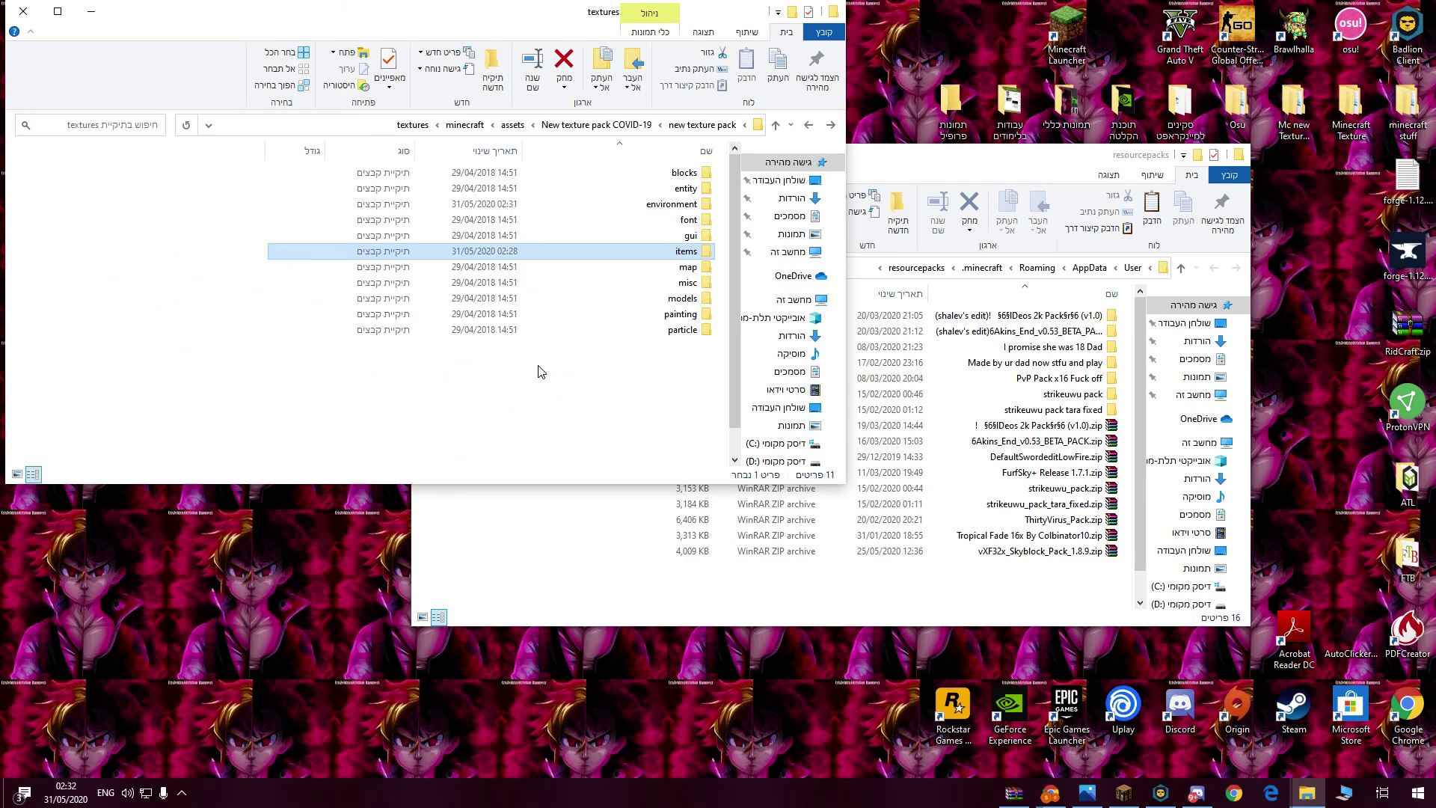
{"action": "key", "text": "BackSpace"}
{"action": "key", "text": "BackSpace"}
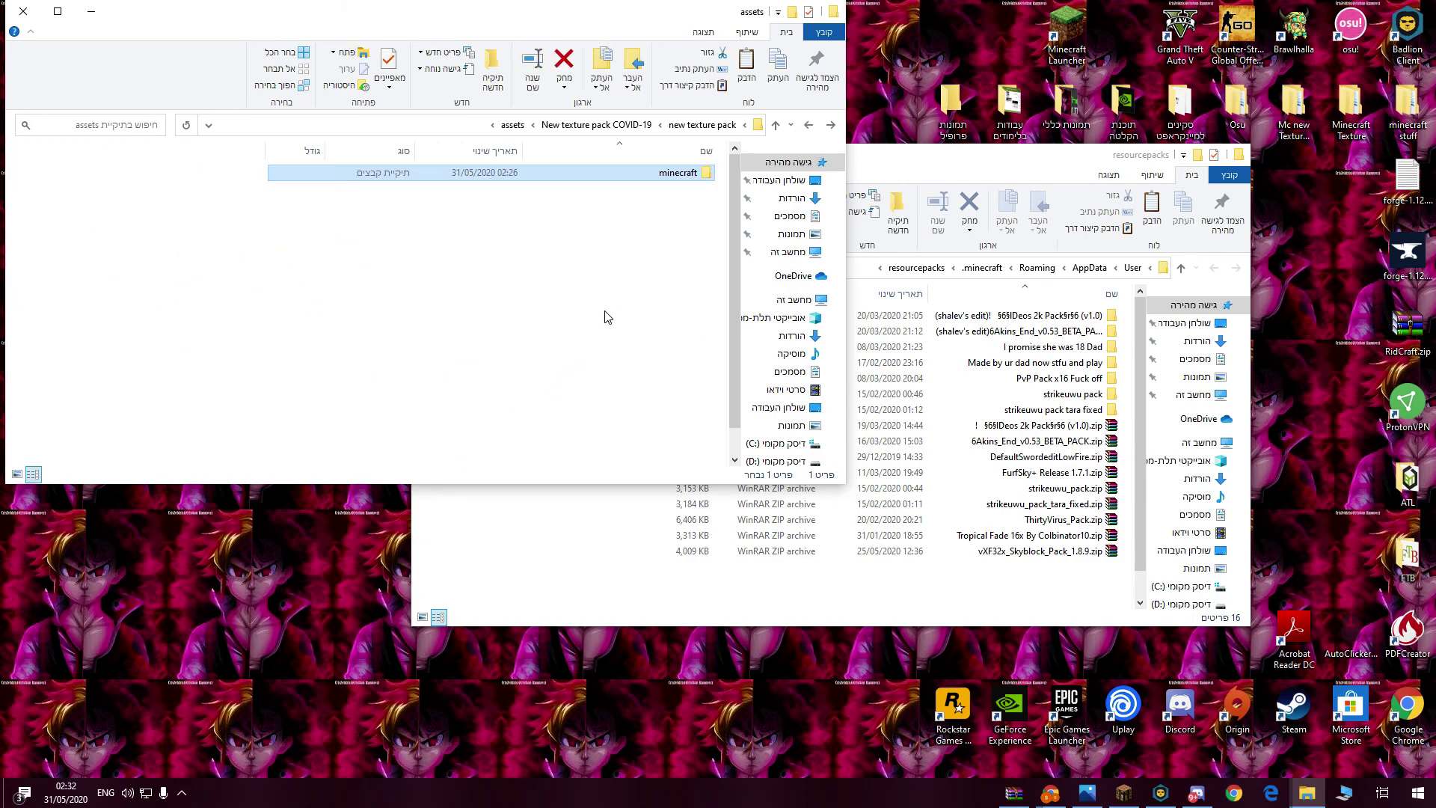
{"action": "key", "text": "BackSpace"}
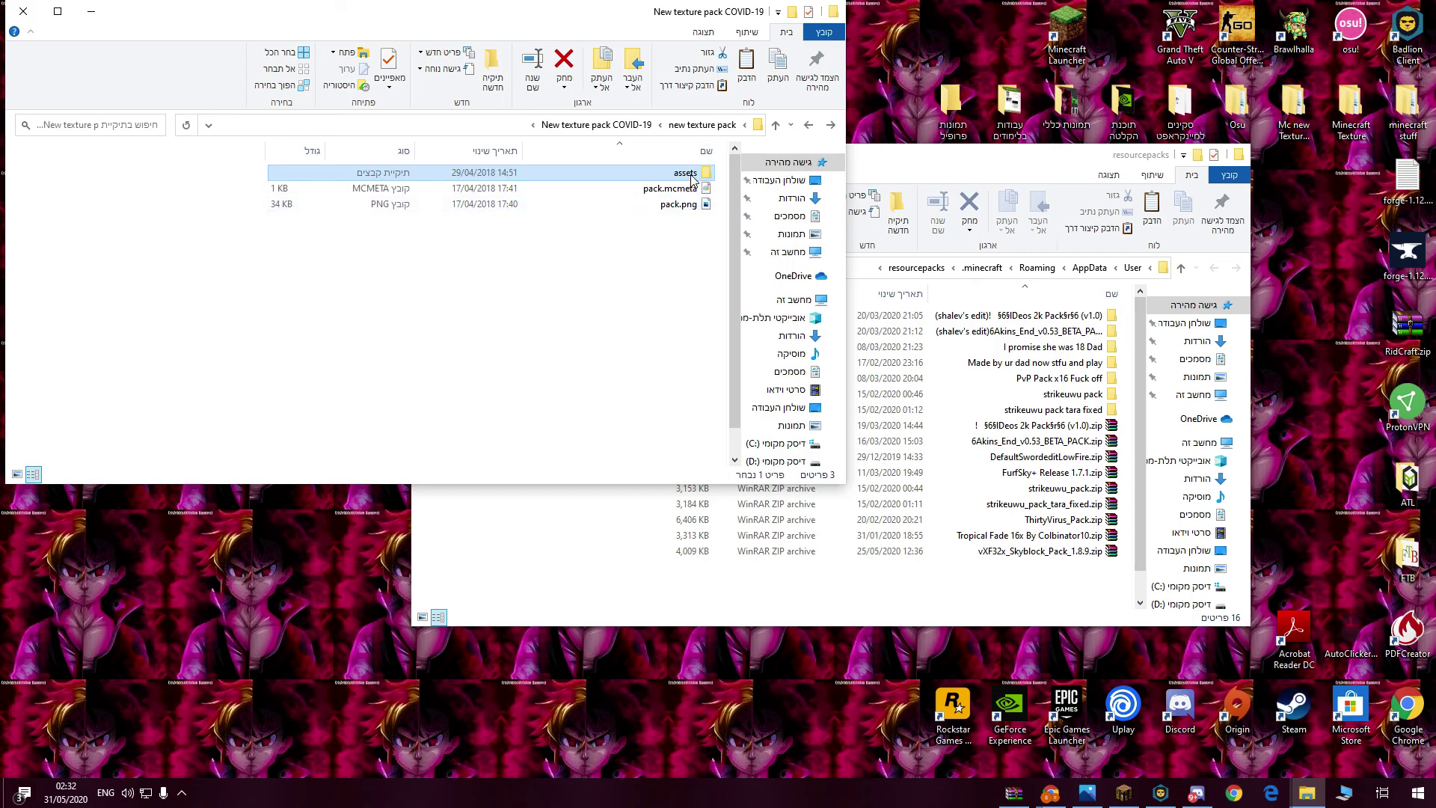
{"action": "key", "text": "BackSpace"}
- Copy the mcpatcher folder from assets/minecraft of vXF32x_Skyblock_Pack_1.8.9
{"action": "double_click", "coordinate": [669, 221]}
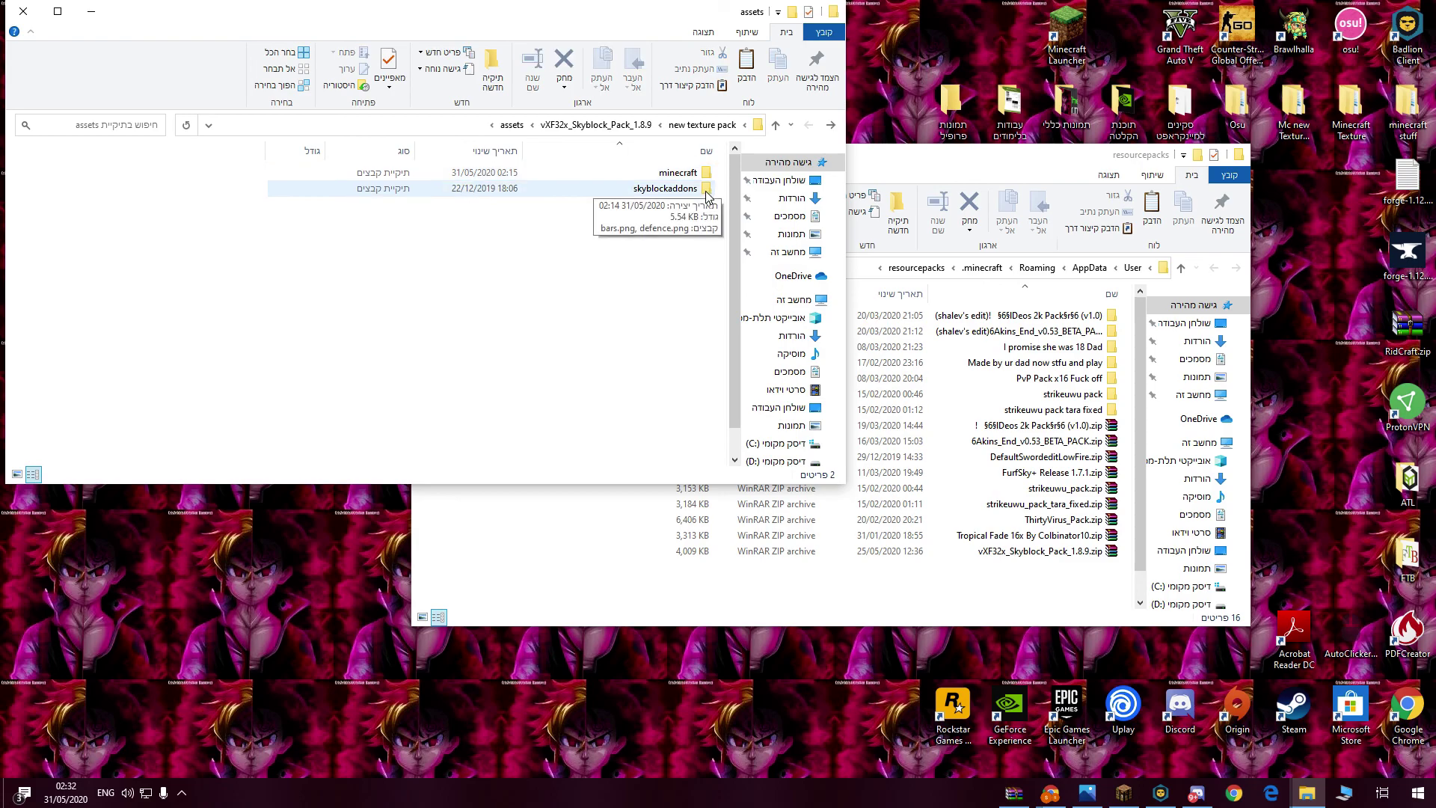
{"action": "double_click", "coordinate": [705, 191]}
{"action": "key", "text": "BackSpace"}
{"action": "left_click", "coordinate": [710, 178]}
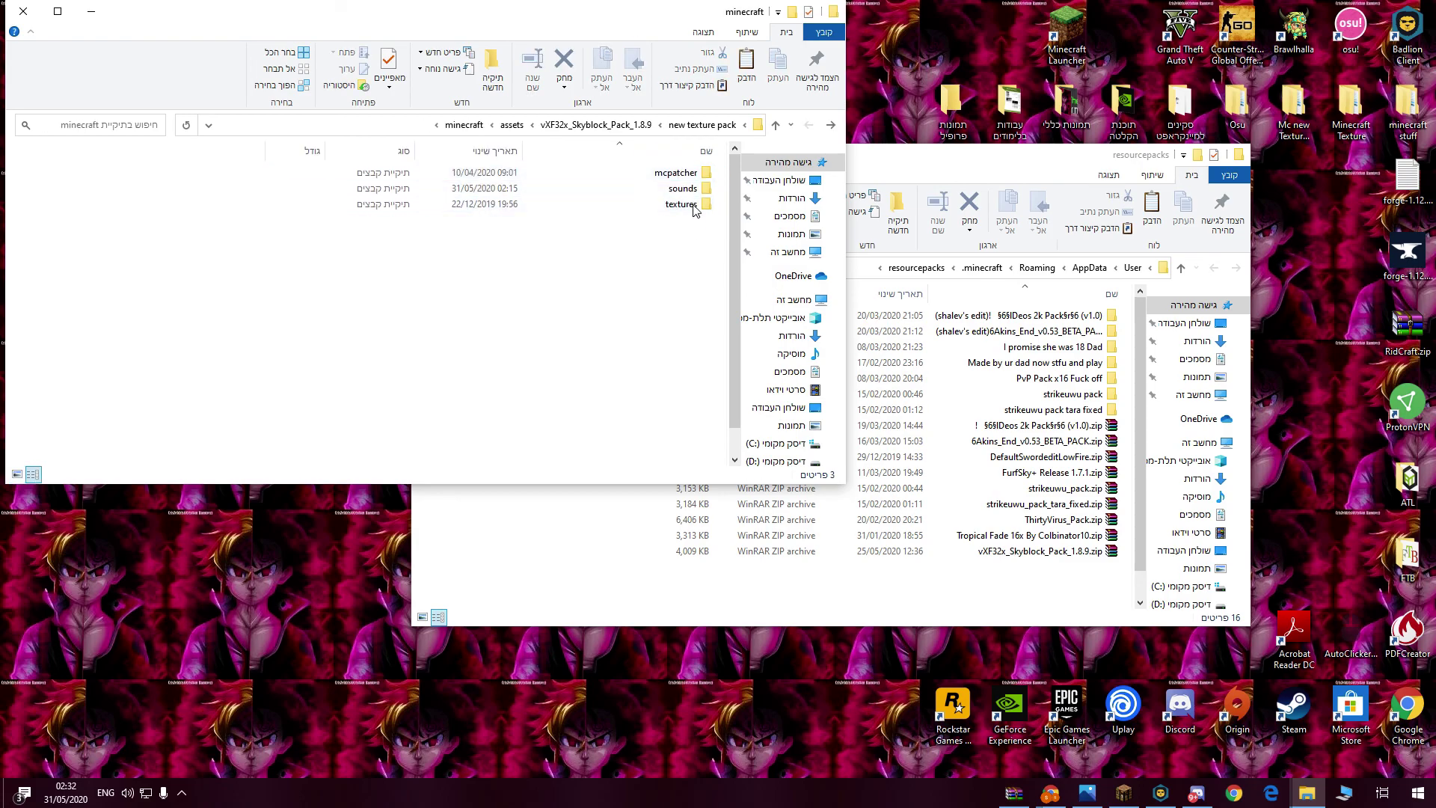
{"action": "double_click", "coordinate": [680, 172]}
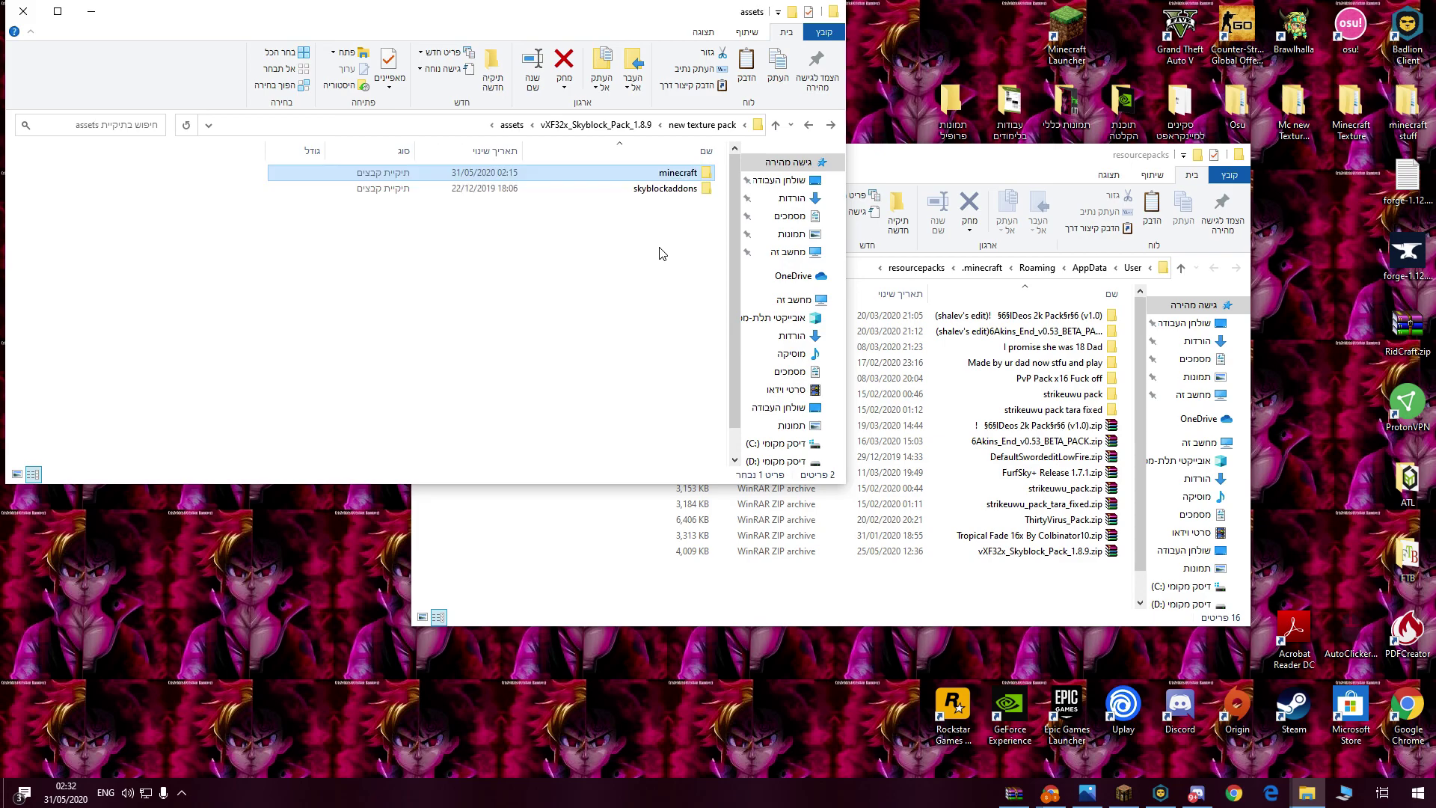
- Paste the mcpatcher folder into assets/minecraft of New texture pack COVID-19 and open its cit folder
{"action": "key", "text": "alt+Up"}
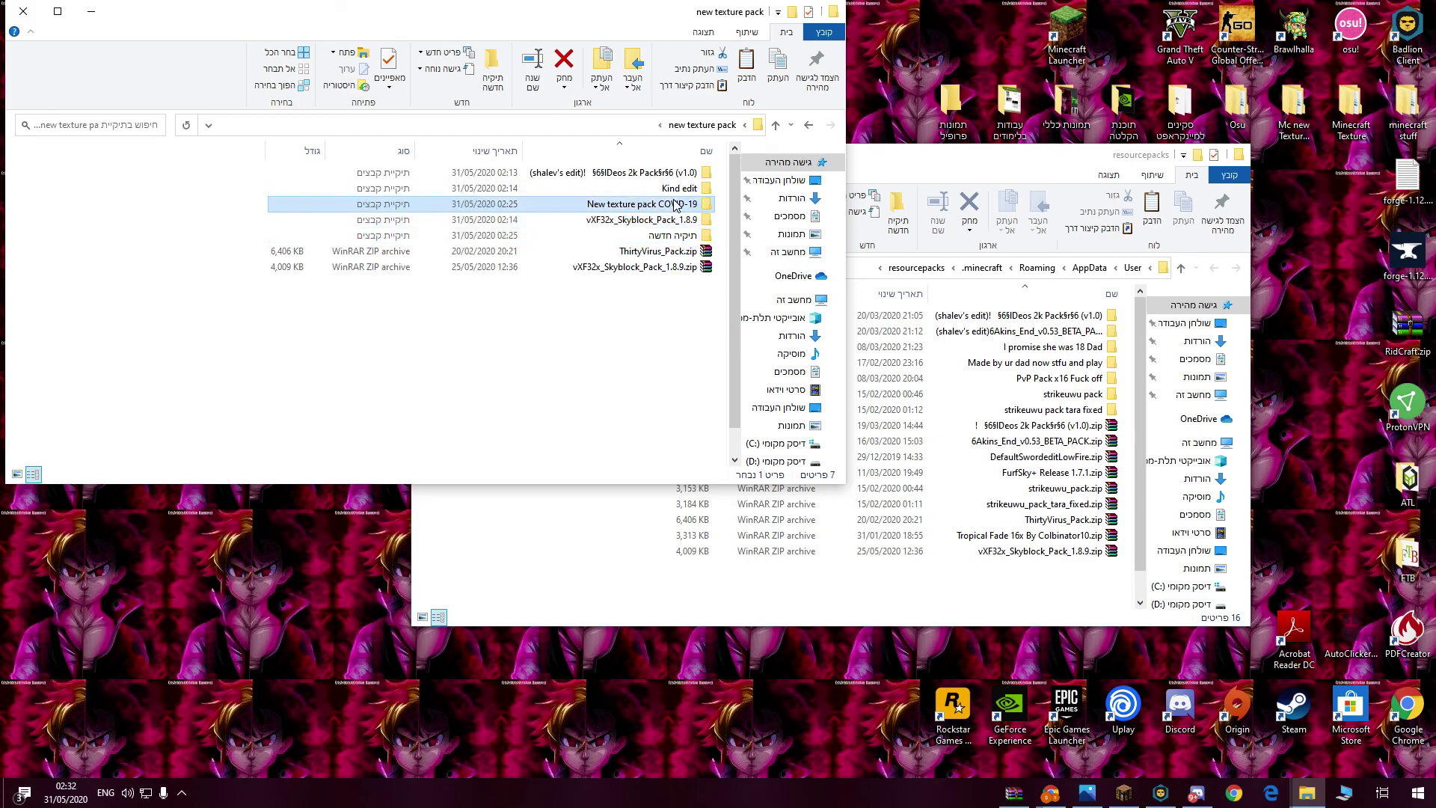
{"action": "double_click", "coordinate": [675, 205]}
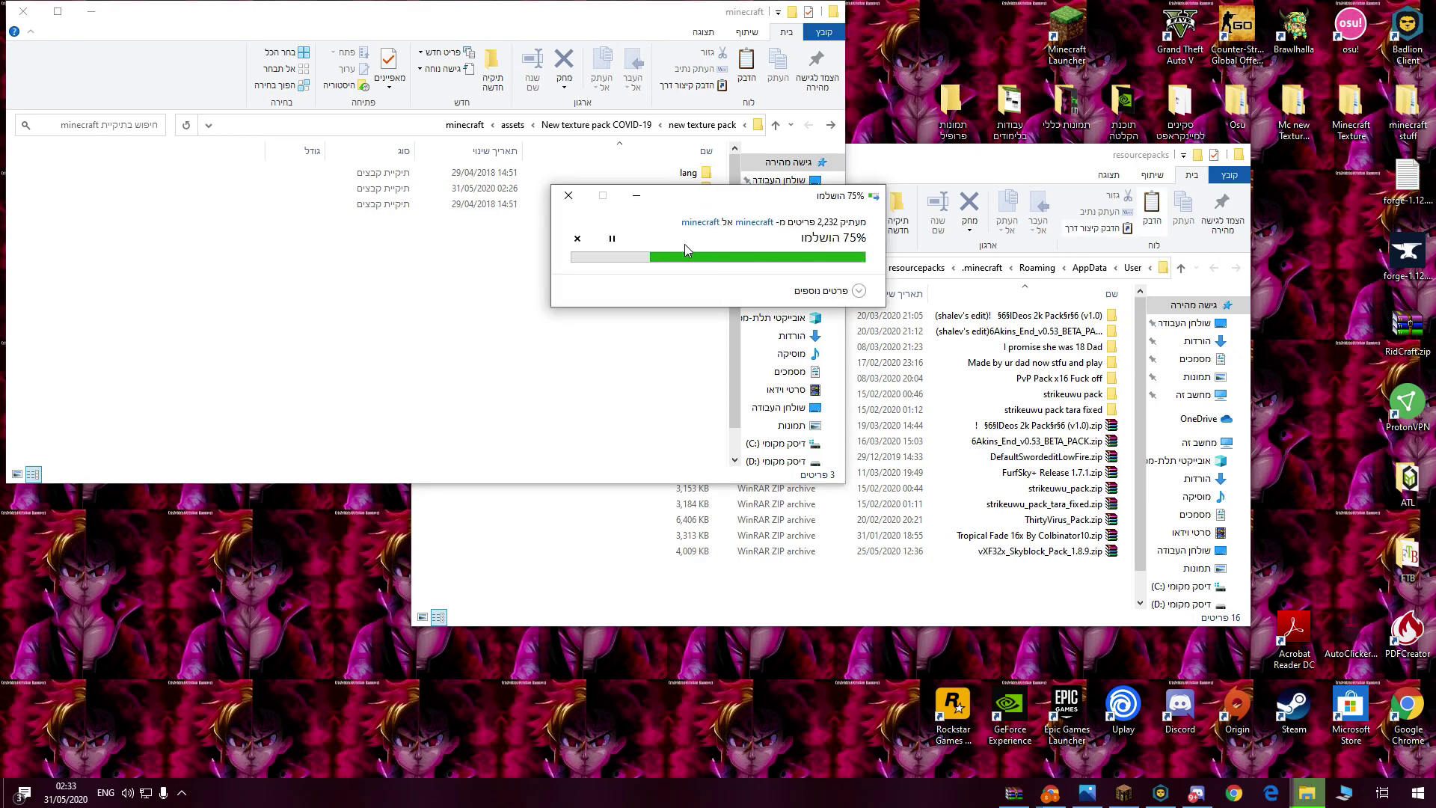
{"action": "double_click", "coordinate": [681, 221]}
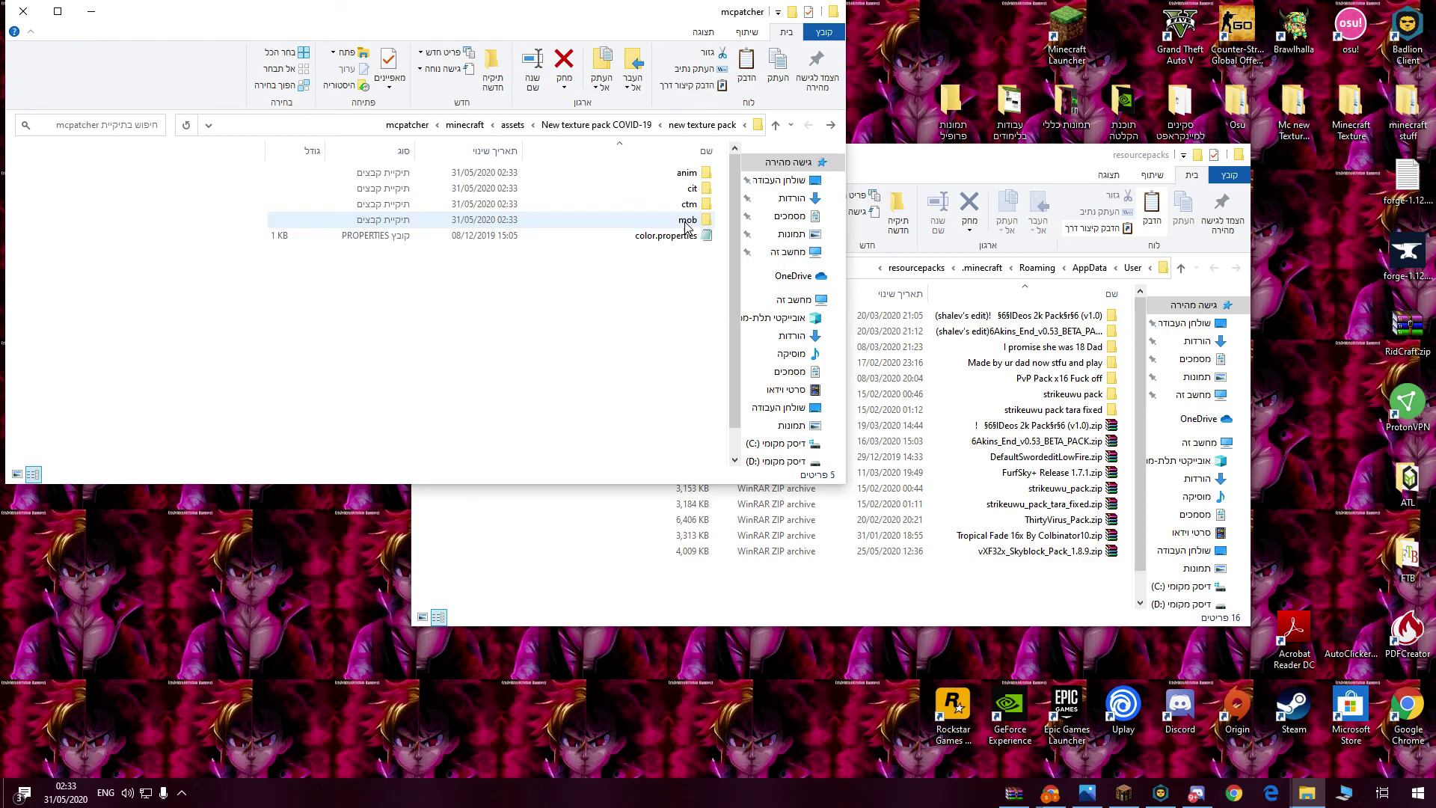
{"action": "left_click", "coordinate": [703, 187]}
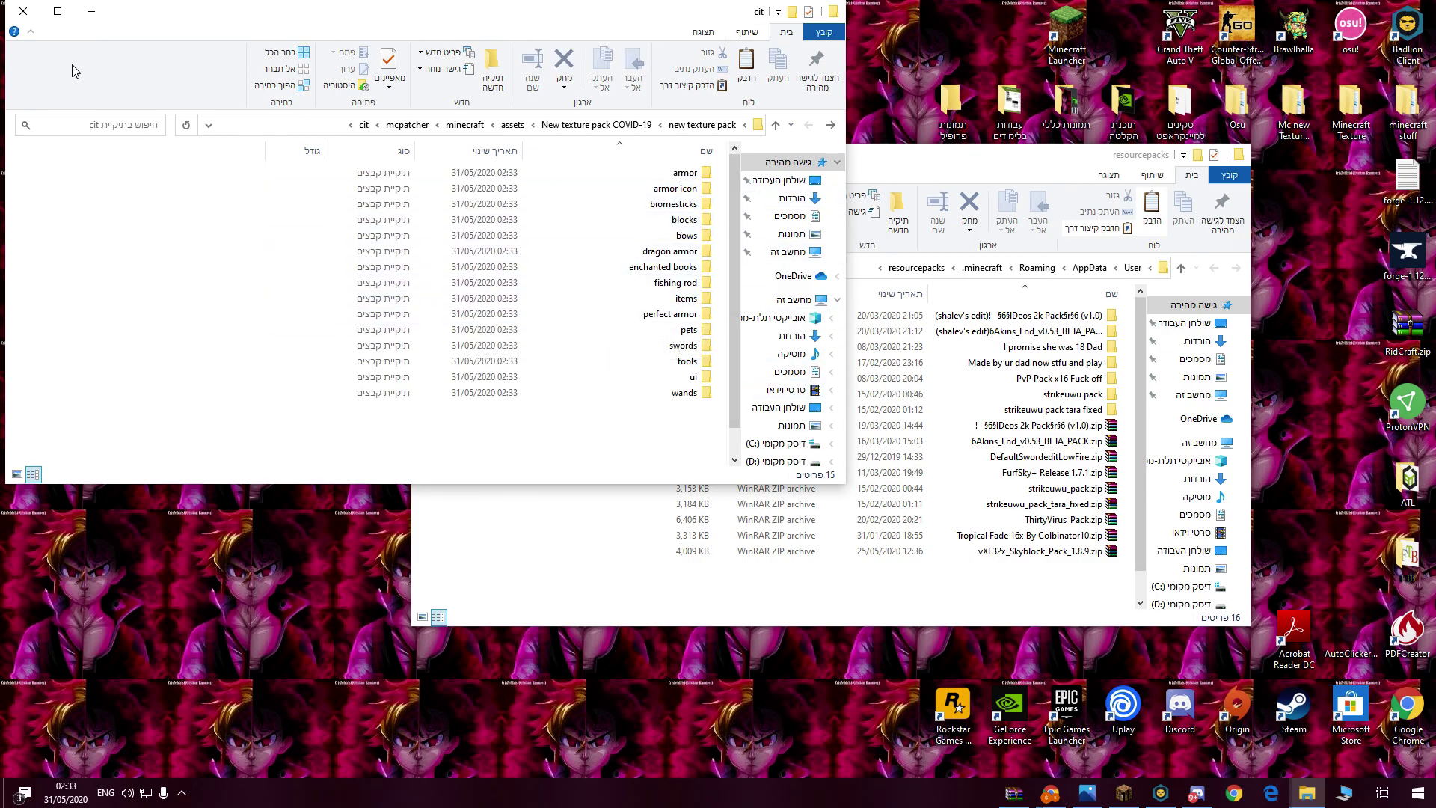
- Return to the new texture pack folder and move New texture pack COVID-19 into Minecraft's resourcepacks folder
{"action": "left_click", "coordinate": [91, 10]}
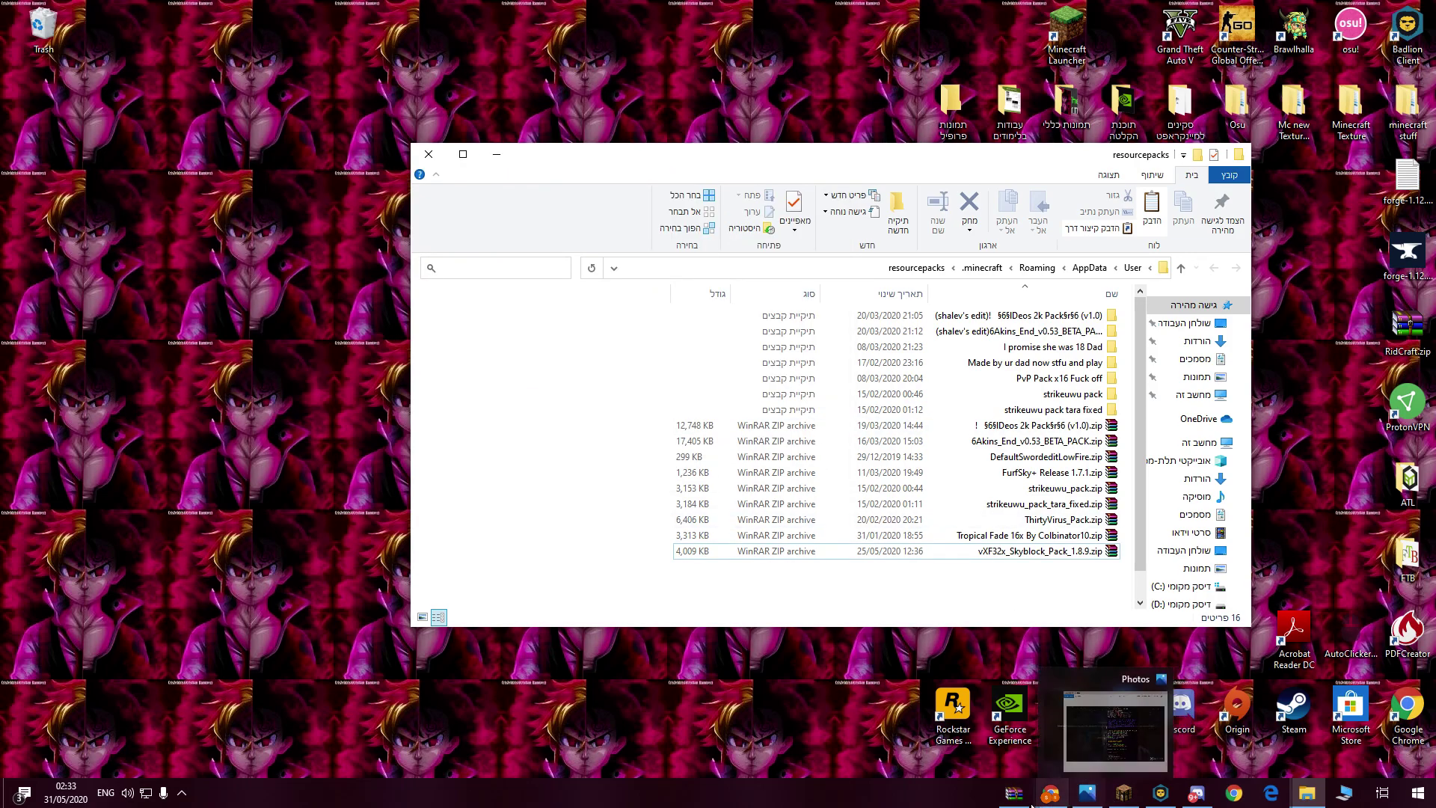
{"action": "mouse_move", "coordinate": [1094, 804]}
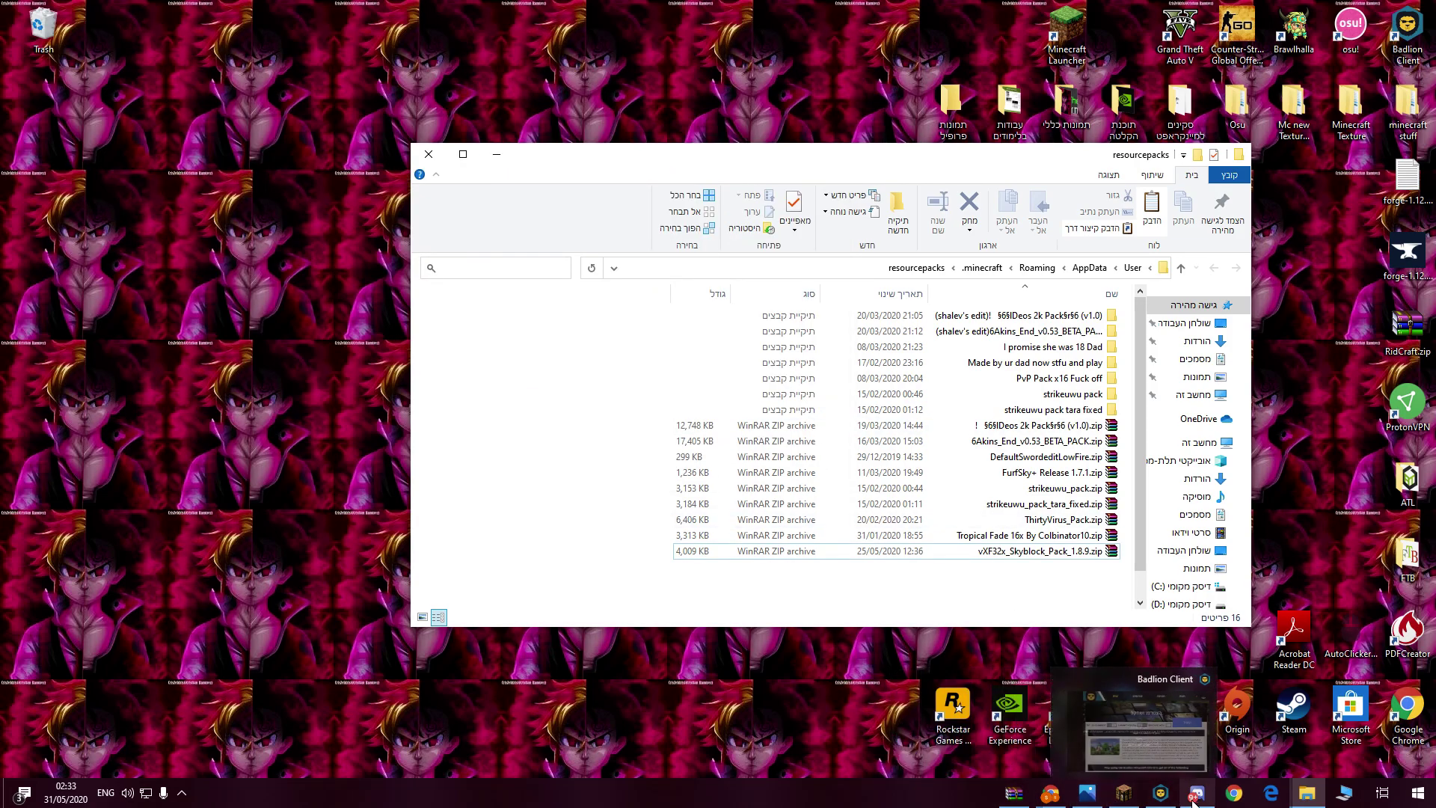
{"action": "left_click", "coordinate": [1301, 798]}
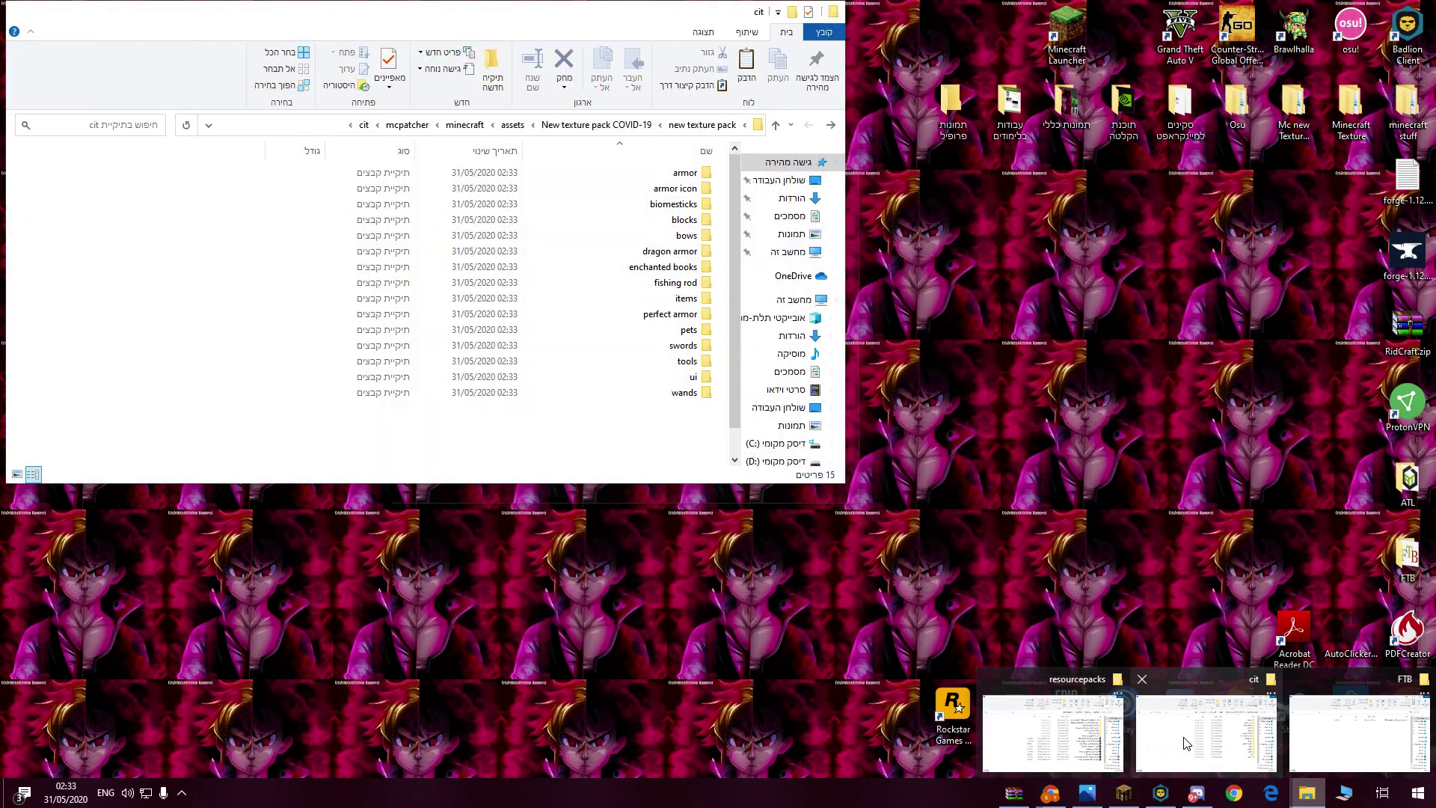
{"action": "left_click", "coordinate": [1184, 743]}
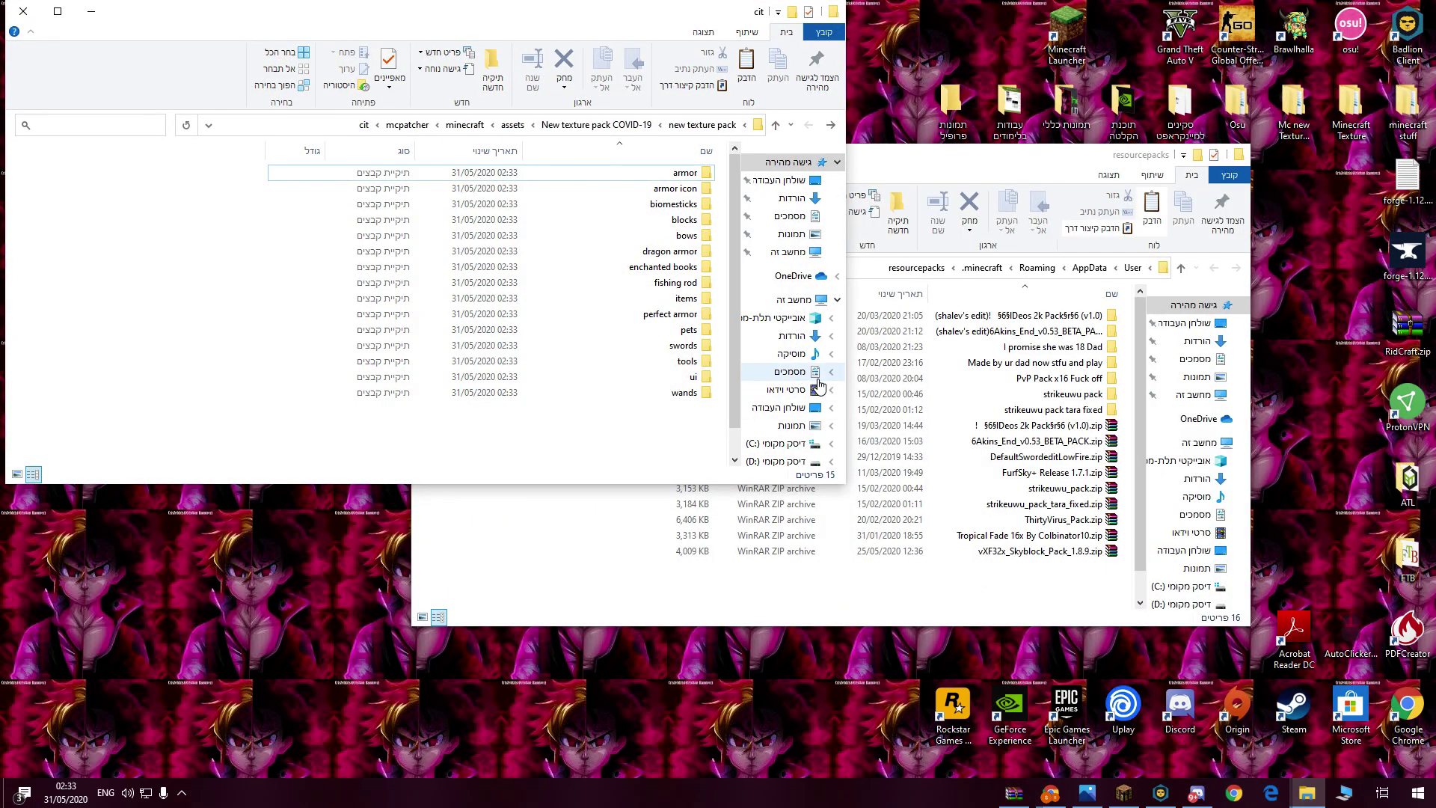
{"action": "left_click", "coordinate": [721, 125]}
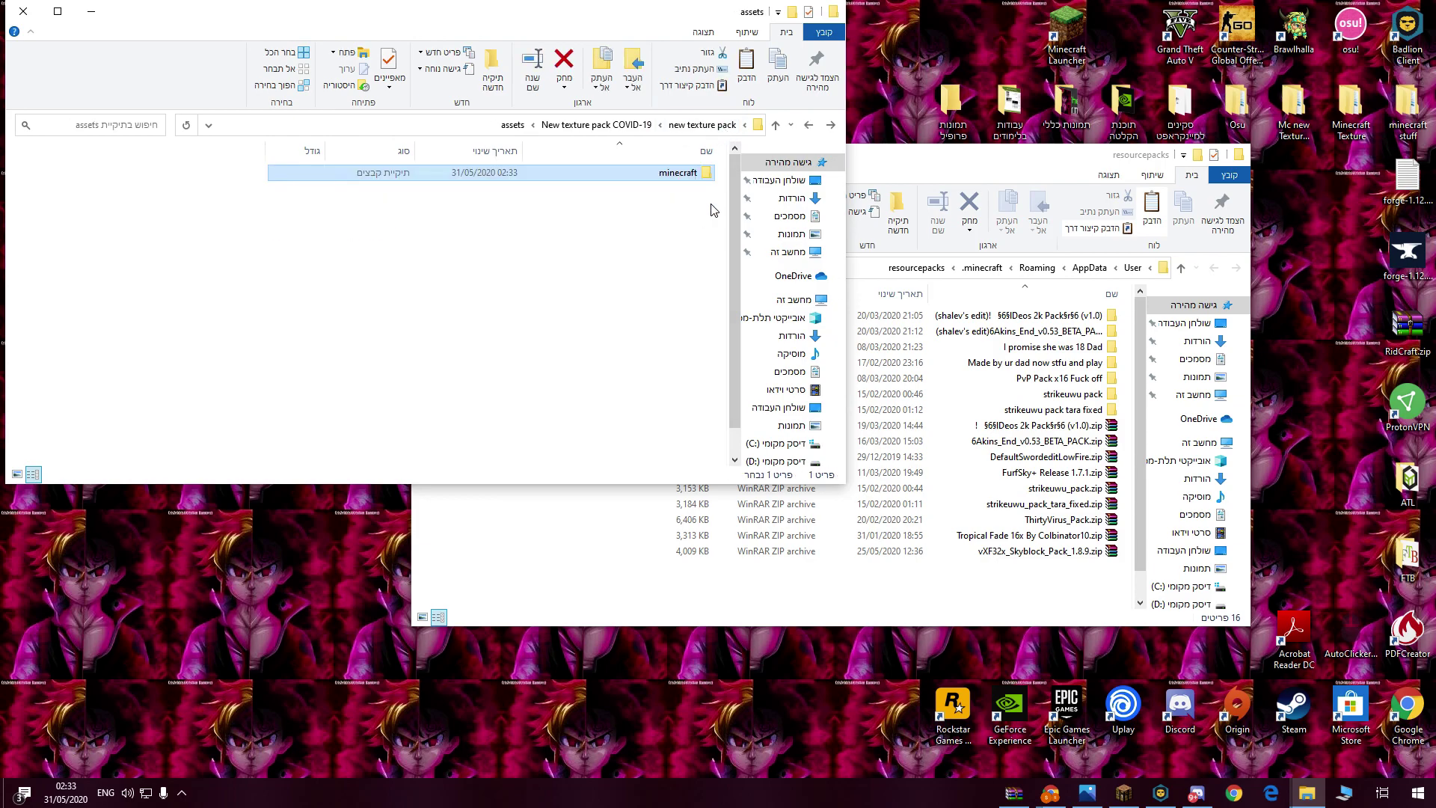
{"action": "key", "text": "alt+Up"}
{"action": "left_click_drag", "start_coordinate": [778, 282], "coordinate": [1002, 614]}
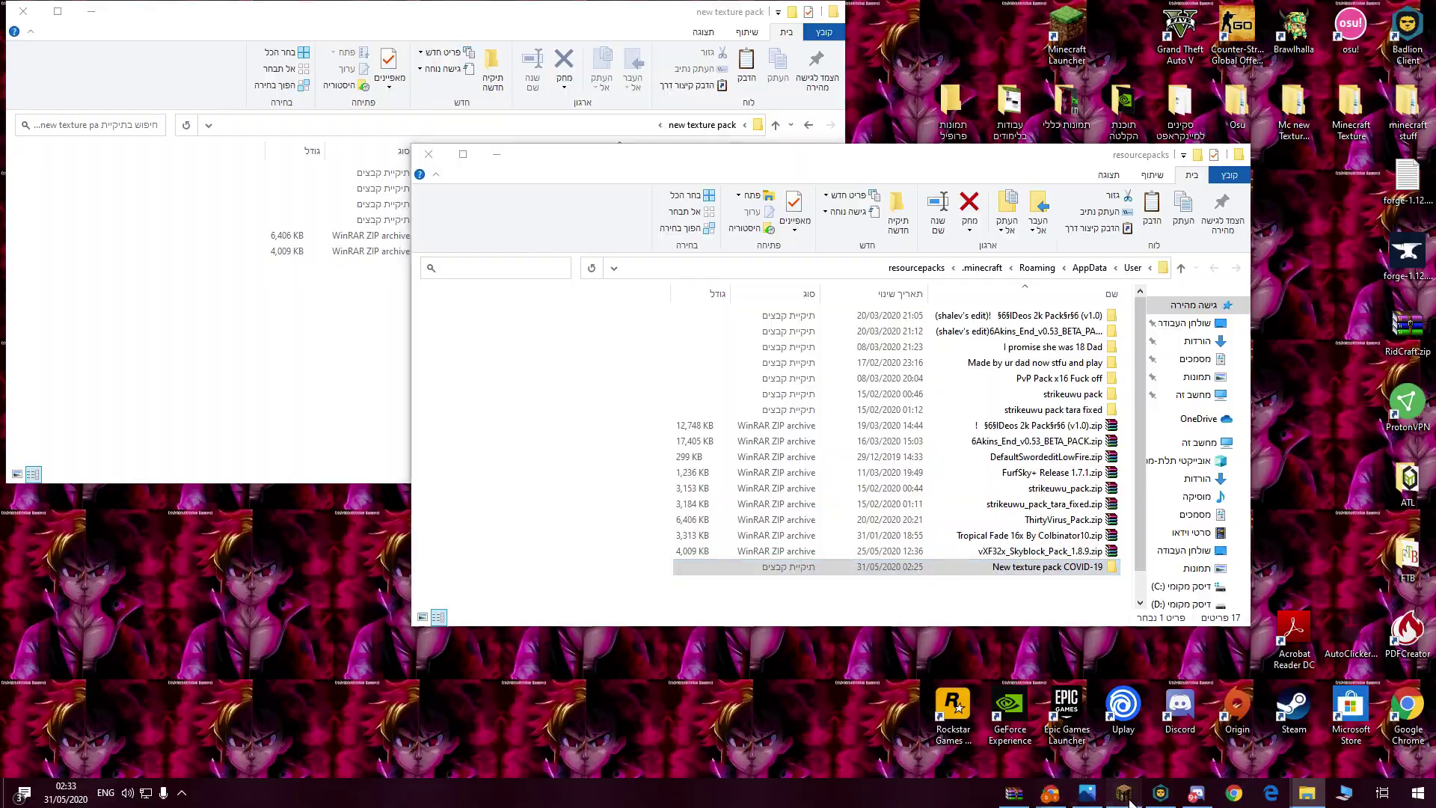
- Switch to Minecraft and try to apply New texture pack COVID-19 as the active resource pack, checking it in the inventory
{"action": "left_click", "coordinate": [1127, 799]}
{"action": "left_click", "coordinate": [645, 478]}
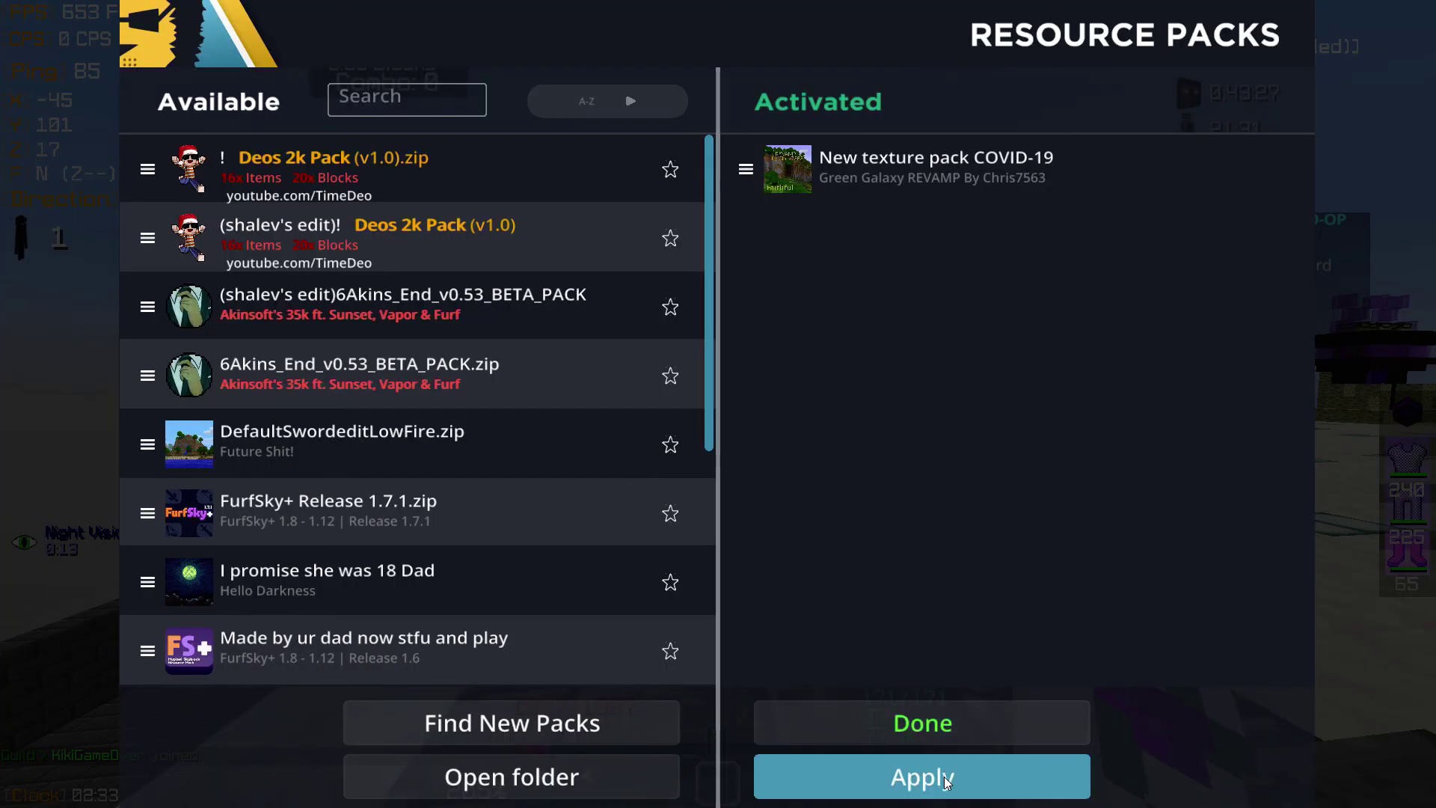
{"action": "left_click", "coordinate": [927, 738]}
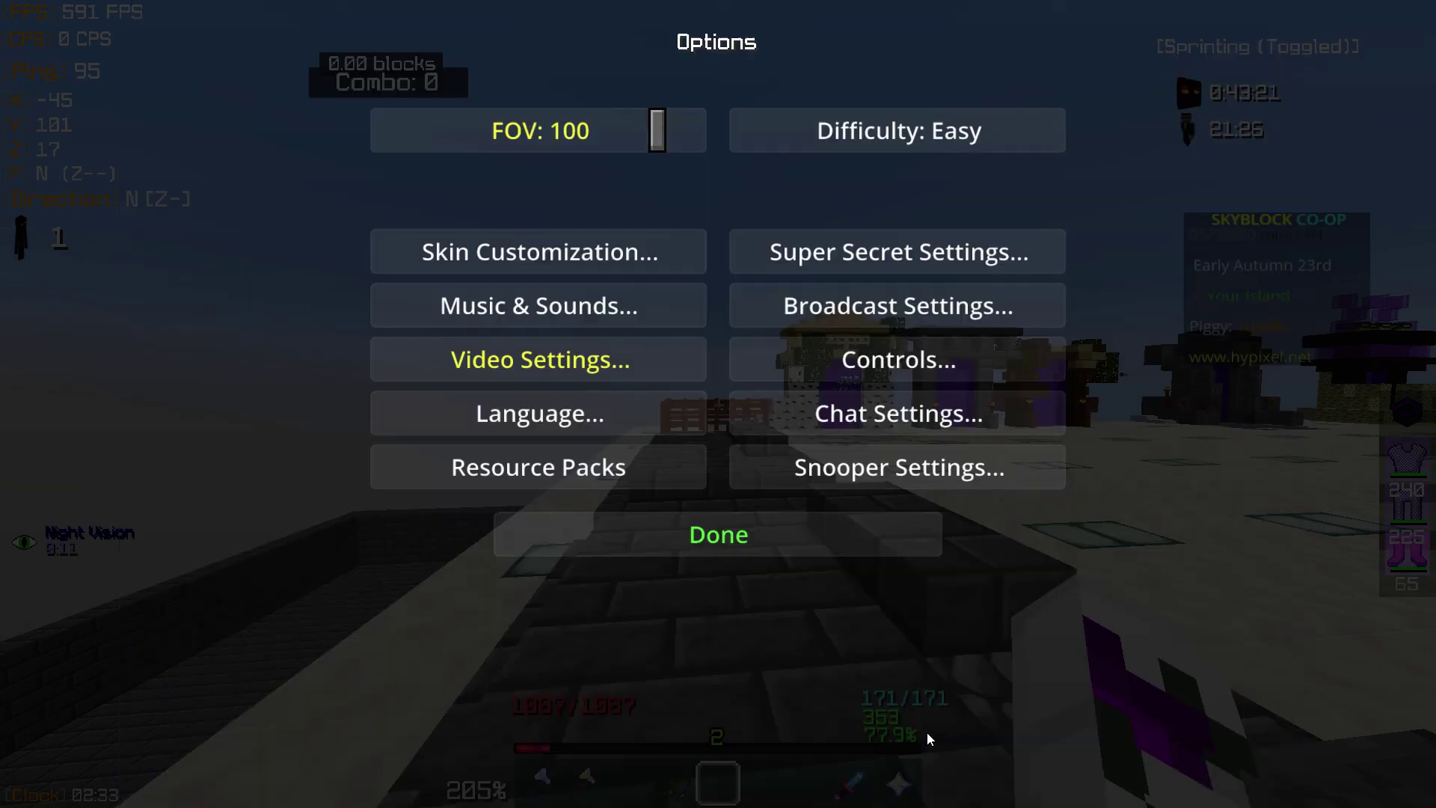
{"action": "key", "text": "Escape"}
{"action": "key", "text": "e"}
{"action": "key", "text": "e"}
{"action": "key", "text": "Escape"}
- Move New texture pack COVID-19 to the activated resource packs and return to the game to check the inventory
{"action": "left_click", "coordinate": [710, 580]}
{"action": "left_click", "coordinate": [576, 455]}
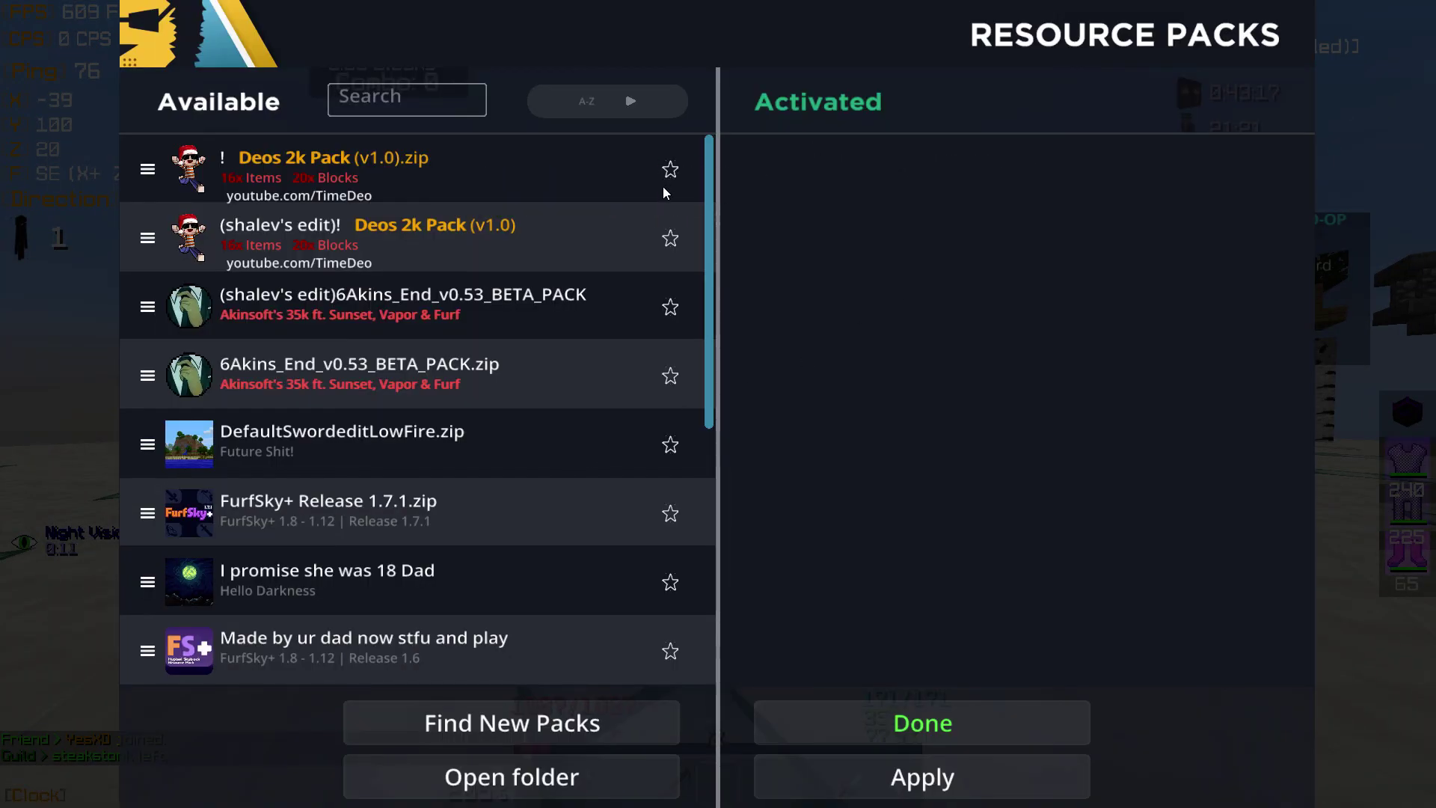
{"action": "scroll", "coordinate": [476, 389], "scroll_direction": "down", "scroll_amount": 7}
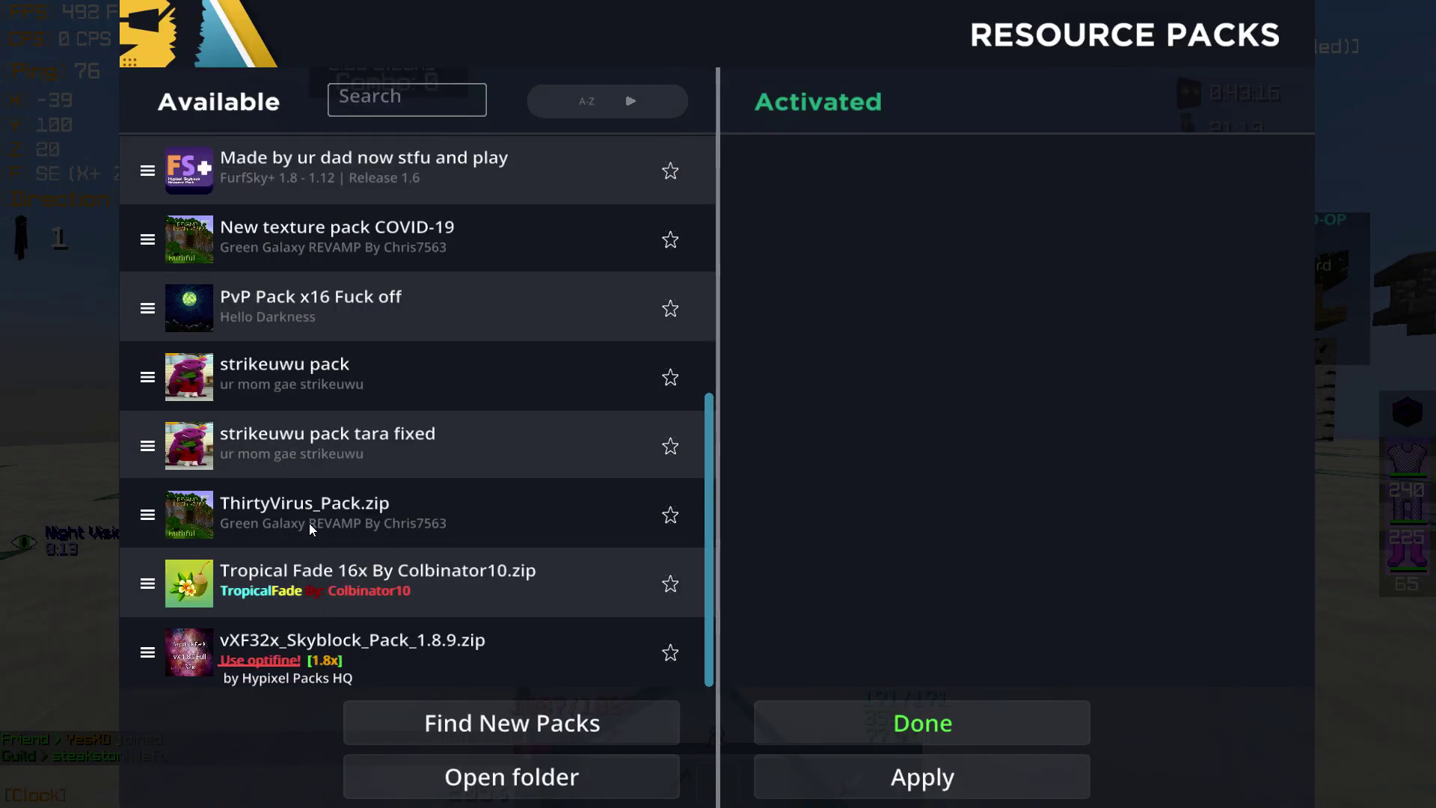
{"action": "scroll", "coordinate": [311, 509], "scroll_direction": "up", "scroll_amount": 4}
{"action": "left_click_drag", "start_coordinate": [332, 489], "coordinate": [897, 266]}
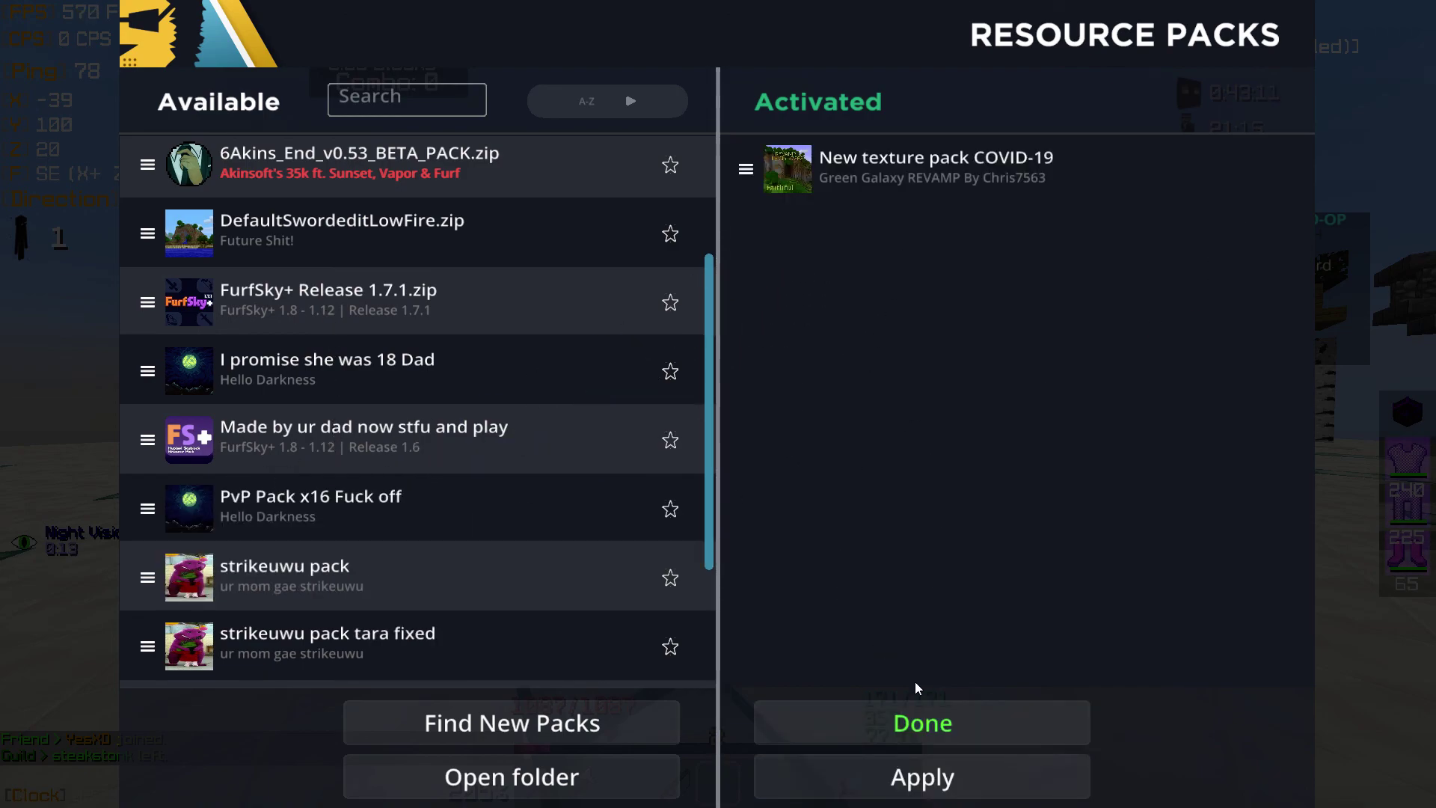
{"action": "left_click", "coordinate": [914, 732]}
{"action": "key", "text": "Escape"}
{"action": "key", "text": "Escape"}
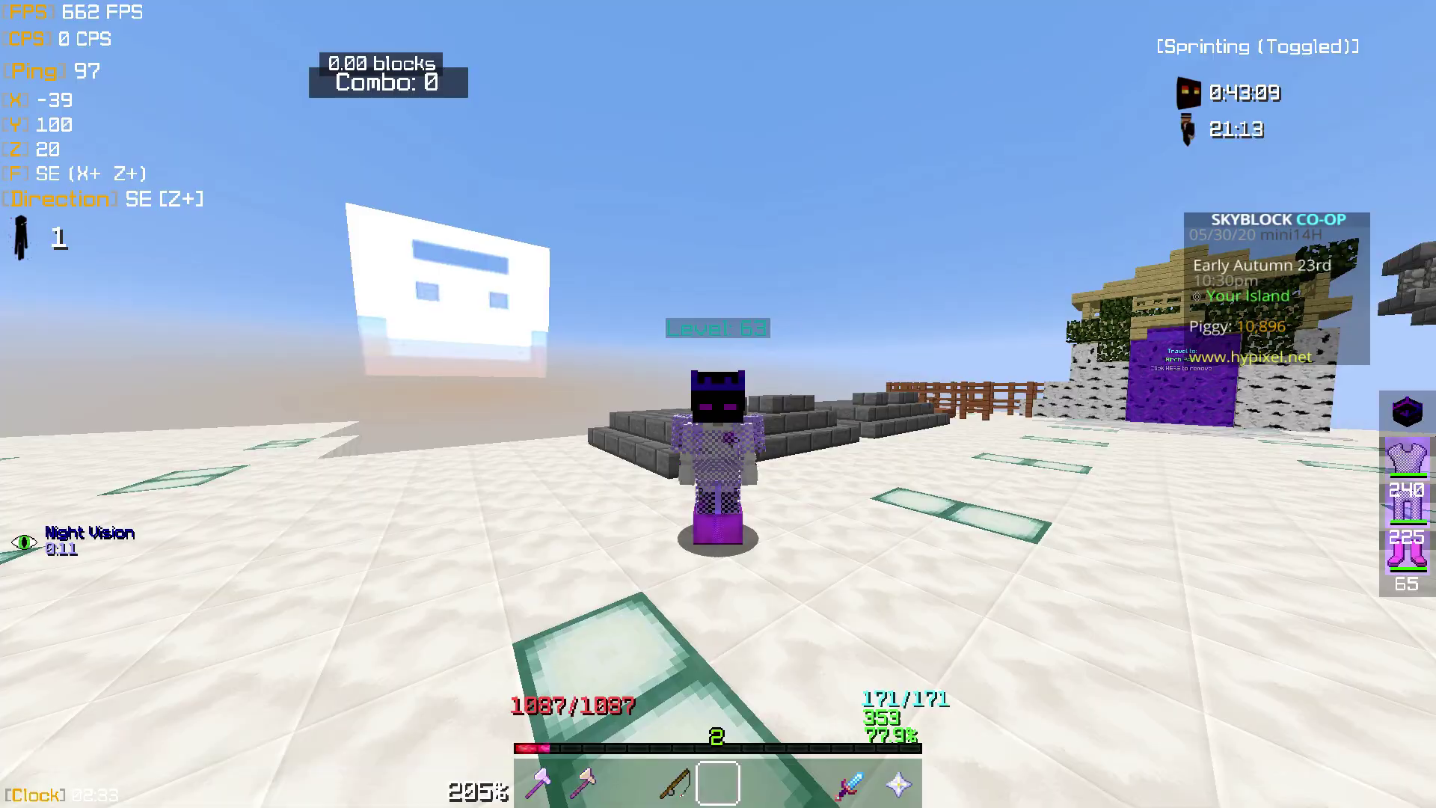
{"action": "key", "text": "e"}
{"action": "key", "text": "e"}
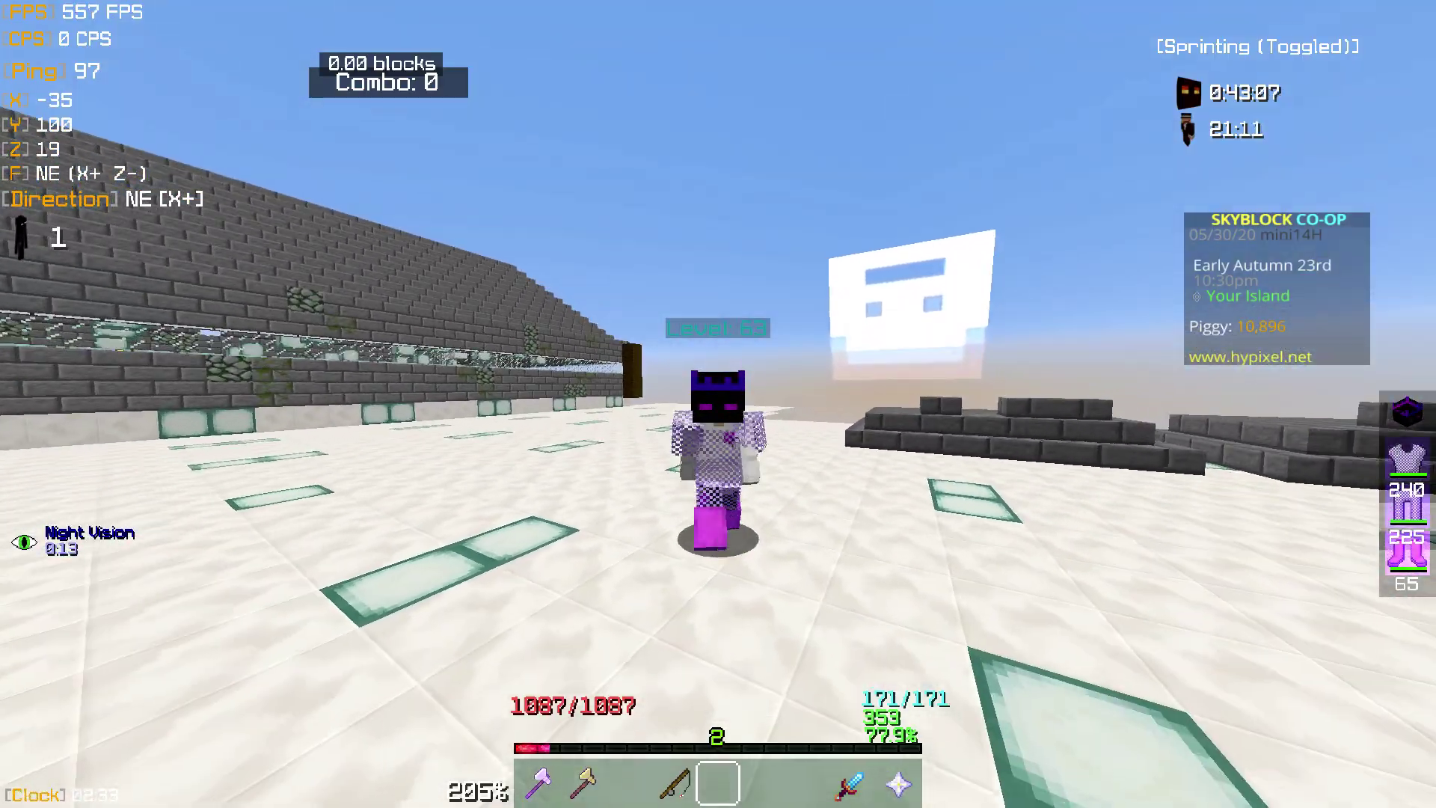
- Switch to File Explorer and look through the vXF32x_Skyblock_Pack_1.8.9 and Kind edit folders
{"action": "key", "text": "super"}
{"action": "left_click", "coordinate": [525, 28]}
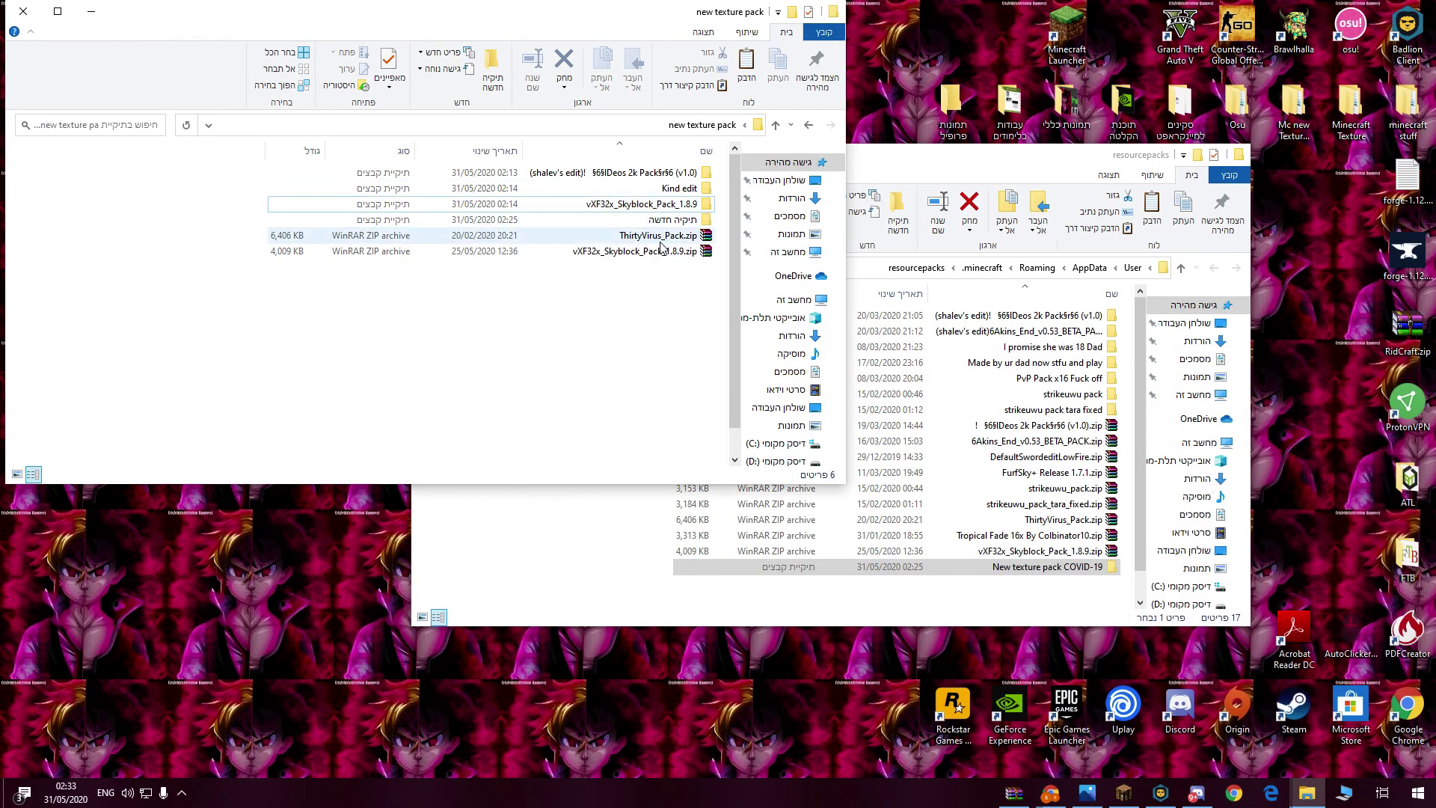
{"action": "double_click", "coordinate": [673, 204]}
{"action": "key", "text": "alt+Left"}
{"action": "double_click", "coordinate": [690, 188]}
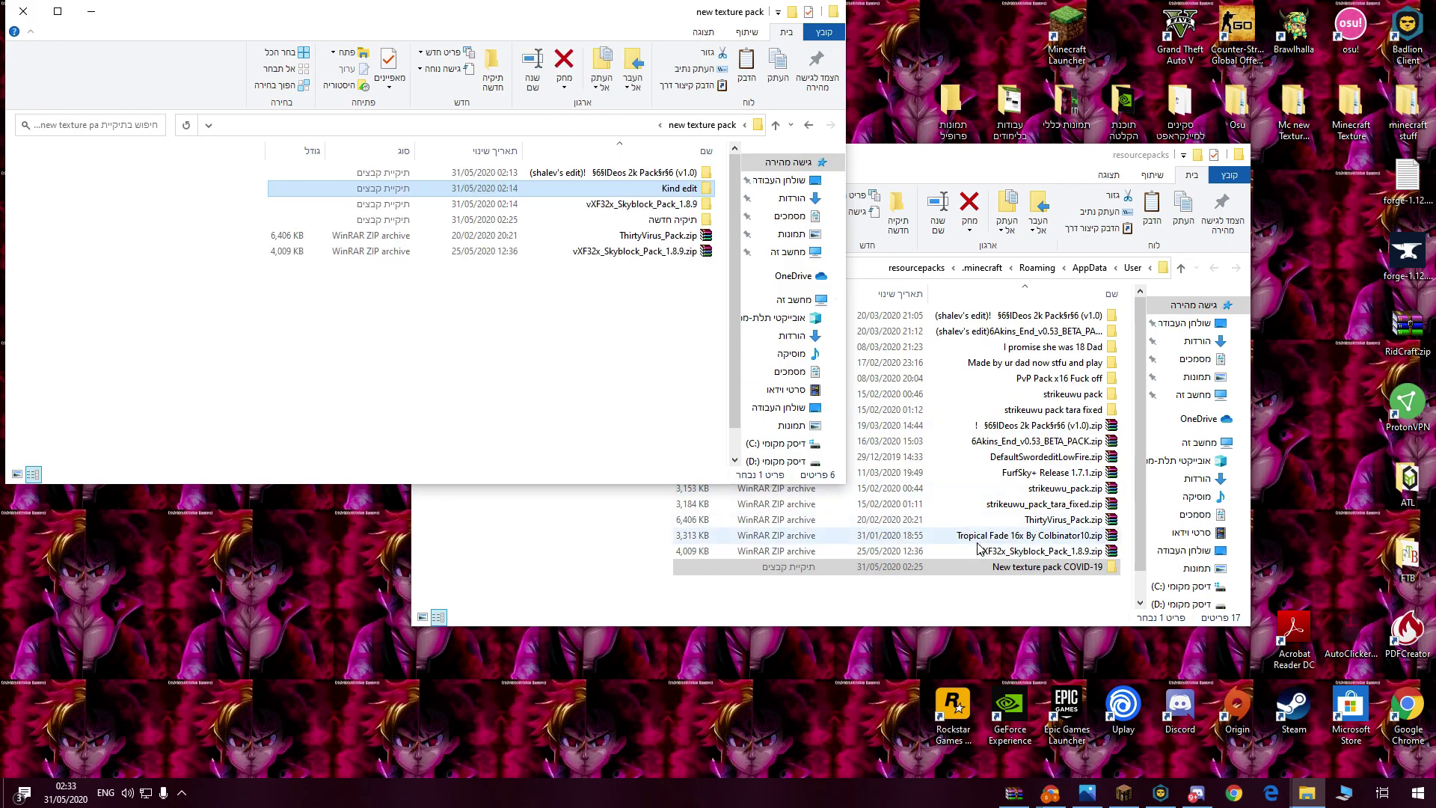
- Examine the mcpatcher/cit folder inside New texture pack COVID-19 in the resourcepacks folder
{"action": "double_click", "coordinate": [987, 566]}
{"action": "double_click", "coordinate": [1016, 320]}
{"action": "double_click", "coordinate": [1017, 320]}
{"action": "double_click", "coordinate": [1059, 331]}
{"action": "left_click", "coordinate": [1084, 334]}
{"action": "double_click", "coordinate": [1084, 334]}
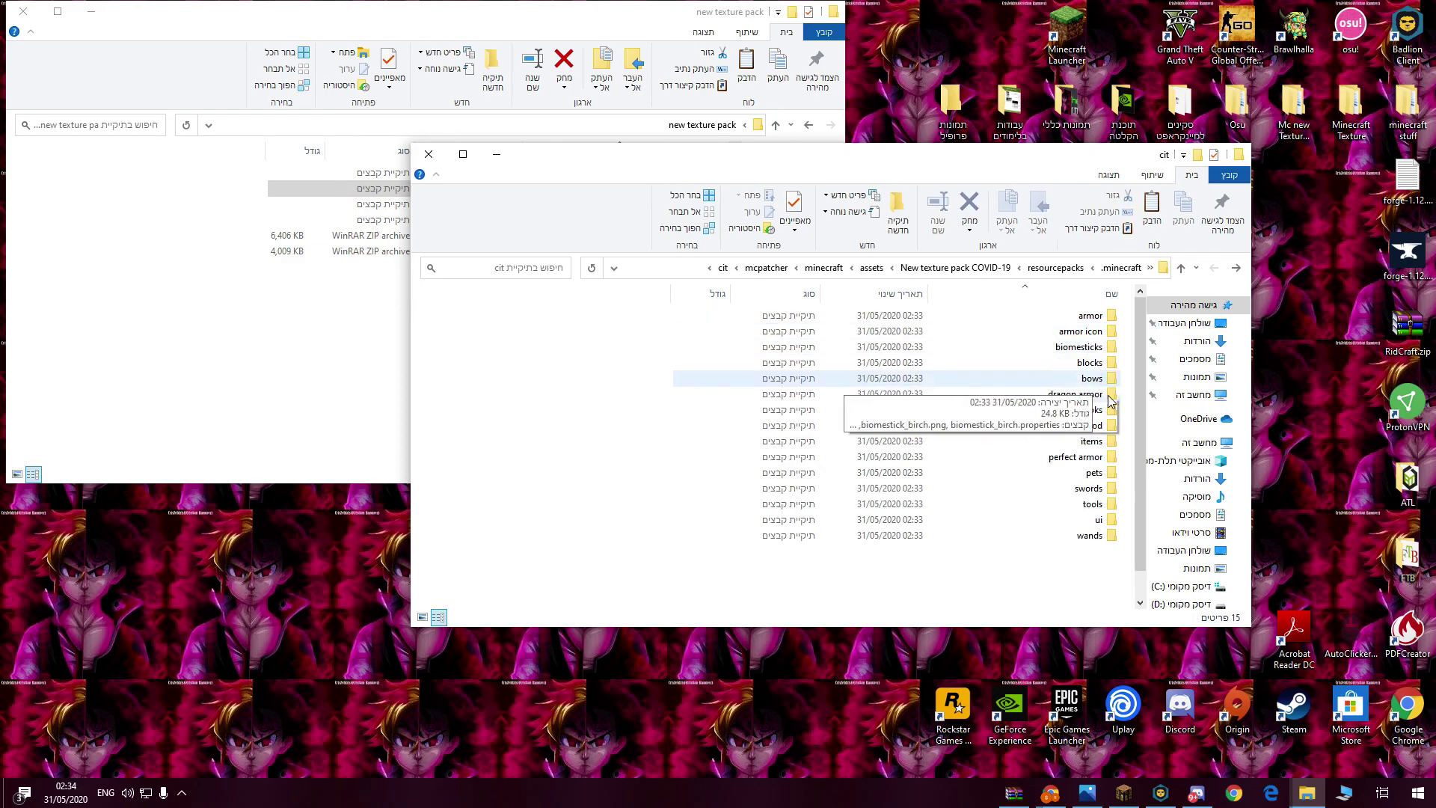
- Permanently delete the mcpatcher folder from assets/minecraft of New texture pack COVID-19 in resourcepacks
{"action": "key", "text": "alt+Left"}
{"action": "key", "text": "alt+Left"}
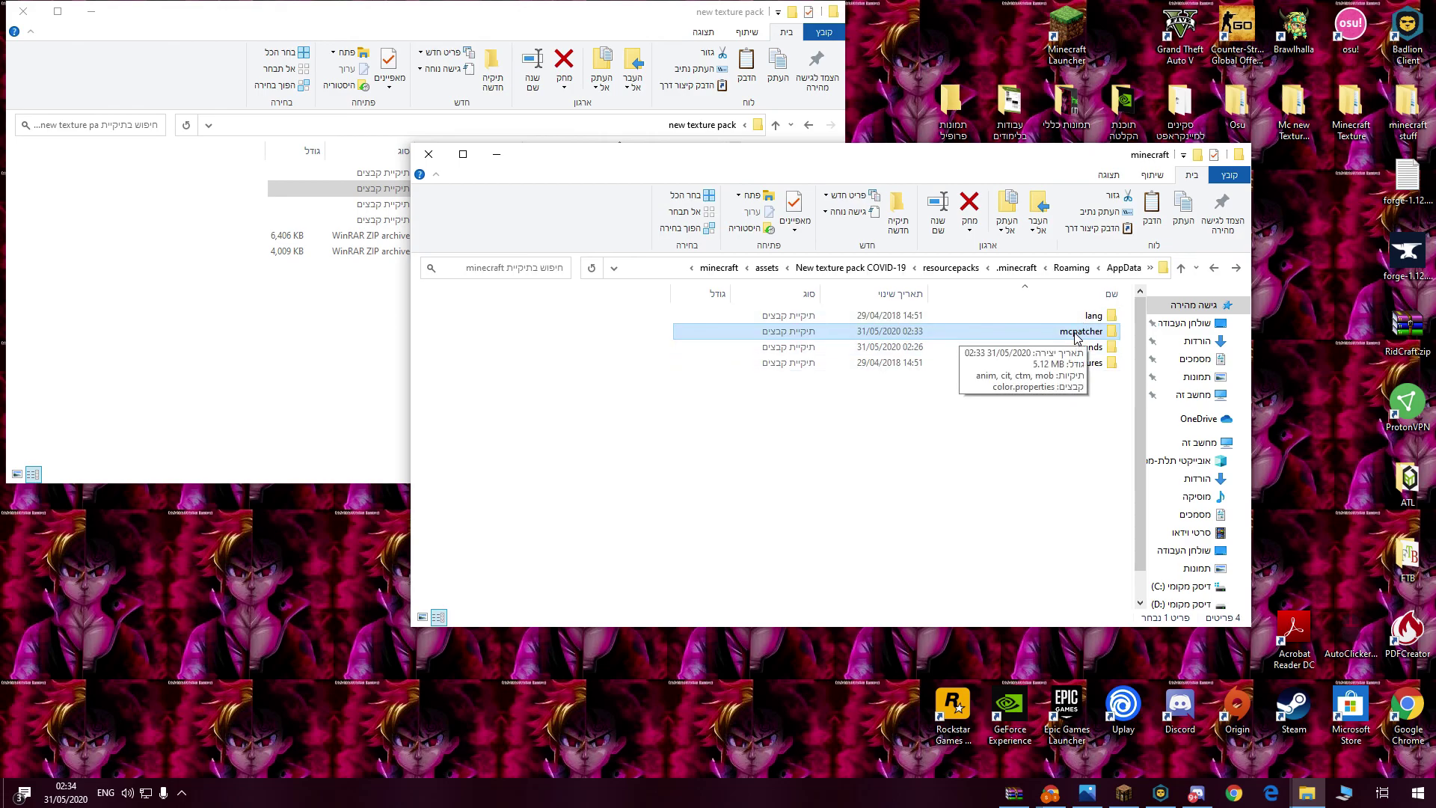
{"action": "key", "text": "shift+Delete"}
{"action": "left_click", "coordinate": [632, 457]}
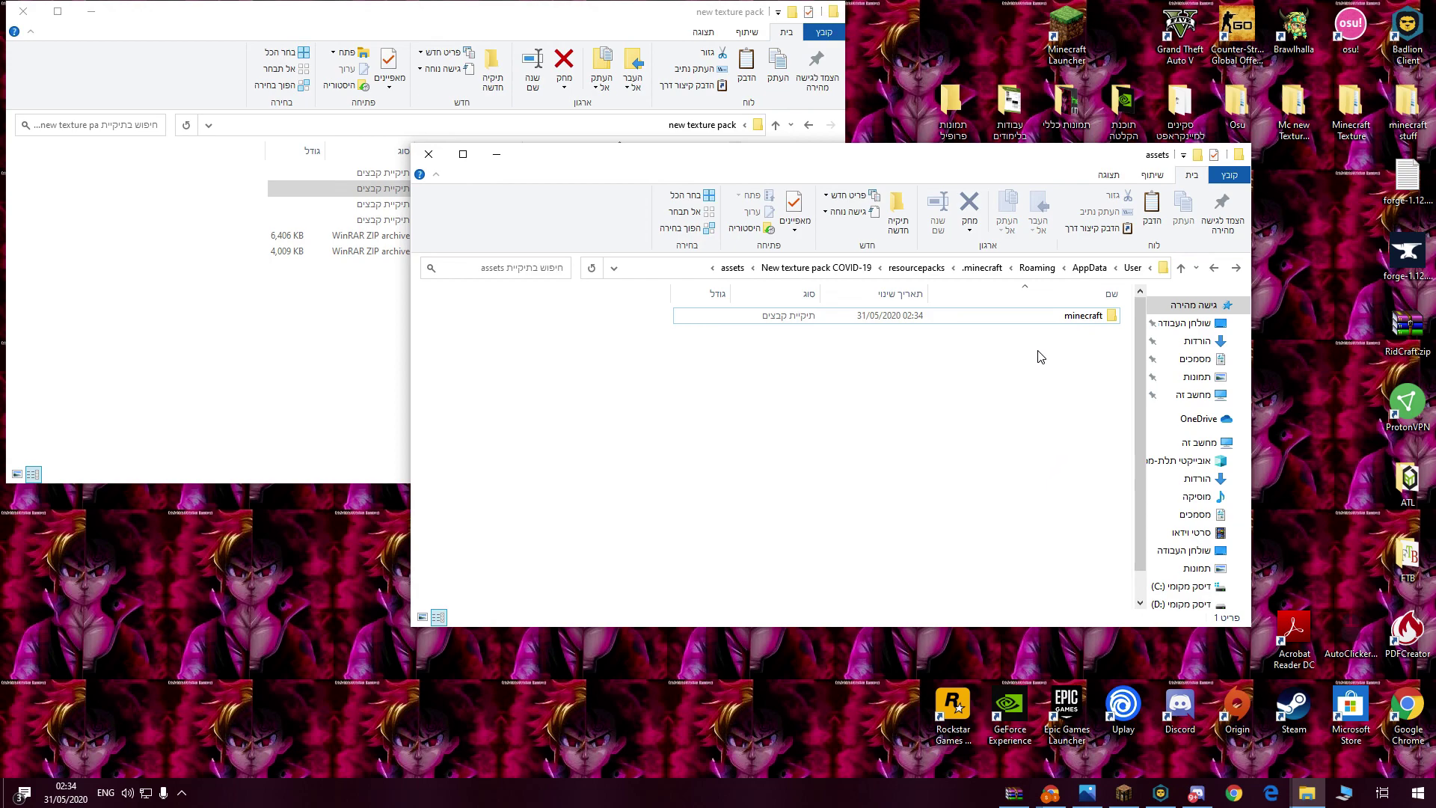
- Switch to Minecraft and look over the item textures in the player's inventory
{"action": "left_click", "coordinate": [1095, 797]}
{"action": "key", "text": "Escape"}
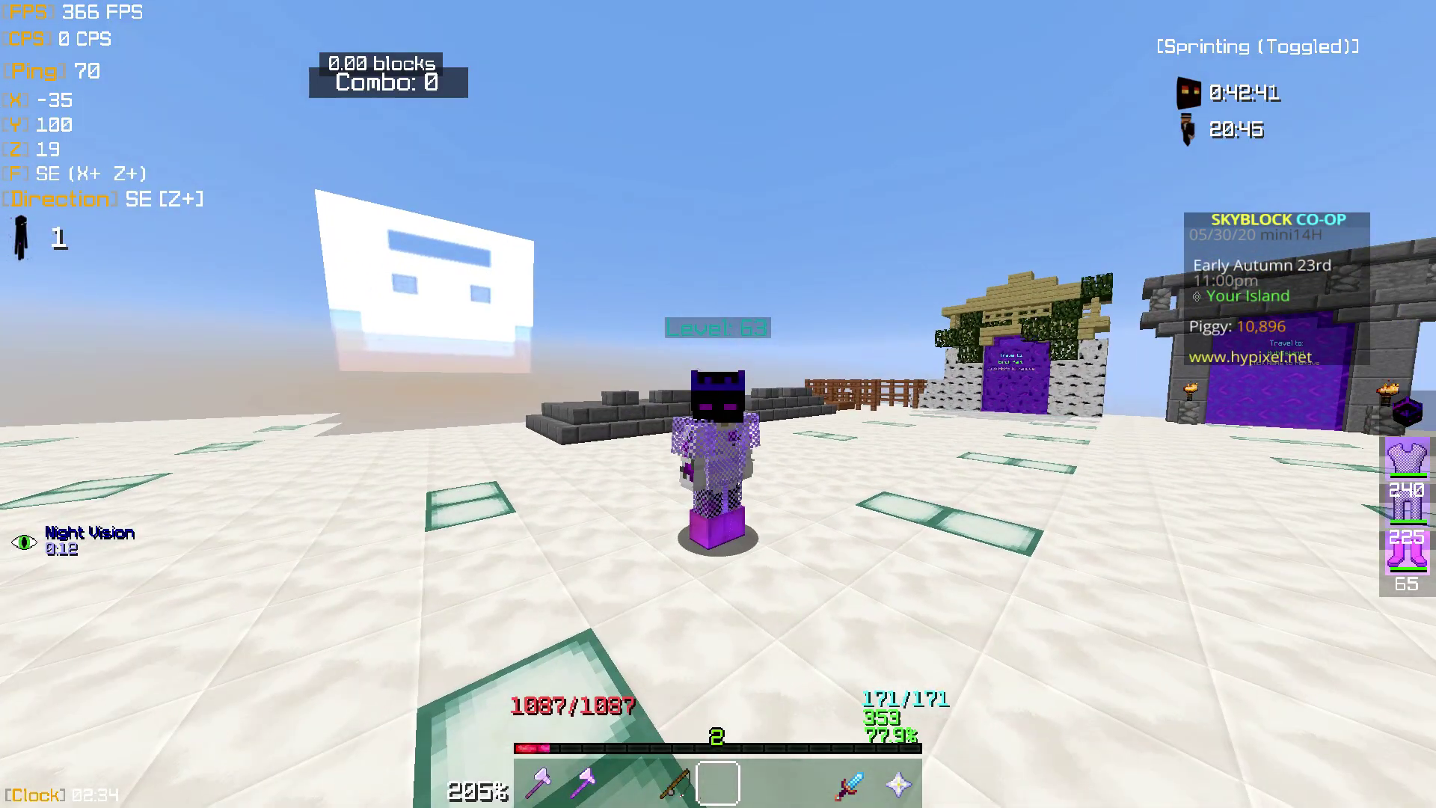
{"action": "key", "text": "e"}
{"action": "key", "text": "e"}
- Walk to the armor stand beside the stone building and take the Superior Dragon Boots from it
{"action": "key", "text": "F5"}
{"action": "key", "text": "7"}
{"action": "key", "text": "w"}
{"action": "key", "text": "w"}
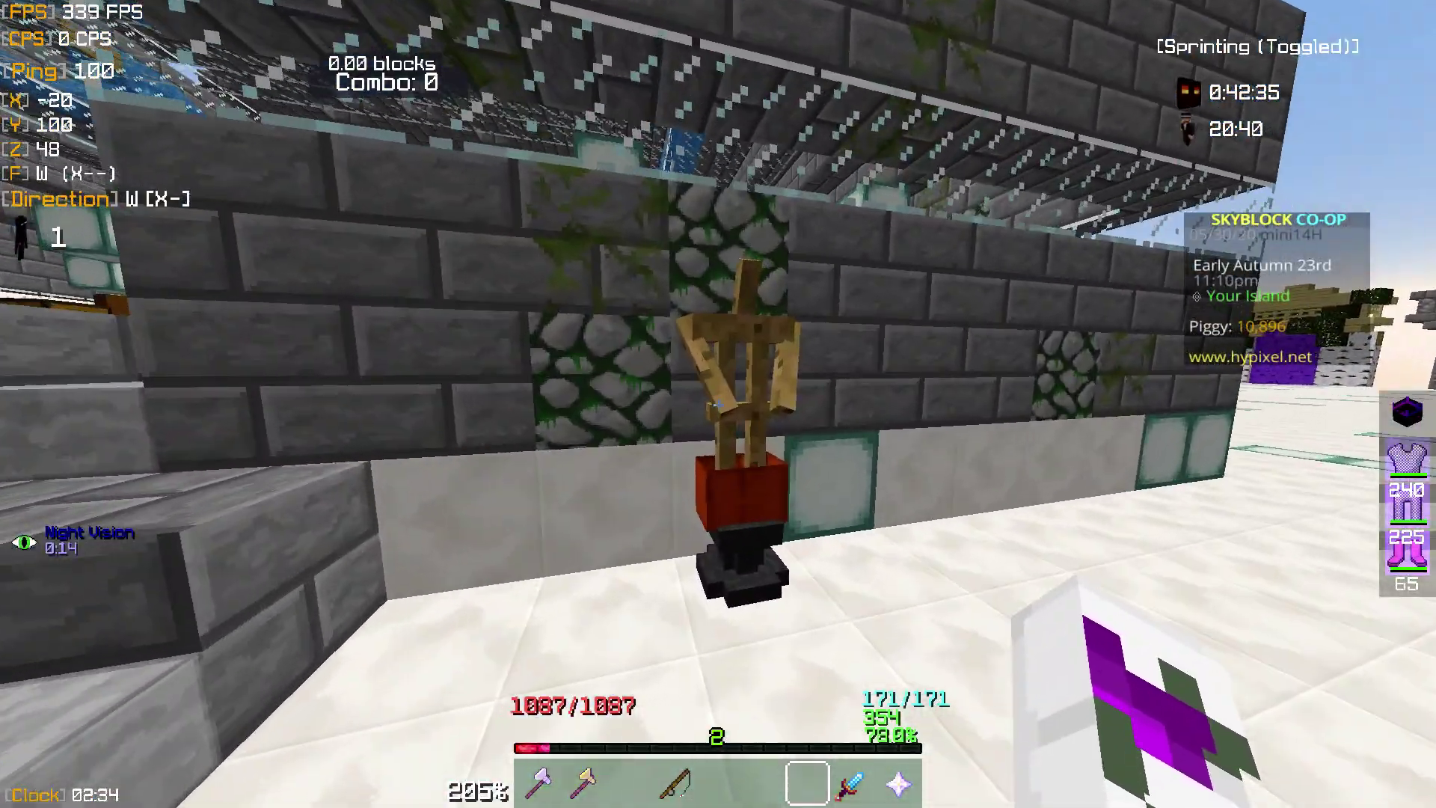
{"action": "right_click", "coordinate": [718, 403]}
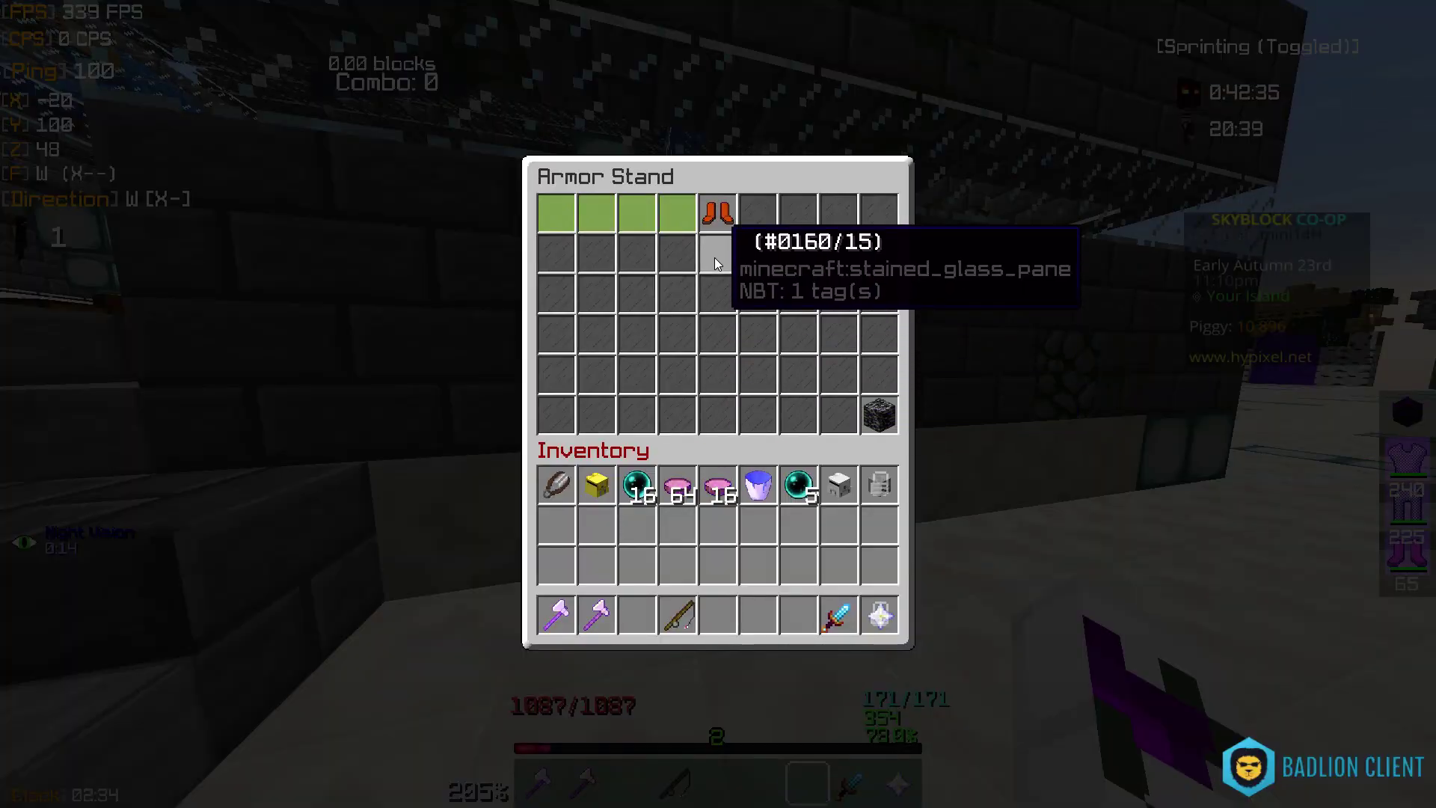
{"action": "left_click", "coordinate": [716, 229]}
{"action": "key", "text": "Escape"}
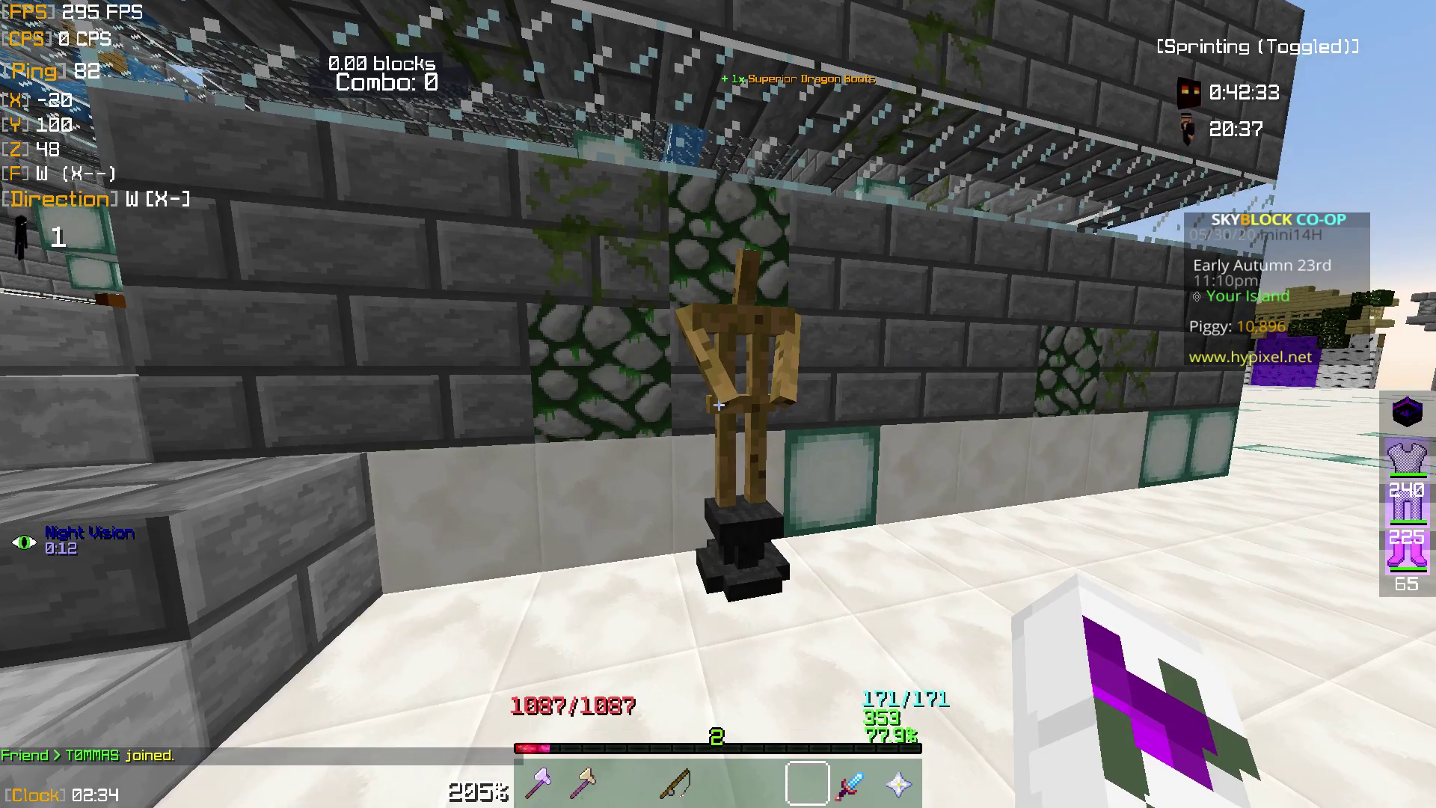
- Equip the Superior Dragon Boots and walk around in third-person view to inspect their texture on the character
{"action": "key", "text": "e"}
{"action": "left_click", "coordinate": [695, 392]}
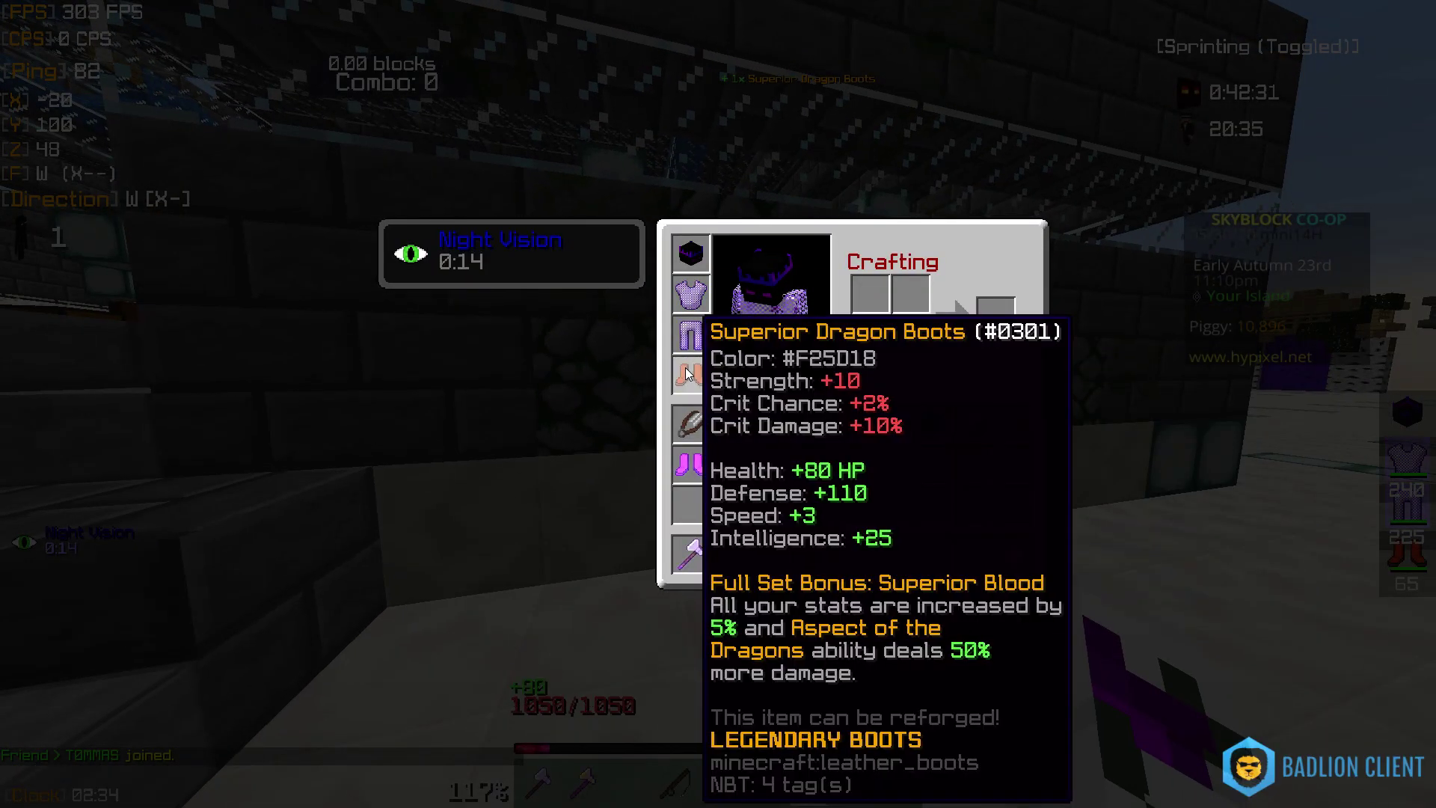
{"action": "key", "text": "e"}
{"action": "key", "text": "F5"}
{"action": "key", "text": "w"}
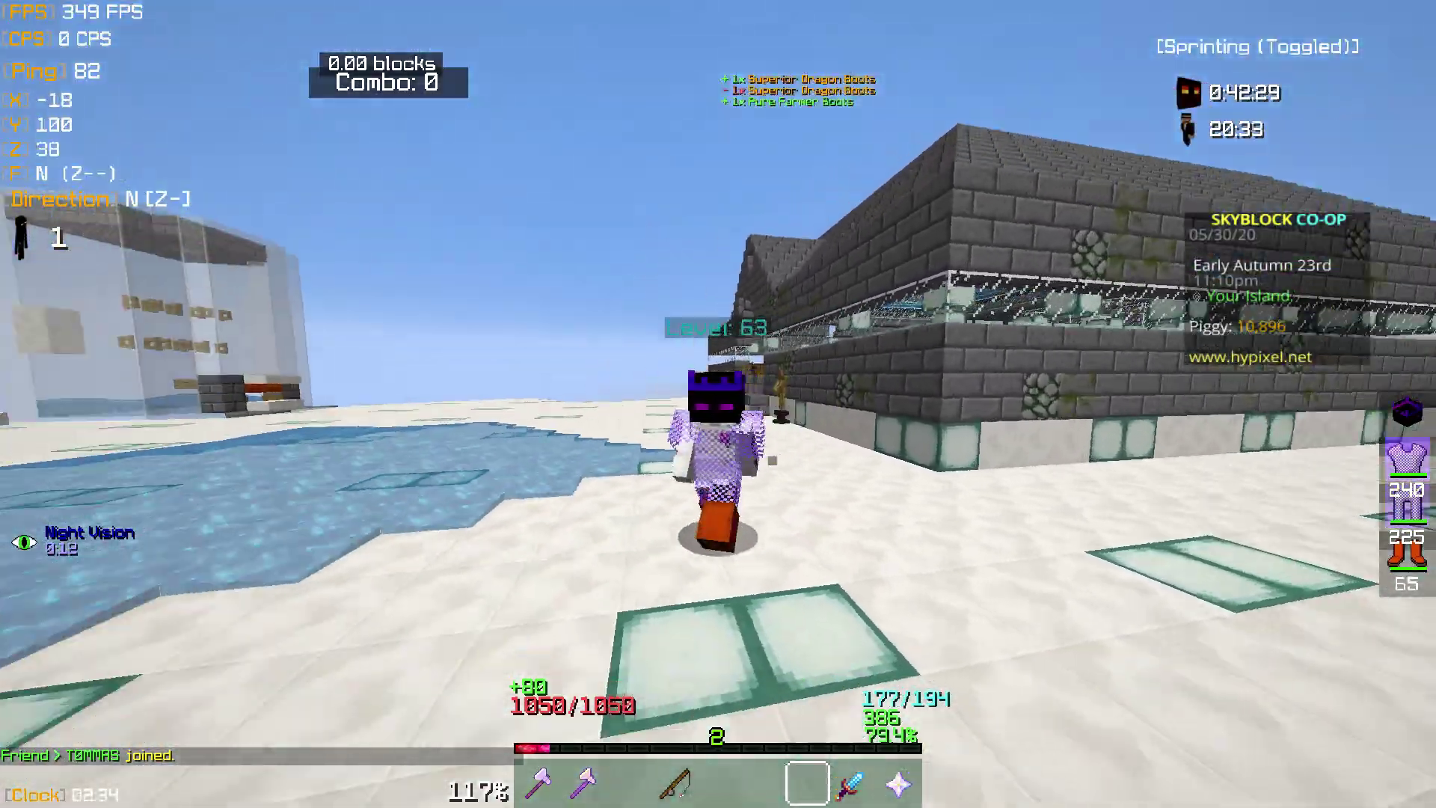
{"action": "key", "text": "w"}
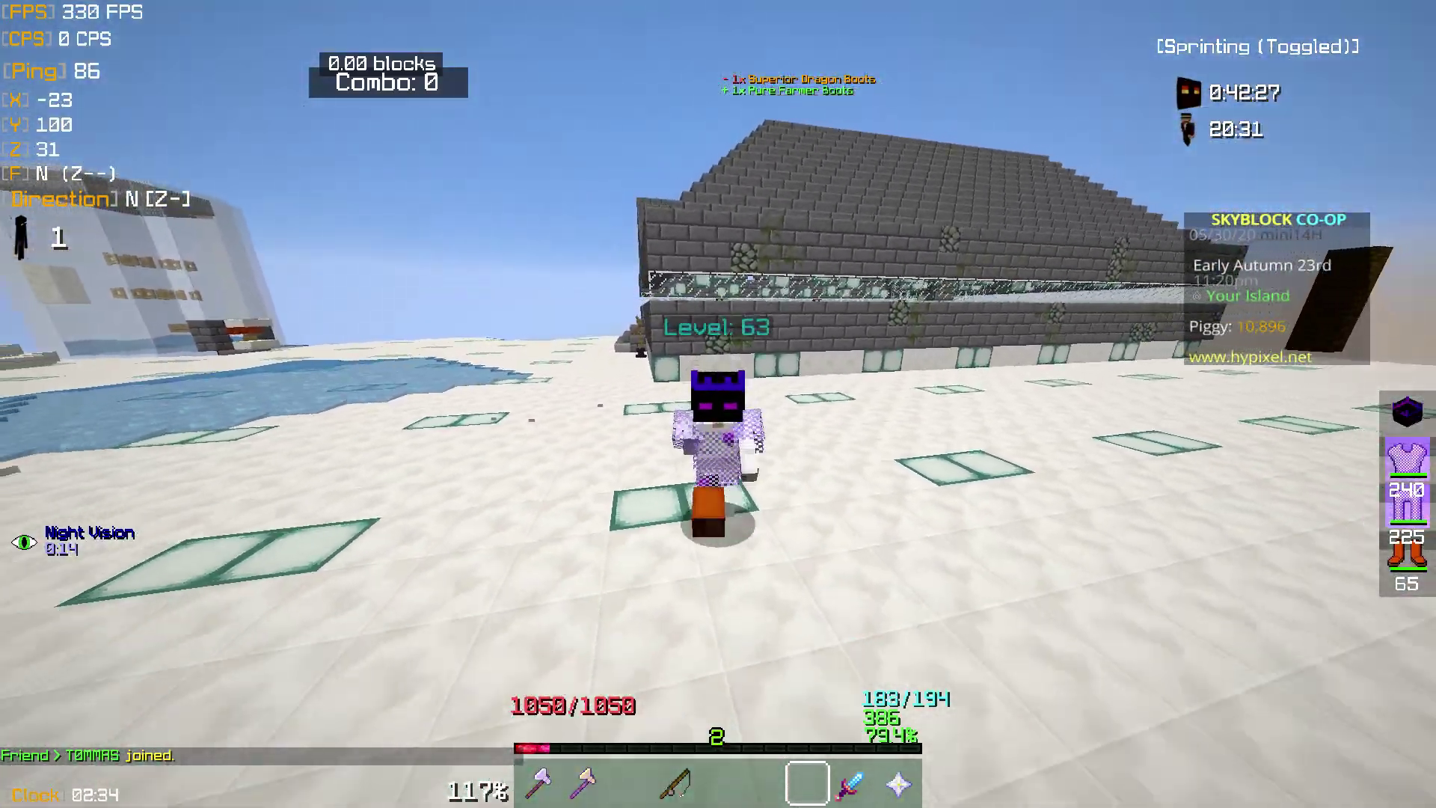